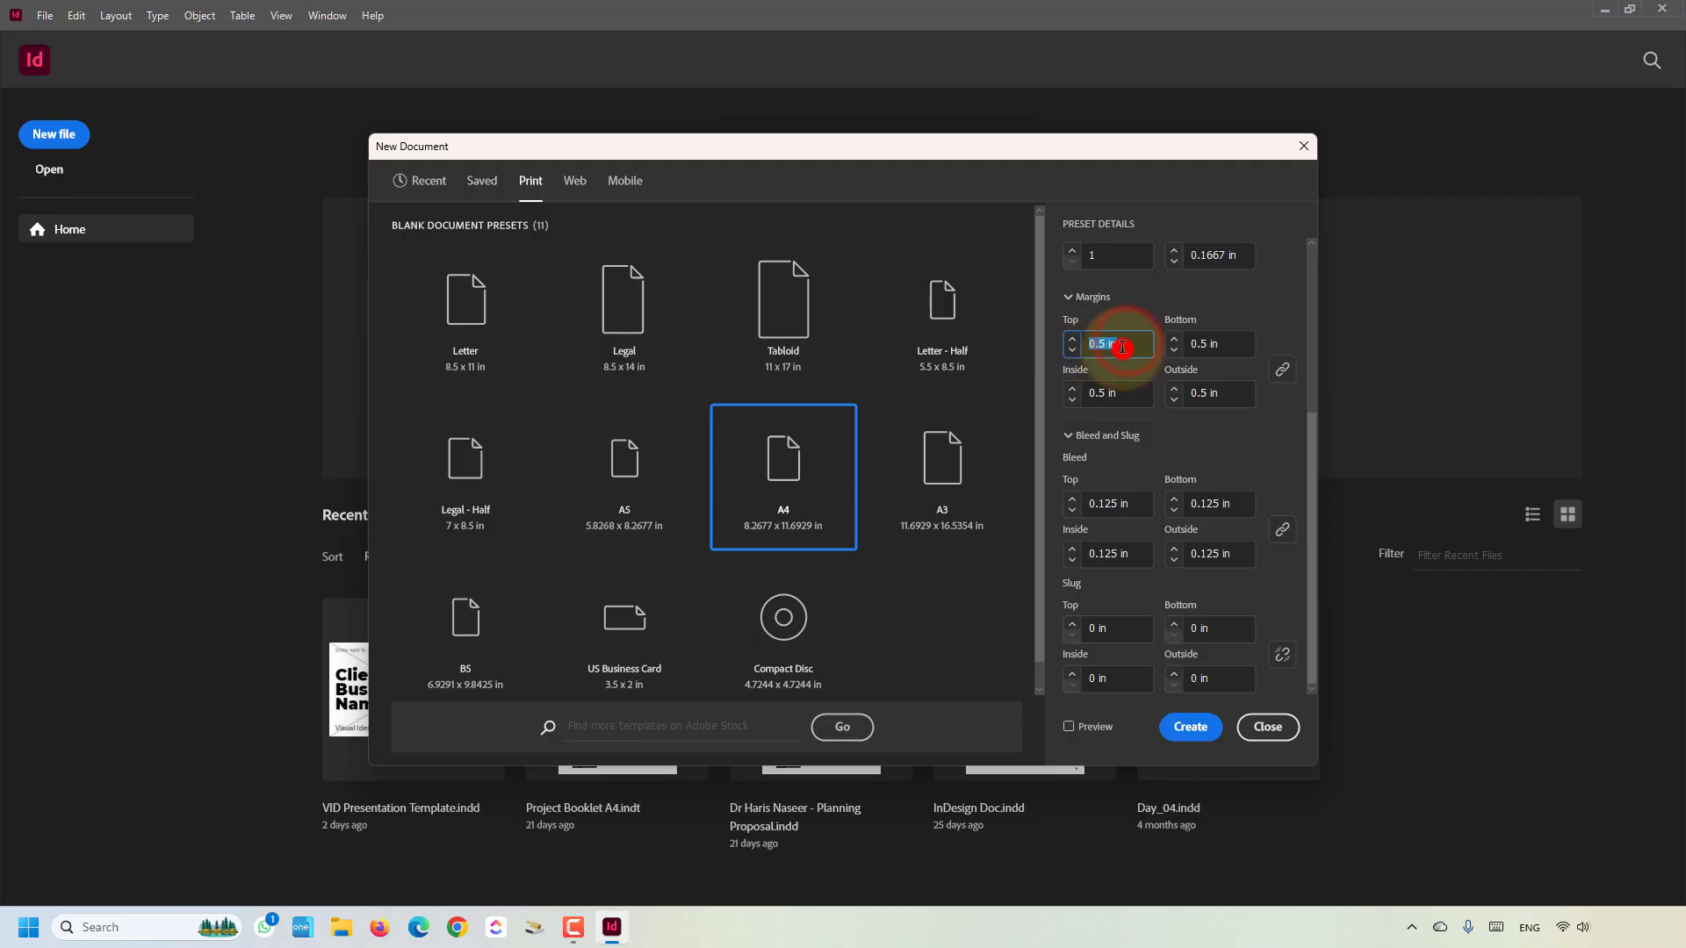
- Create the A4 print document and add seven more pages to it
{"action": "key", "text": "Tab"}
{"action": "left_click", "coordinate": [1191, 727]}
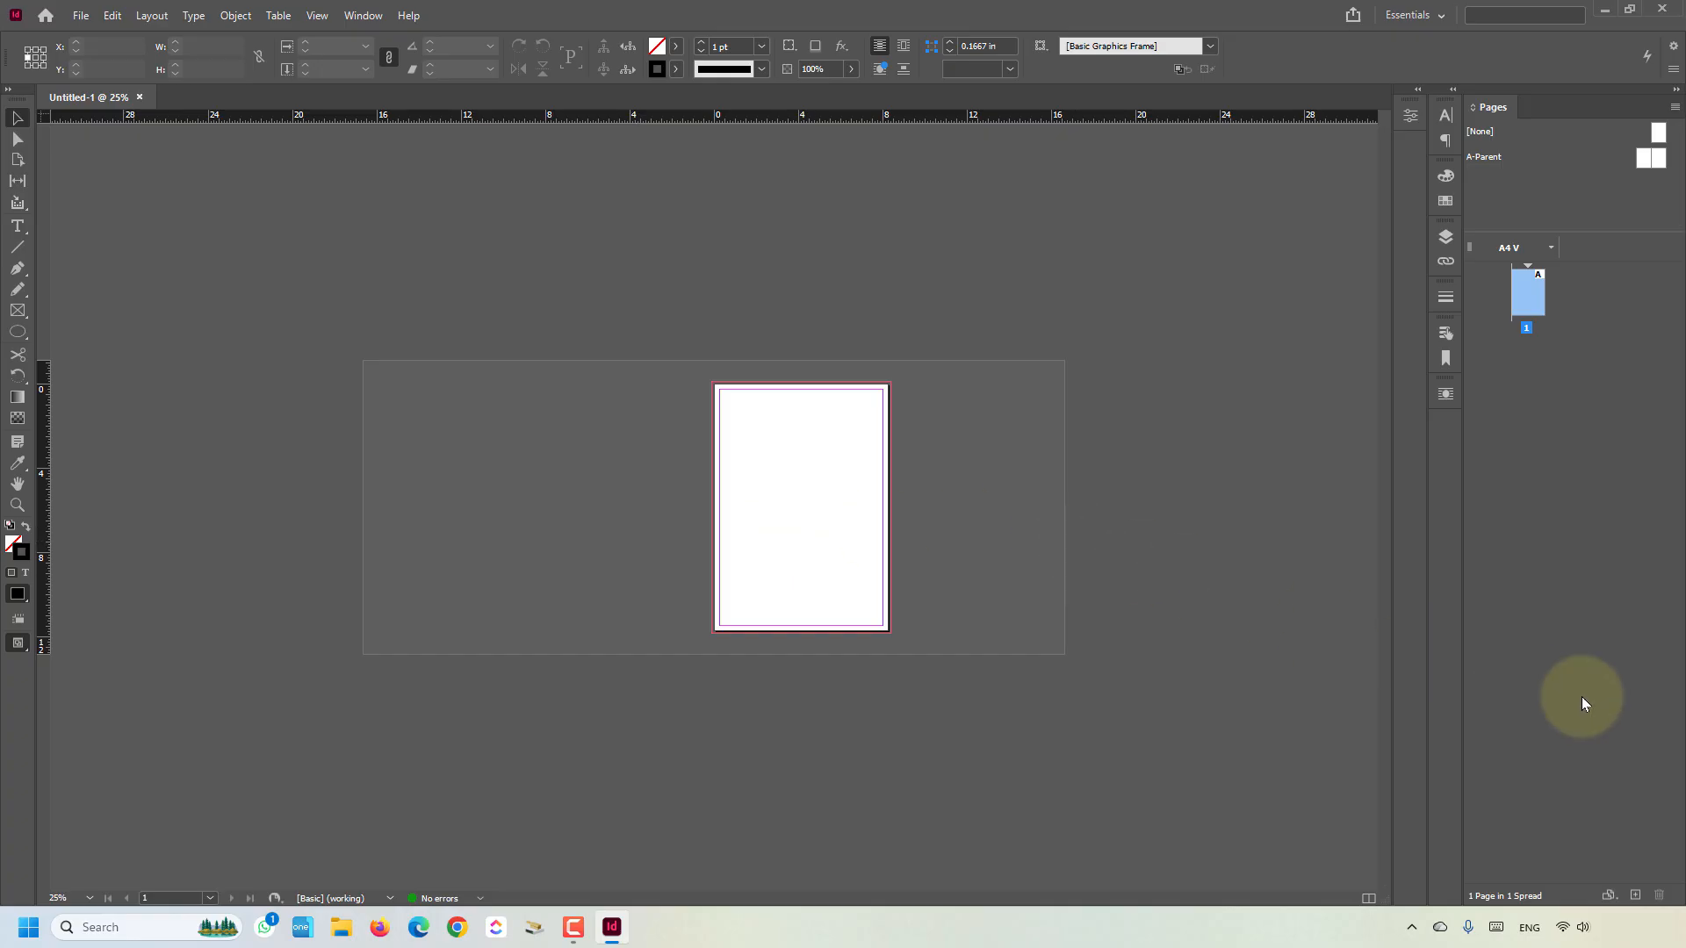
{"action": "left_click", "coordinate": [1633, 895]}
{"action": "left_click", "coordinate": [1633, 896]}
{"action": "left_click", "coordinate": [1634, 896]}
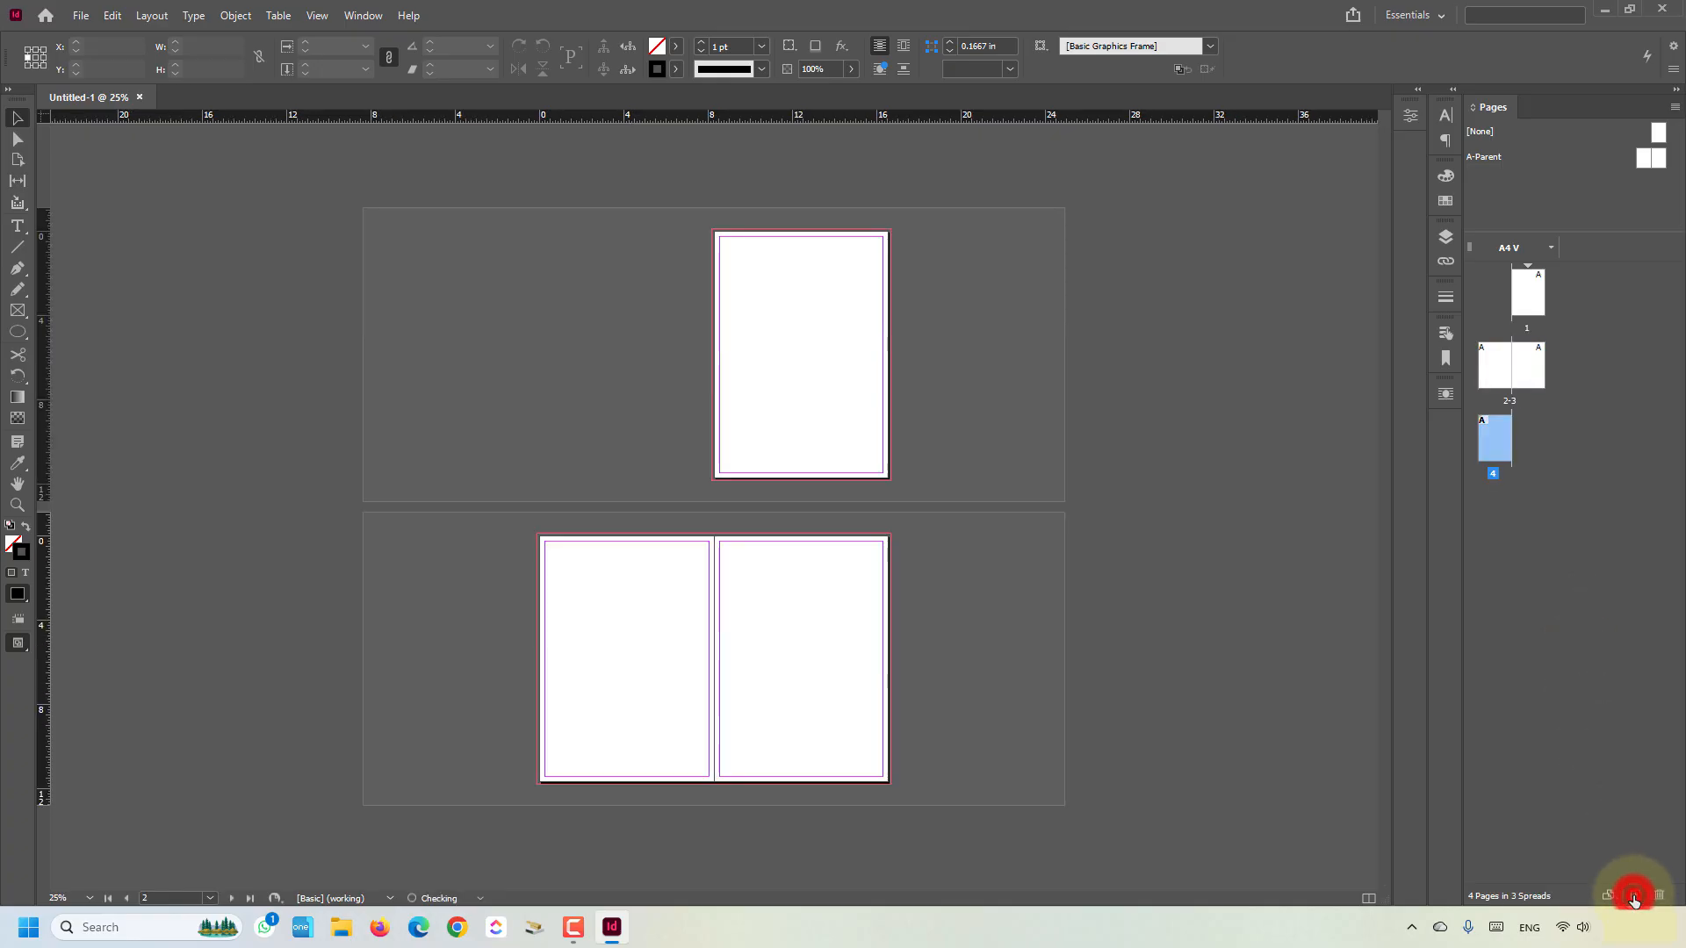
{"action": "left_click", "coordinate": [1634, 895]}
{"action": "left_click", "coordinate": [1633, 896]}
{"action": "left_click", "coordinate": [1634, 896]}
{"action": "left_click", "coordinate": [1633, 896]}
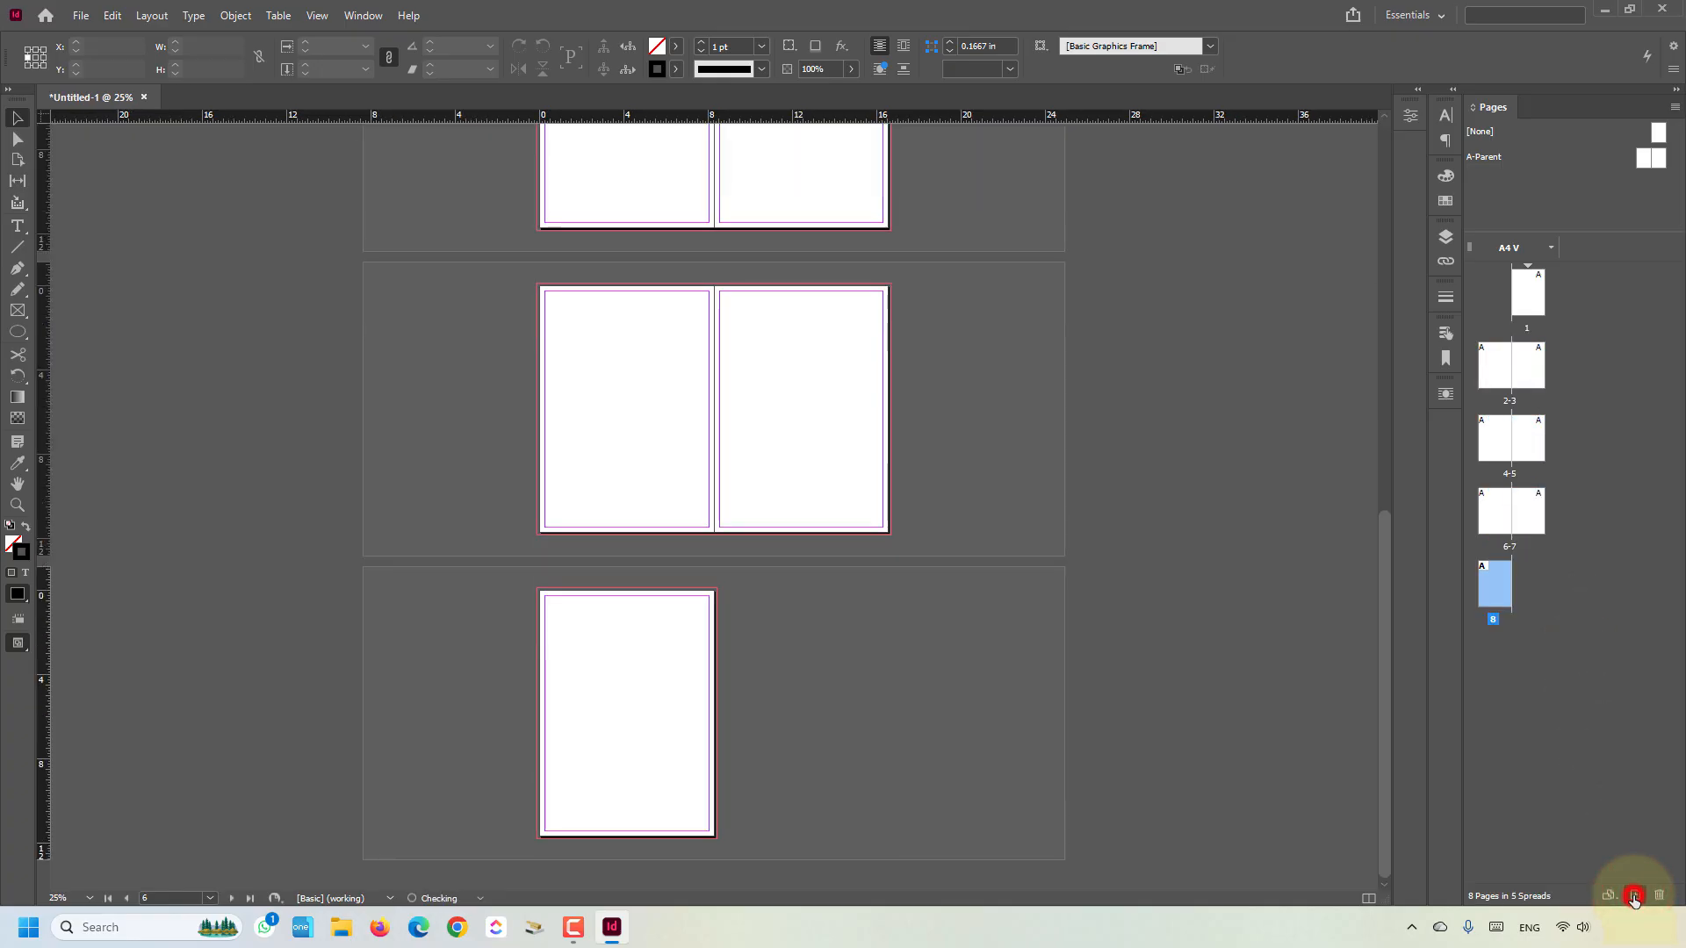
- Draw a text frame about 2.35 in wide and 1.025 in high on the lower part of page 1
{"action": "left_click", "coordinate": [1531, 301]}
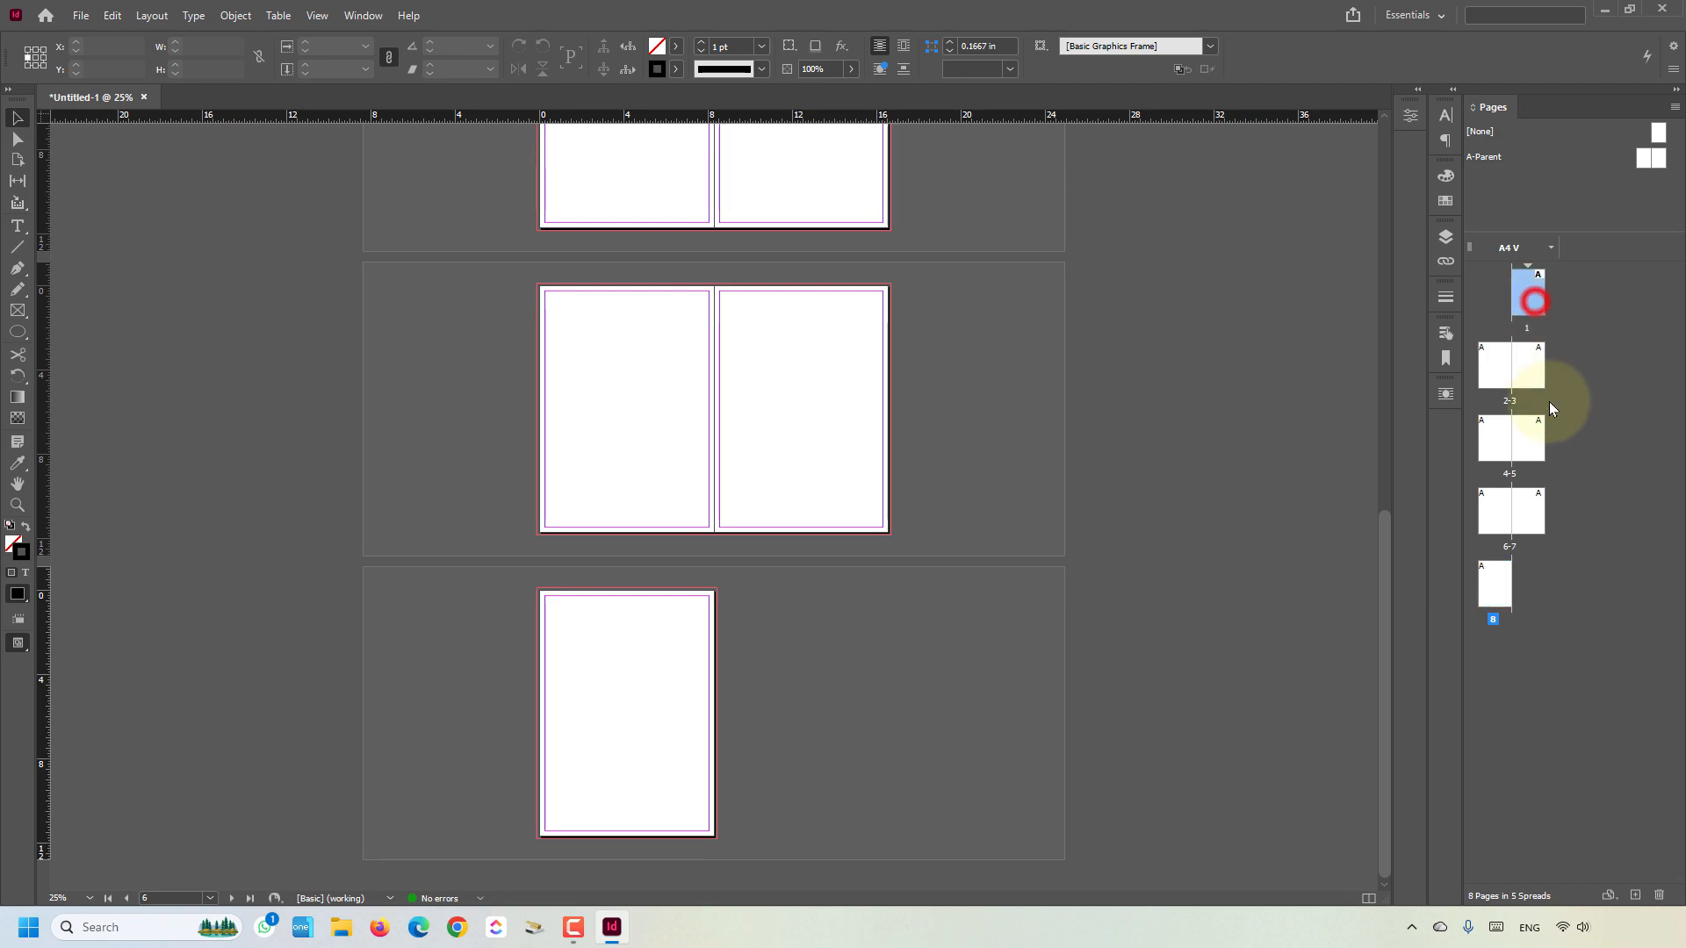
{"action": "double_click", "coordinate": [1528, 305]}
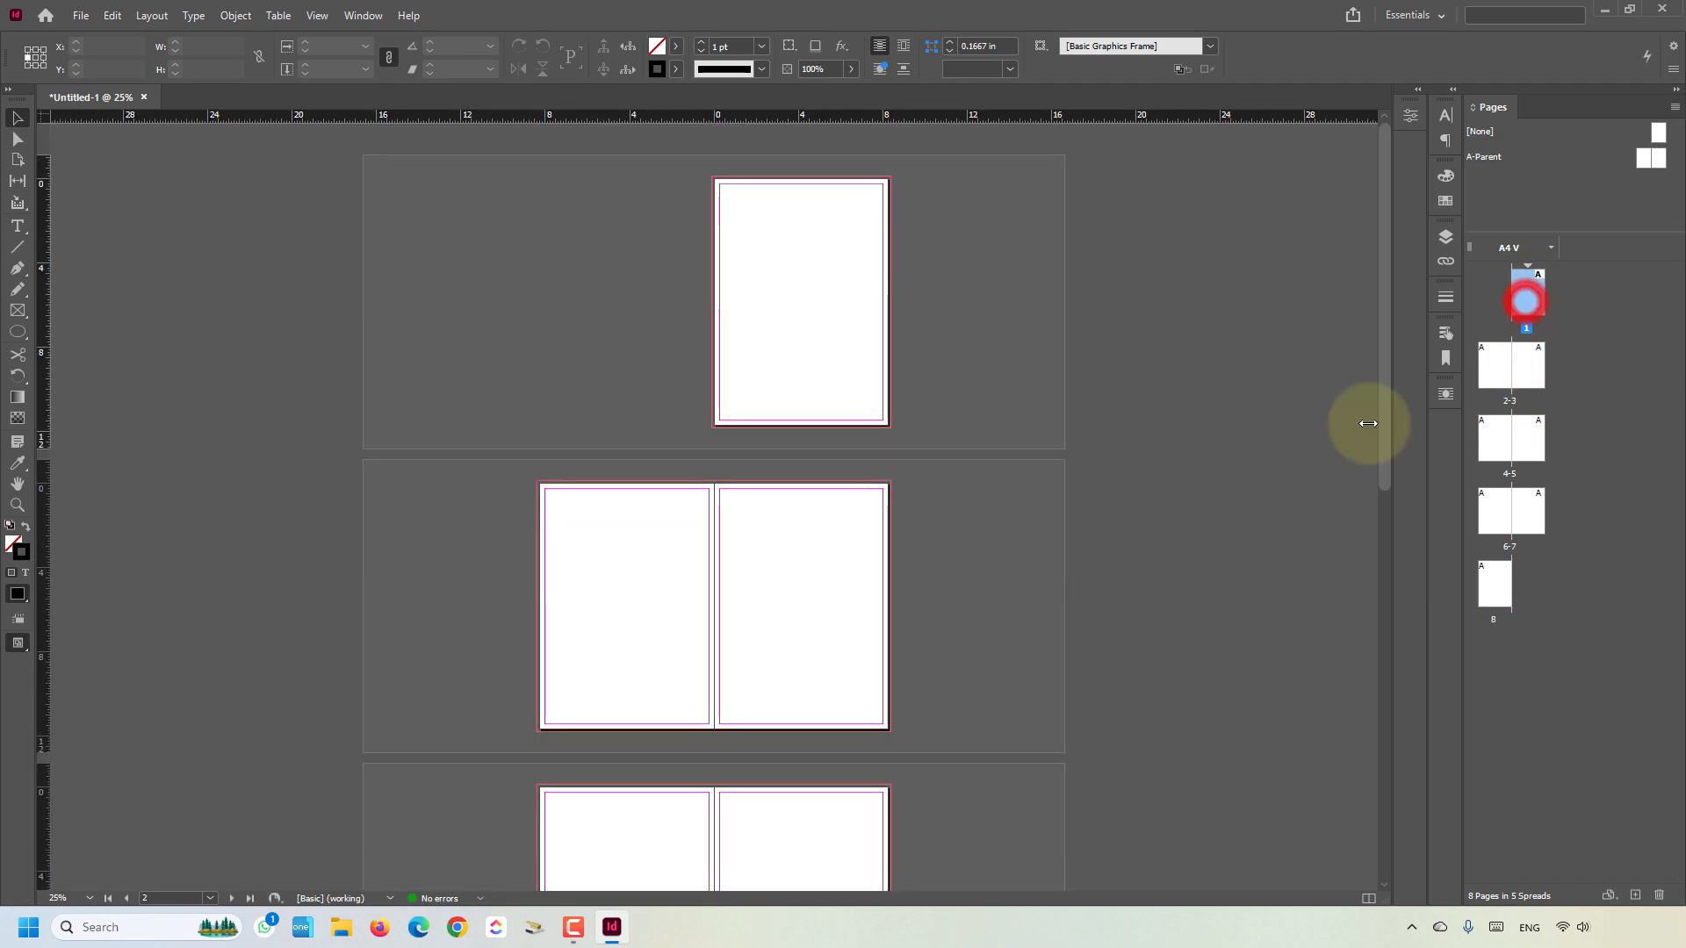
{"action": "left_click", "coordinate": [821, 375]}
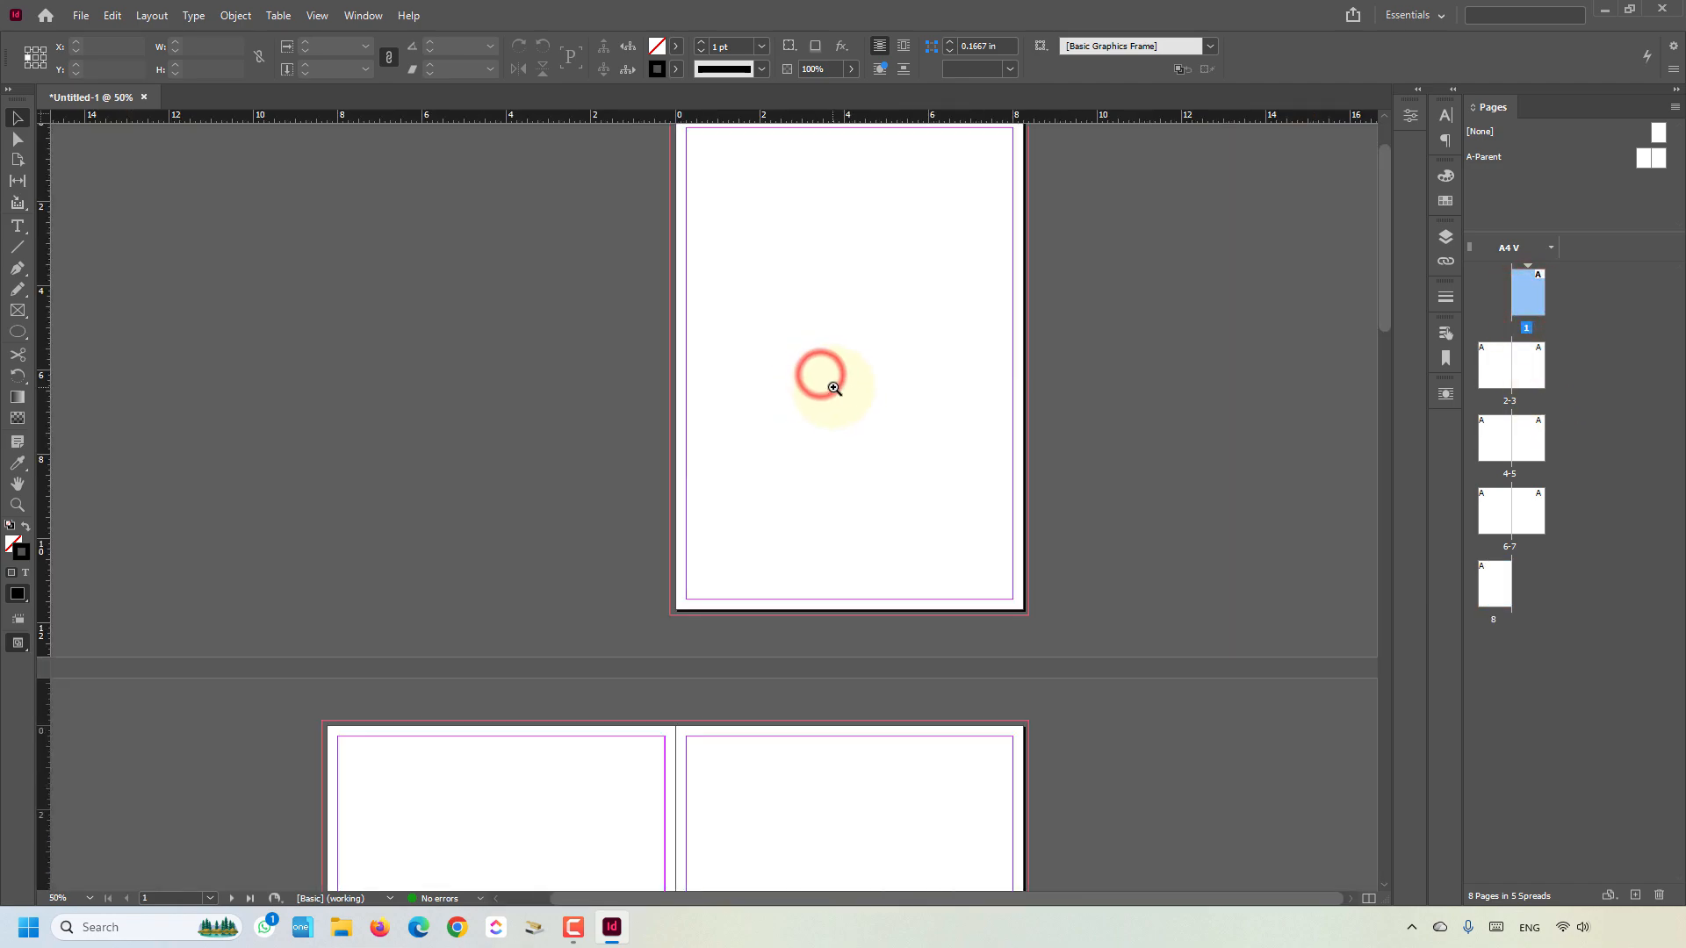
{"action": "left_click", "coordinate": [833, 388]}
{"action": "left_click", "coordinate": [882, 362], "text": "alt"}
{"action": "left_click", "coordinate": [858, 478]}
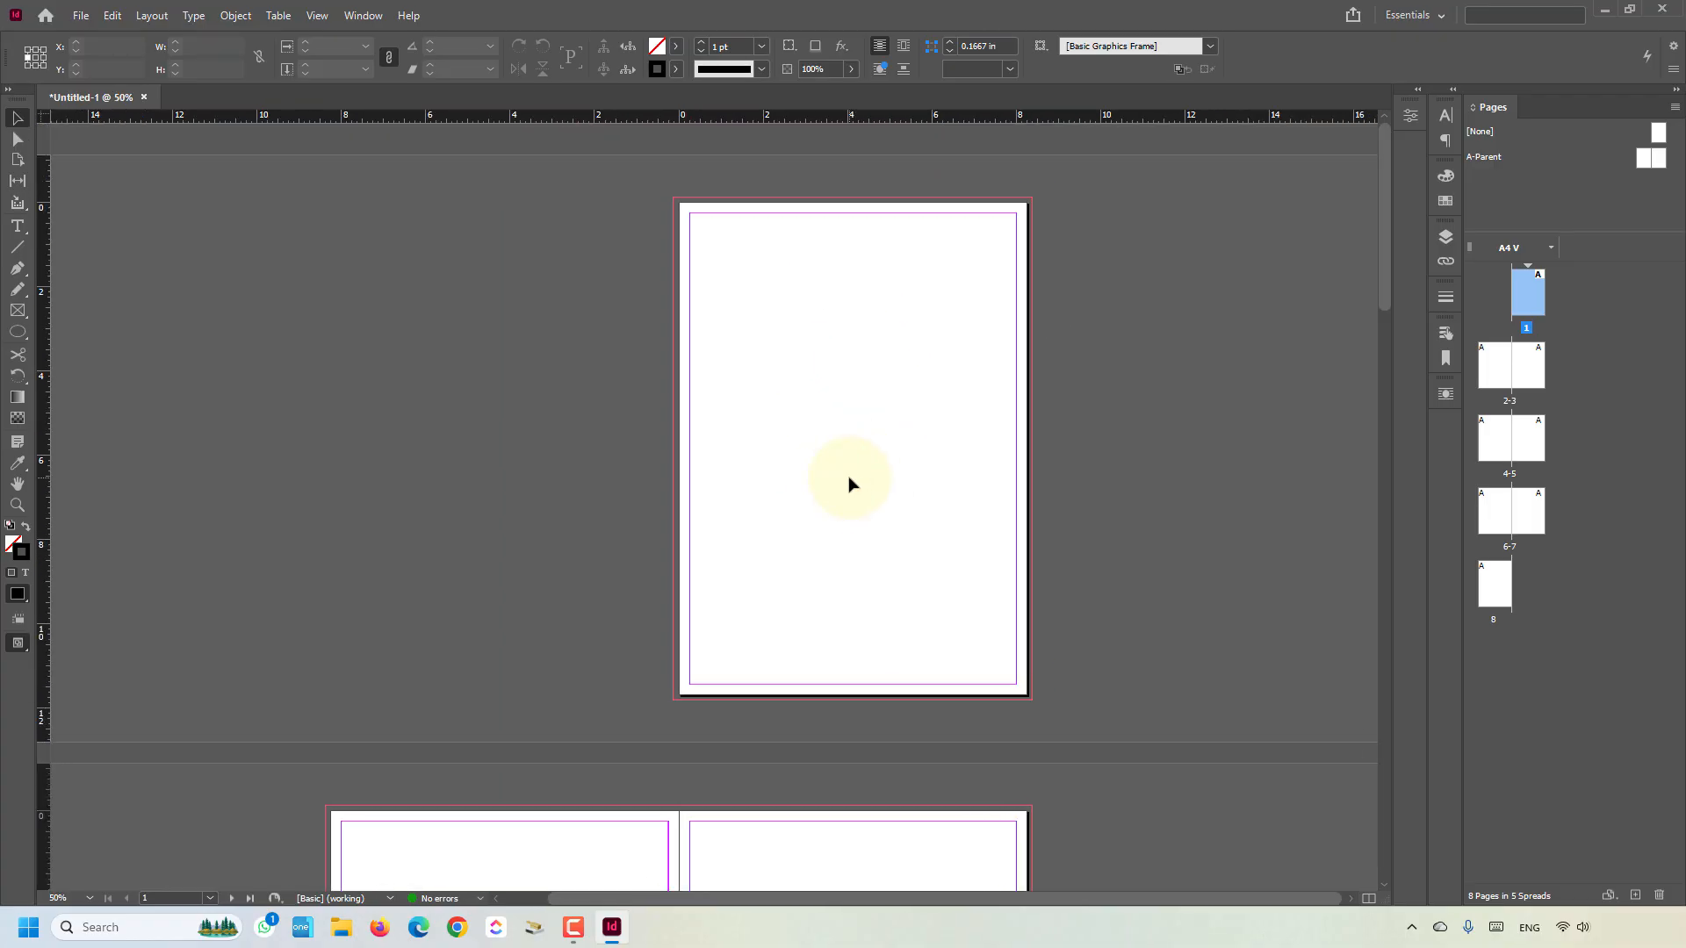
{"action": "left_click", "coordinate": [17, 227]}
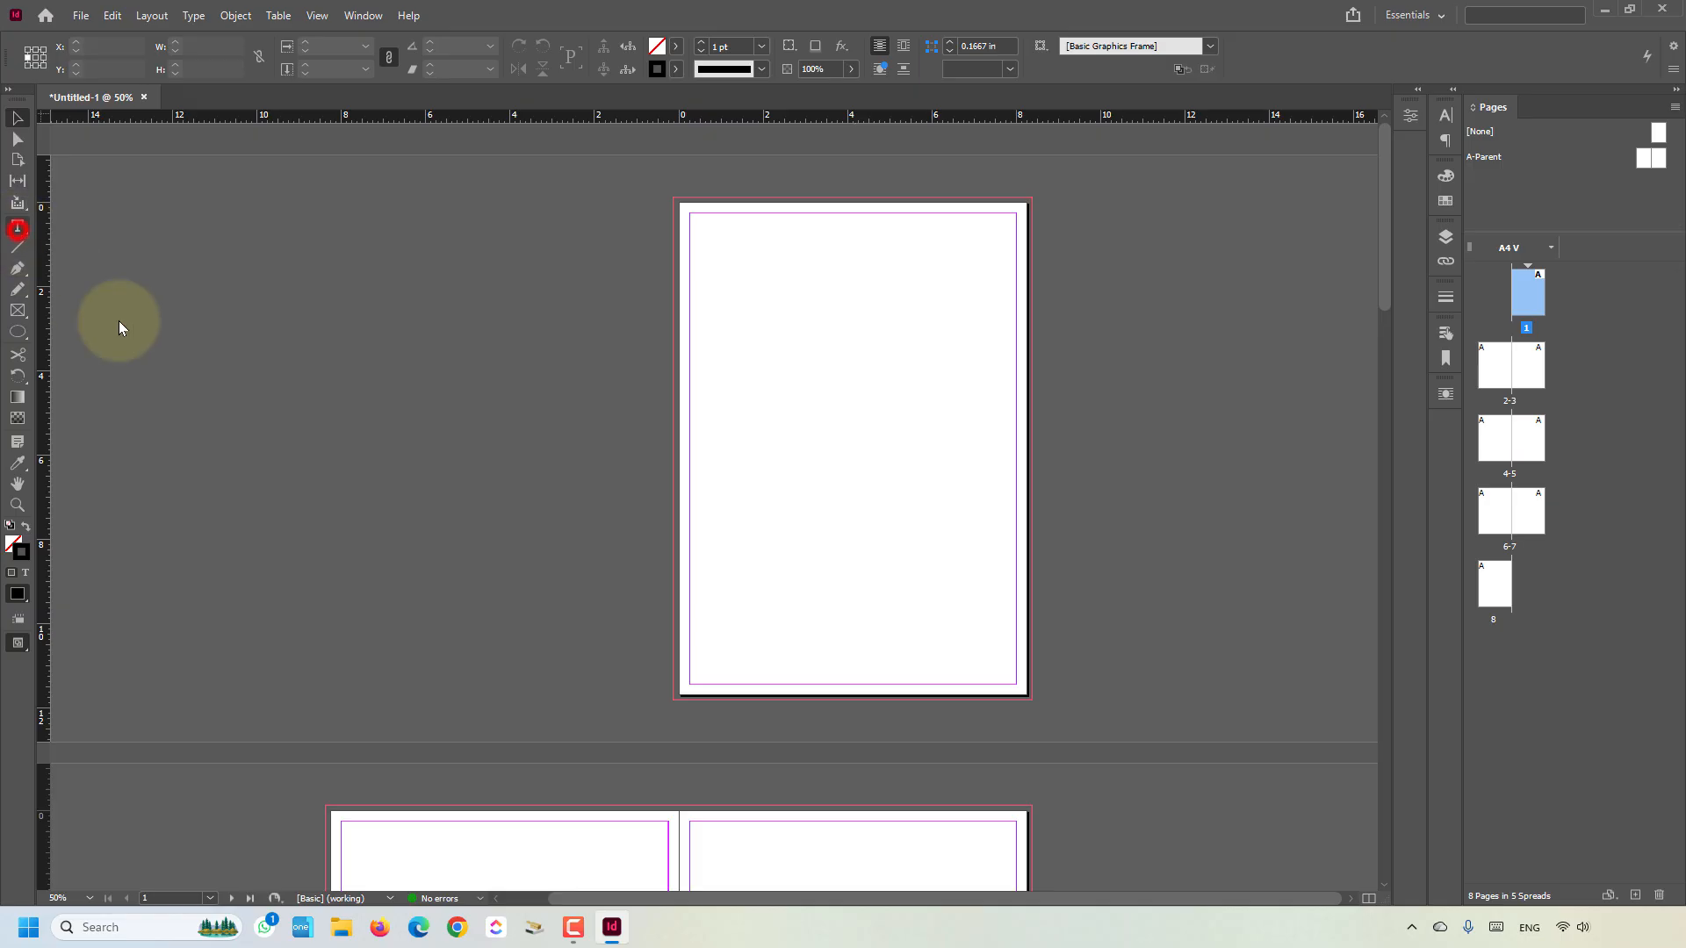
{"action": "left_click_drag", "start_coordinate": [823, 556], "coordinate": [923, 599]}
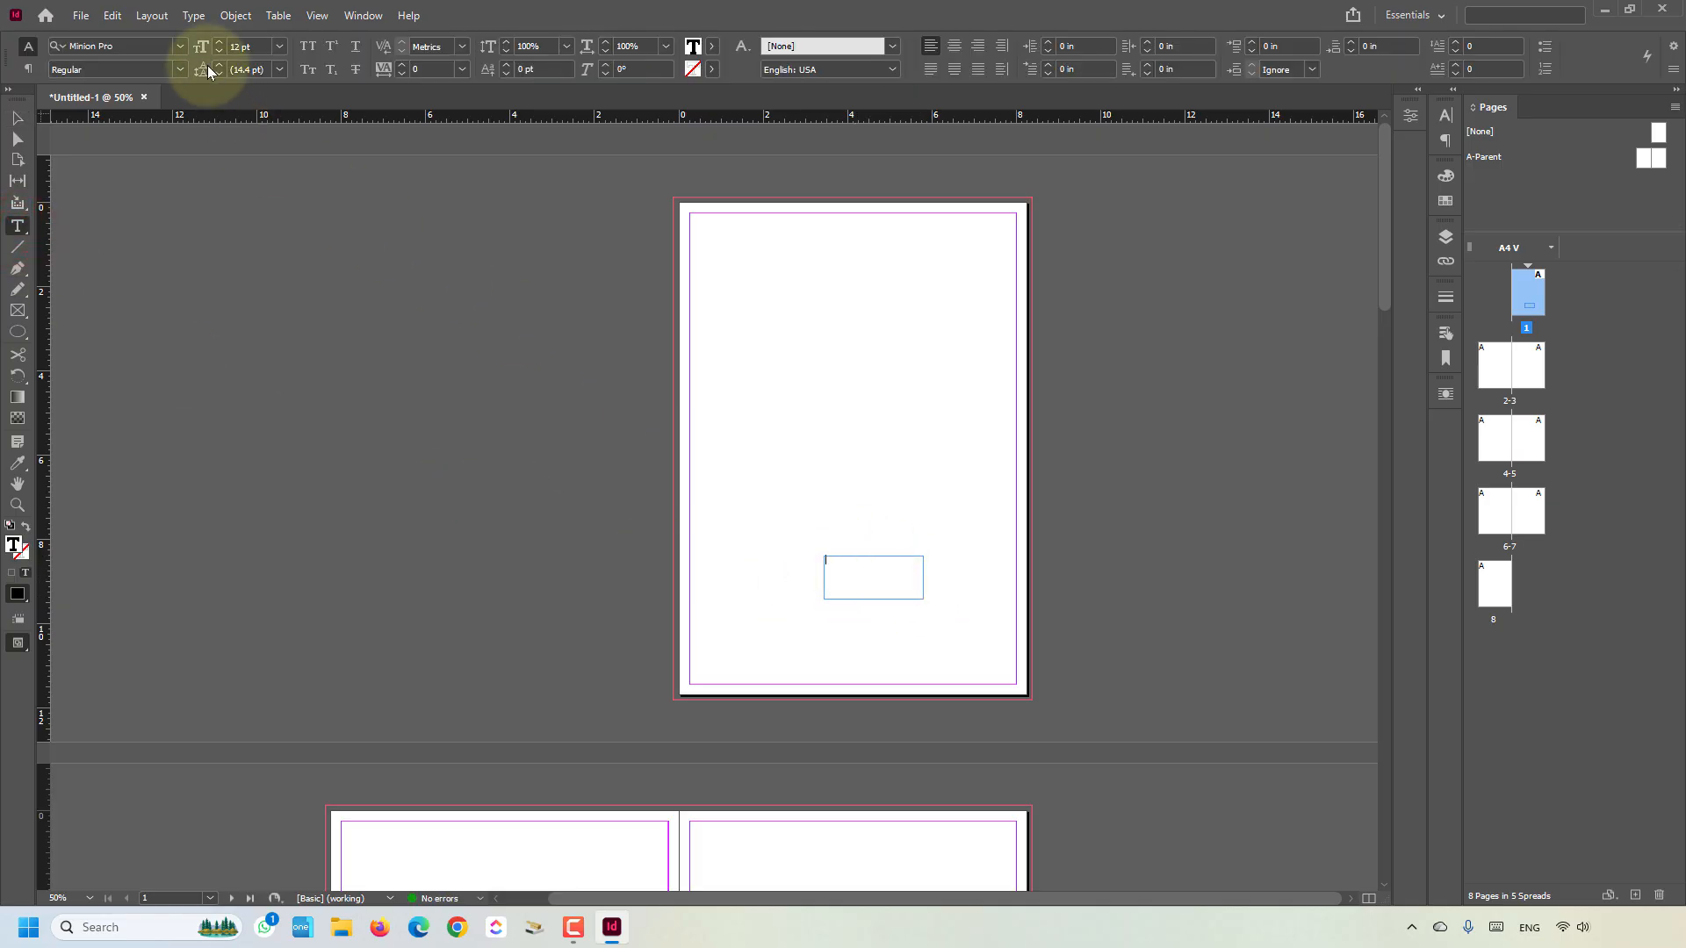
- Insert a current page number marker in the new text frame
{"action": "left_click", "coordinate": [193, 16]}
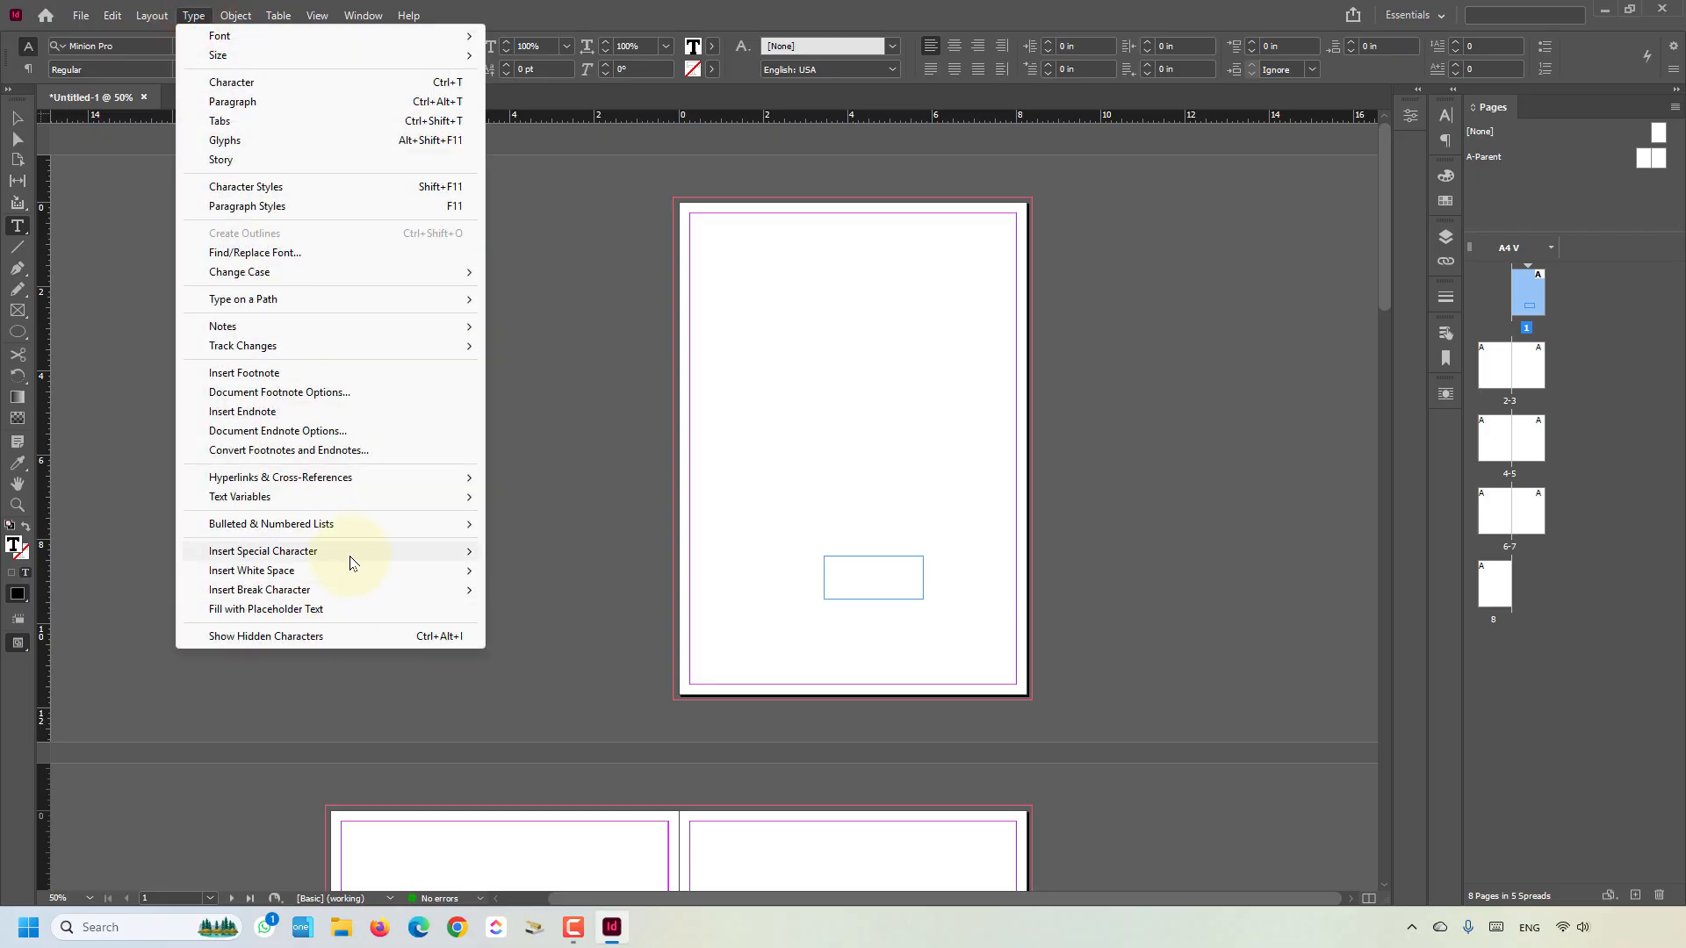
{"action": "mouse_move", "coordinate": [354, 556]}
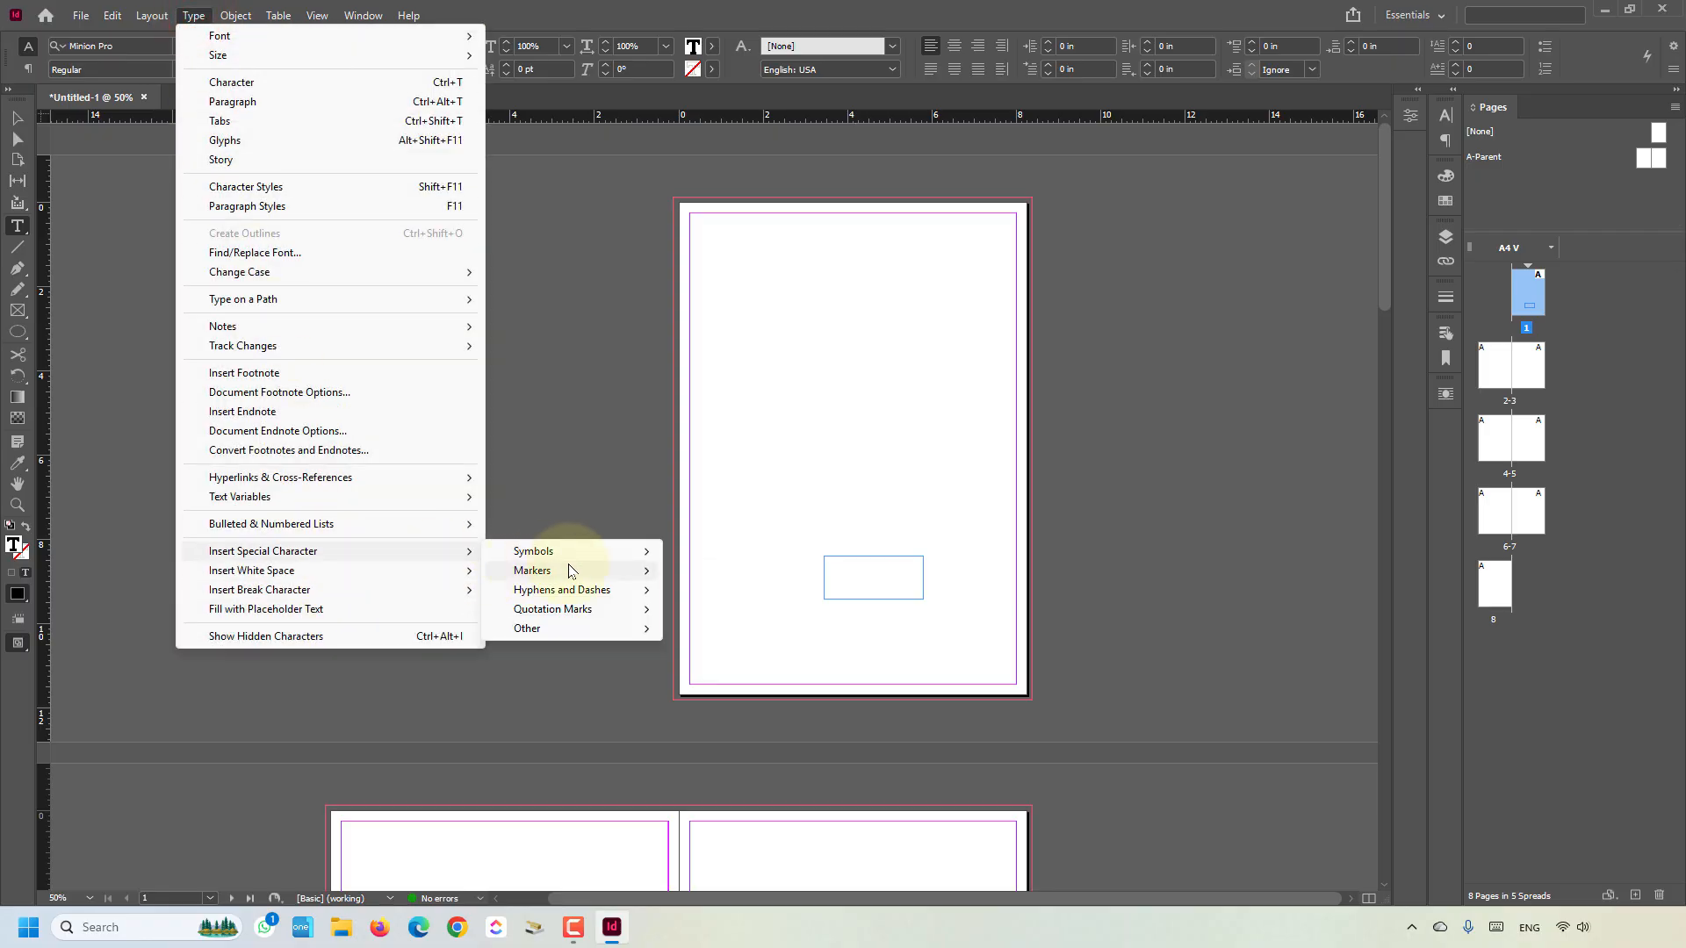
{"action": "mouse_move", "coordinate": [554, 571]}
{"action": "left_click", "coordinate": [708, 572]}
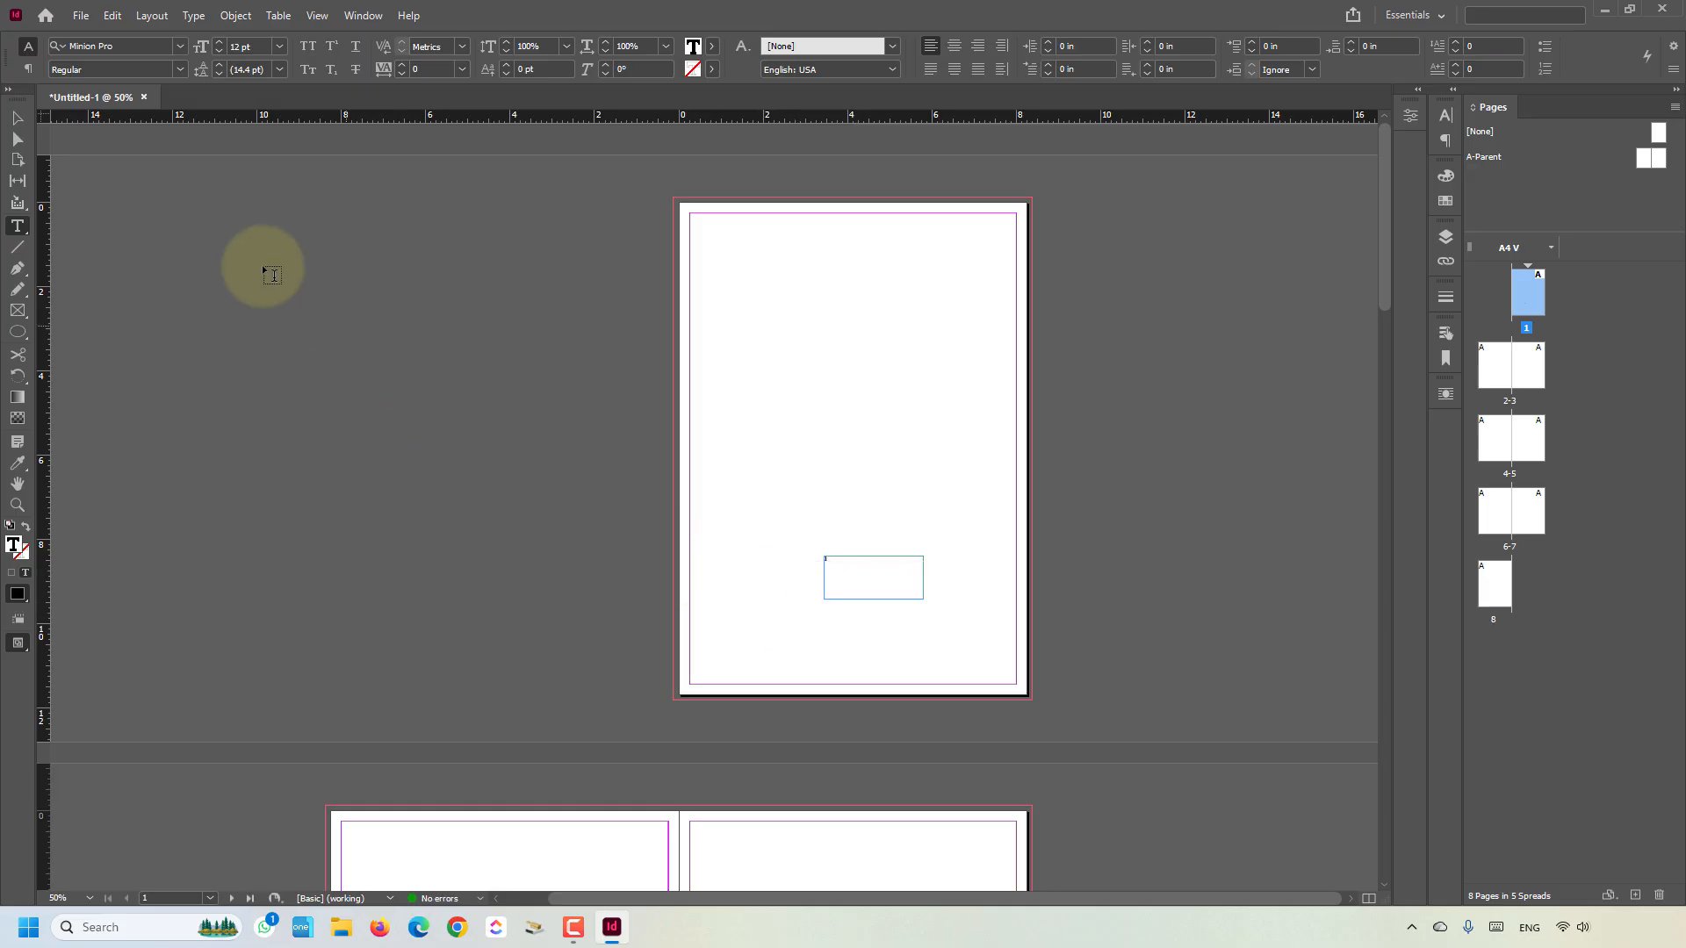
- Move the page number frame toward page 1's lower-right corner and center-align its text
{"action": "left_click", "coordinate": [18, 117]}
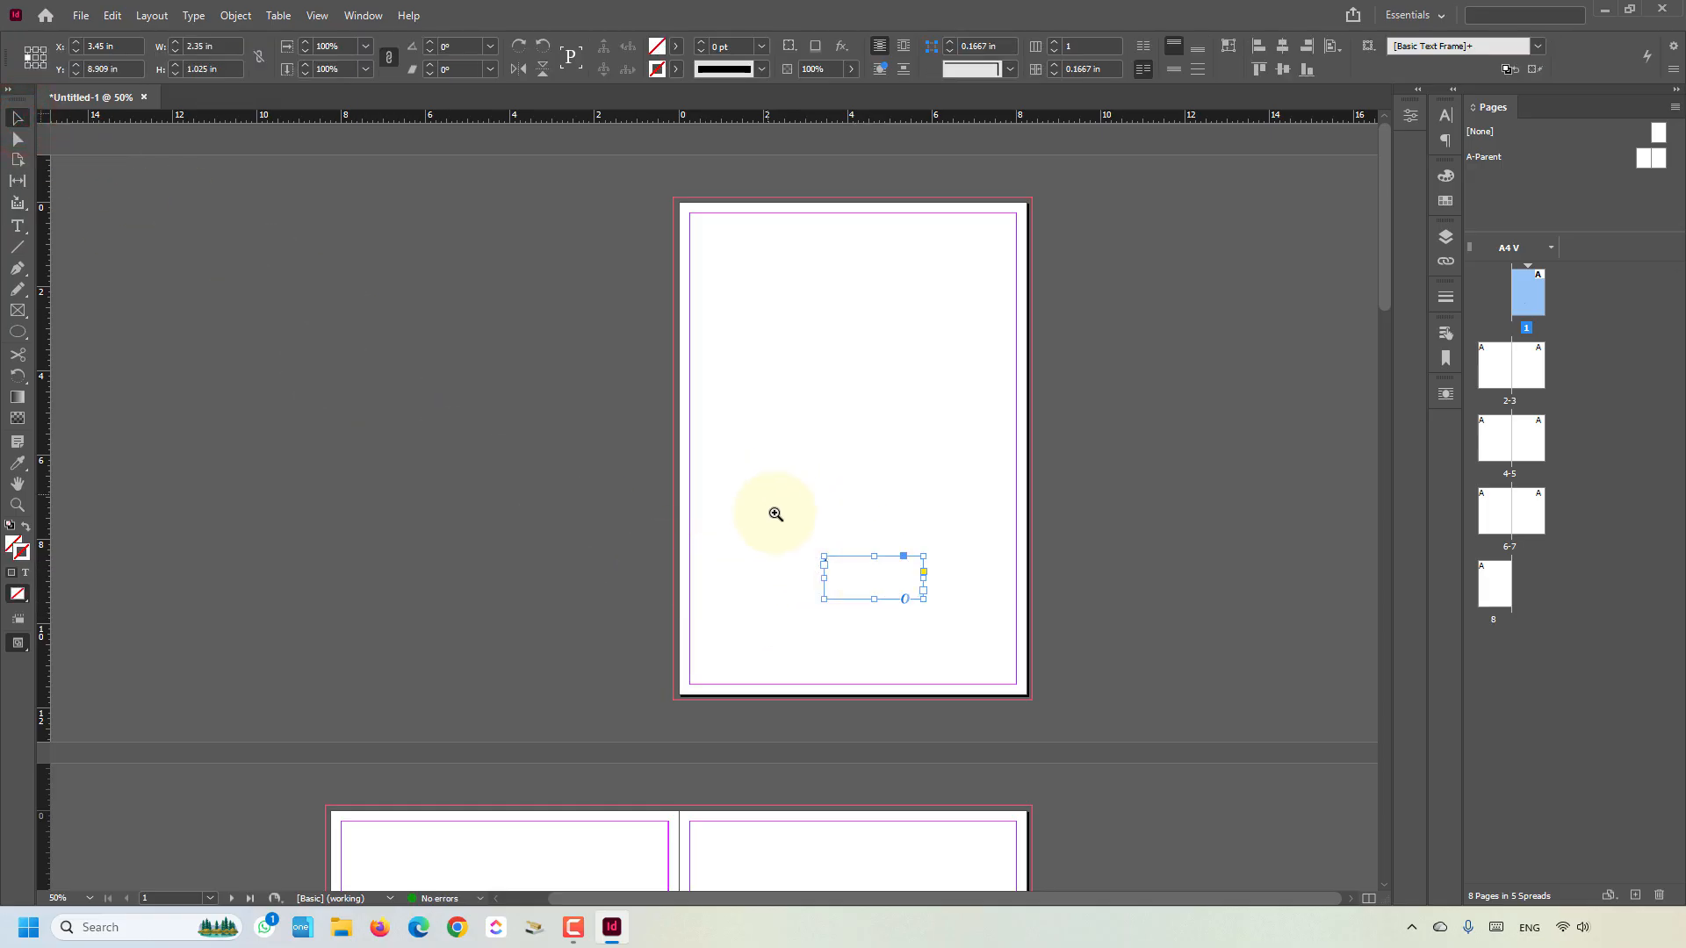
{"action": "left_click_drag", "start_coordinate": [775, 514], "coordinate": [1110, 742]}
{"action": "mouse_move", "coordinate": [723, 545]}
{"action": "left_mouse_down"}
{"action": "mouse_move", "coordinate": [362, 314]}
{"action": "mouse_move", "coordinate": [670, 497]}
{"action": "left_mouse_up"}
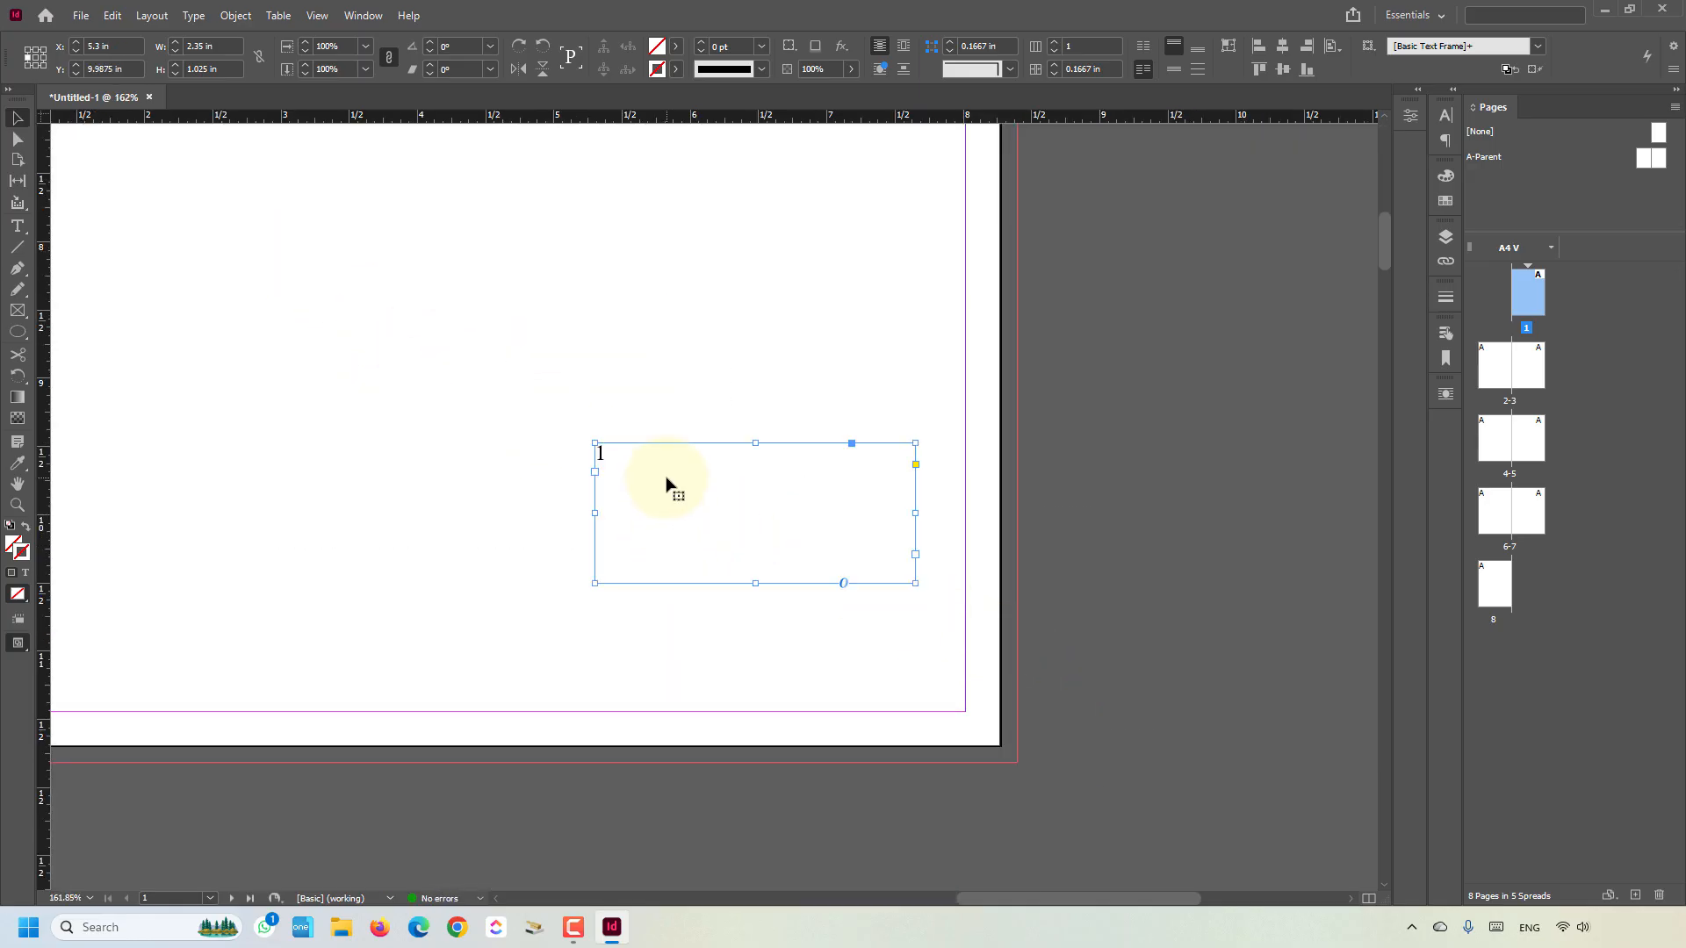
{"action": "left_click", "coordinate": [18, 225]}
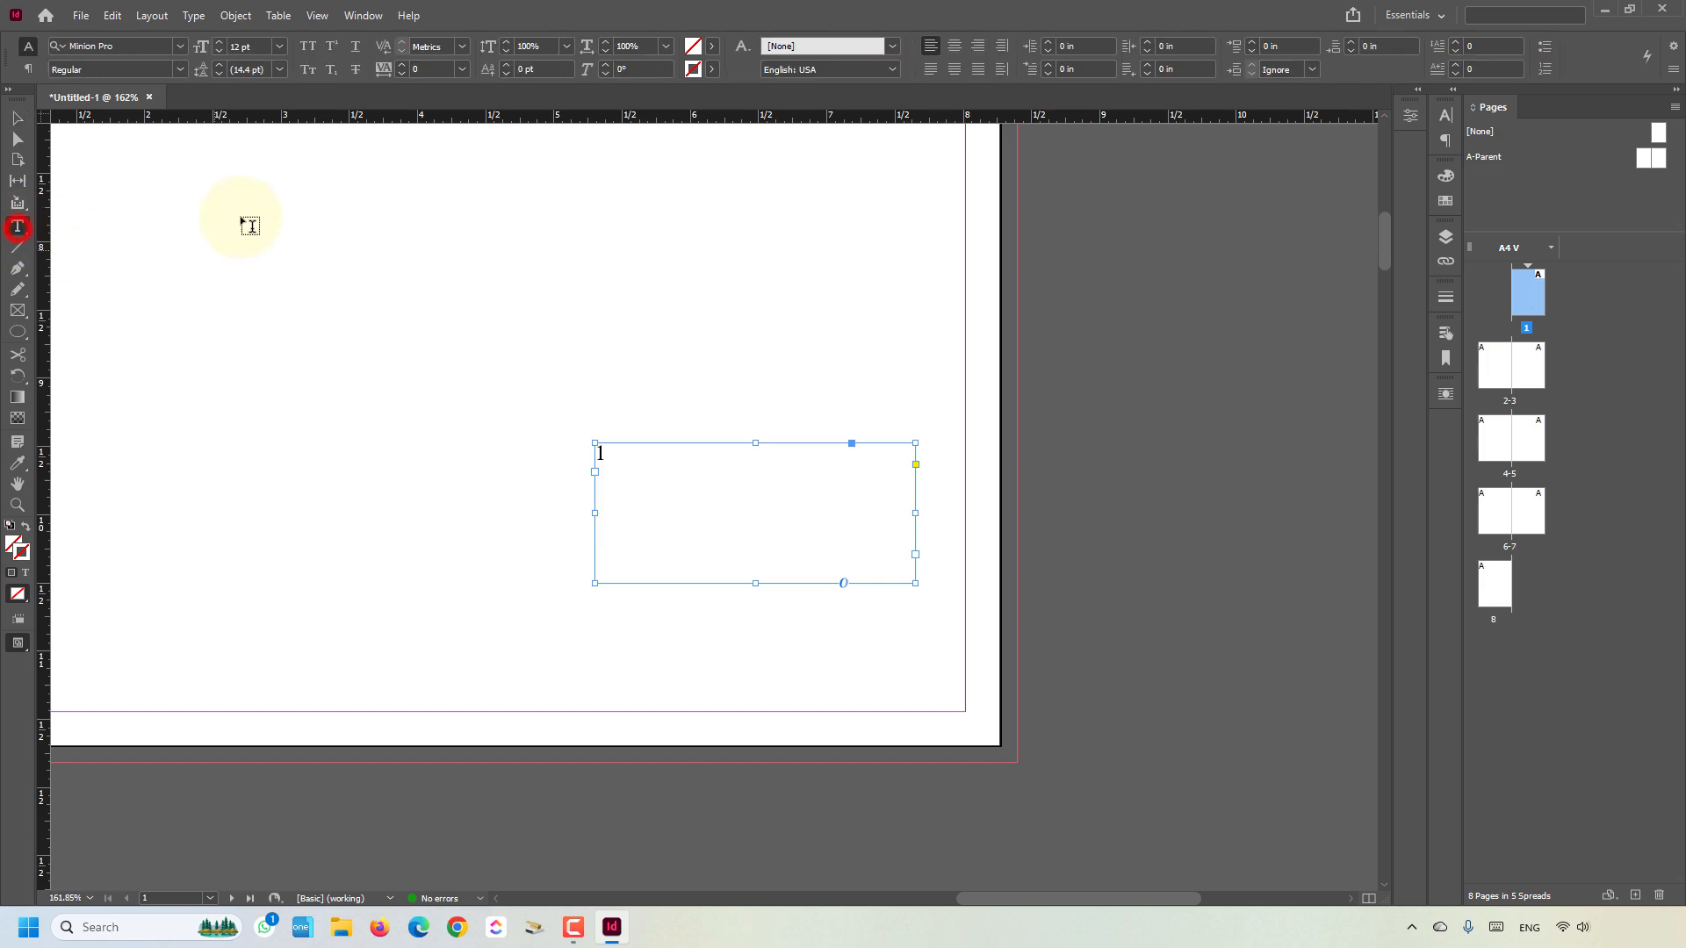
{"action": "left_click", "coordinate": [953, 49]}
{"action": "key", "text": "Escape"}
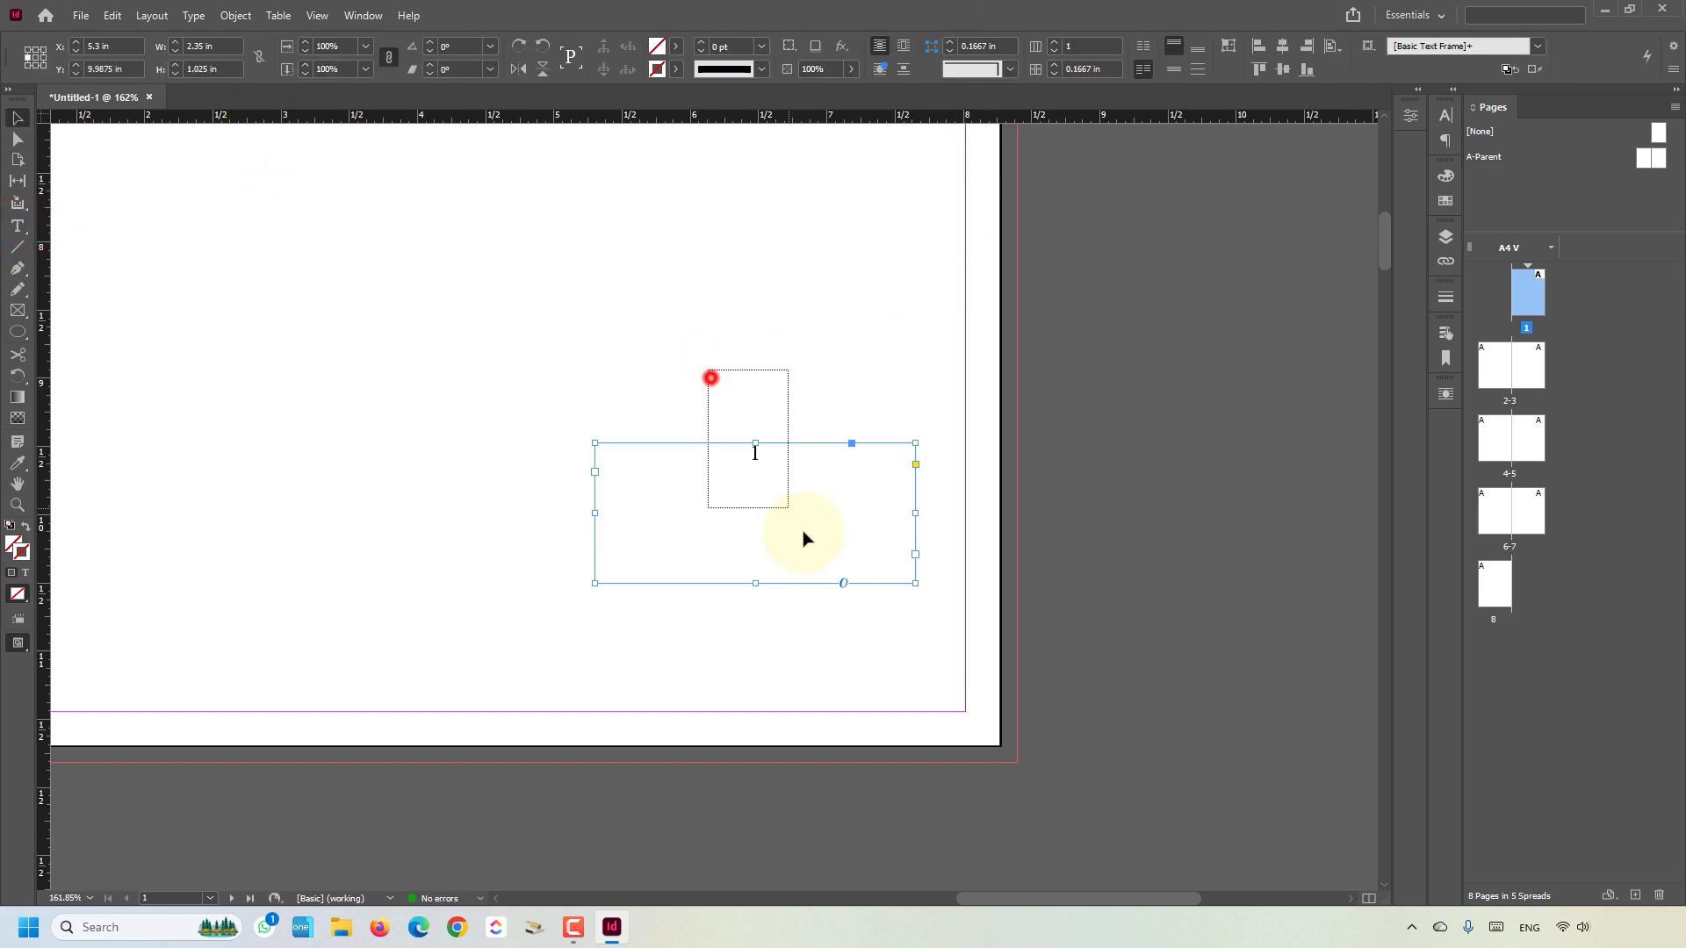
- Fit the page number frame to its content and move it down onto page 1's bottom margin
{"action": "left_click_drag", "start_coordinate": [756, 583], "coordinate": [752, 492]}
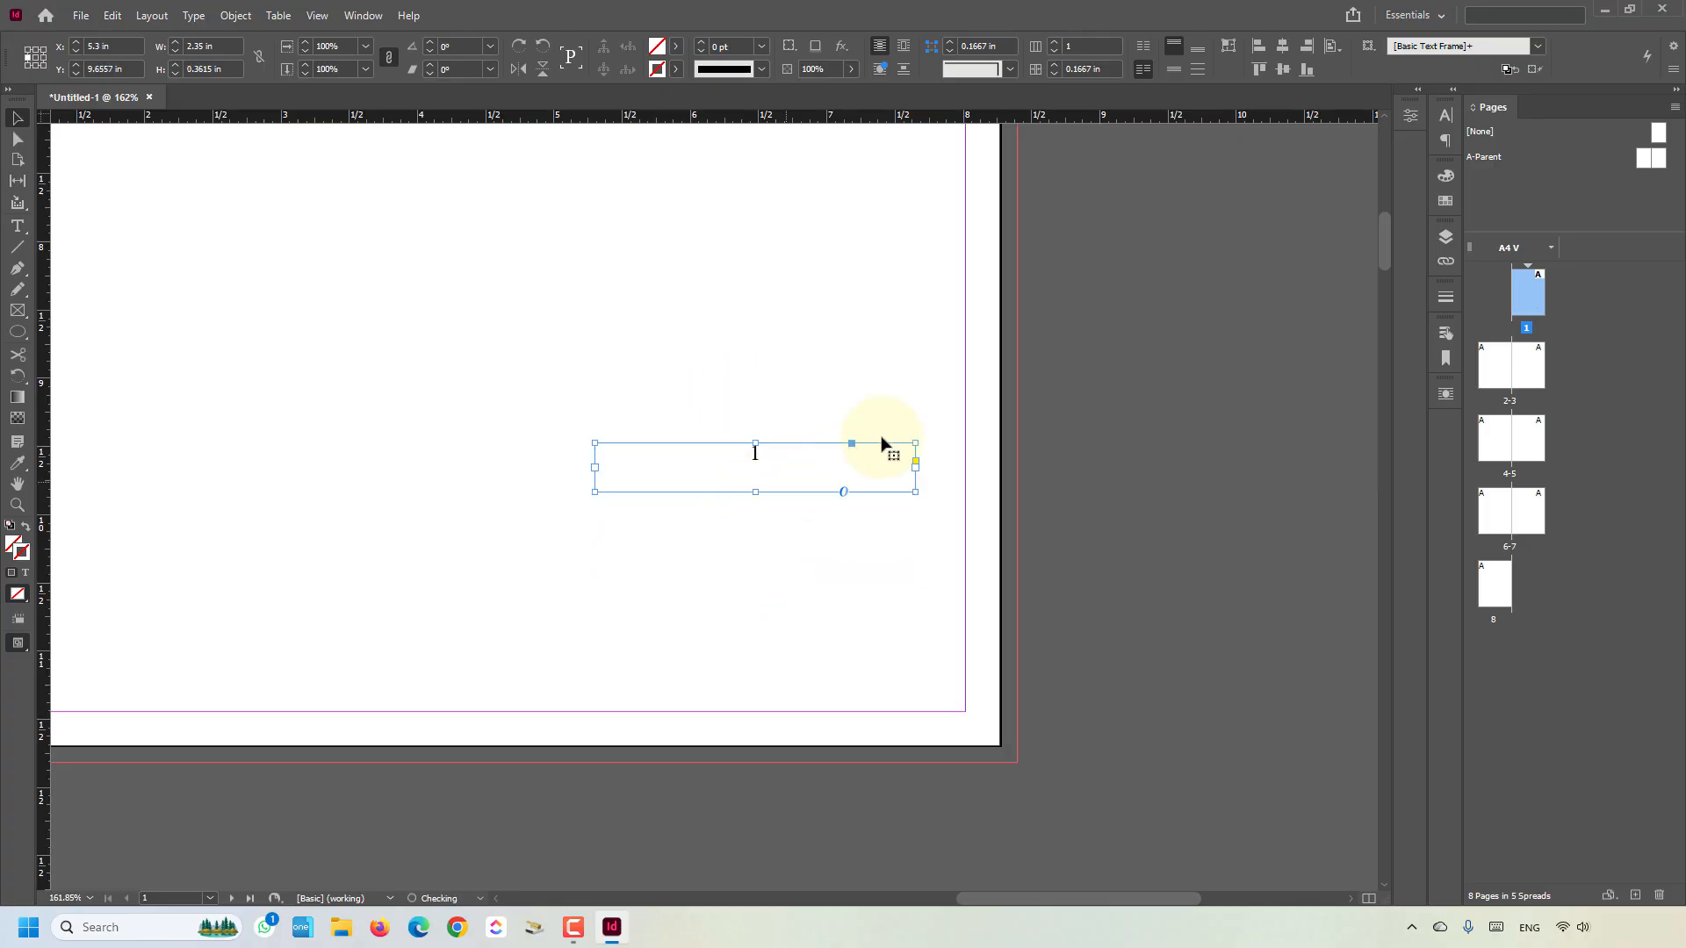
{"action": "left_click", "coordinate": [1232, 50]}
{"action": "left_click", "coordinate": [869, 552]}
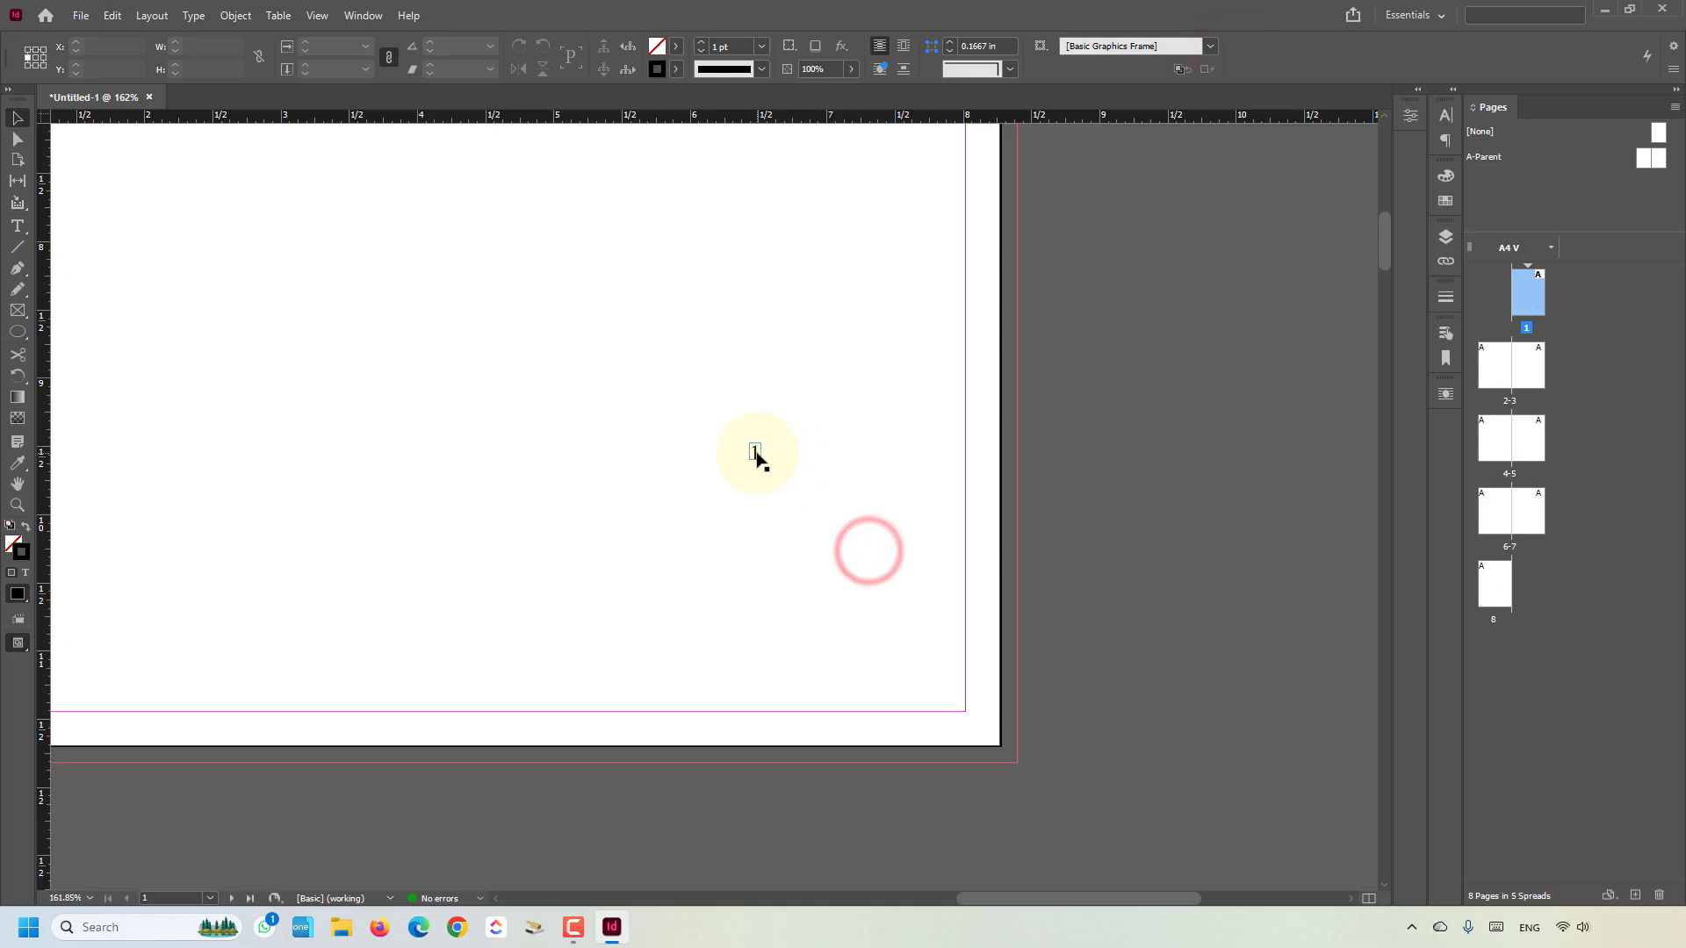
{"action": "left_click_drag", "start_coordinate": [755, 453], "coordinate": [816, 703]}
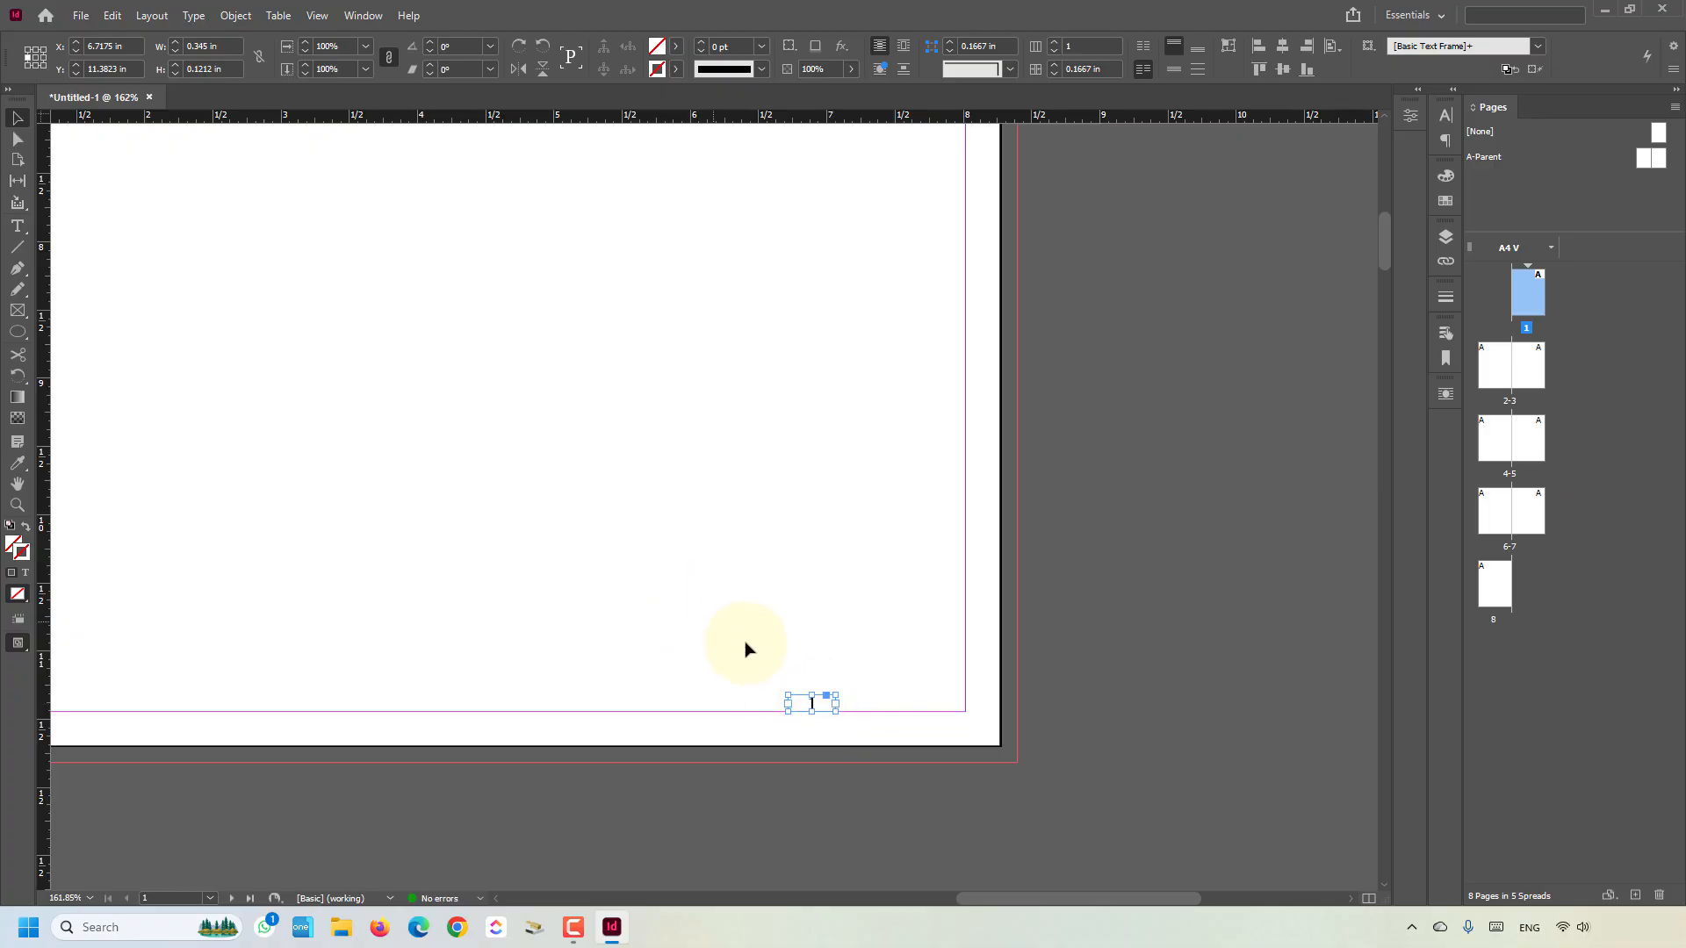
- Set the font size of the page number text to 9 pt
{"action": "double_click", "coordinate": [807, 703]}
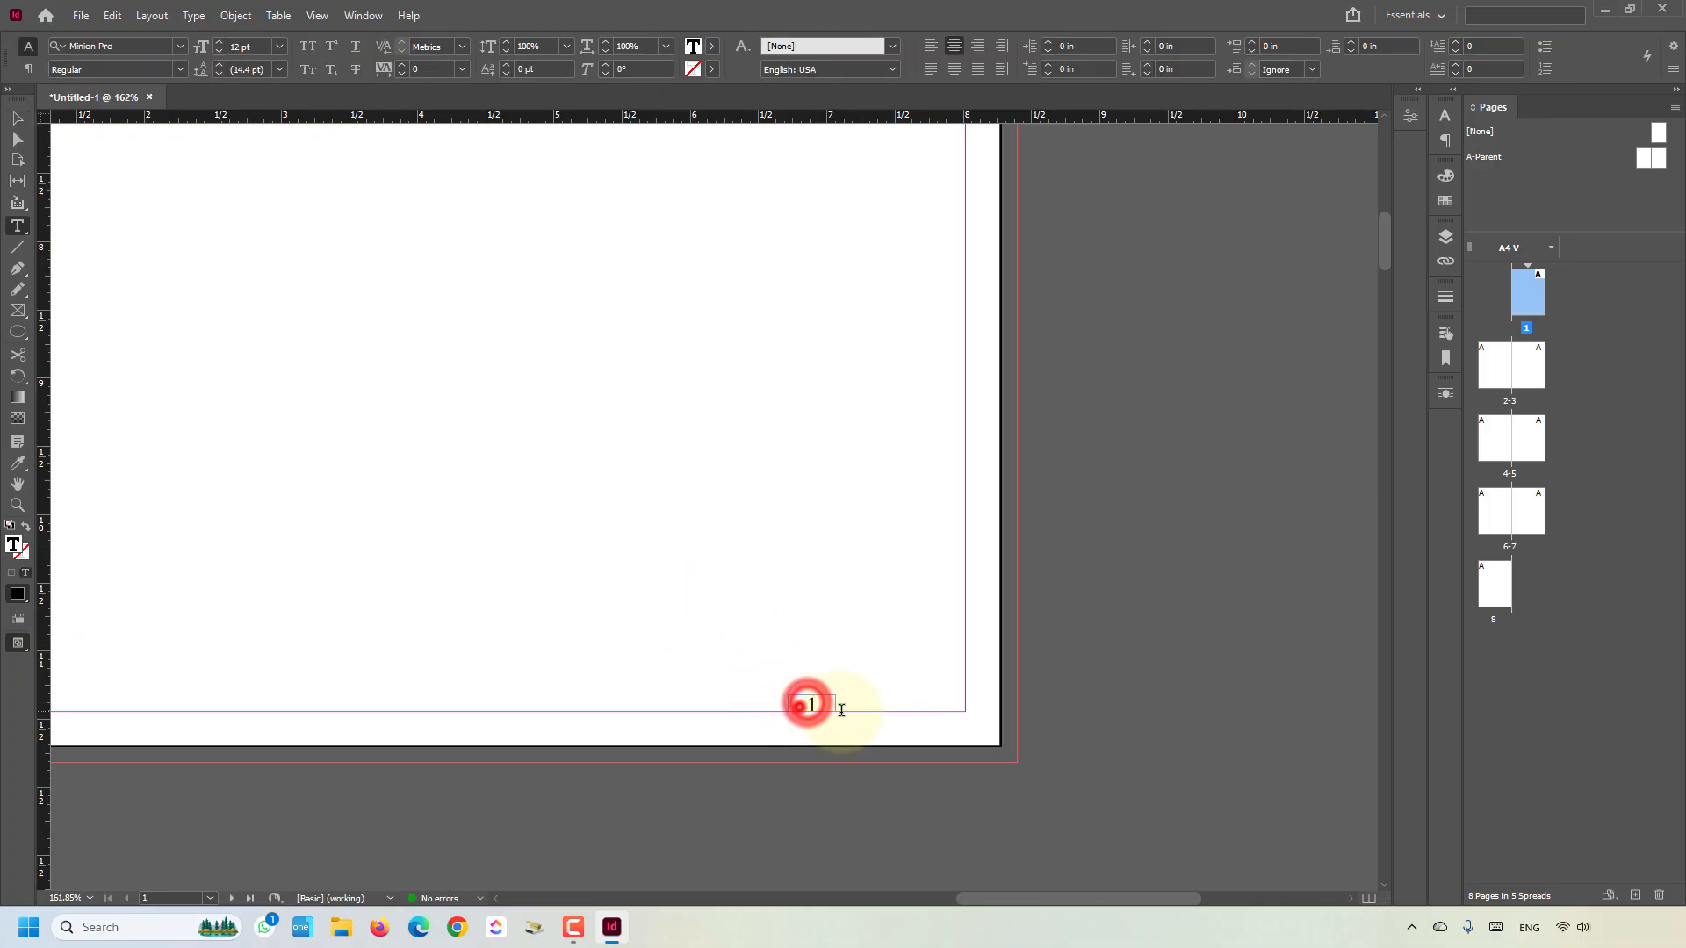
{"action": "double_click", "coordinate": [820, 703]}
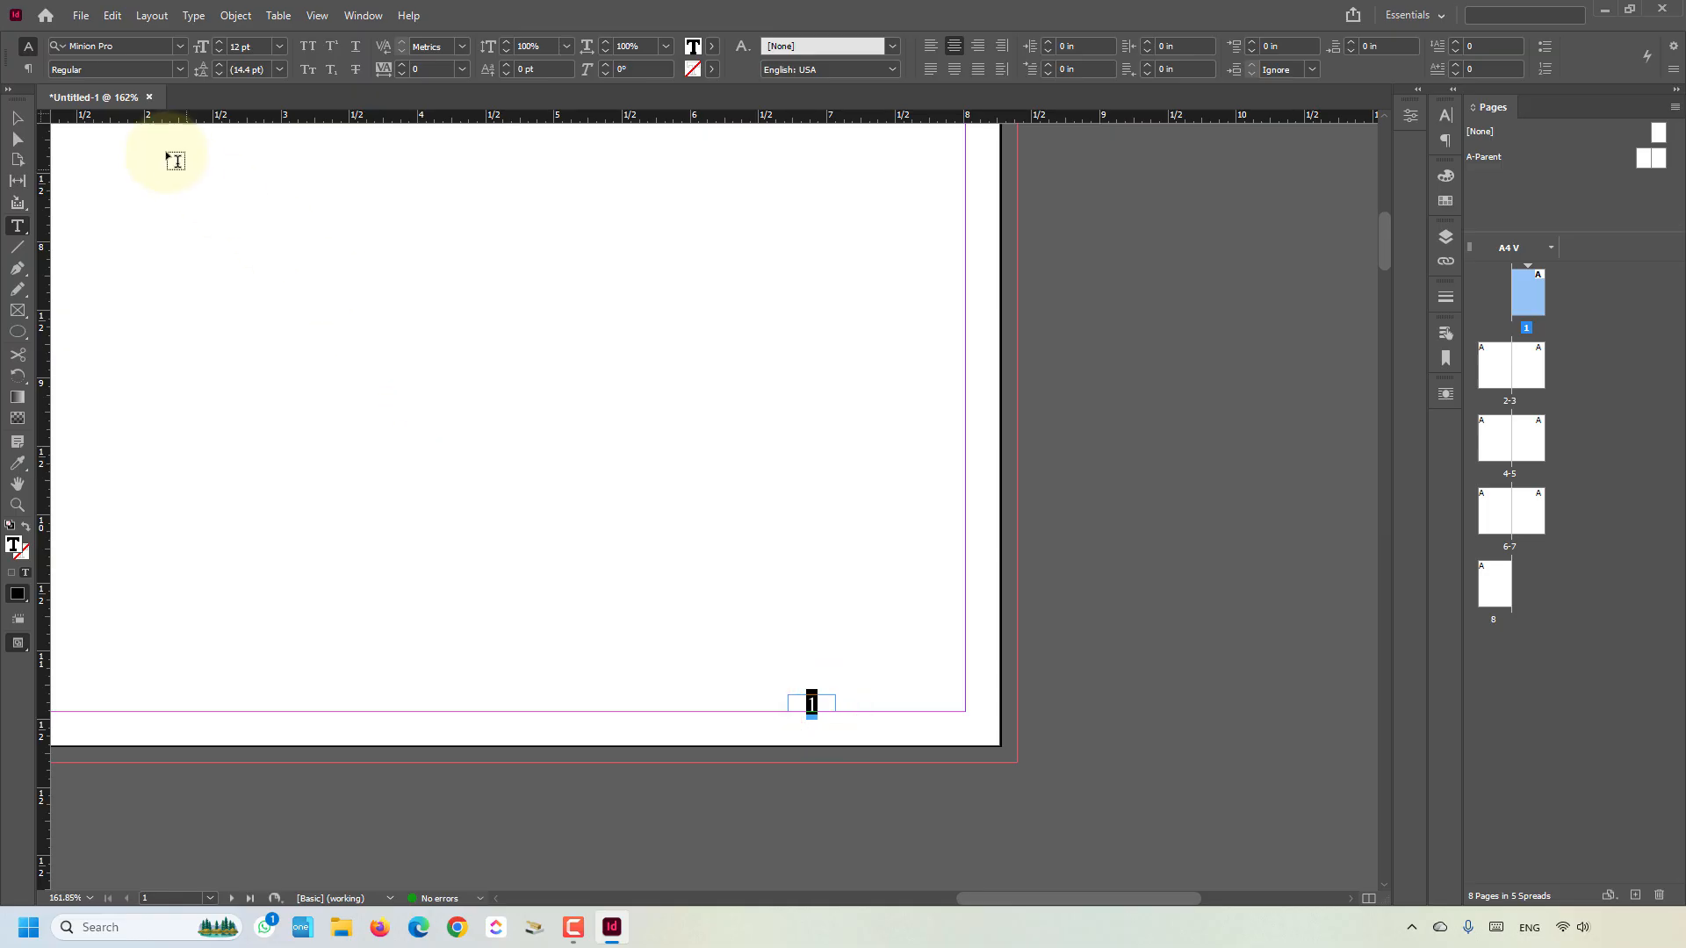
{"action": "left_click_drag", "start_coordinate": [131, 50], "coordinate": [65, 53]}
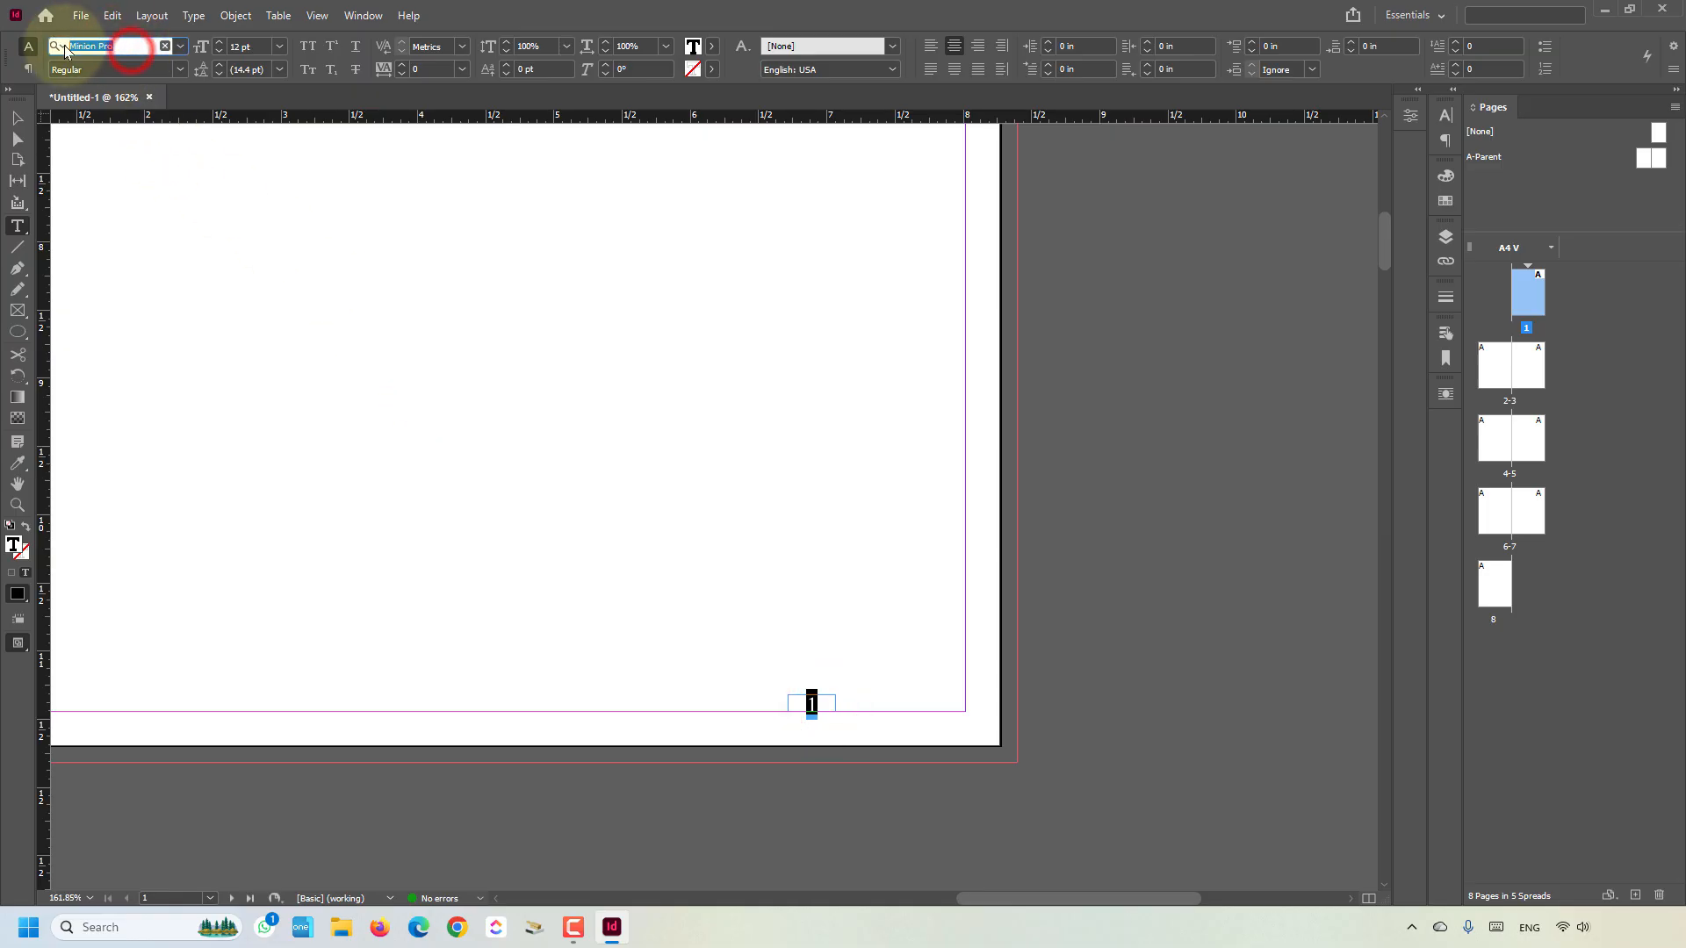
{"action": "left_click", "coordinate": [255, 46]}
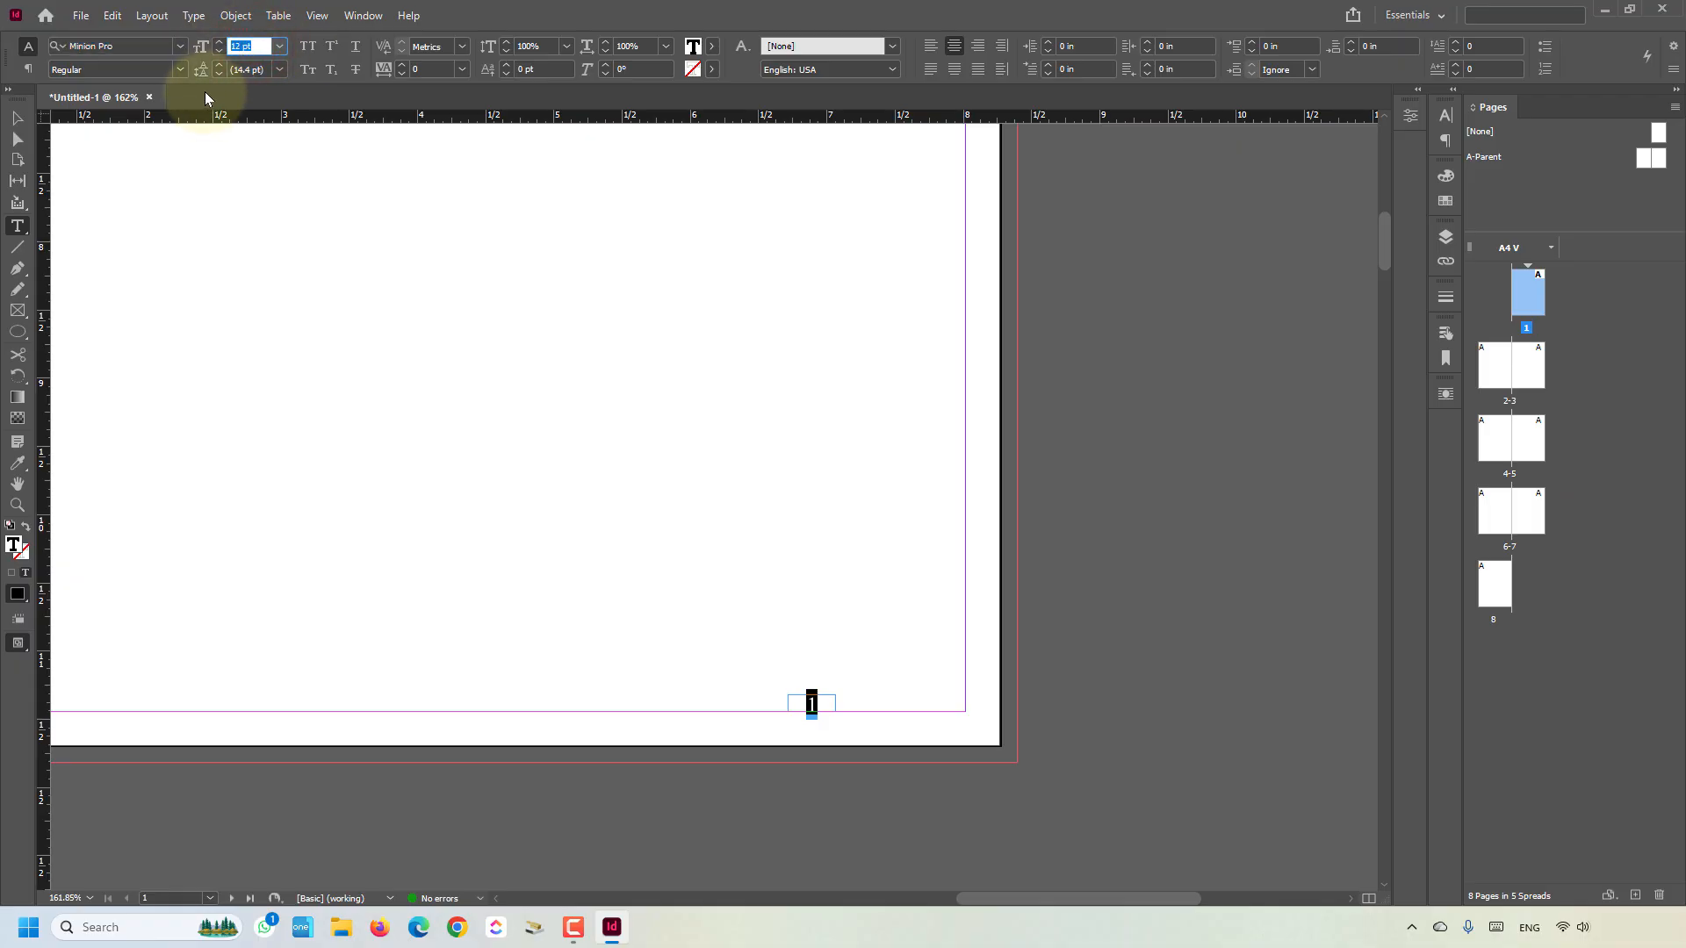
{"action": "type", "text": "9"}
{"action": "key", "text": "Return"}
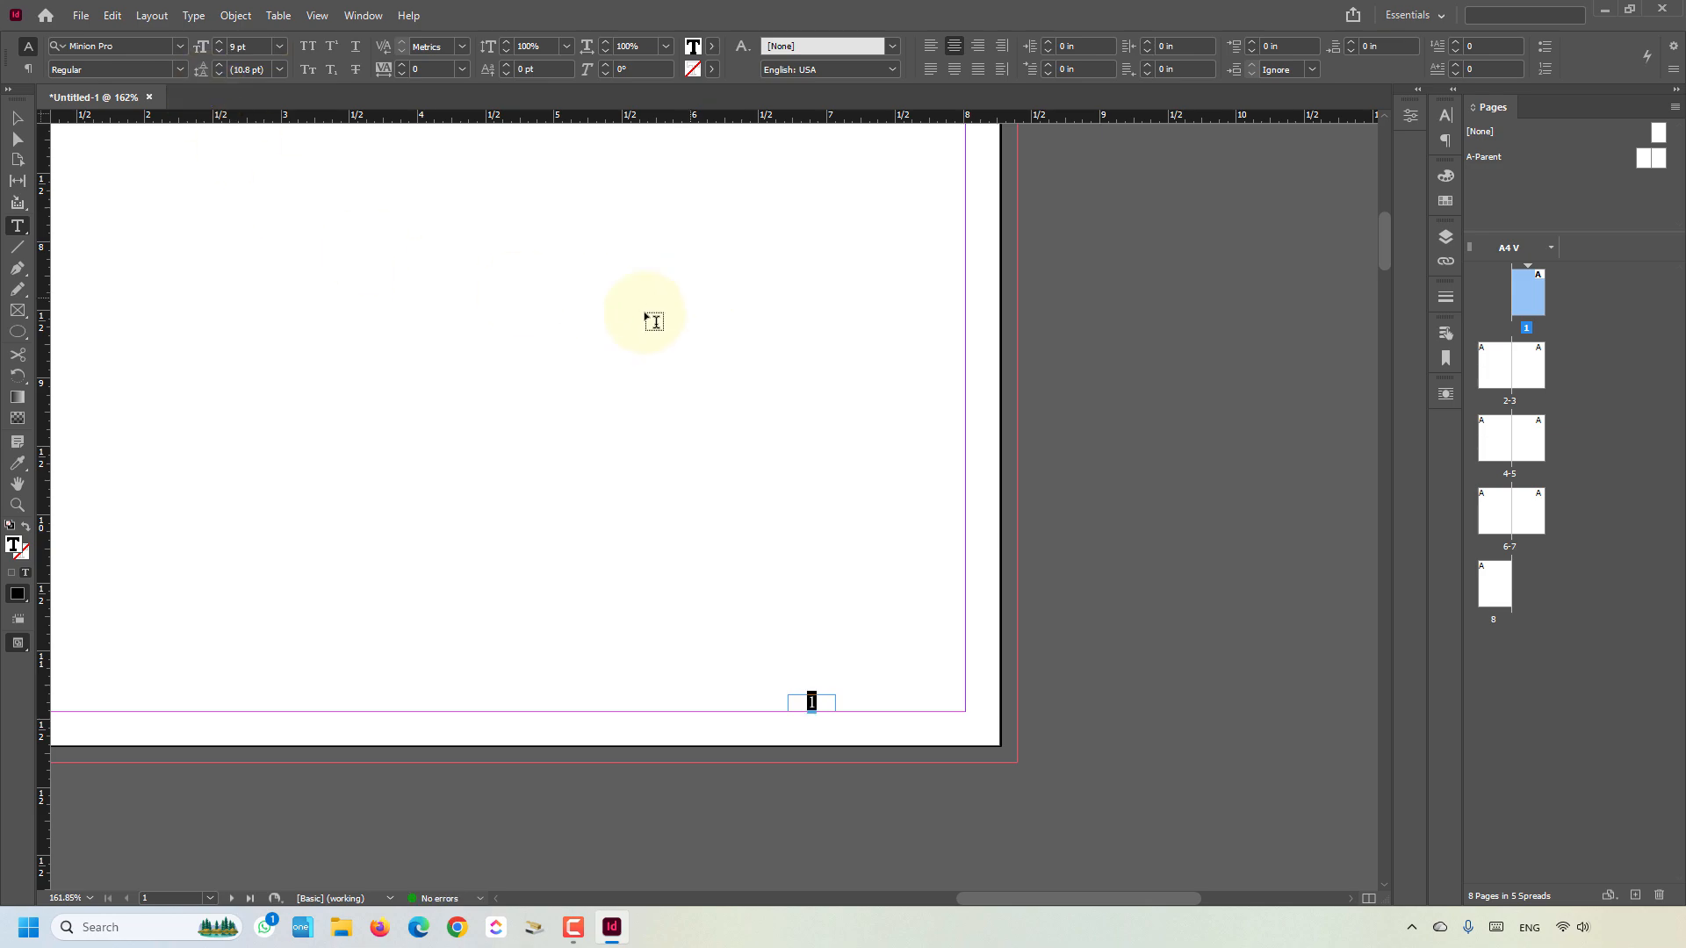
- Refit the page number frame to its 9 pt text
{"action": "left_click", "coordinate": [16, 119]}
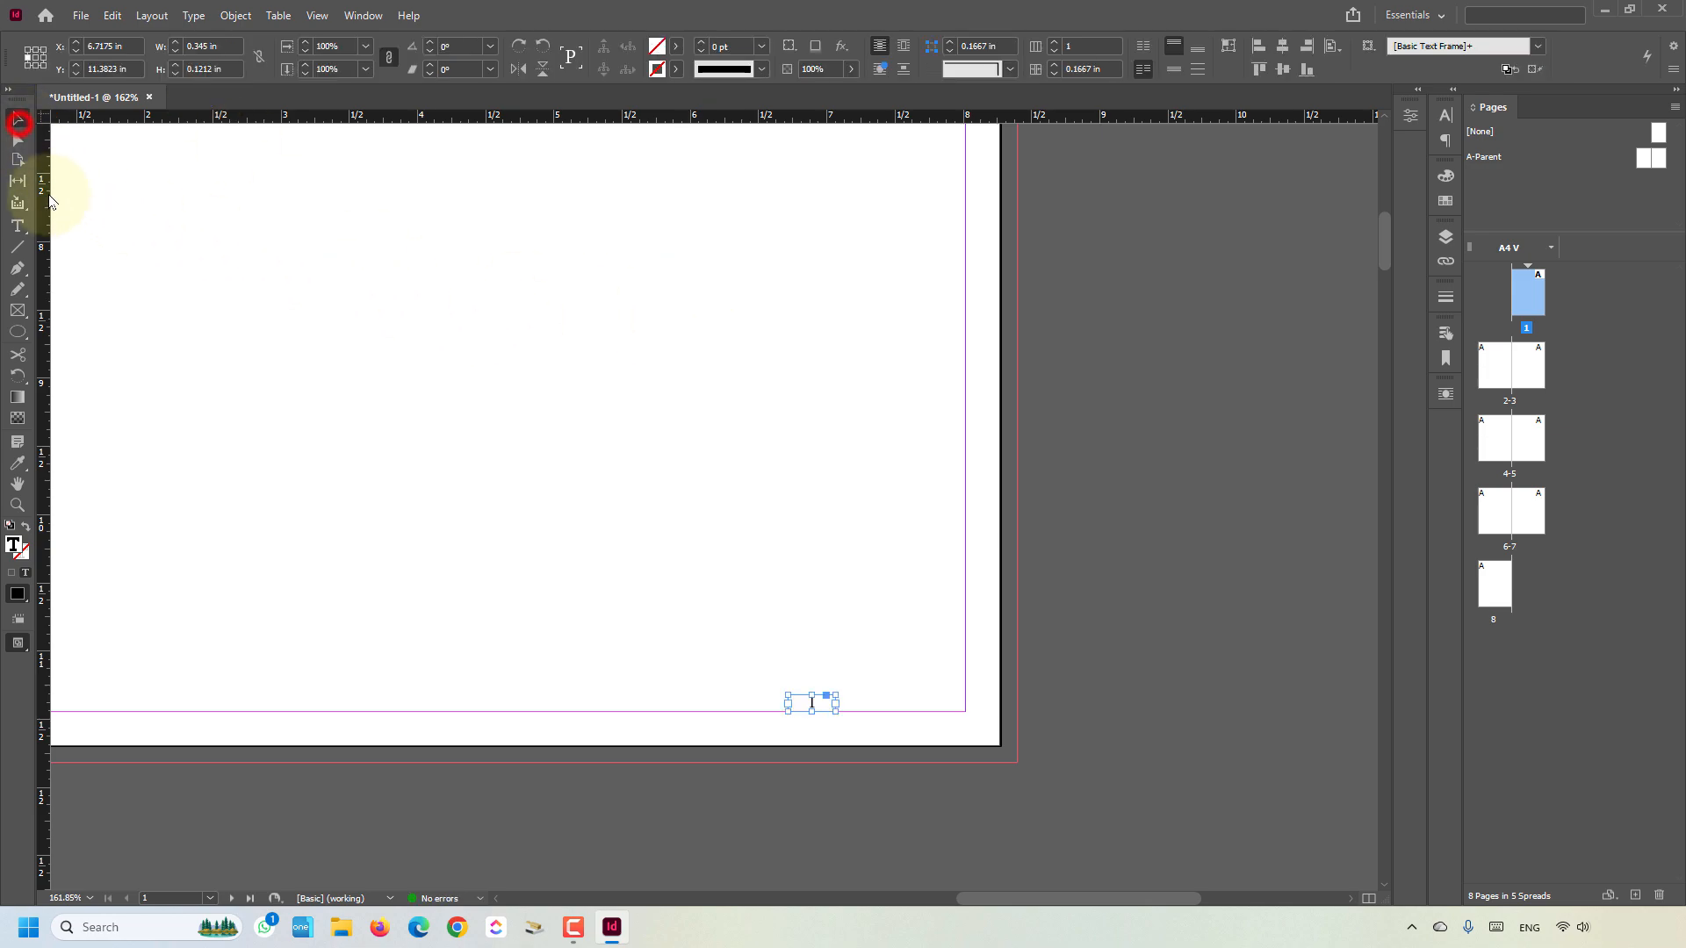
{"action": "left_click", "coordinate": [16, 225]}
{"action": "left_click", "coordinate": [17, 118]}
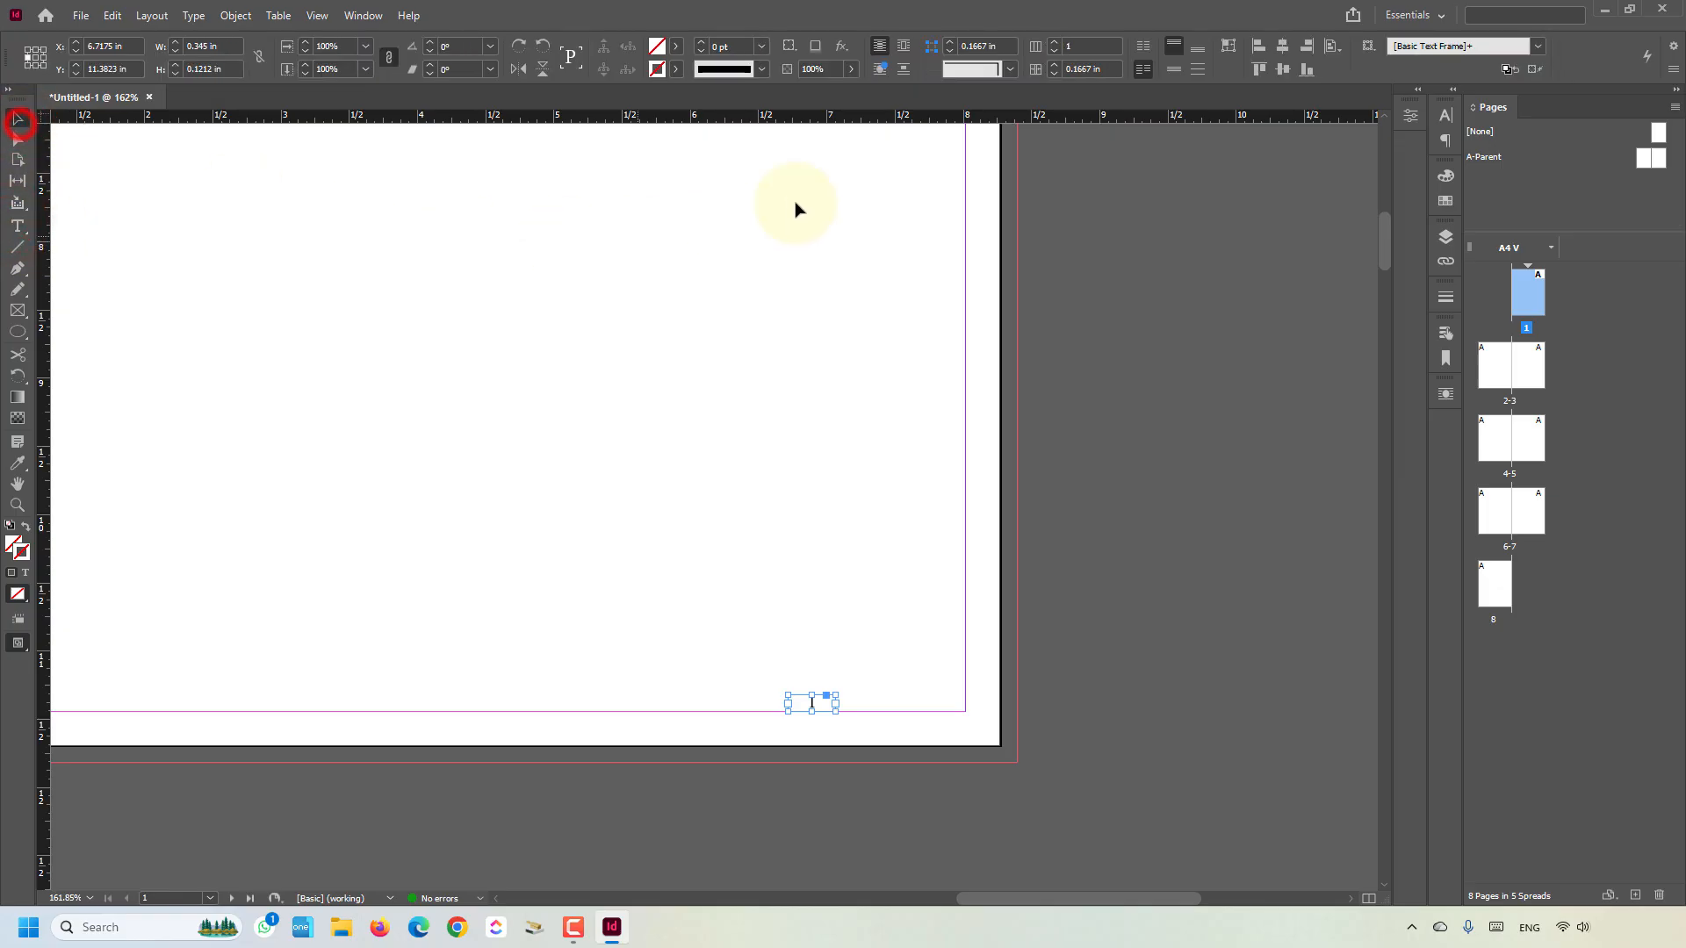
{"action": "left_click", "coordinate": [1228, 46]}
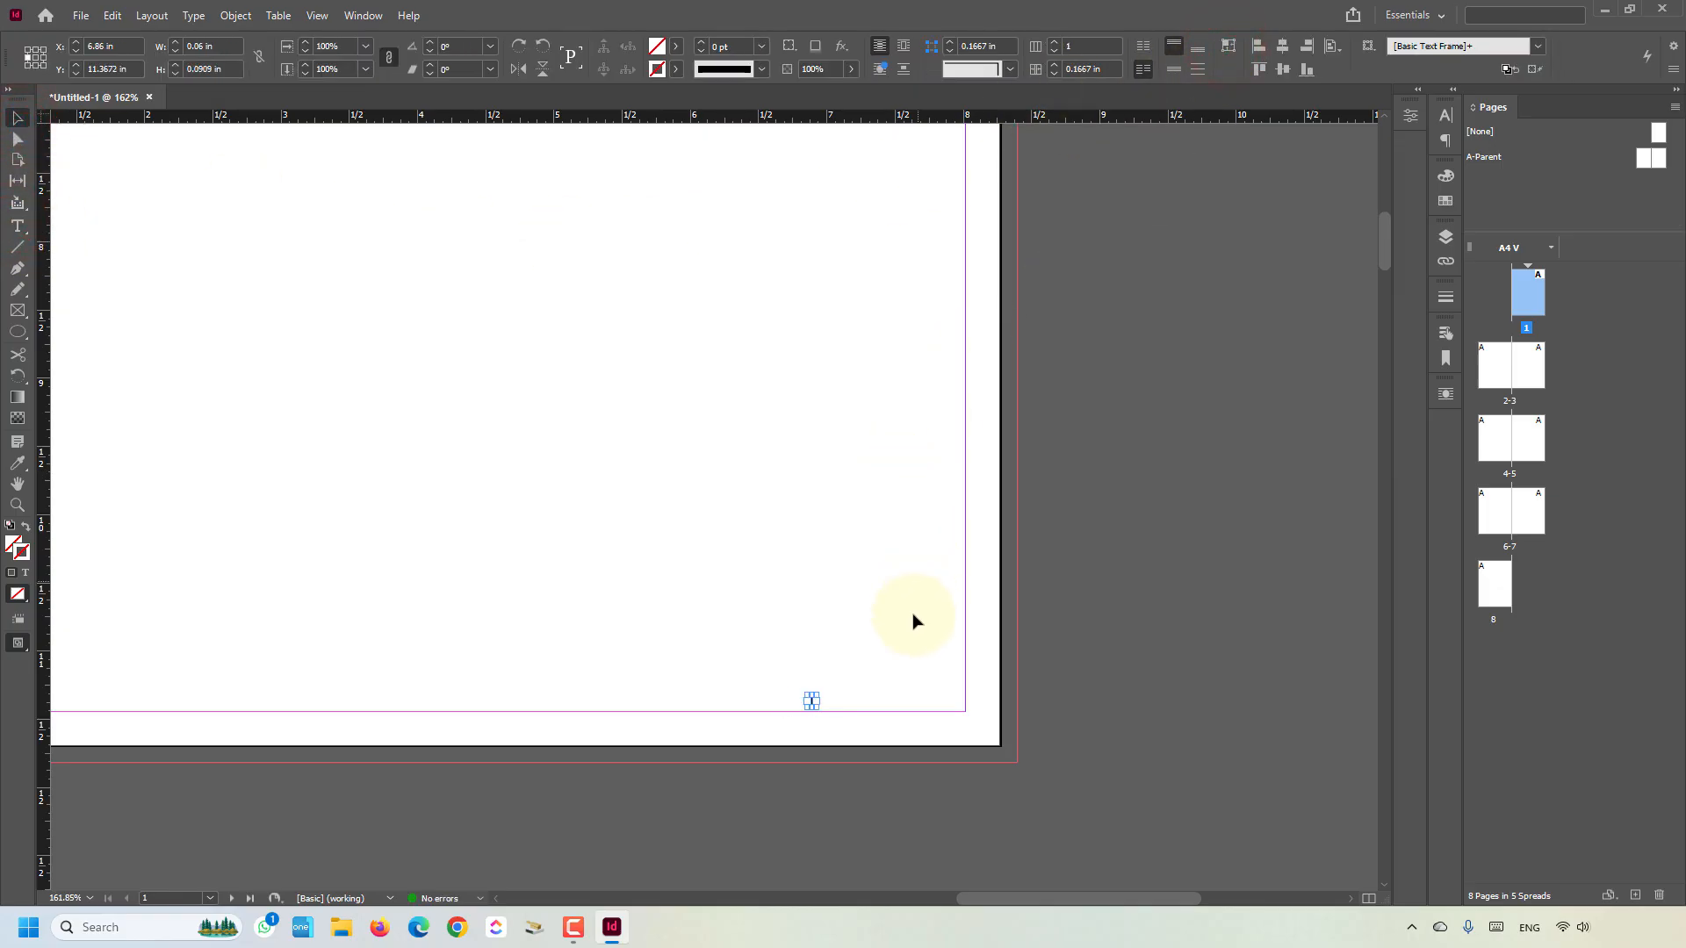
{"action": "left_click", "coordinate": [905, 642]}
- Widen the page number frame to about 0.18 in and align it with the lower-right corner of page 1's margins
{"action": "left_click_drag", "start_coordinate": [726, 614], "coordinate": [1027, 734]}
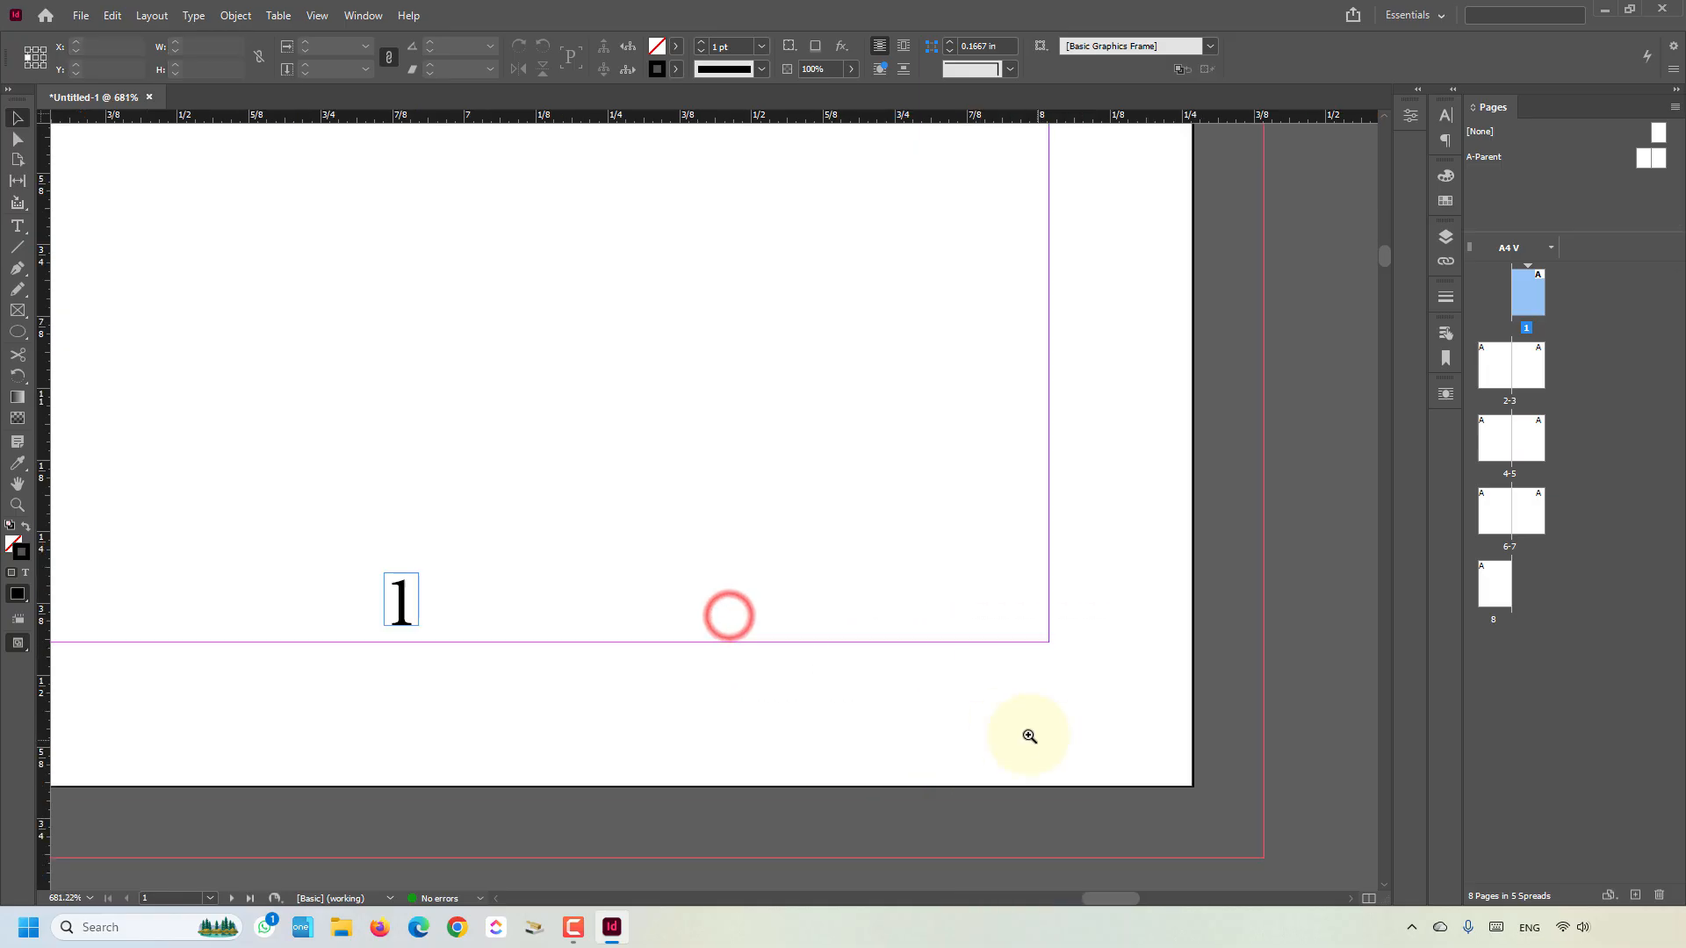
{"action": "left_click_drag", "start_coordinate": [402, 599], "coordinate": [998, 634]}
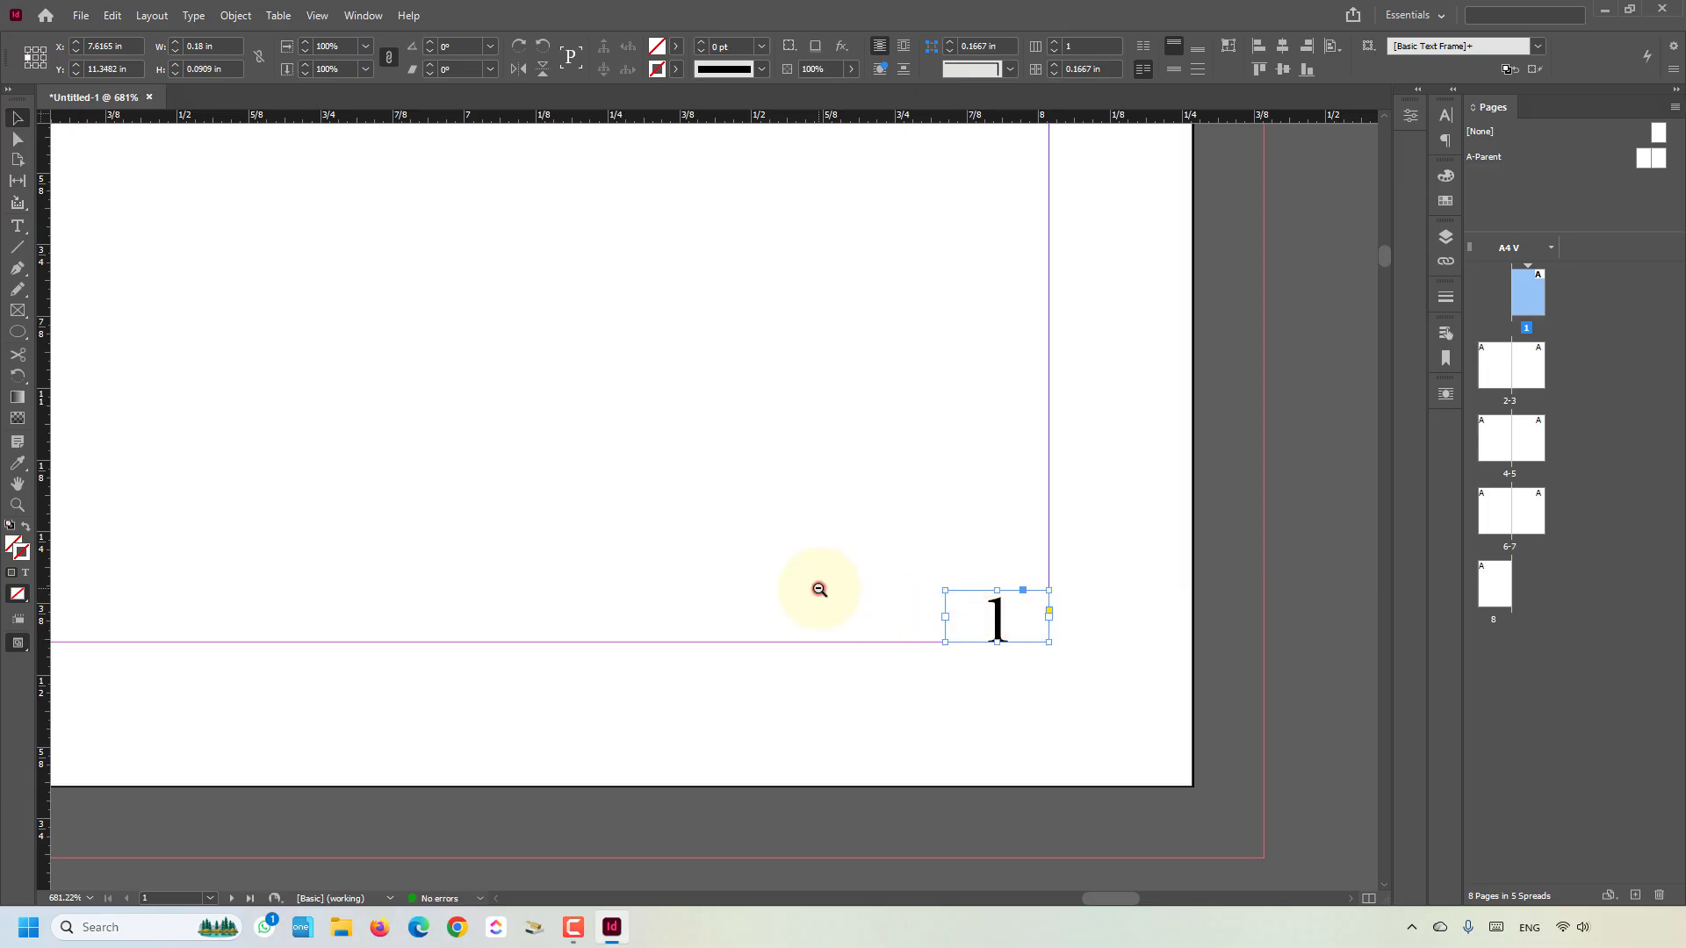
{"action": "left_click", "coordinate": [819, 589]}
{"action": "left_click", "coordinate": [648, 451]}
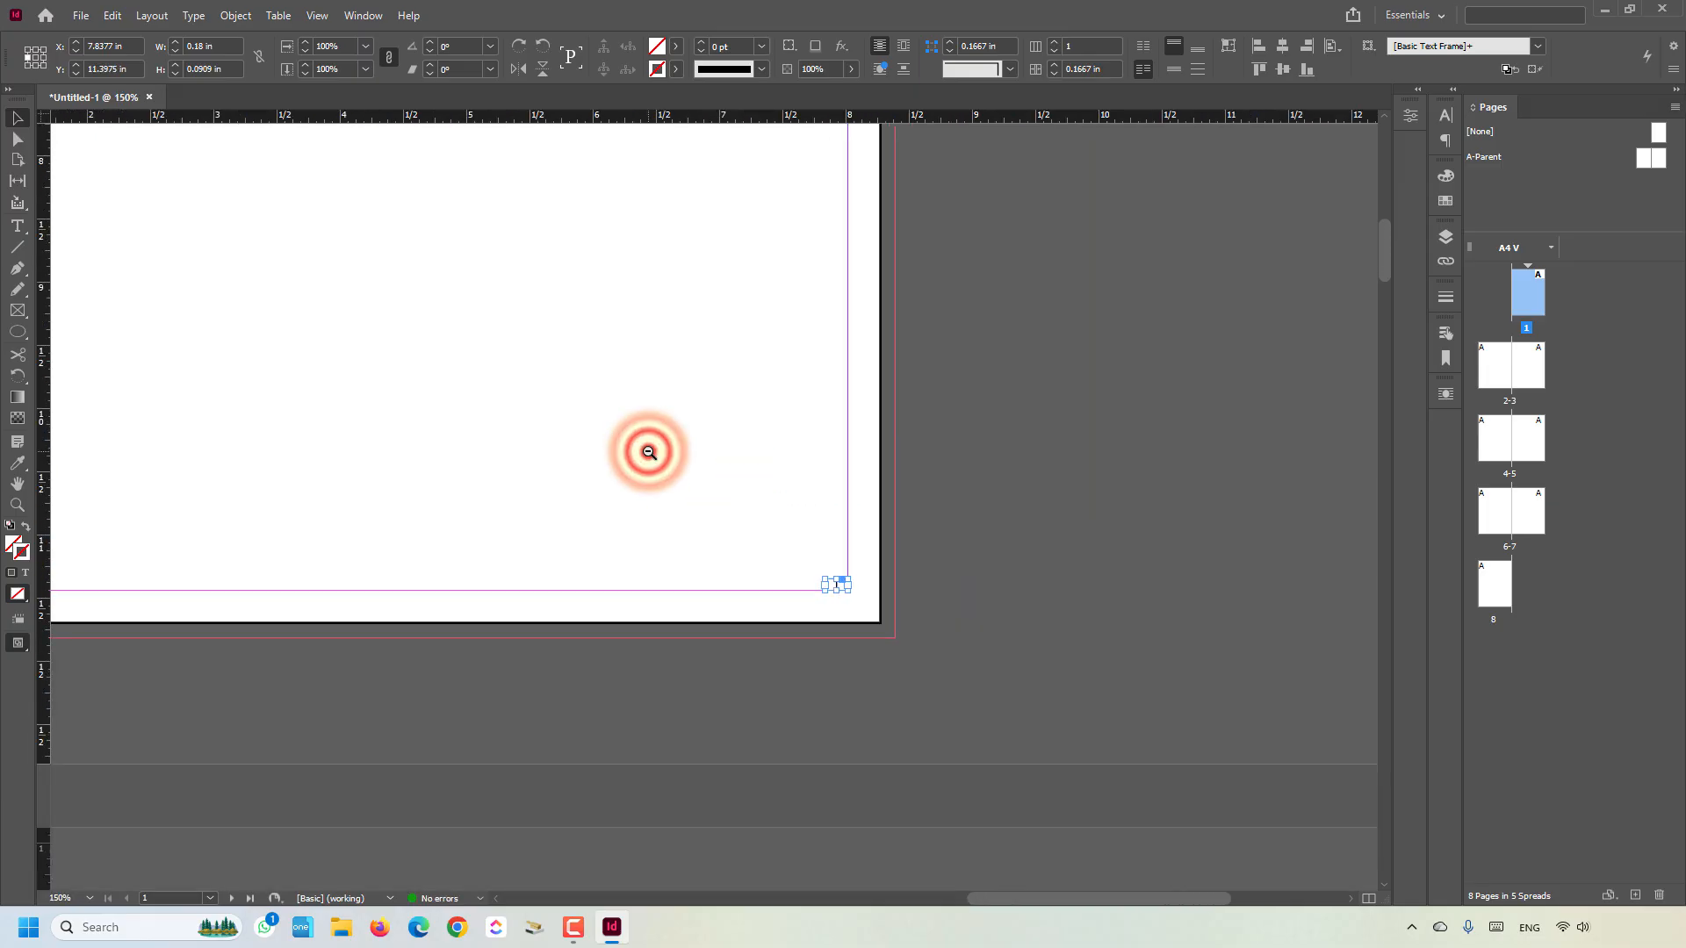
{"action": "left_click", "coordinate": [648, 452]}
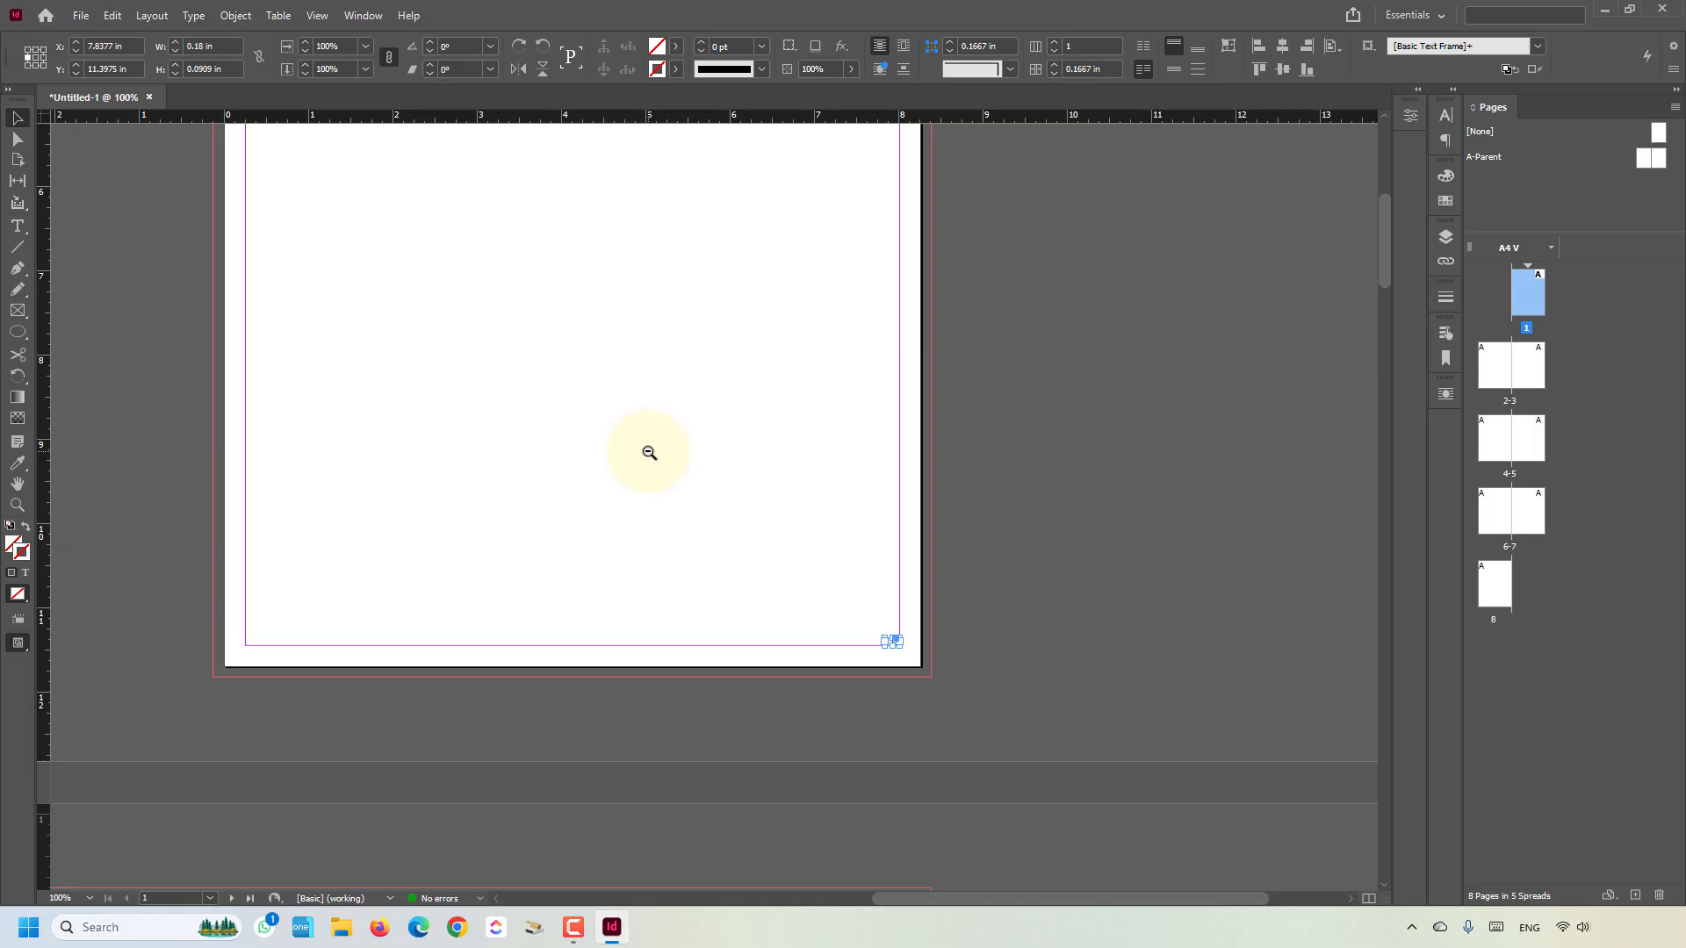
{"action": "left_click", "coordinate": [649, 452]}
{"action": "left_click", "coordinate": [761, 560]}
{"action": "left_click", "coordinate": [721, 516]}
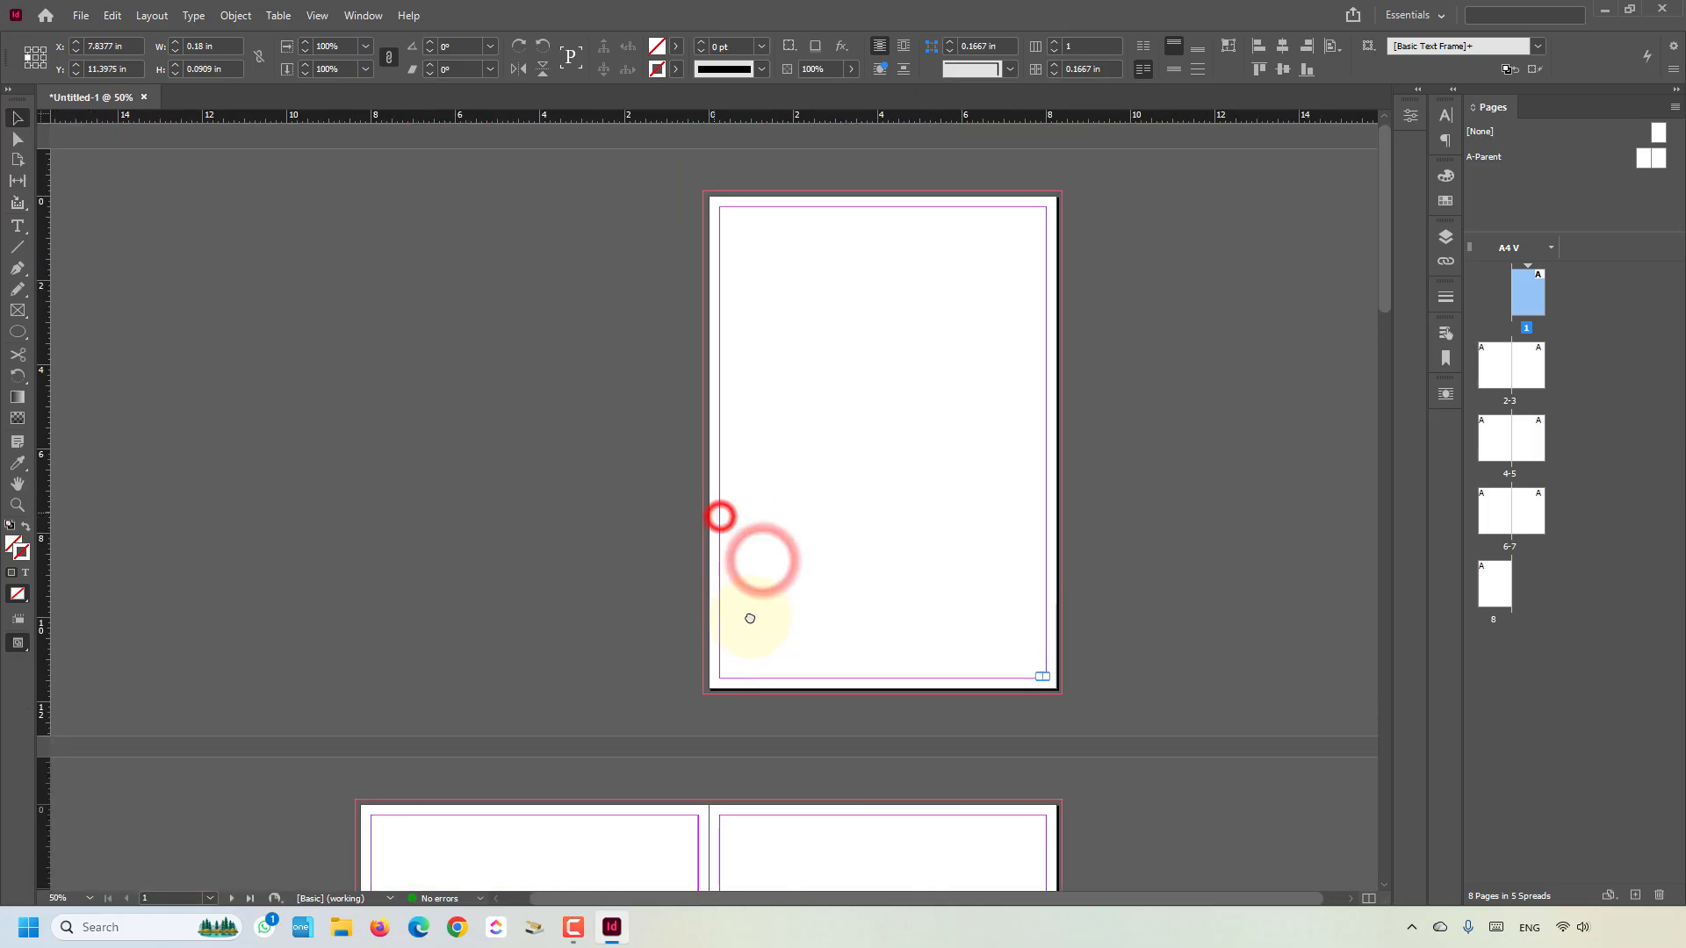
{"action": "left_click_drag", "start_coordinate": [750, 619], "coordinate": [738, 606]}
{"action": "key", "text": "ctrl+shift+a"}
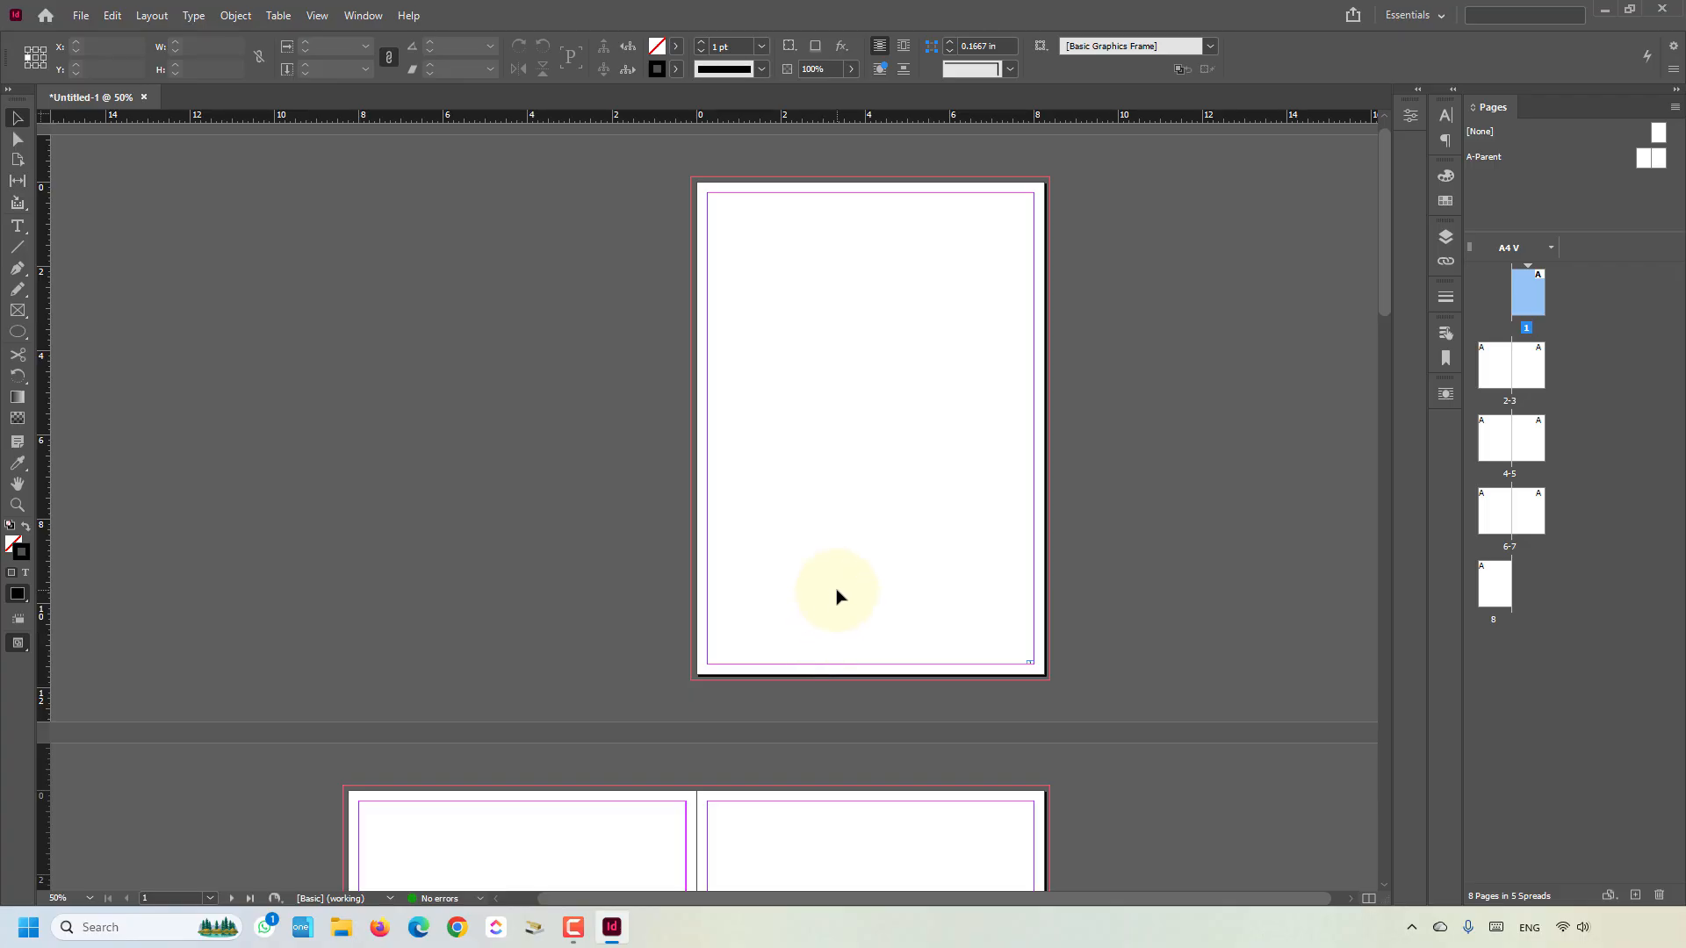
- Cut the page number frame from the lower-right margin corner of page 1
{"action": "left_click_drag", "start_coordinate": [960, 617], "coordinate": [1066, 693]}
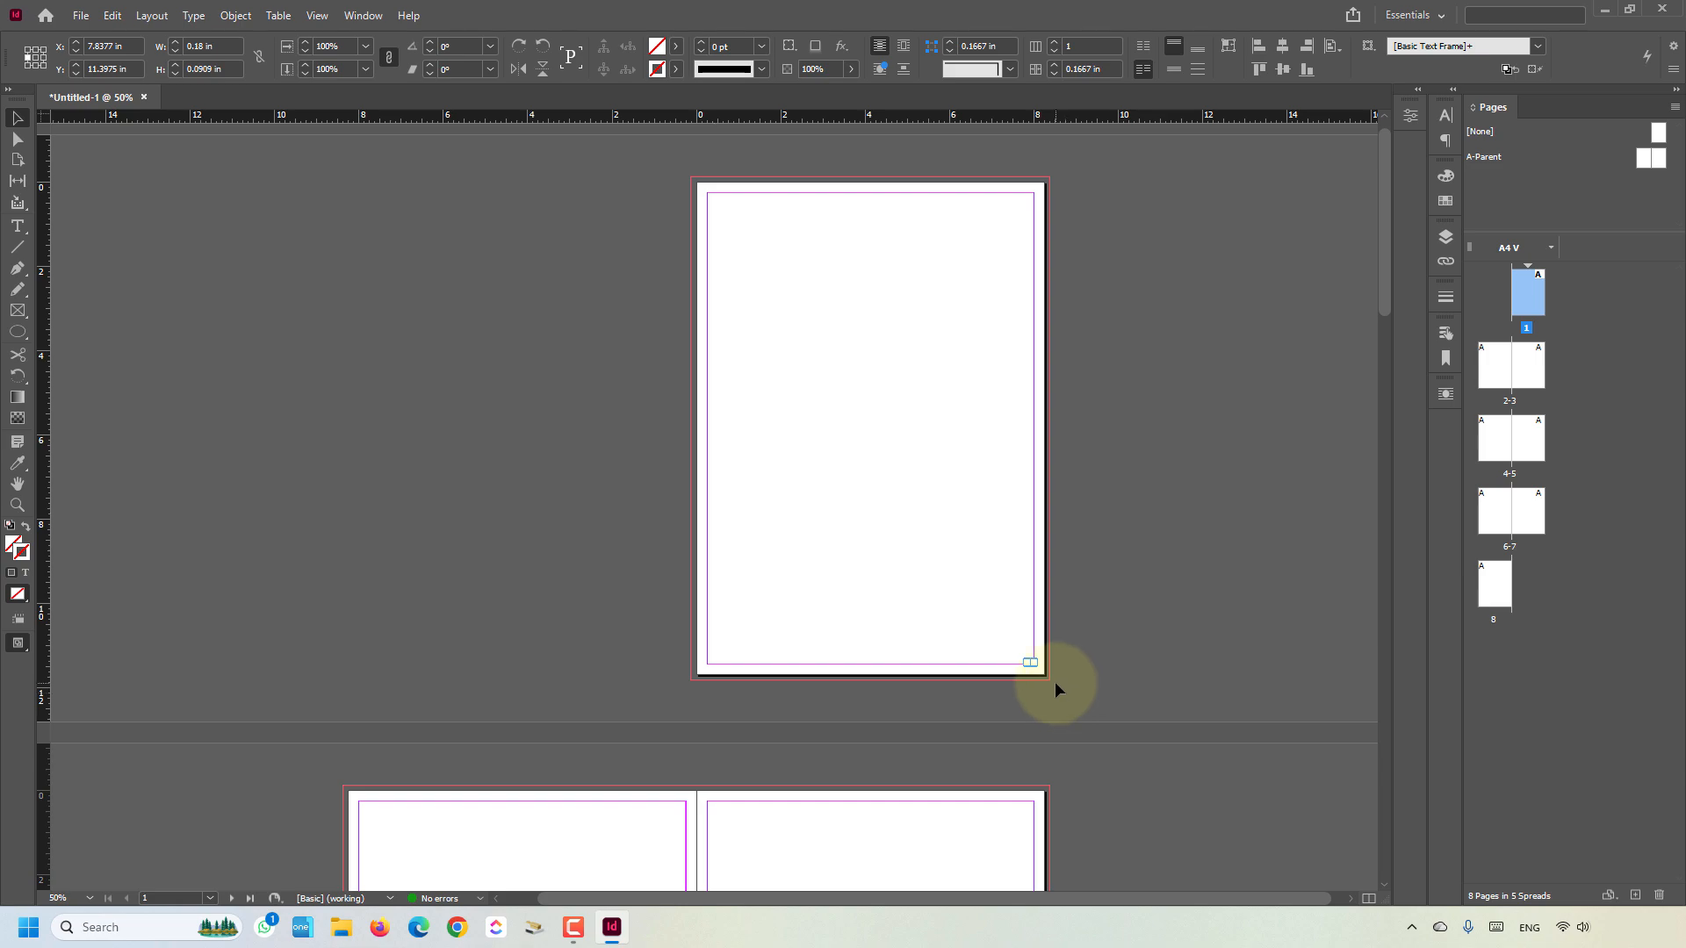
{"action": "left_click_drag", "start_coordinate": [959, 594], "coordinate": [1057, 680]}
{"action": "left_click", "coordinate": [112, 15]}
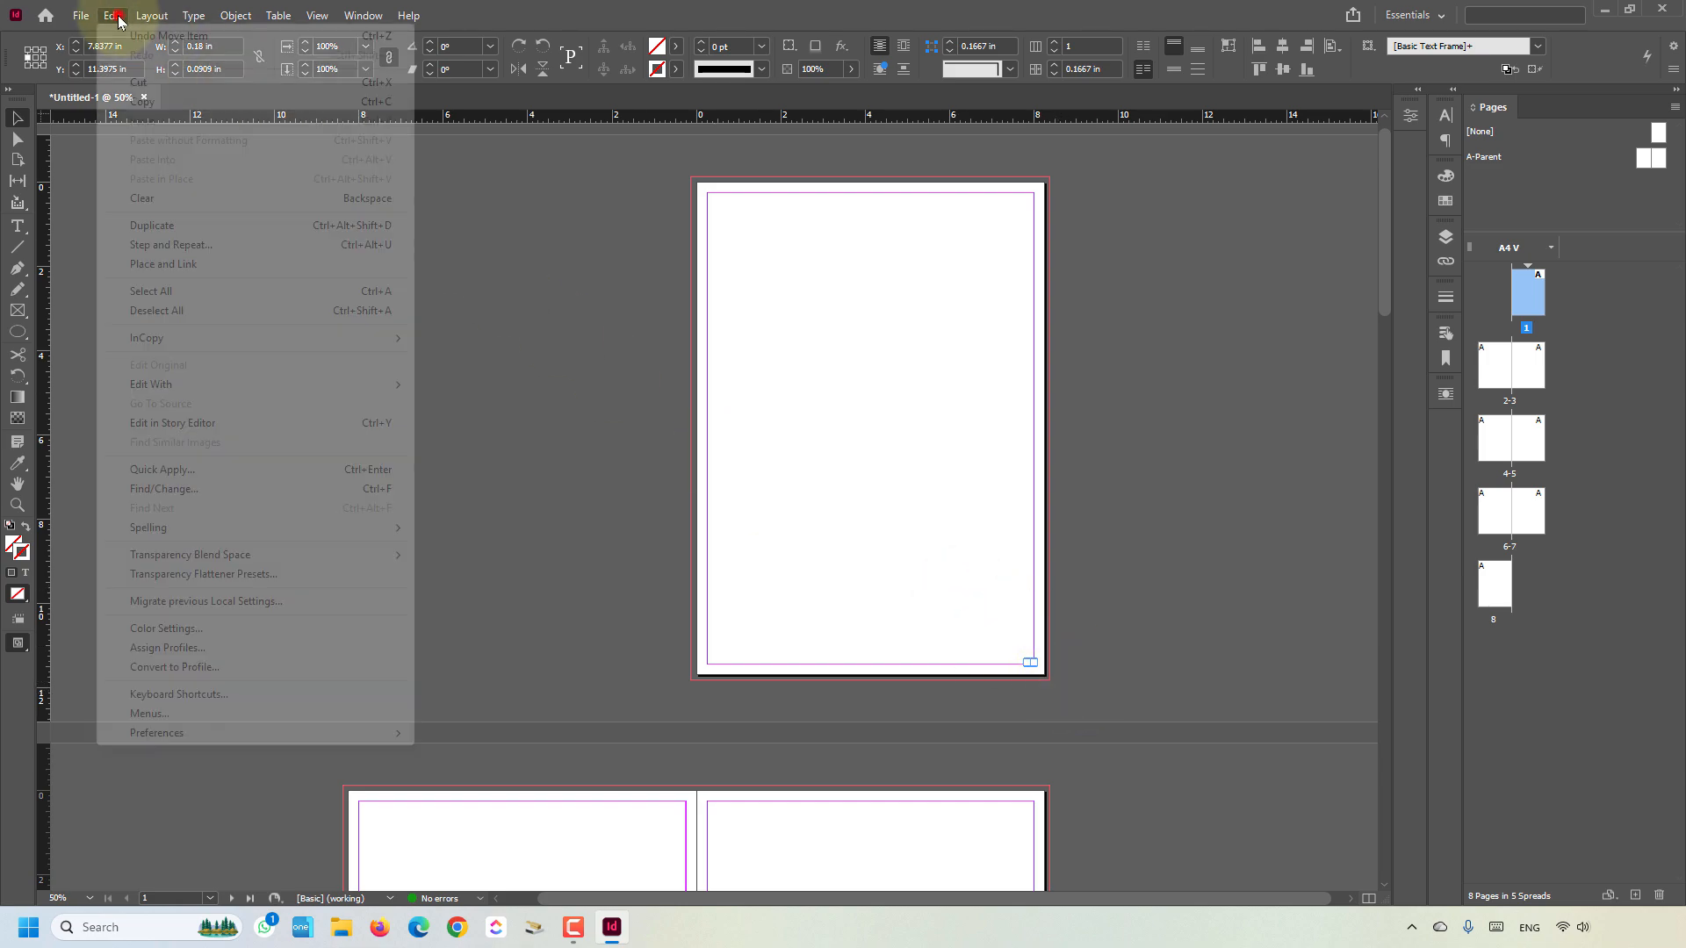
{"action": "left_click", "coordinate": [139, 83]}
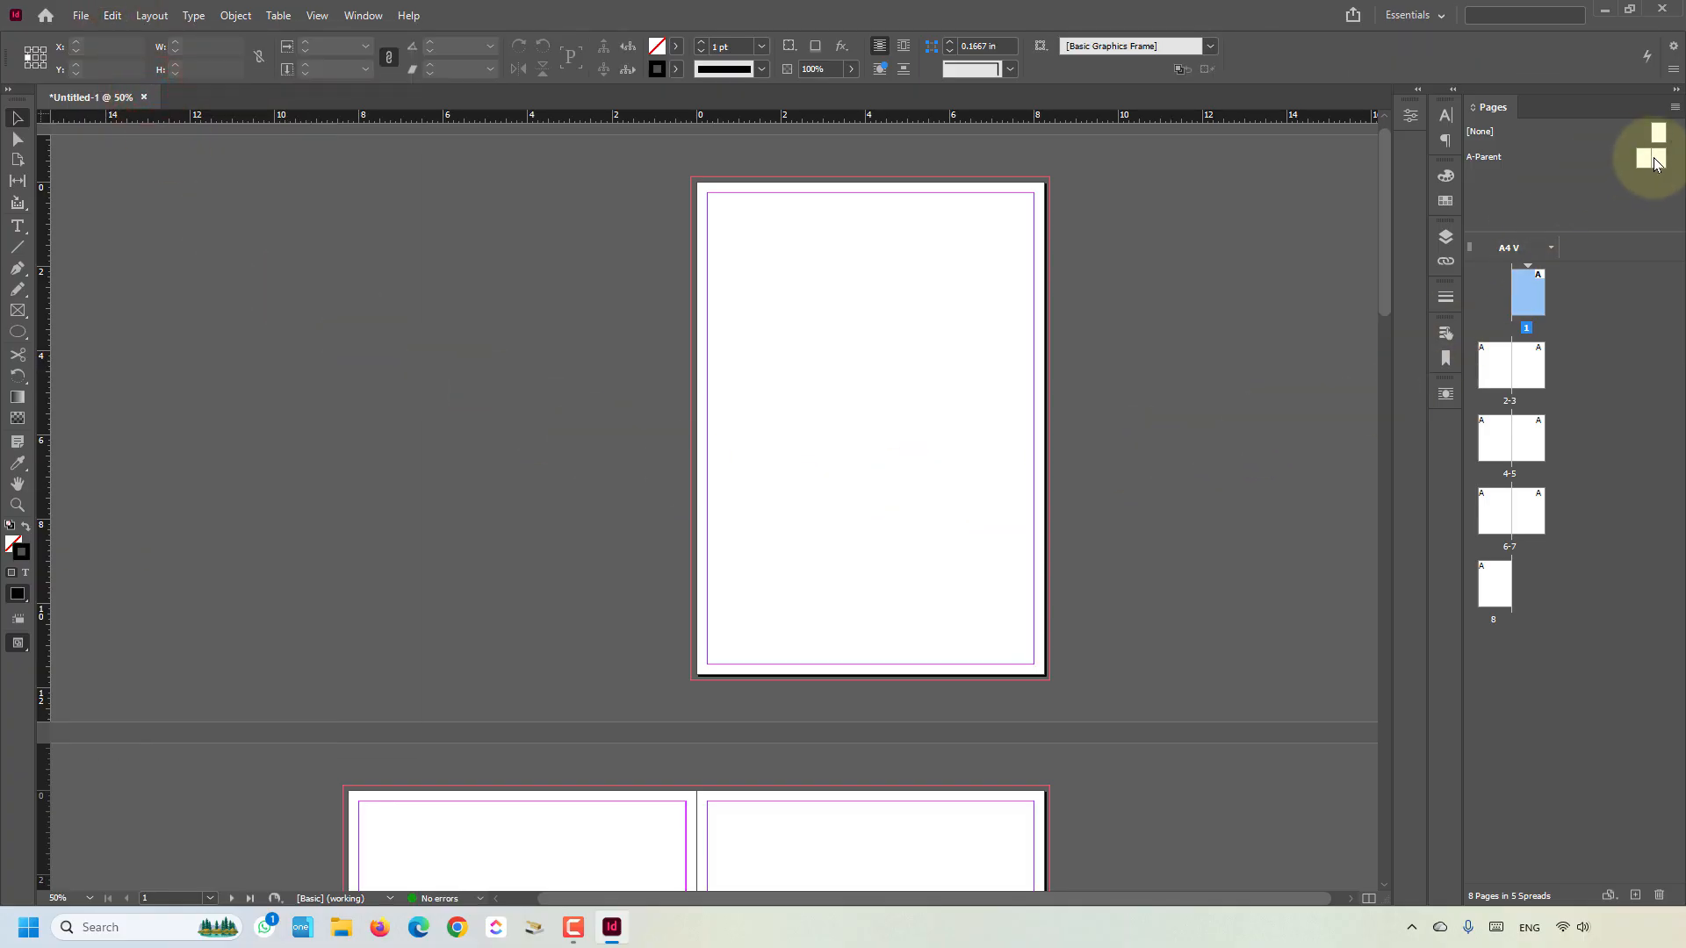
- Open the A-Parent spread and paste the page number frame in place at its right page's lower-right margin corner
{"action": "double_click", "coordinate": [1655, 160]}
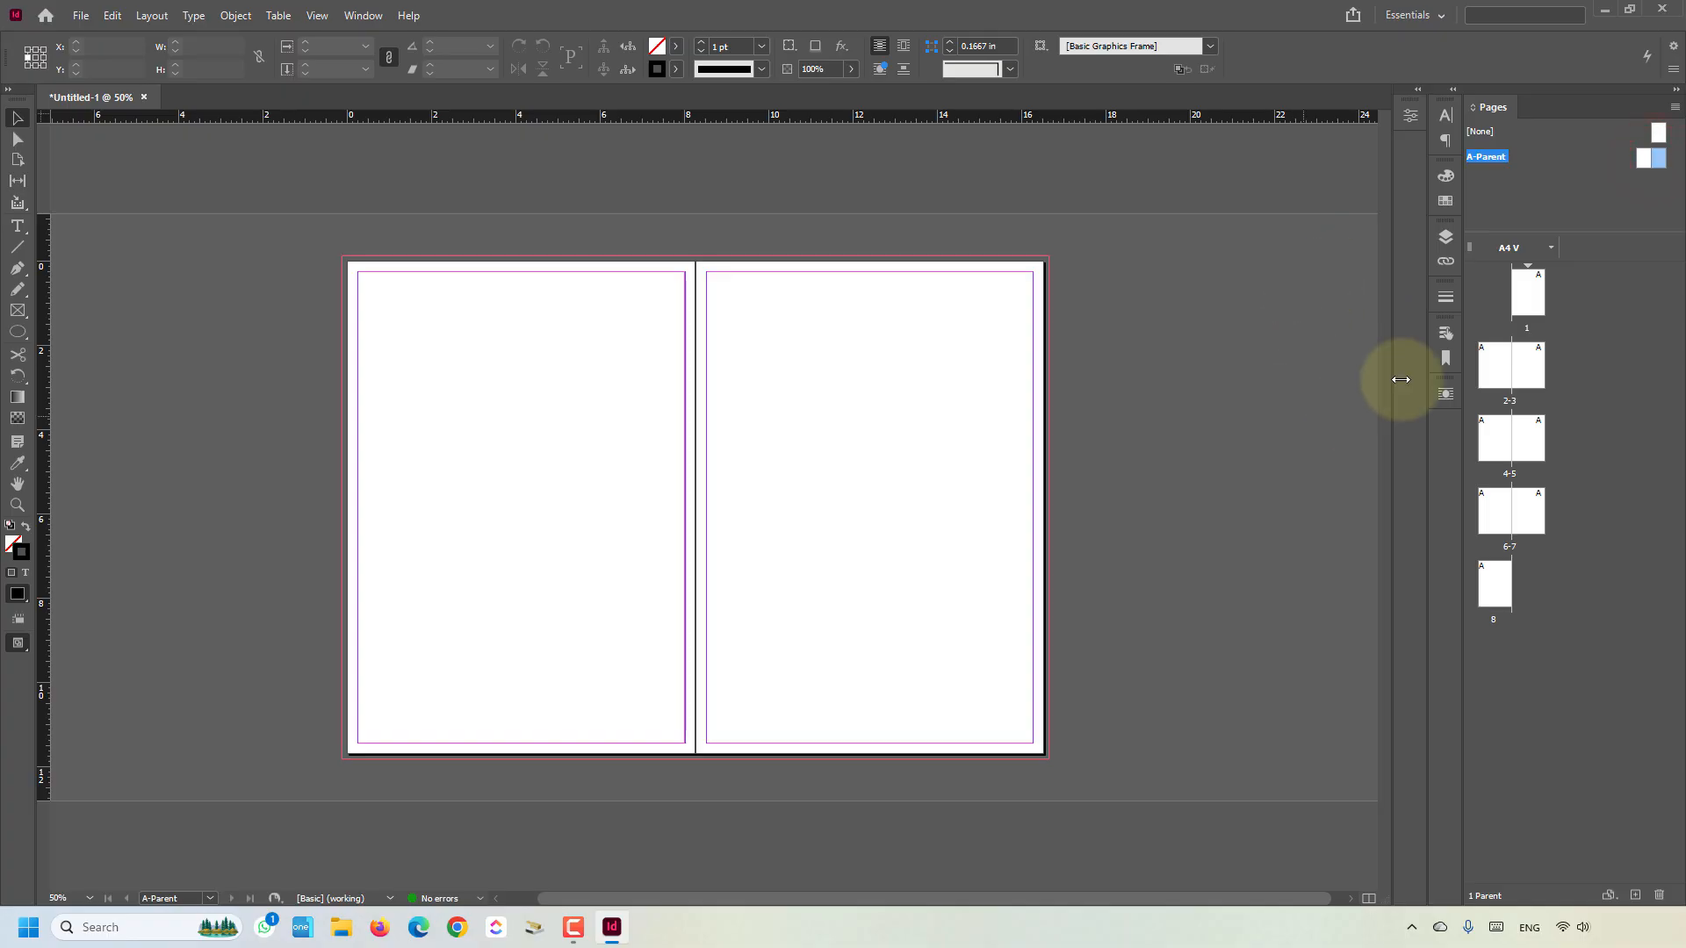
{"action": "key", "text": "ctrl+space"}
{"action": "left_click_drag", "start_coordinate": [933, 654], "coordinate": [1072, 776]}
{"action": "left_click", "coordinate": [113, 15]}
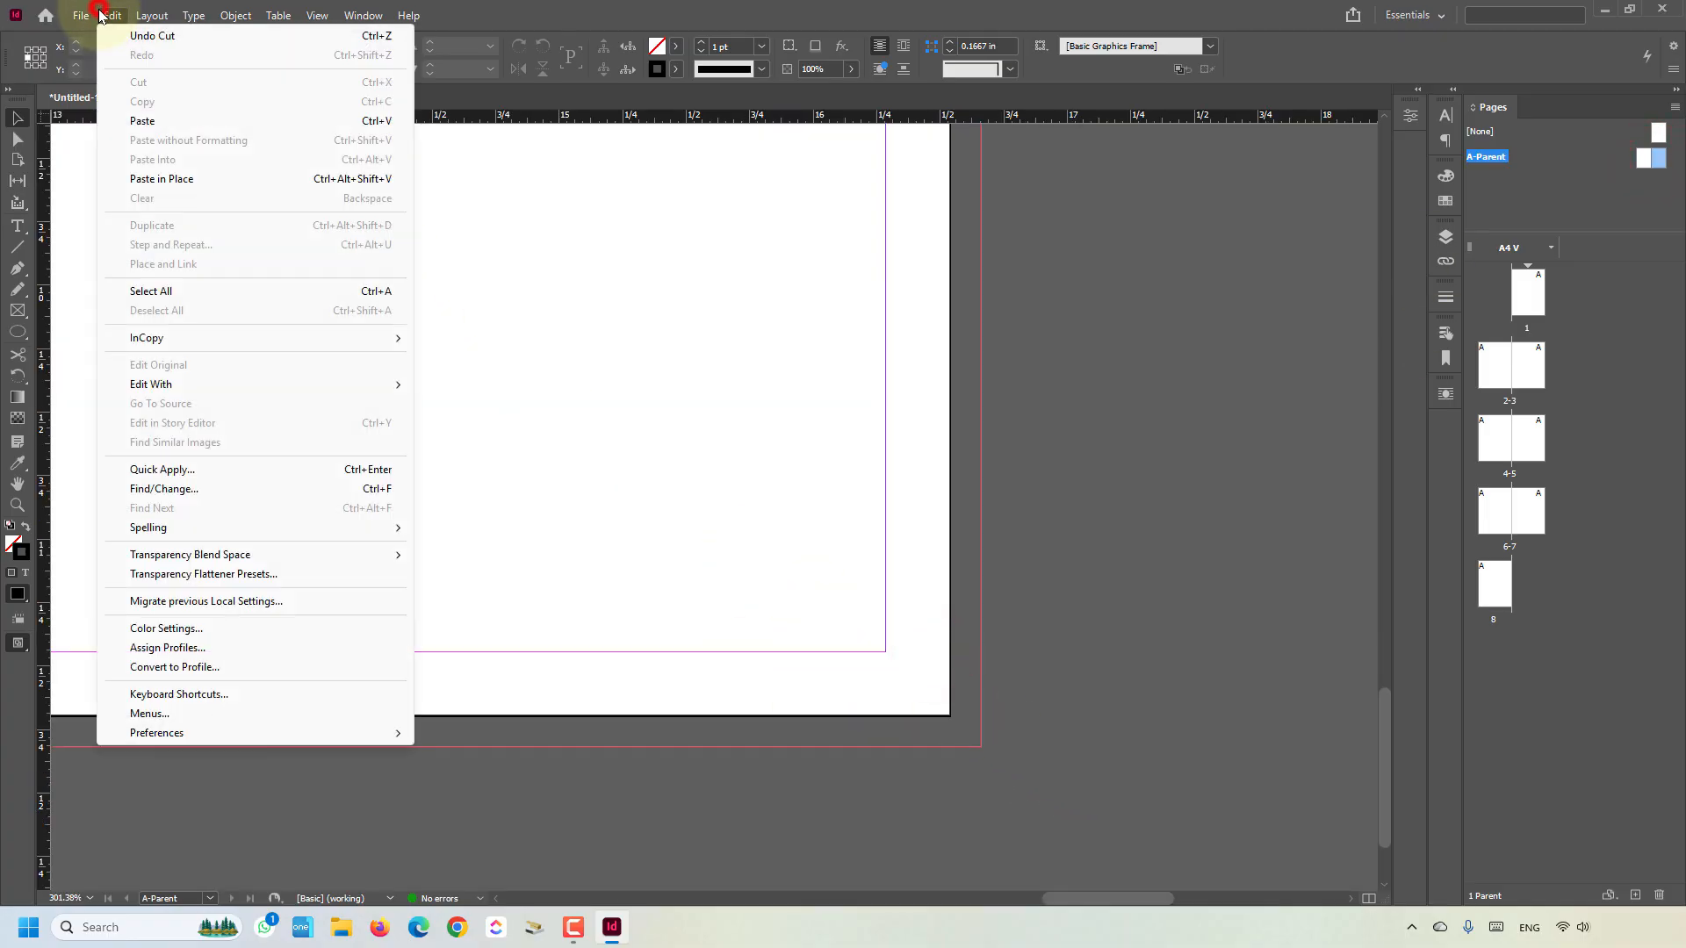
{"action": "left_click", "coordinate": [173, 180]}
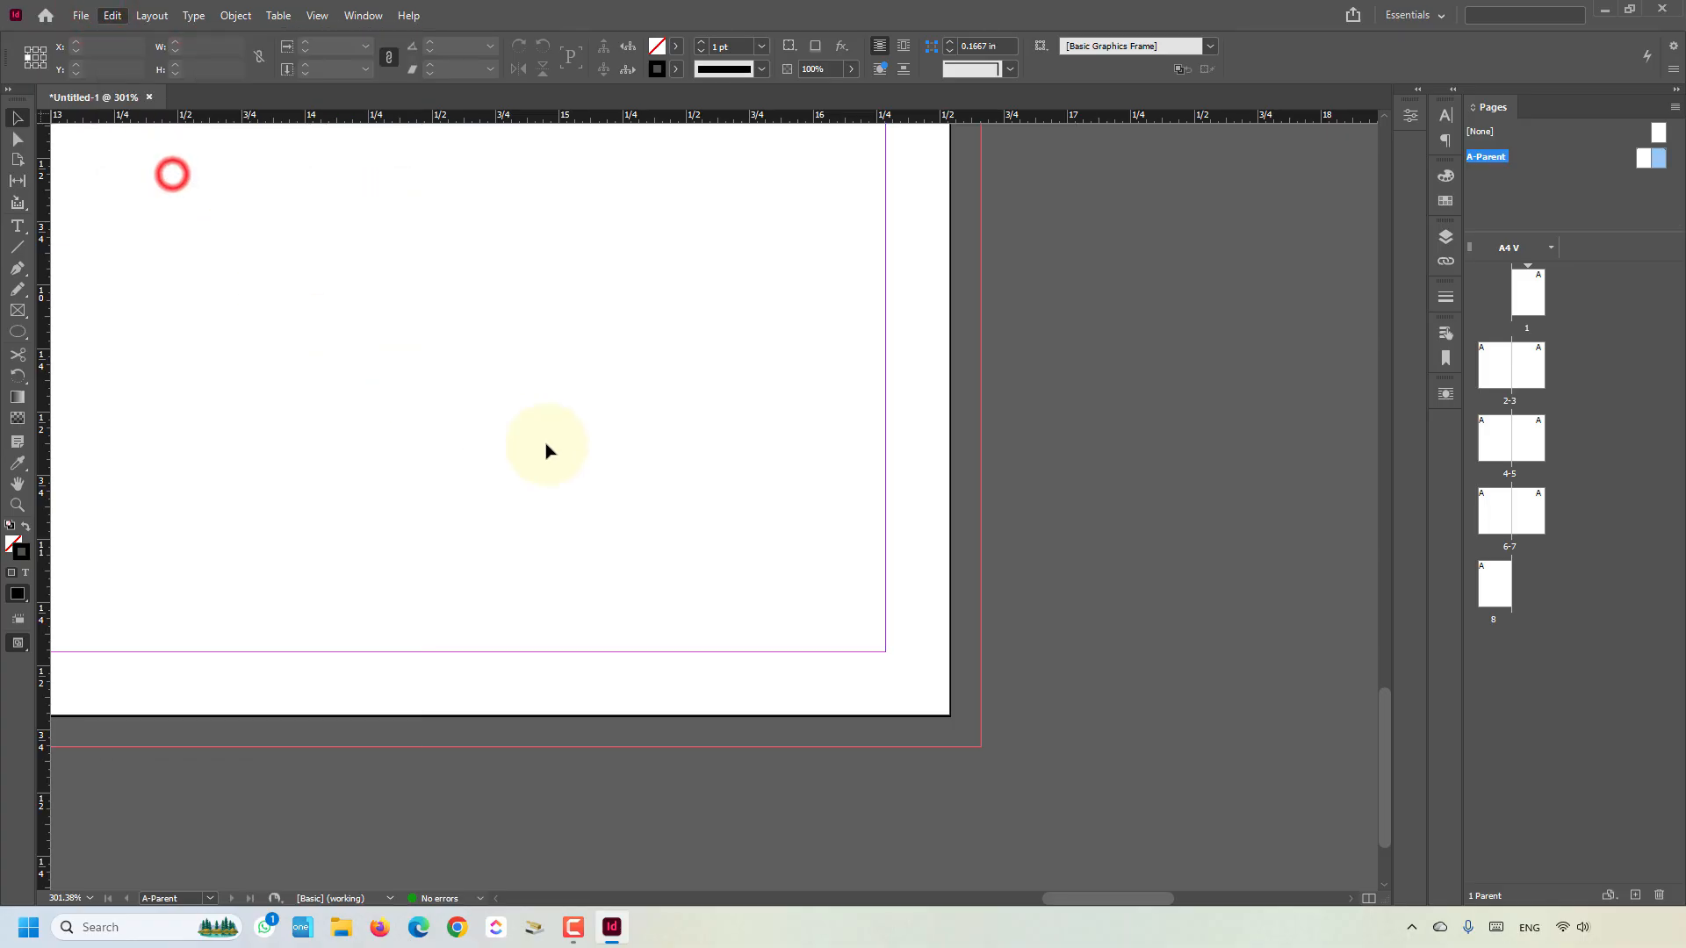
{"action": "left_click", "coordinate": [711, 569]}
{"action": "left_click_drag", "start_coordinate": [782, 574], "coordinate": [993, 723]}
{"action": "left_click_drag", "start_coordinate": [594, 524], "coordinate": [872, 609]}
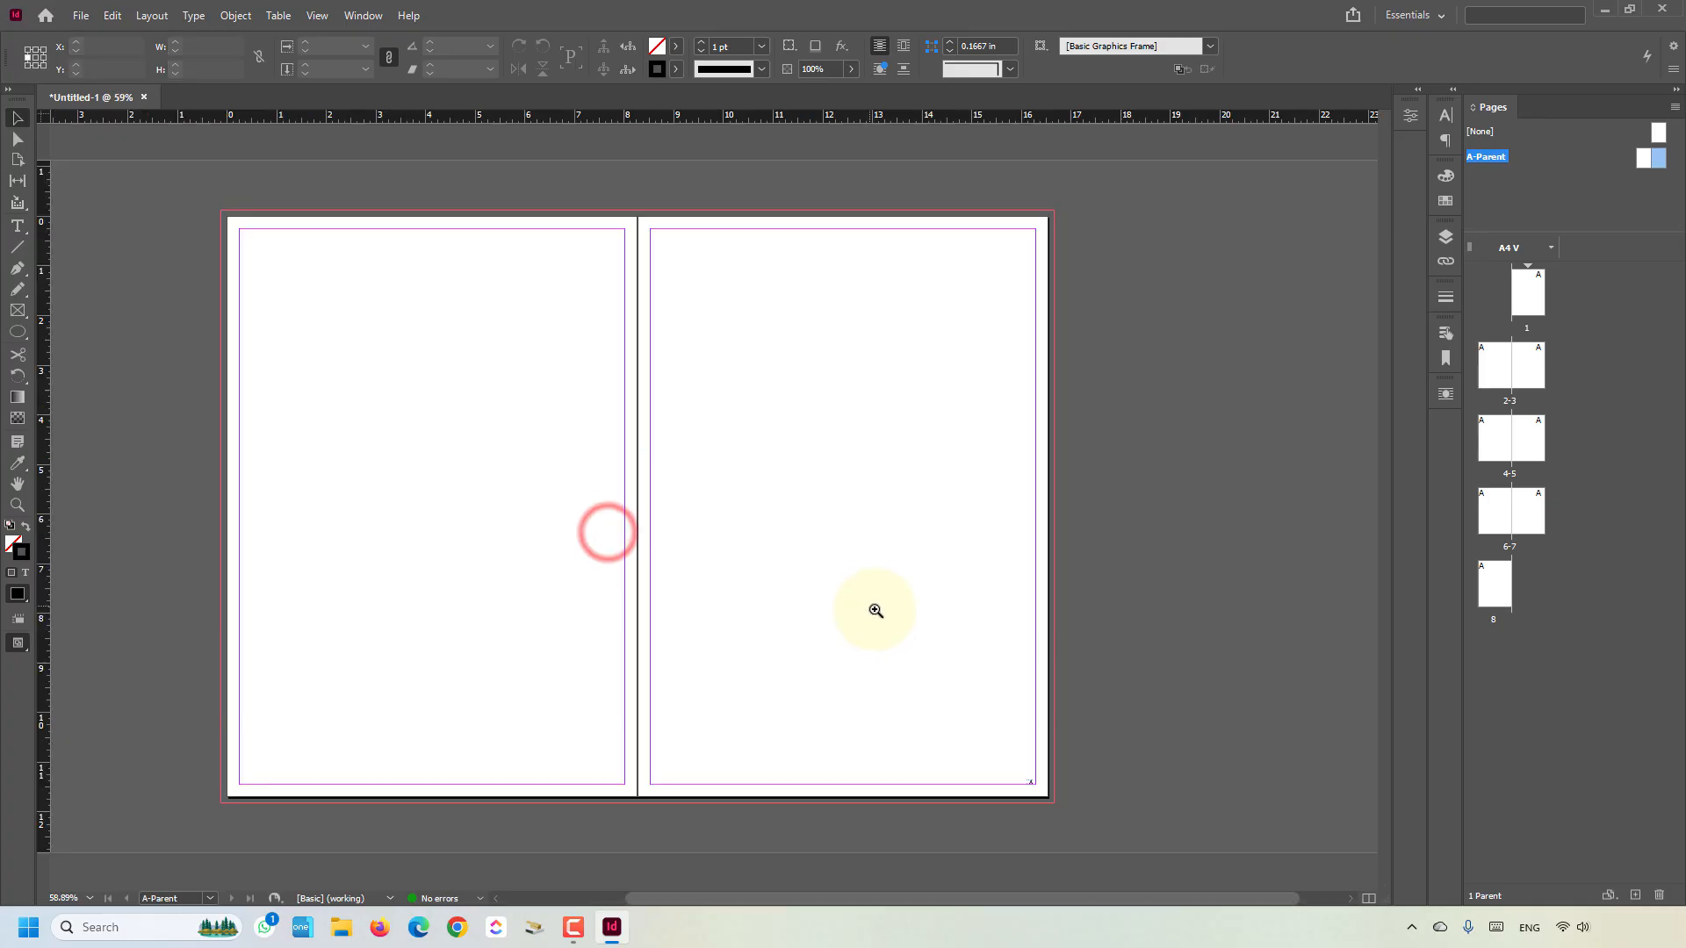
{"action": "left_click_drag", "start_coordinate": [1210, 827], "coordinate": [1210, 827]}
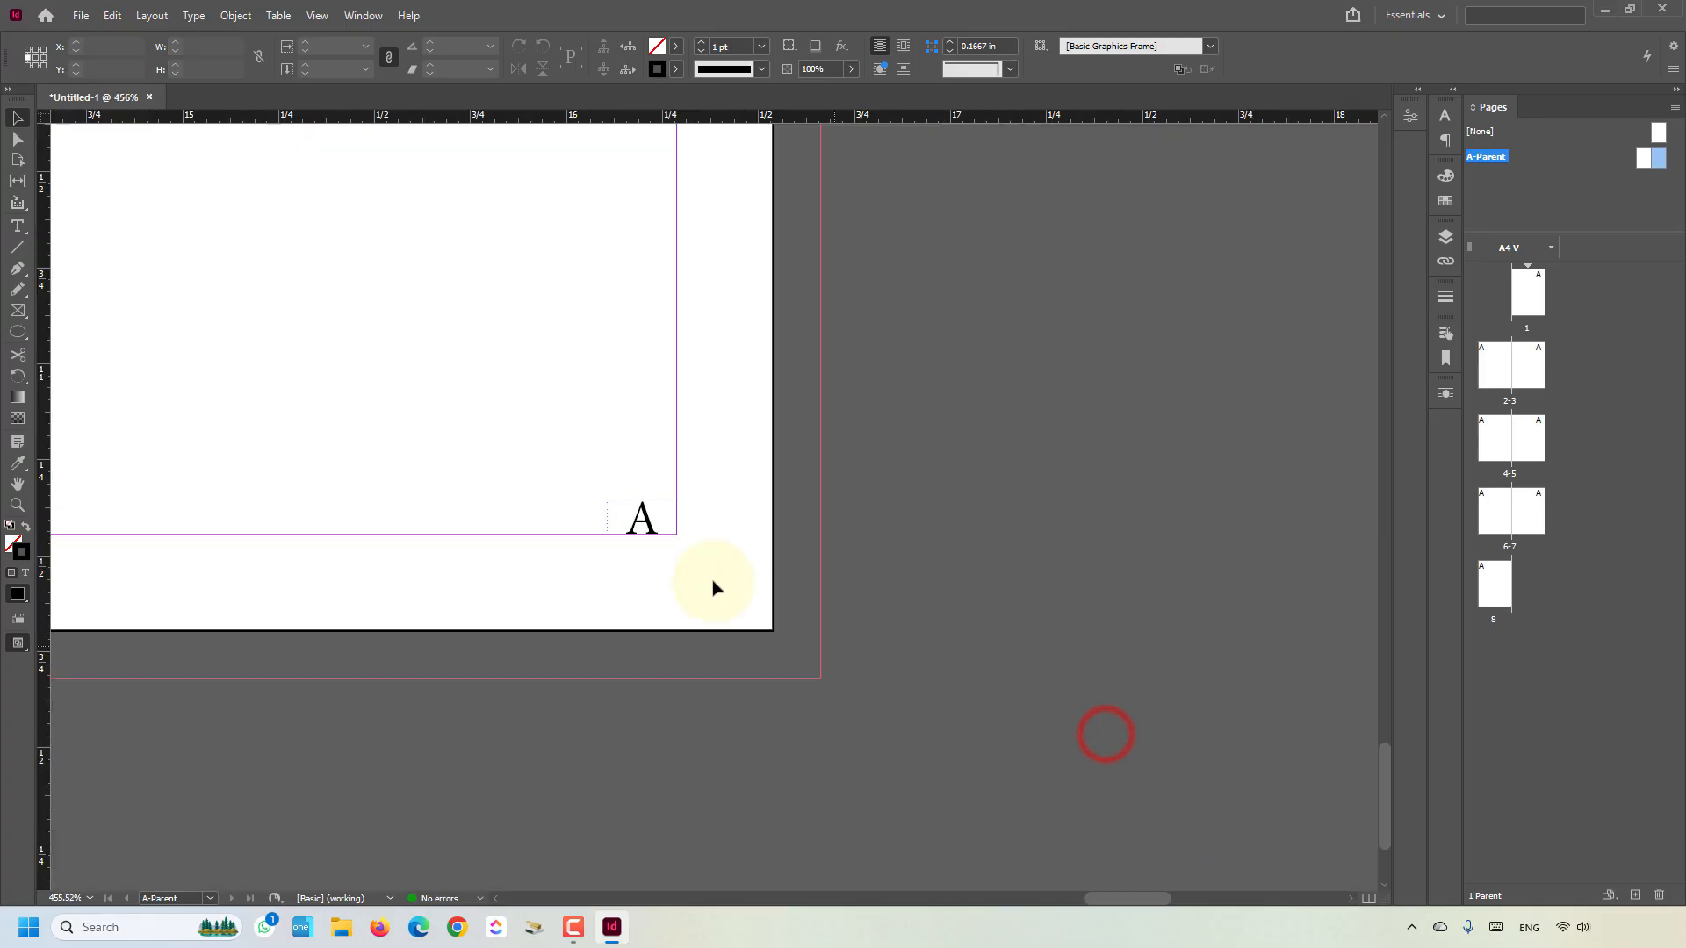
- Duplicate the page number frame to the lower-left margin corner of the A-Parent spread's left page
{"action": "left_click", "coordinate": [643, 565], "text": "alt"}
{"action": "left_click", "coordinate": [632, 527], "text": "alt"}
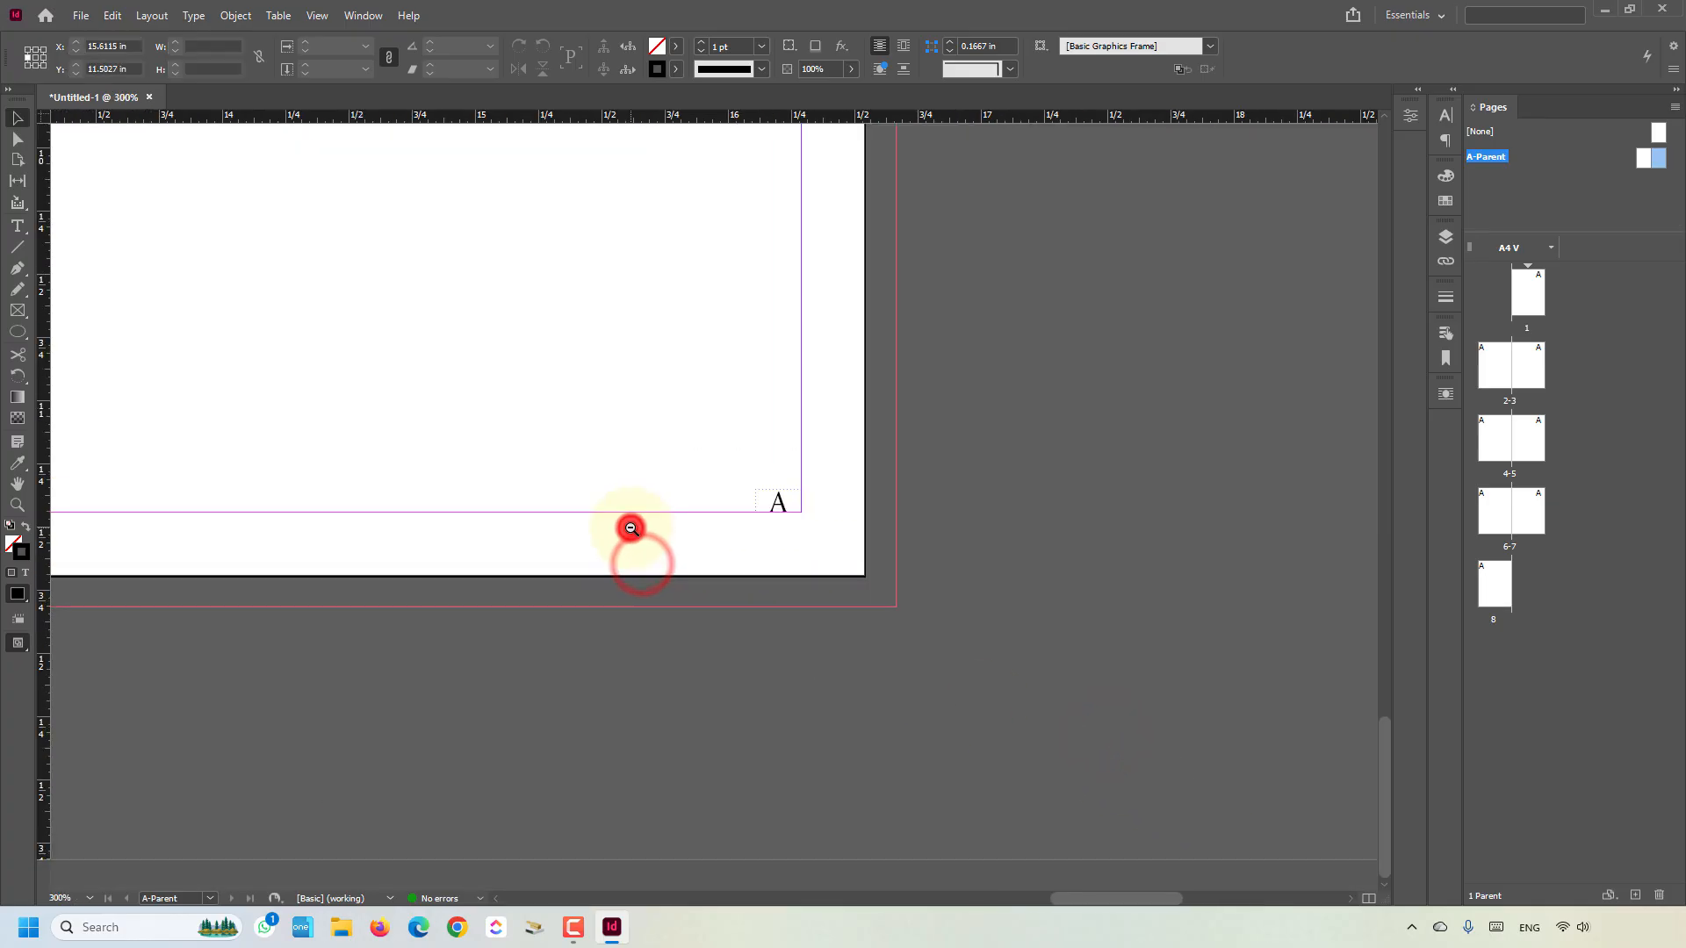
{"action": "left_click", "coordinate": [631, 528], "text": "alt"}
{"action": "left_click", "coordinate": [631, 528], "text": "alt"}
{"action": "left_click_drag", "start_coordinate": [631, 528], "coordinate": [792, 531]}
{"action": "left_click", "coordinate": [721, 562], "text": "alt"}
{"action": "left_click", "coordinate": [707, 539], "text": "alt"}
{"action": "left_click_drag", "start_coordinate": [655, 531], "coordinate": [743, 532]}
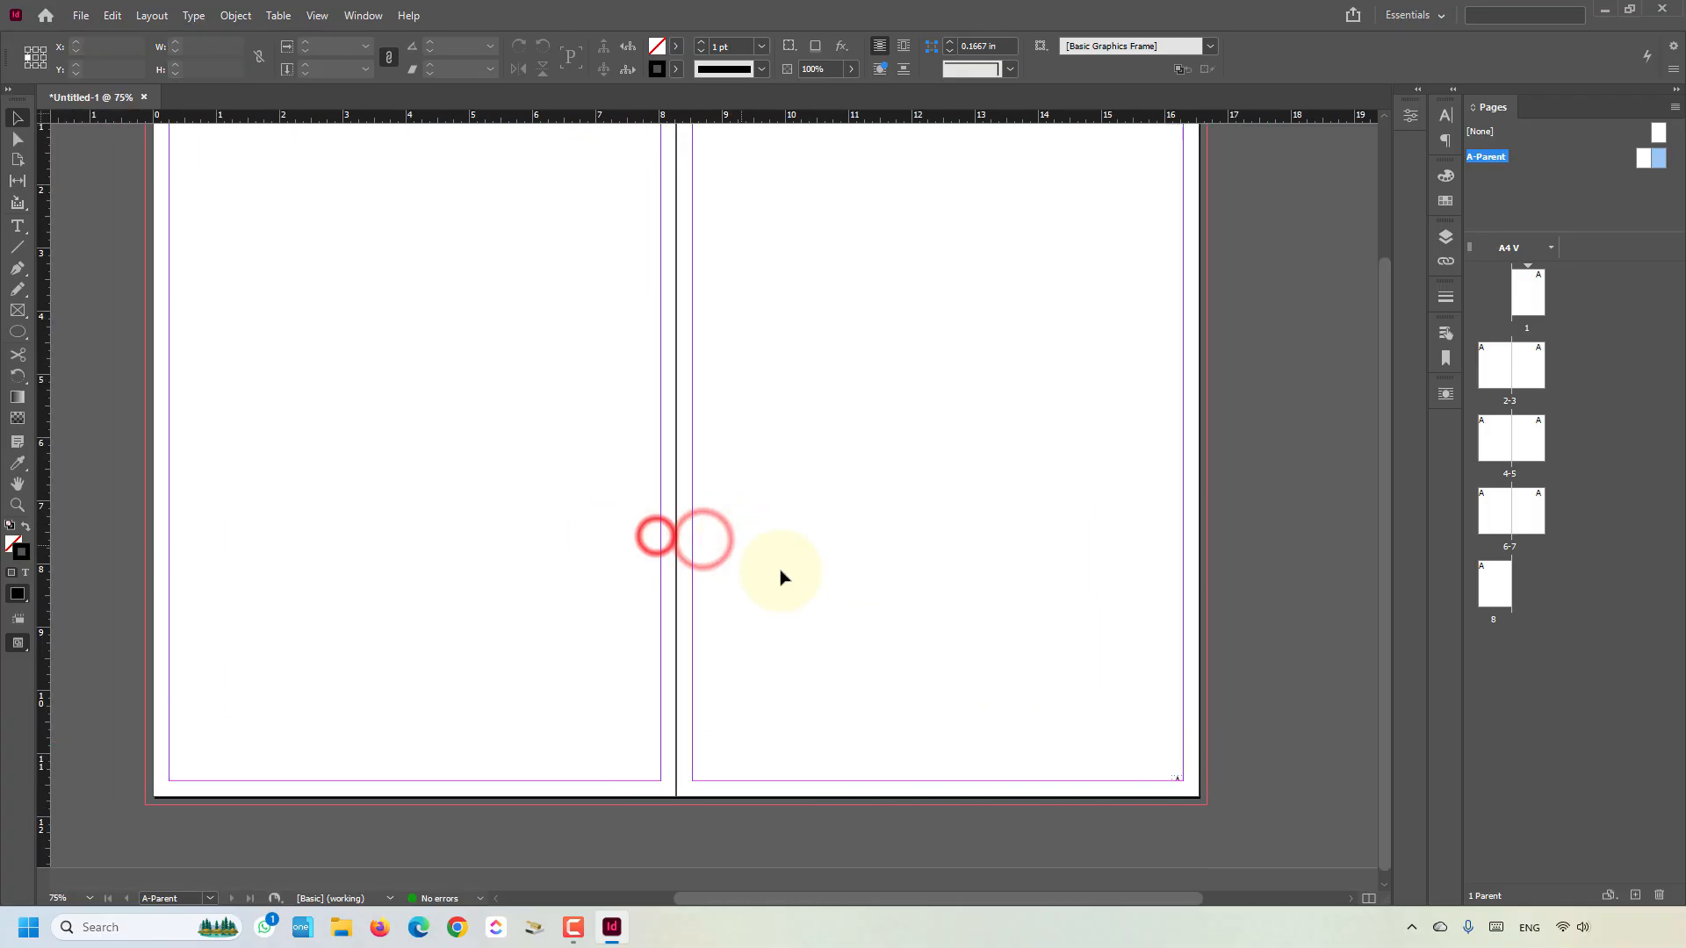
{"action": "left_click_drag", "start_coordinate": [1183, 779], "coordinate": [185, 696]}
{"action": "left_click", "coordinate": [260, 709]}
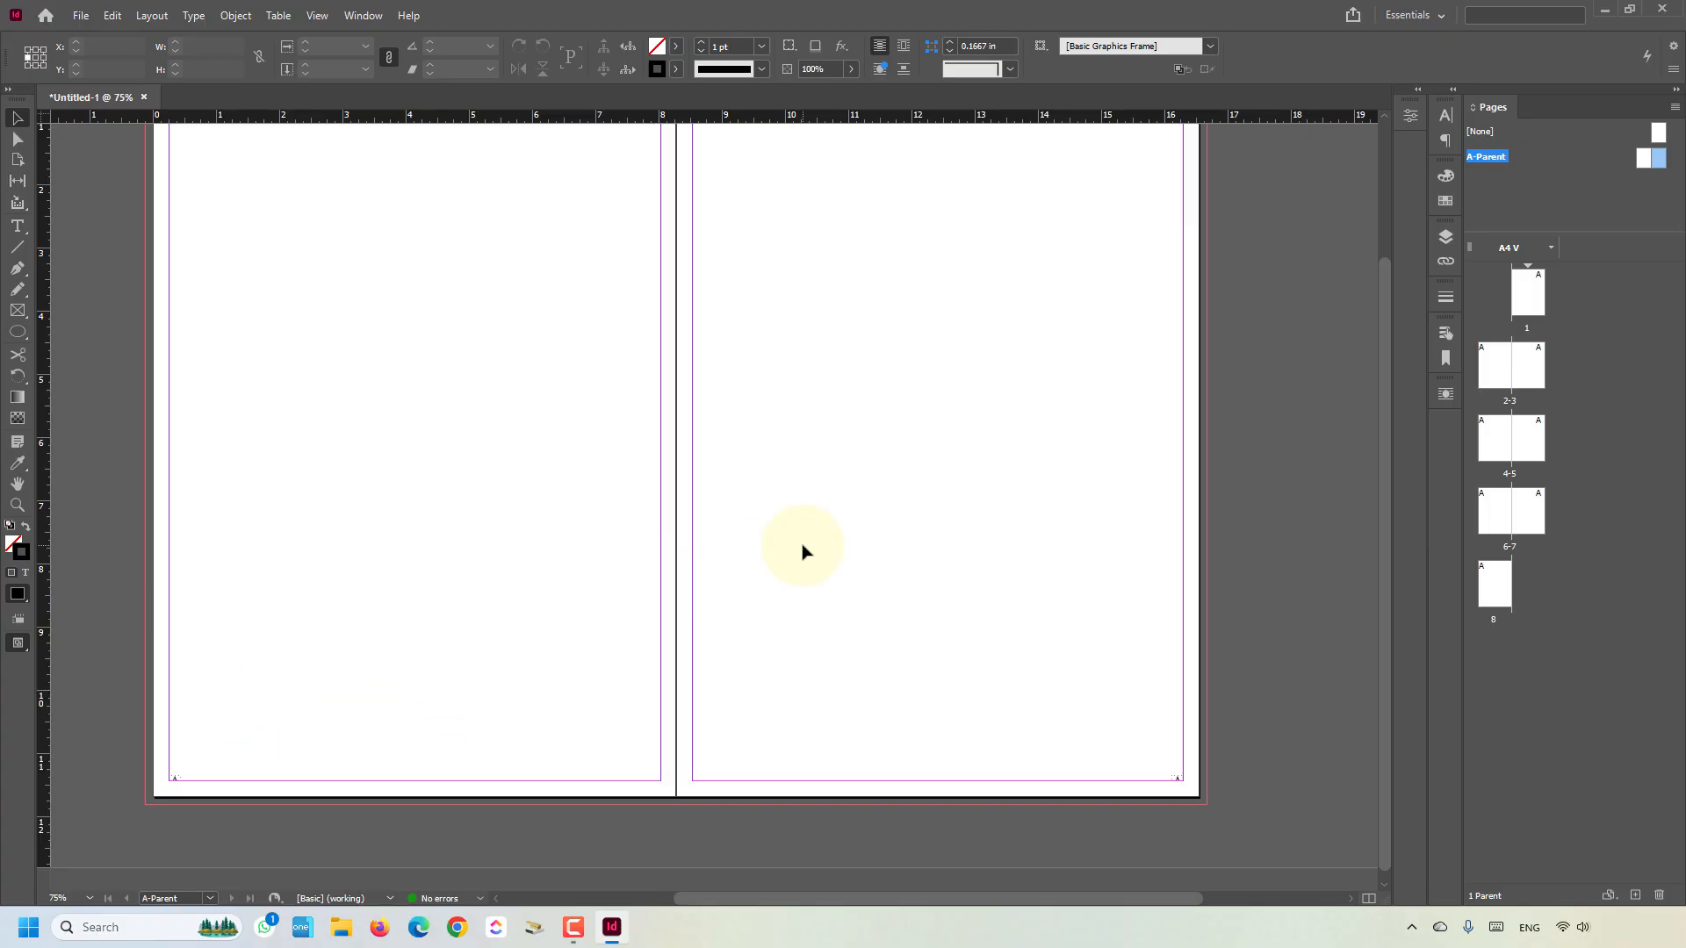
- Go to page 1 and check the automatic page numbers in the bottom outer corners of the document pages
{"action": "double_click", "coordinate": [1532, 292]}
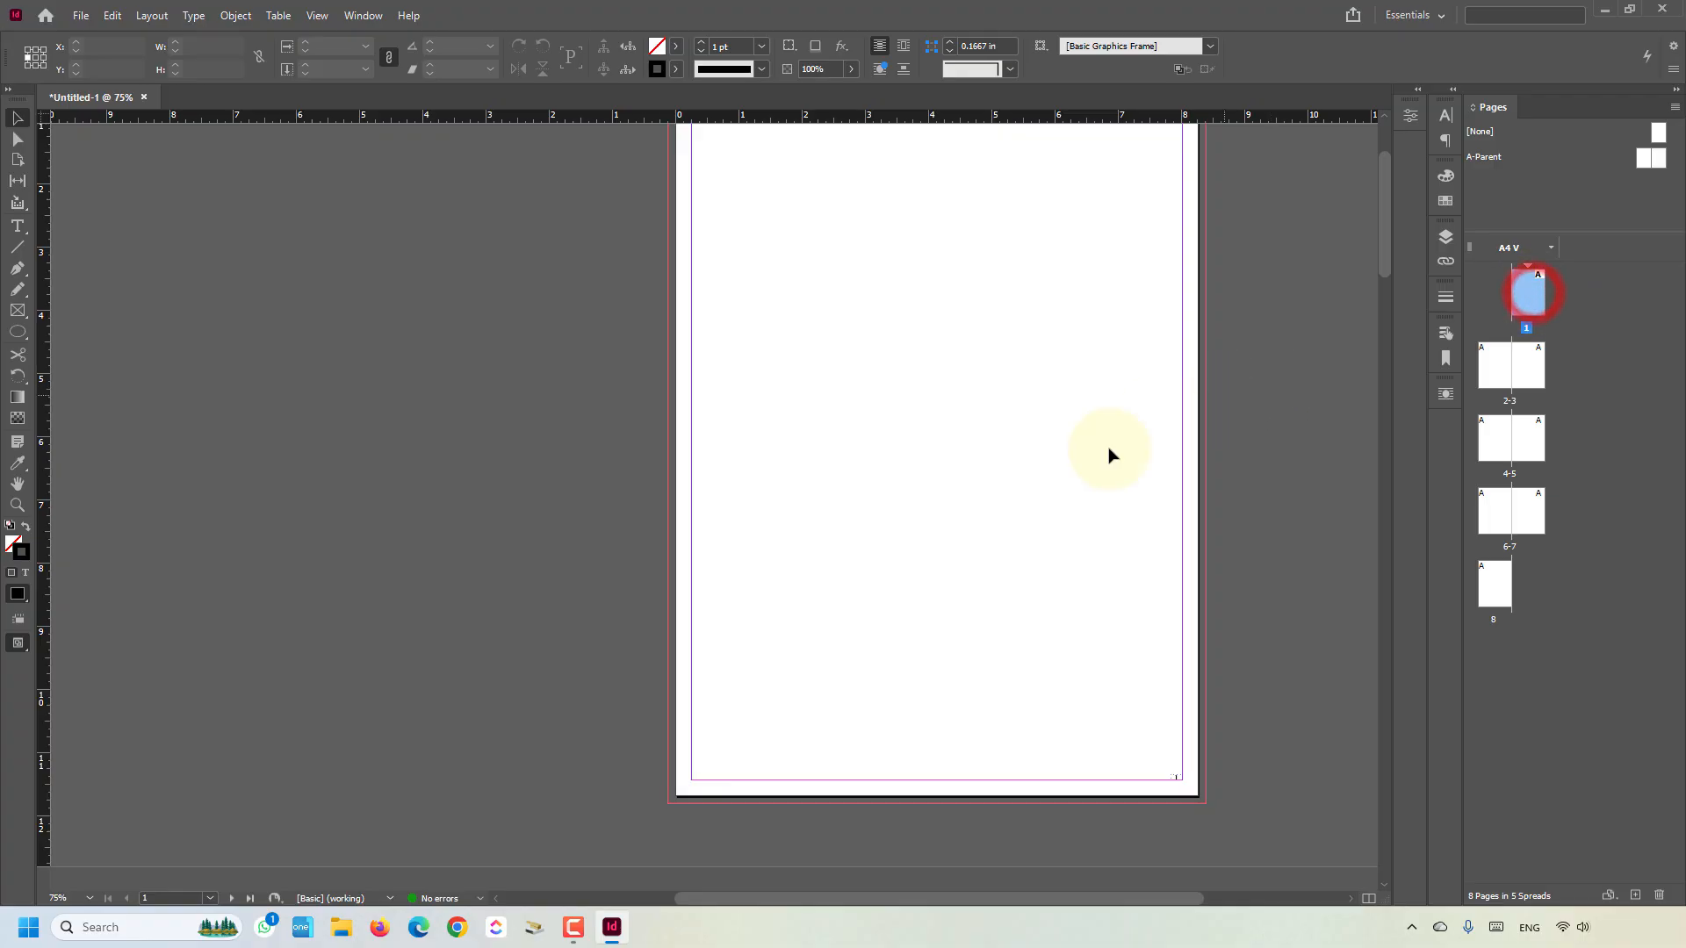
{"action": "scroll", "coordinate": [992, 615], "scroll_direction": "down", "scroll_amount": 5}
{"action": "scroll", "coordinate": [932, 609], "scroll_direction": "down", "scroll_amount": 10}
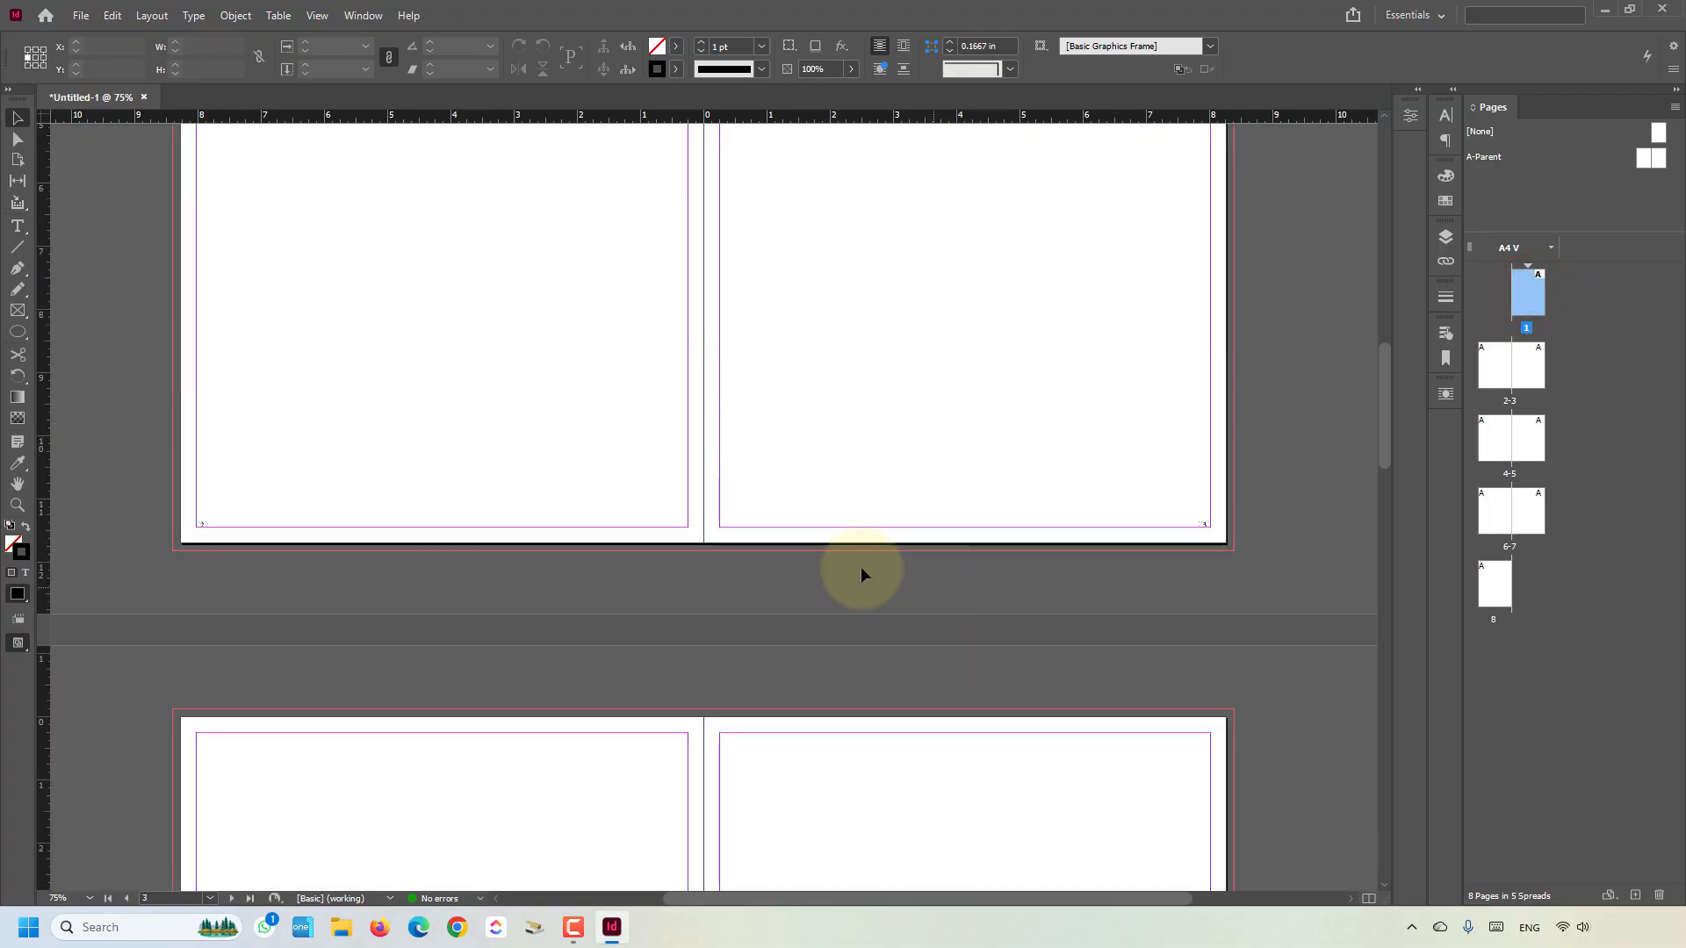
{"action": "left_click_drag", "start_coordinate": [167, 497], "coordinate": [276, 579]}
{"action": "left_click", "coordinate": [719, 497], "text": "ctrl+alt"}
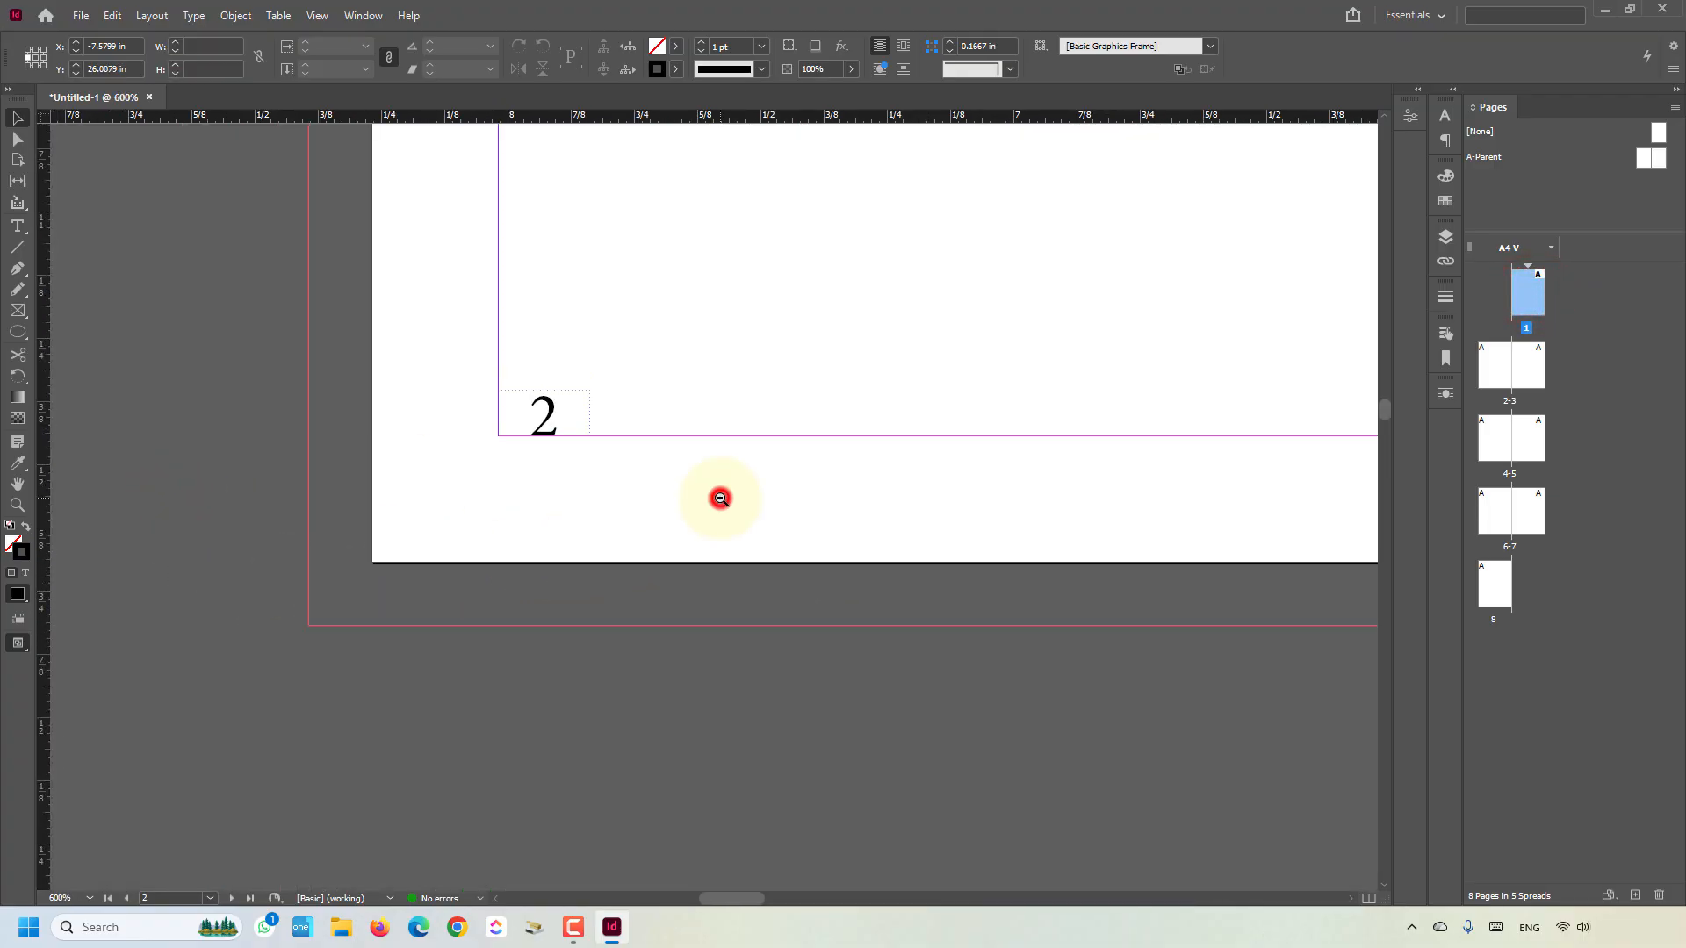
{"action": "left_click", "coordinate": [720, 498], "text": "ctrl+alt"}
{"action": "left_click", "coordinate": [720, 498], "text": "ctrl+alt"}
{"action": "left_click", "coordinate": [720, 498], "text": "ctrl+alt"}
{"action": "left_click", "coordinate": [720, 498], "text": "ctrl+alt"}
{"action": "left_click_drag", "start_coordinate": [1073, 461], "coordinate": [772, 499]}
{"action": "left_click", "coordinate": [799, 506], "text": "ctrl+alt"}
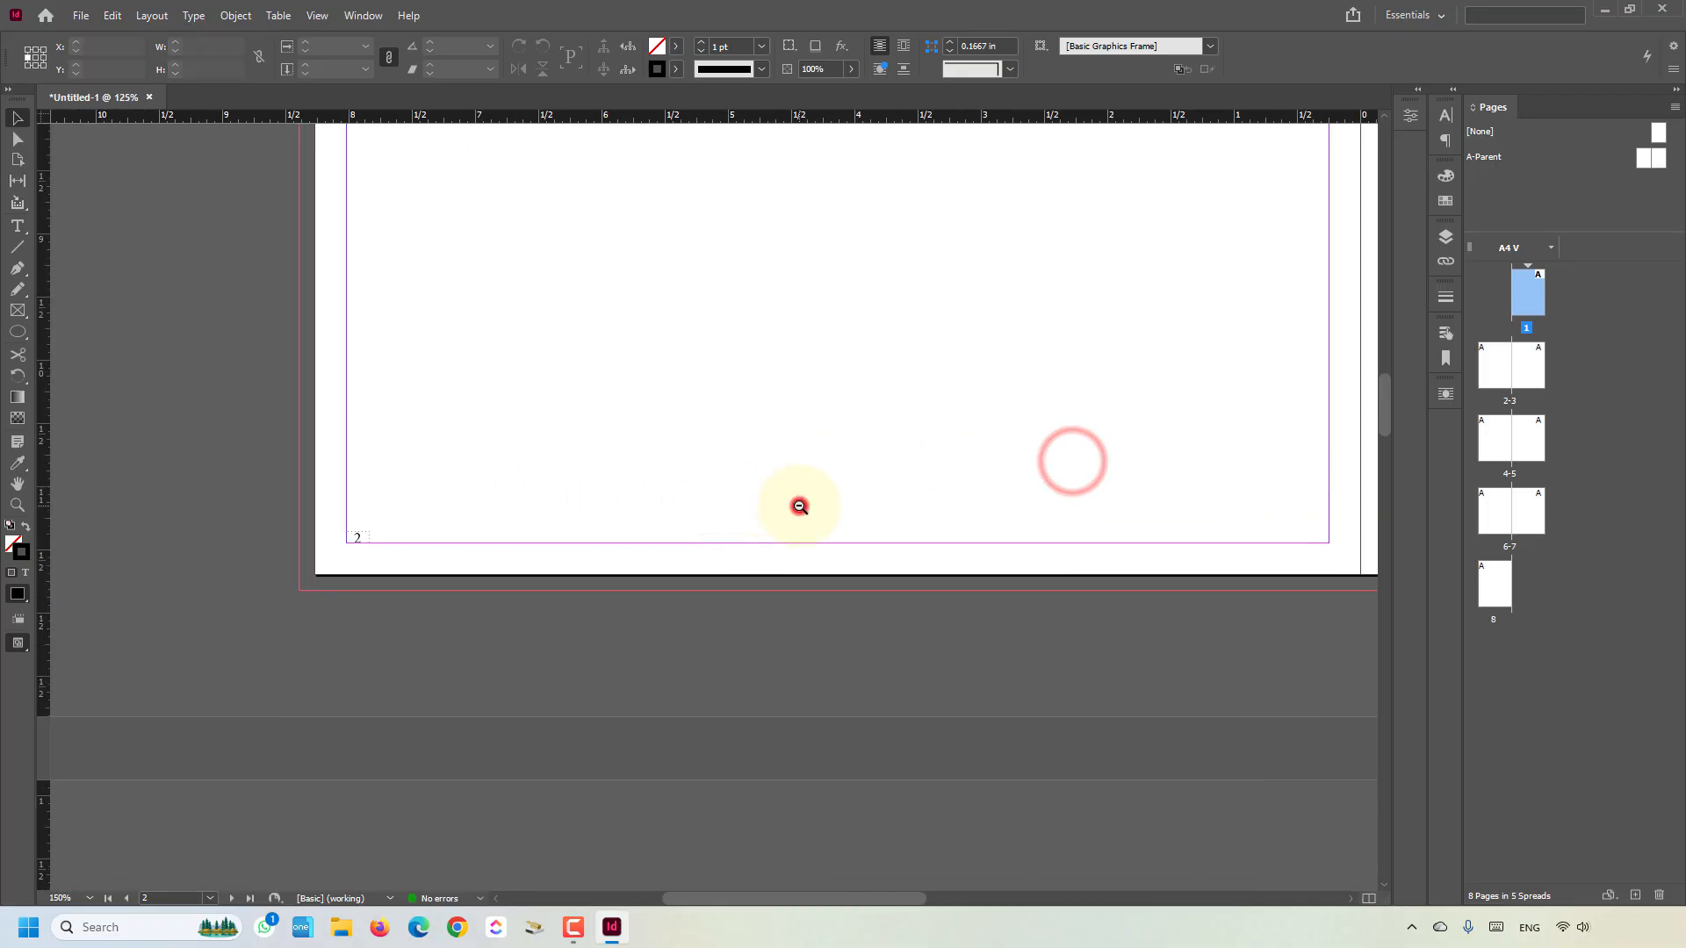
{"action": "left_click", "coordinate": [799, 506], "text": "ctrl+alt"}
{"action": "left_click", "coordinate": [799, 505], "text": "ctrl+alt"}
{"action": "left_click_drag", "start_coordinate": [1030, 470], "coordinate": [915, 501]}
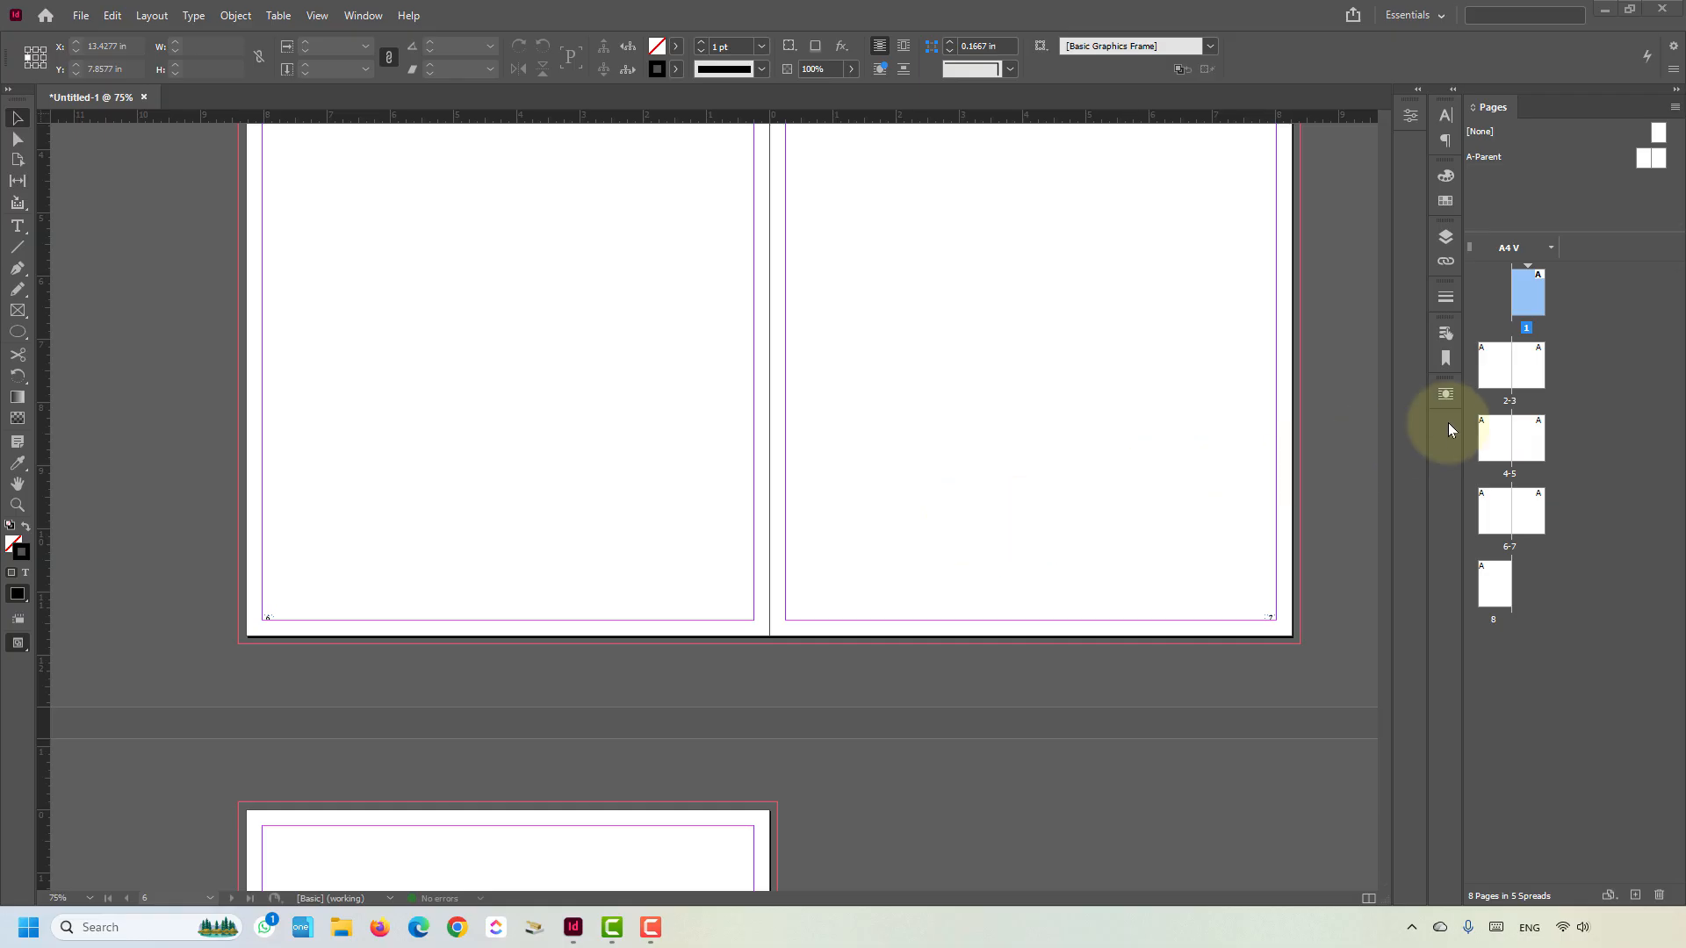
- Add four pages based on A-Parent after page 8
{"action": "left_click", "coordinate": [1499, 597]}
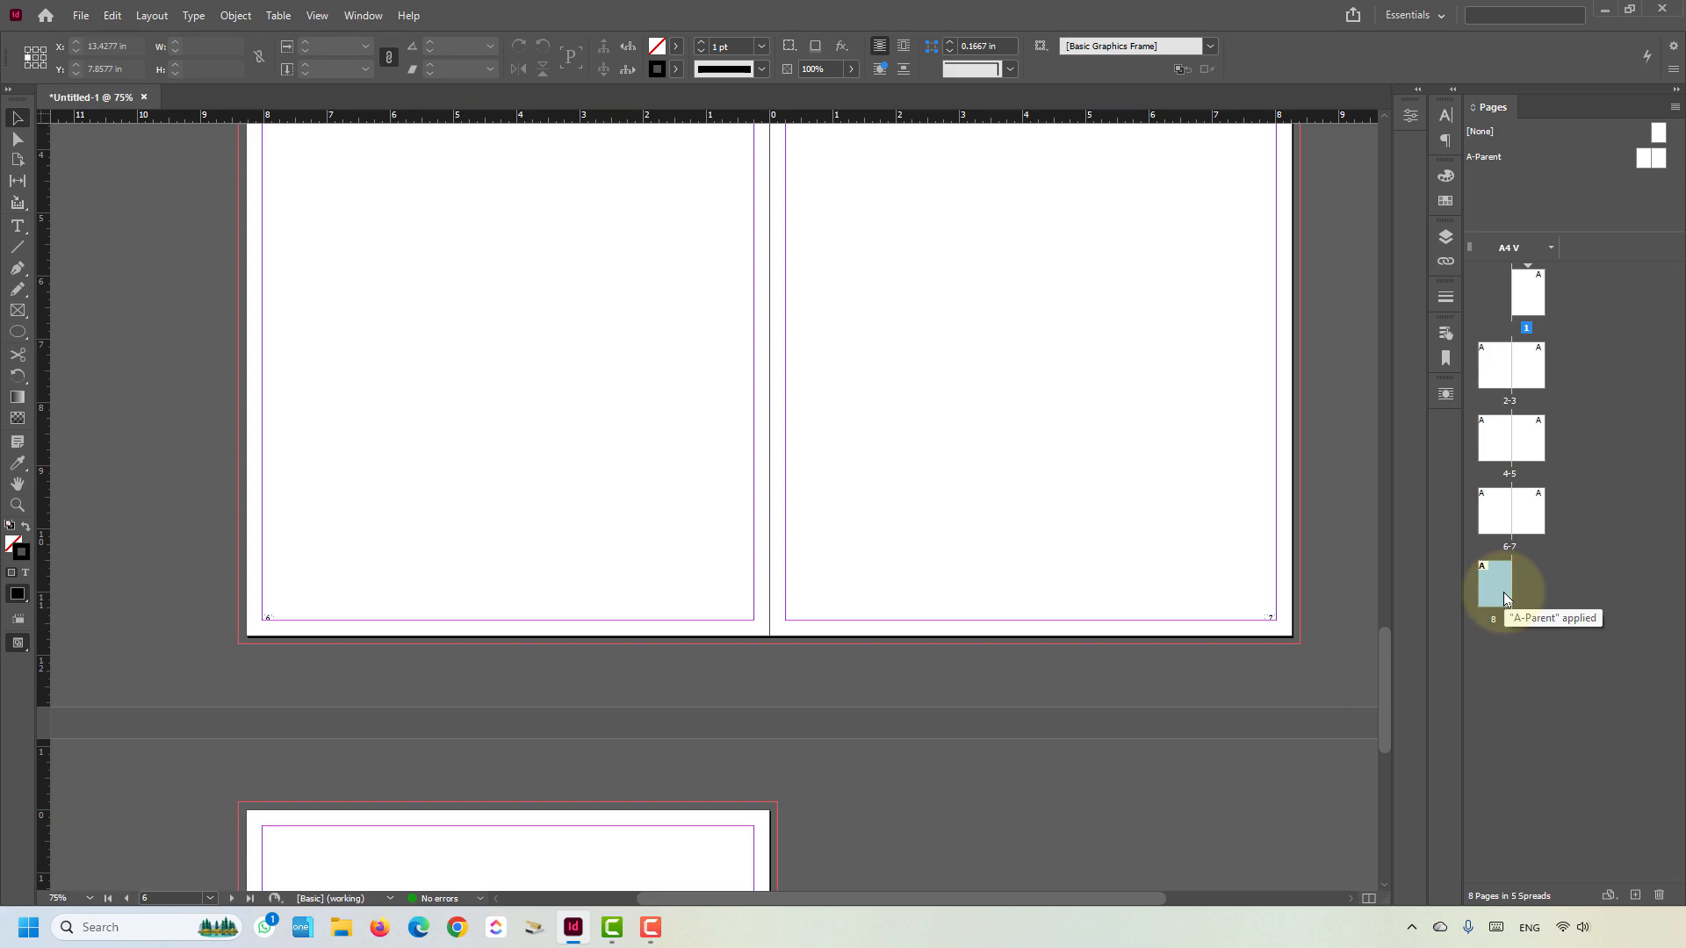
{"action": "left_click", "coordinate": [1634, 895]}
{"action": "left_click", "coordinate": [1634, 895]}
{"action": "left_click", "coordinate": [1635, 895]}
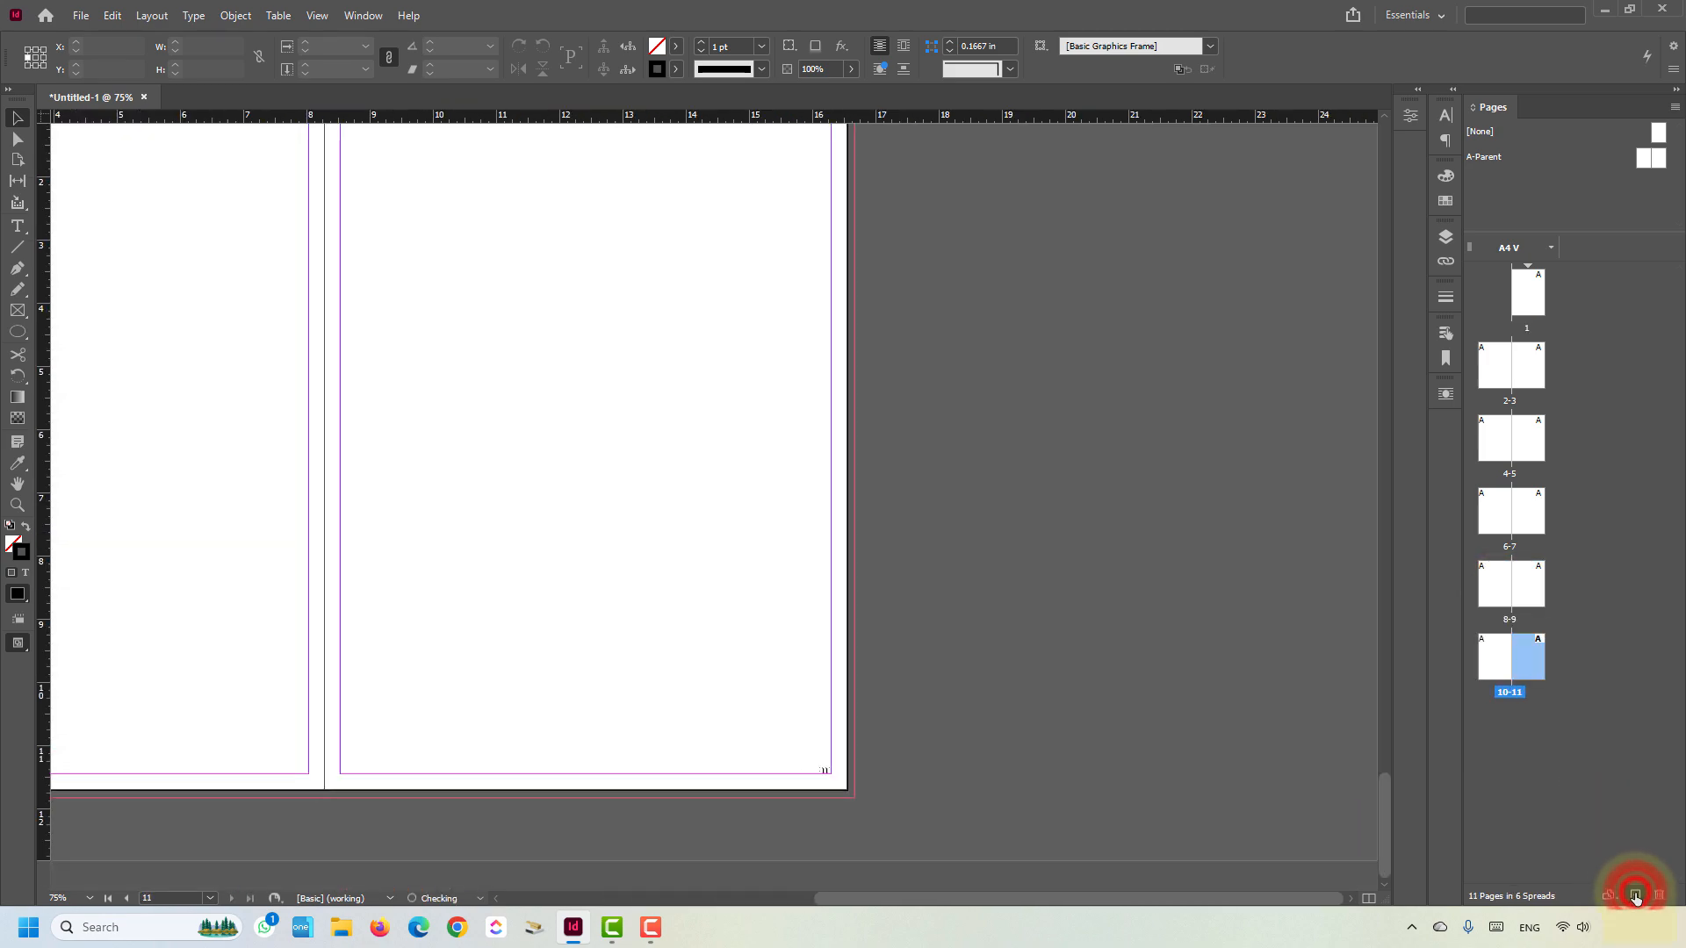
{"action": "left_click", "coordinate": [1634, 895]}
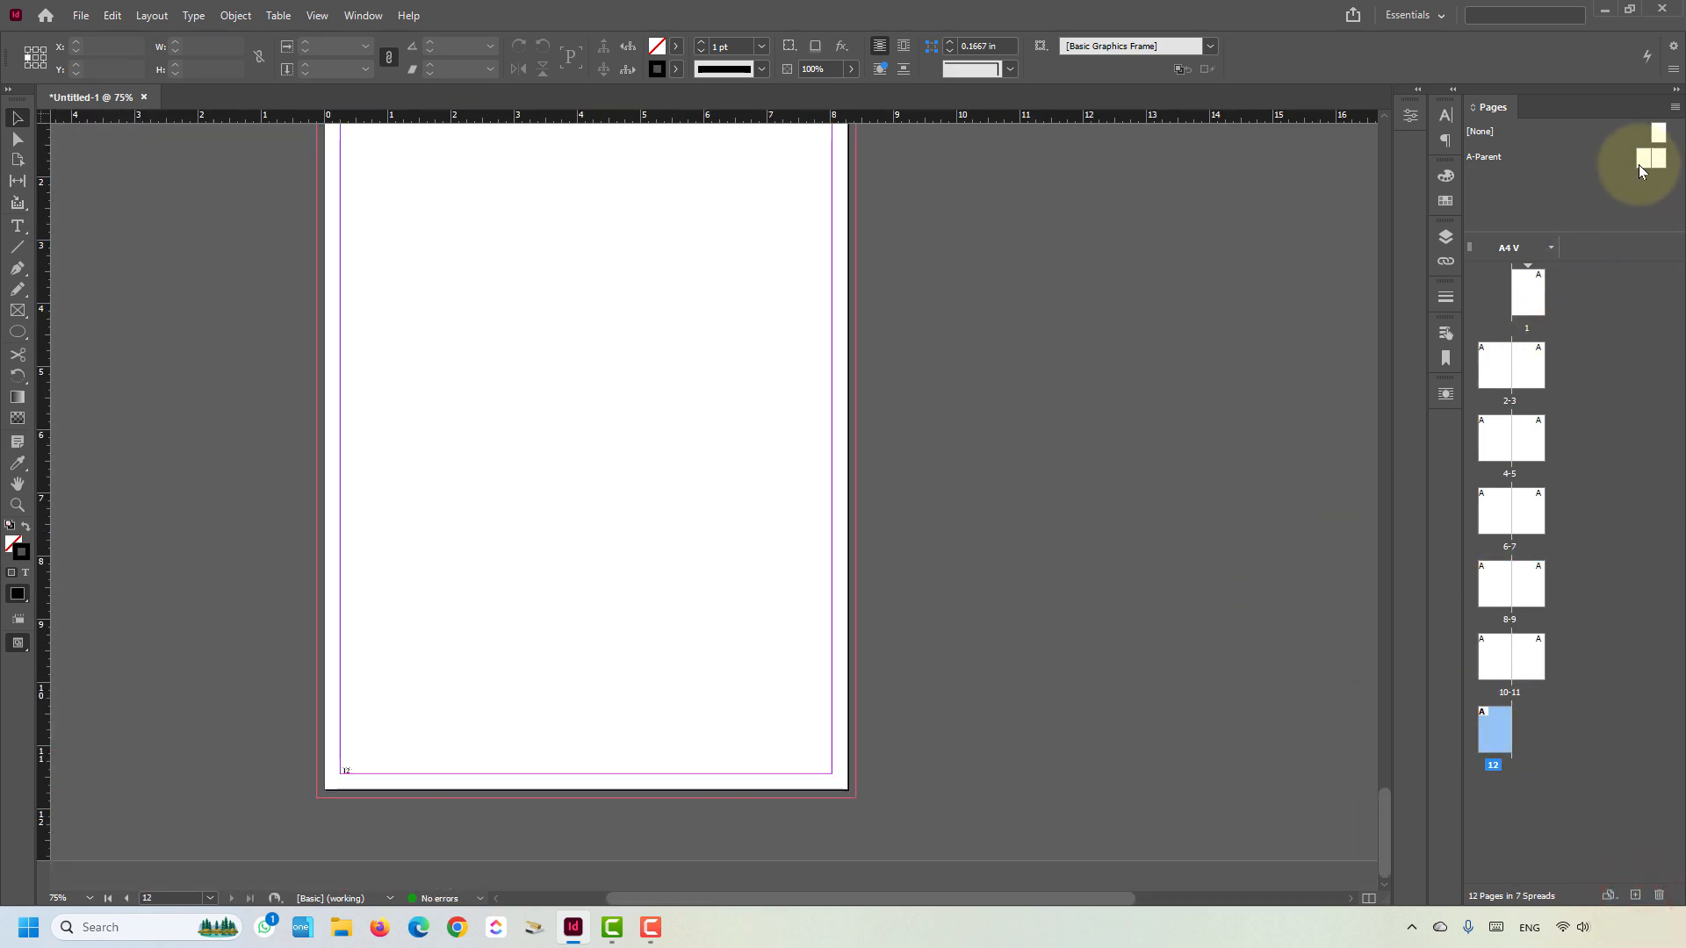
- Set the page thumbnails' size to Extra Large and float the Pages panel over the document
{"action": "left_click", "coordinate": [1675, 108]}
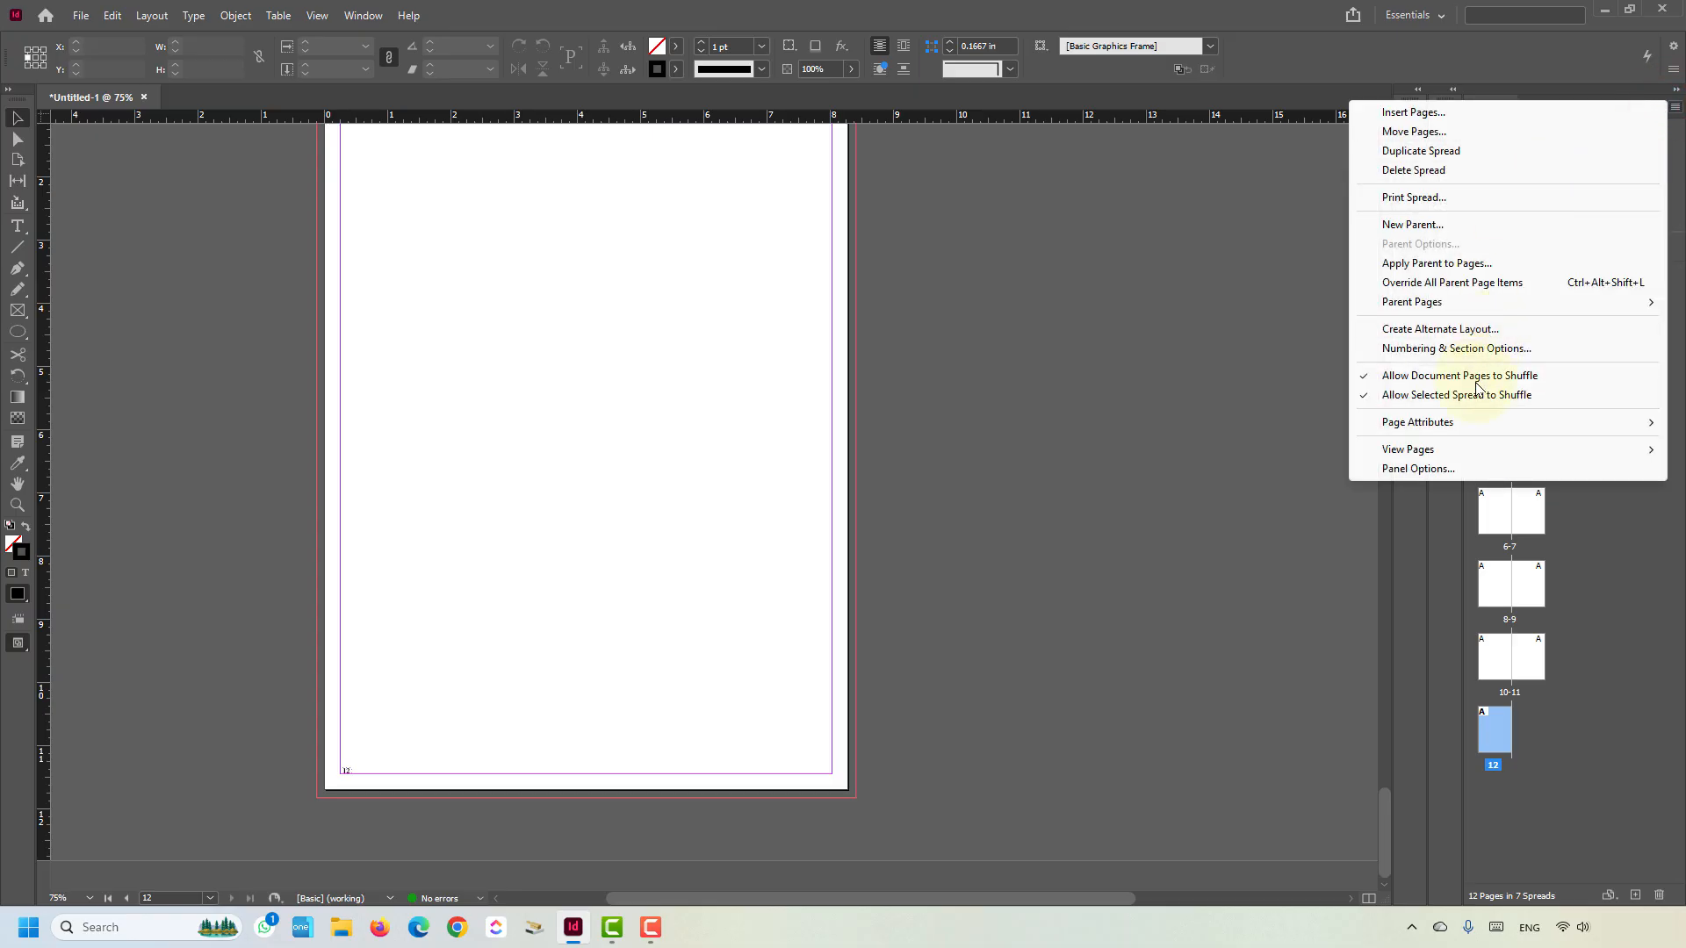
{"action": "left_click", "coordinate": [1472, 474]}
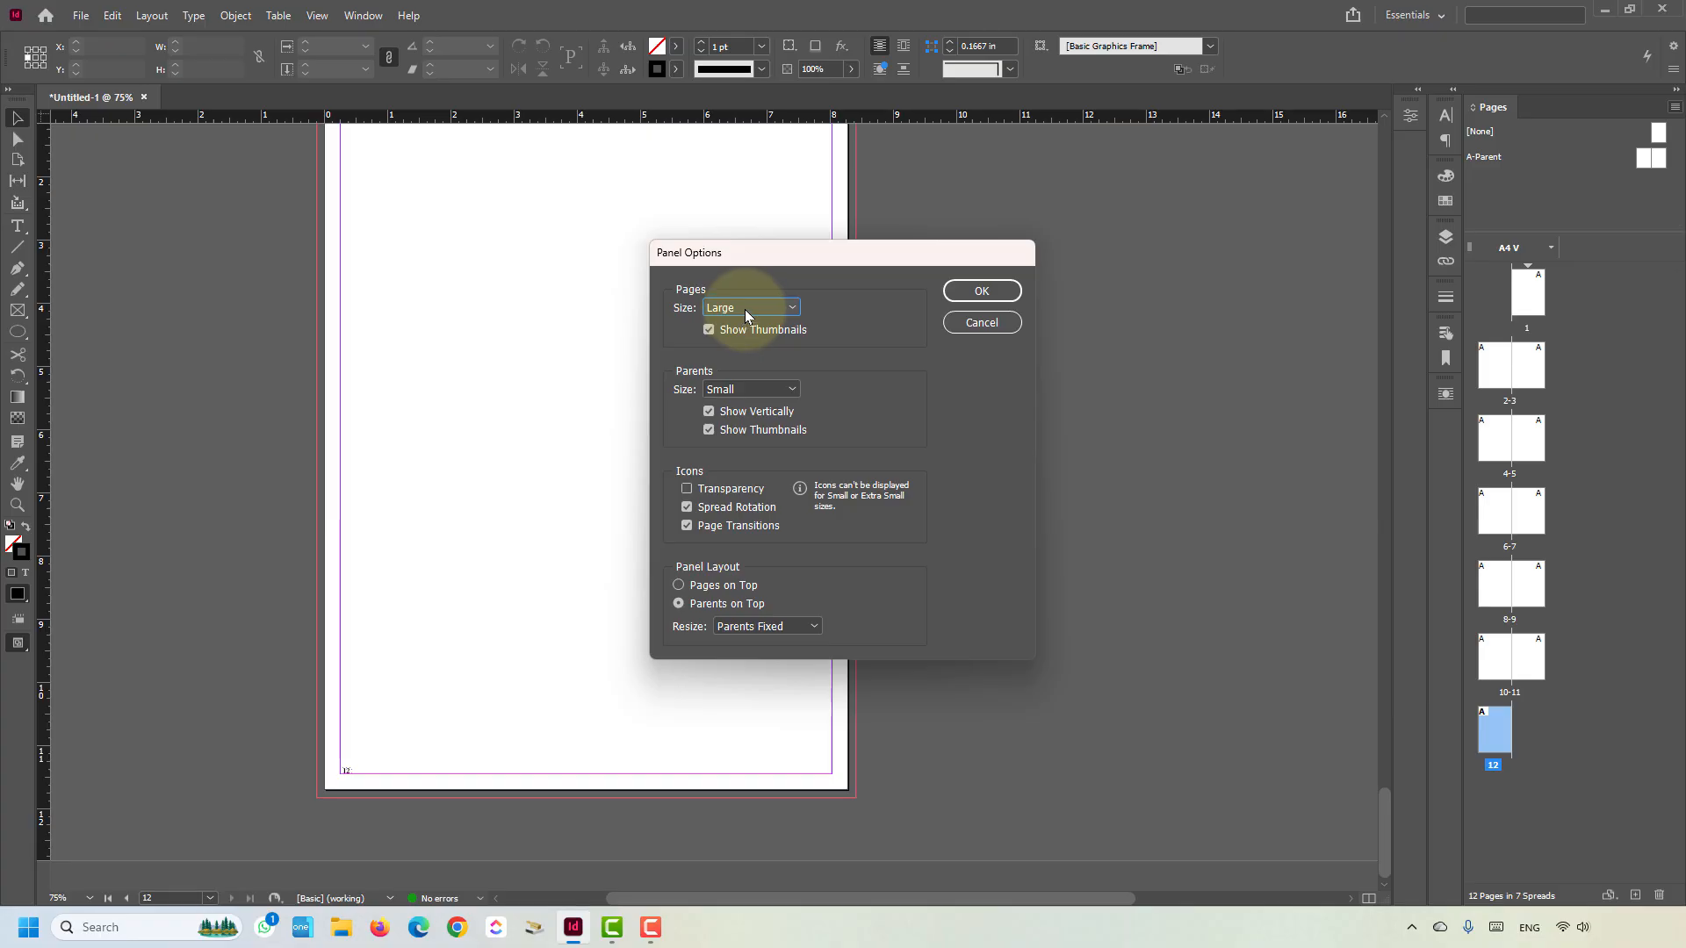
{"action": "left_click", "coordinate": [745, 310]}
{"action": "left_click", "coordinate": [750, 400]}
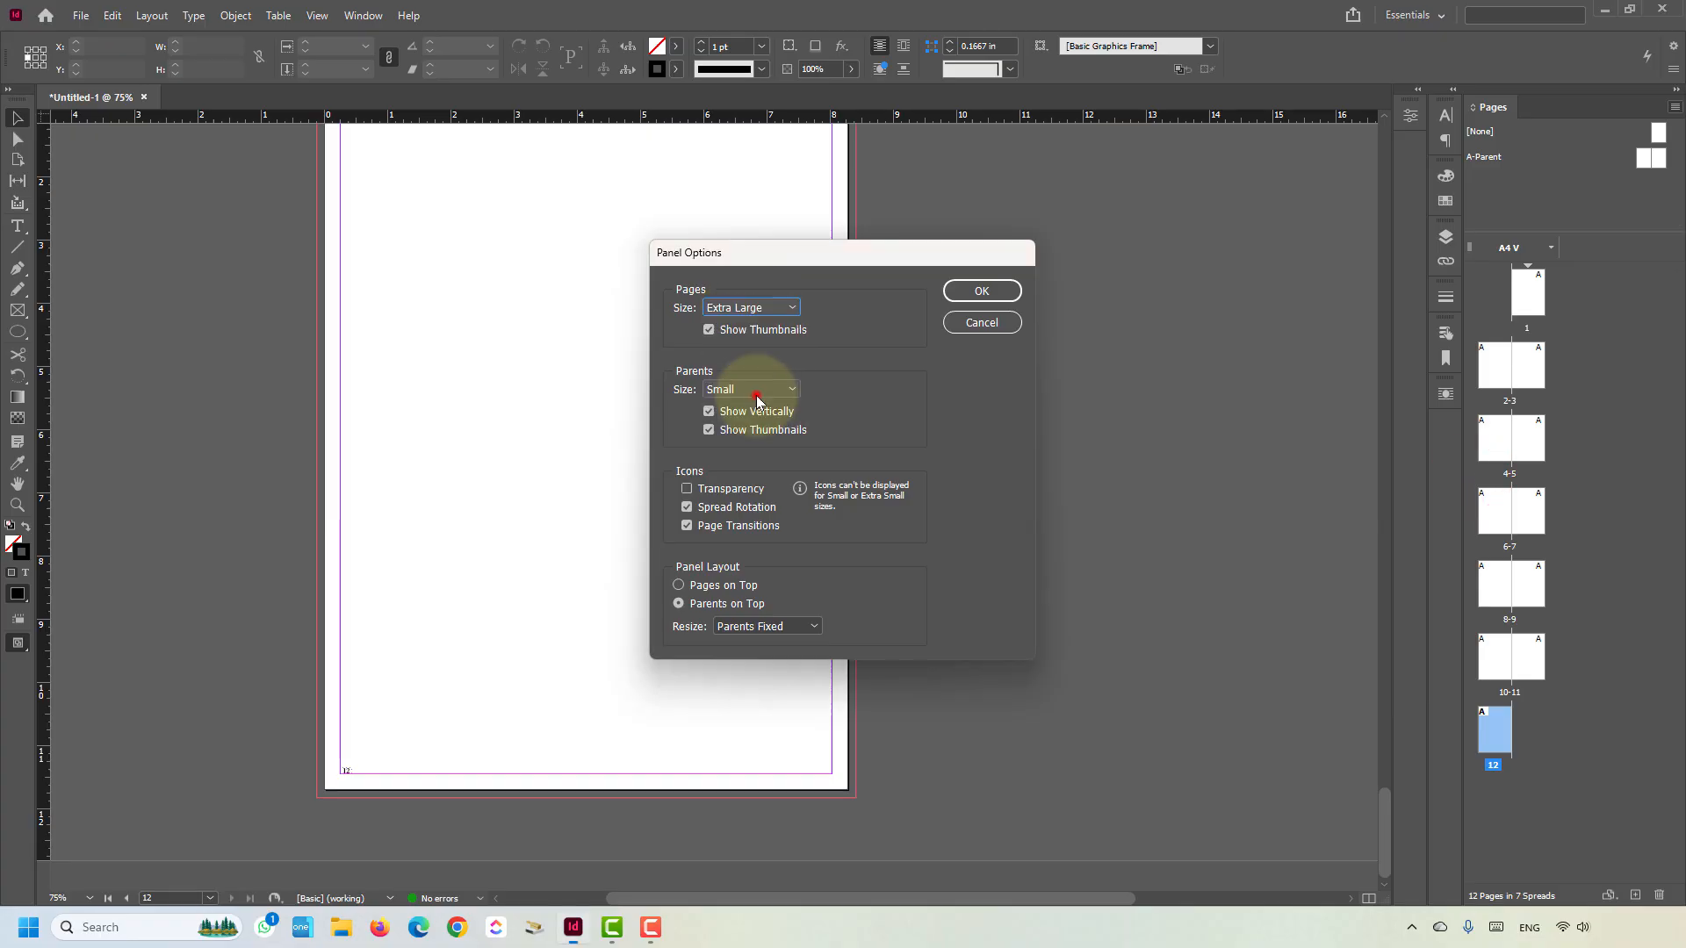
{"action": "left_click", "coordinate": [979, 291]}
{"action": "left_click_drag", "start_coordinate": [1504, 109], "coordinate": [944, 53]}
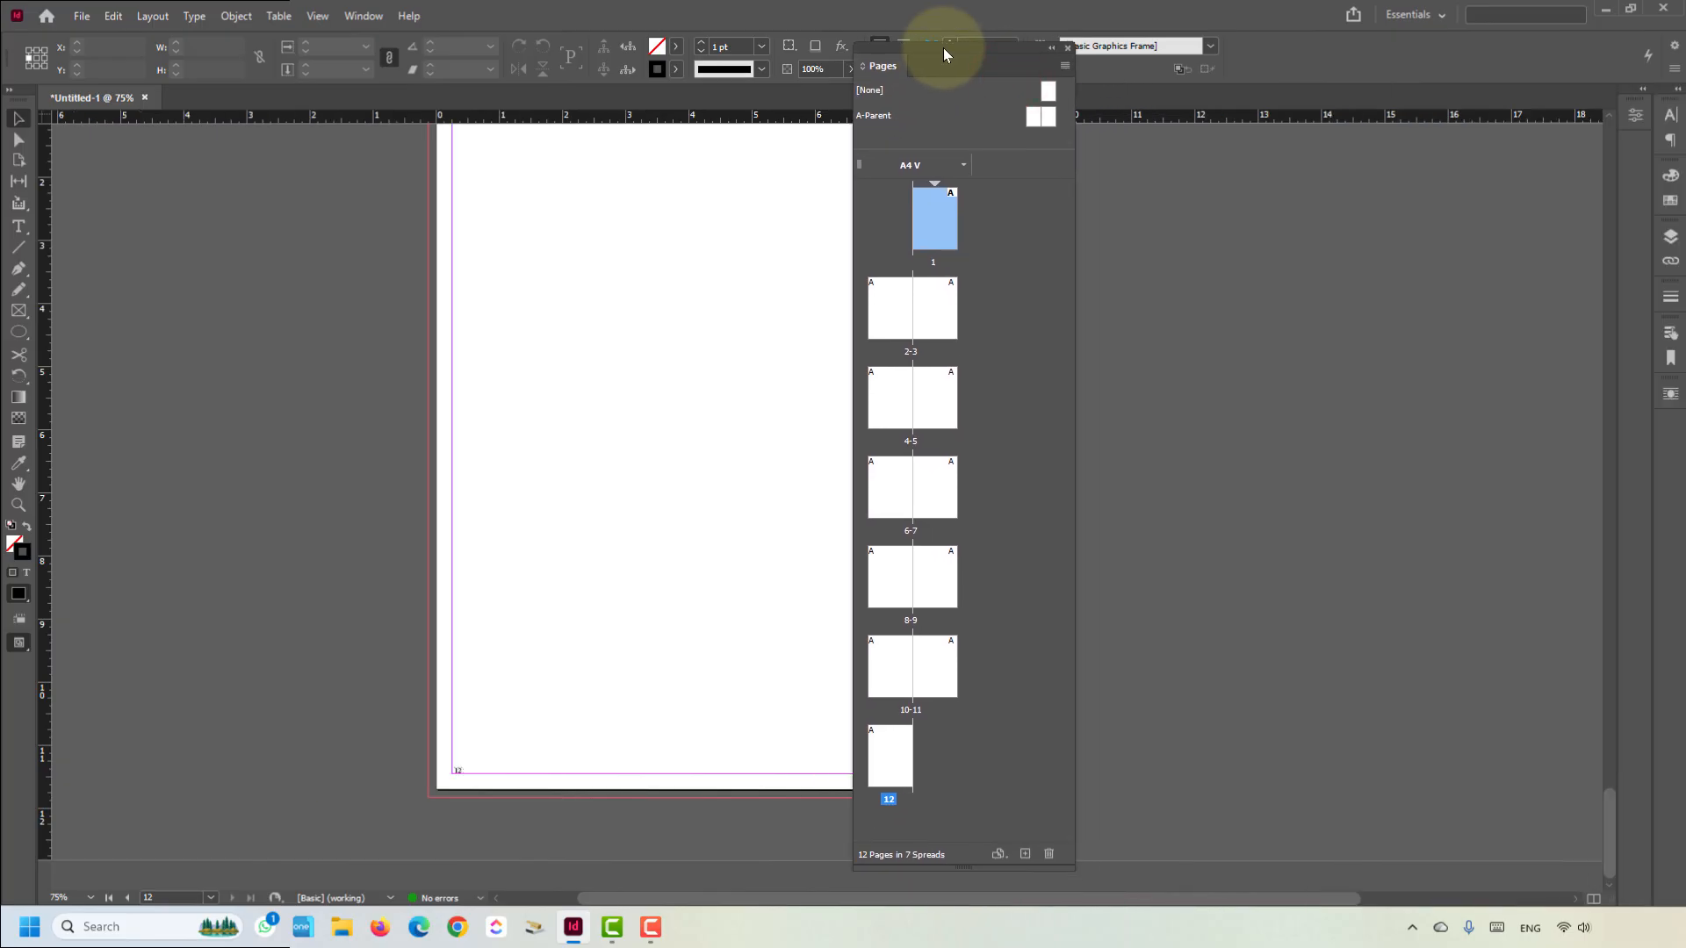
- Select the page ranges 1–2, 3–6 and 7–12 in turn to examine how the document divides into sections
{"action": "left_click", "coordinate": [1009, 227]}
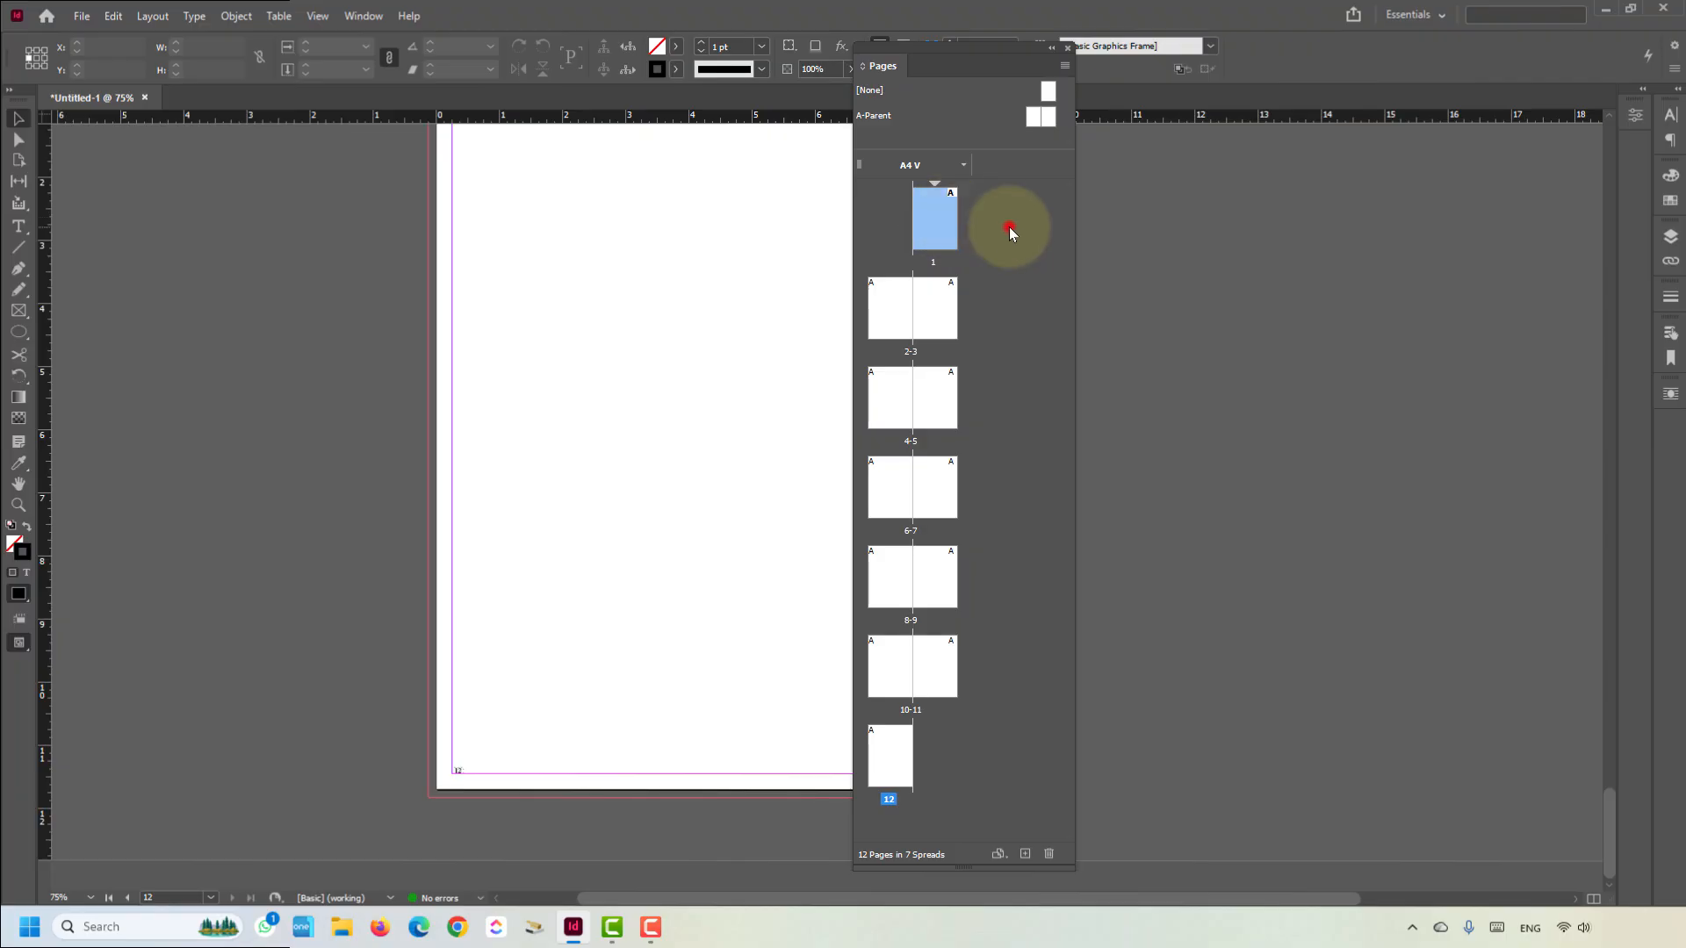
{"action": "left_click", "coordinate": [938, 227]}
{"action": "left_click", "coordinate": [887, 305], "text": "shift"}
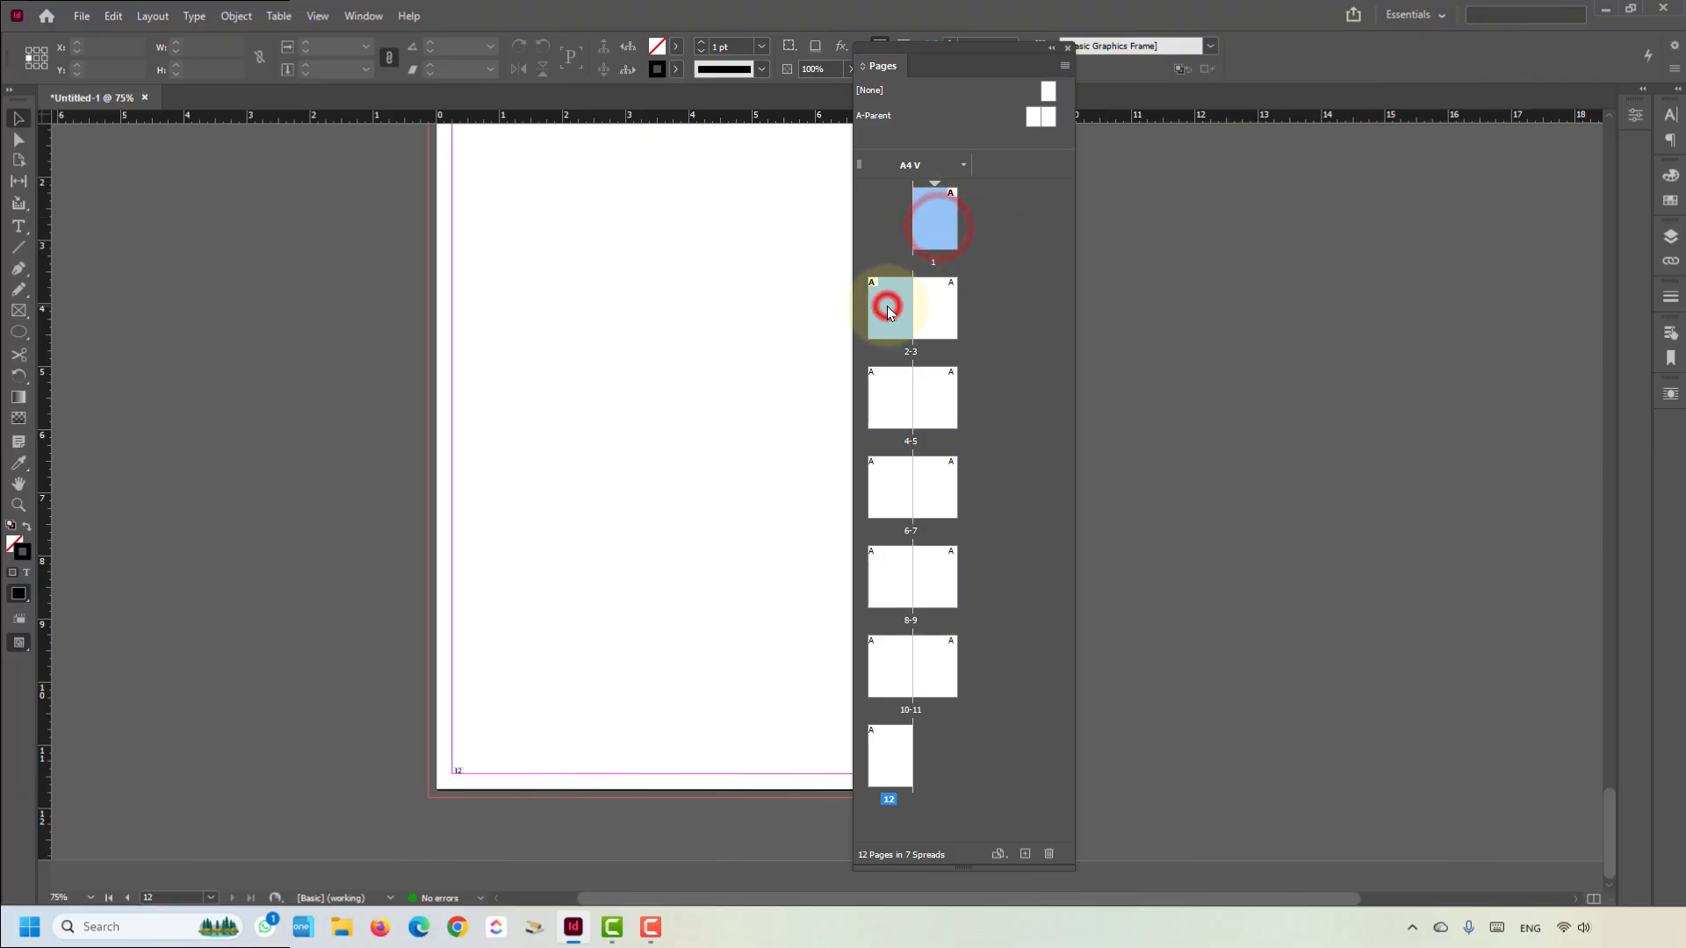
{"action": "left_click", "coordinate": [936, 316]}
{"action": "left_click", "coordinate": [889, 483], "text": "shift"}
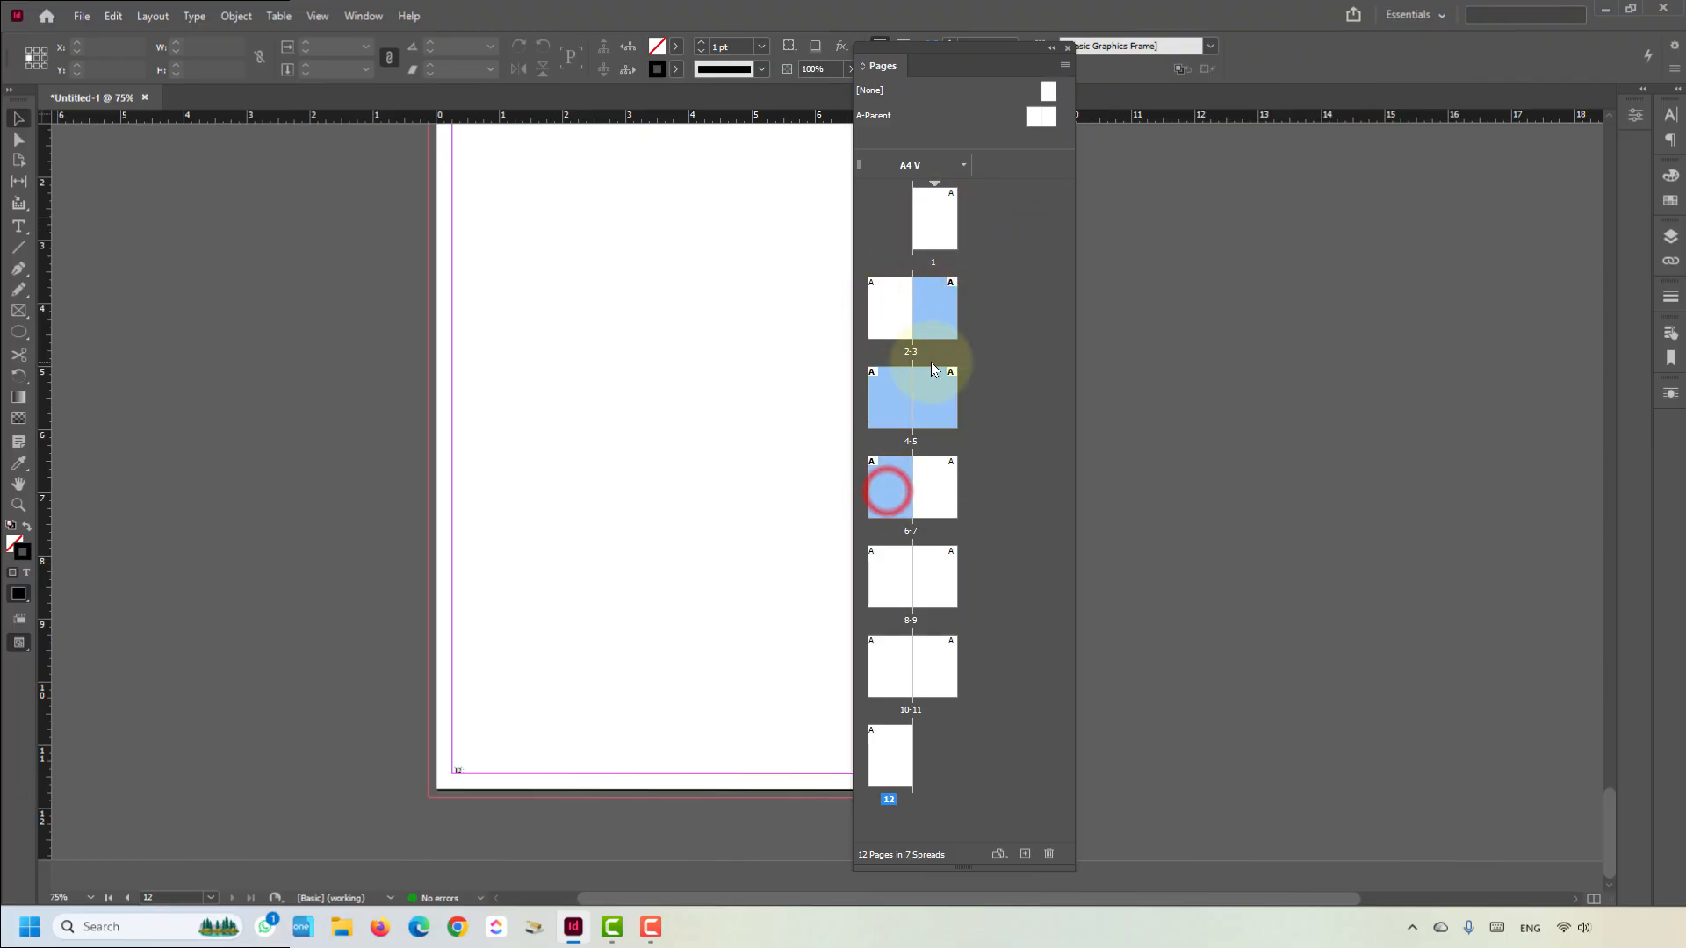
{"action": "left_click", "coordinate": [927, 501]}
{"action": "left_click", "coordinate": [889, 757], "text": "shift"}
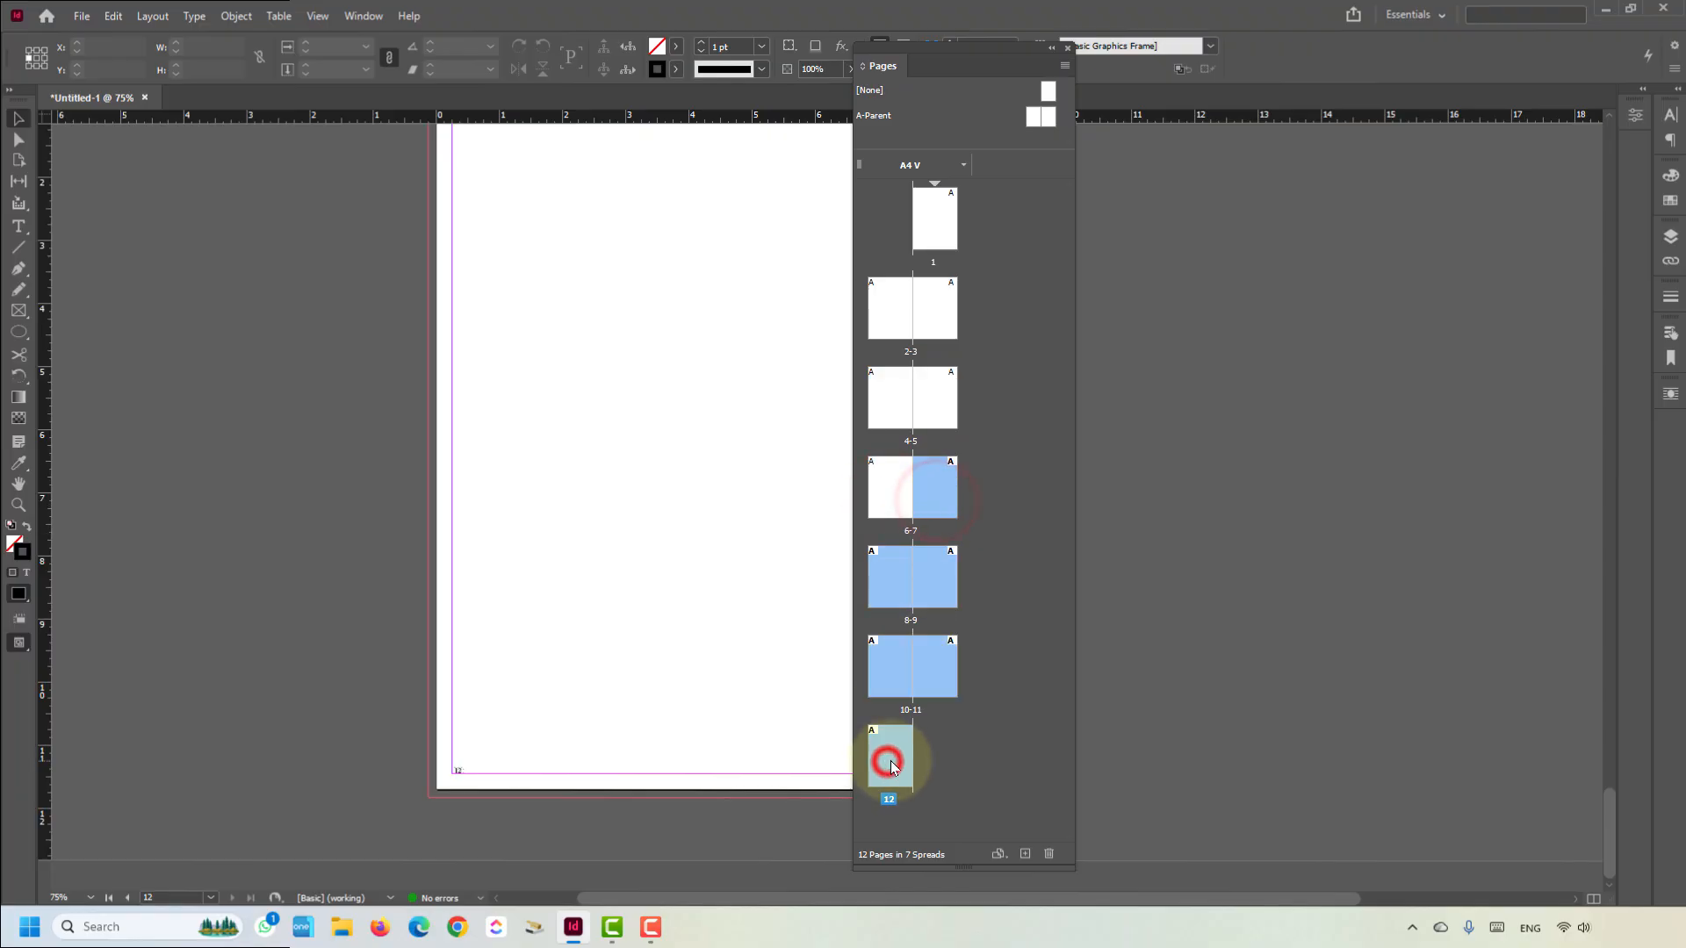
- Set the page numbering style of the section starting at page 1 to a, b, c, d..
{"action": "left_click", "coordinate": [938, 226]}
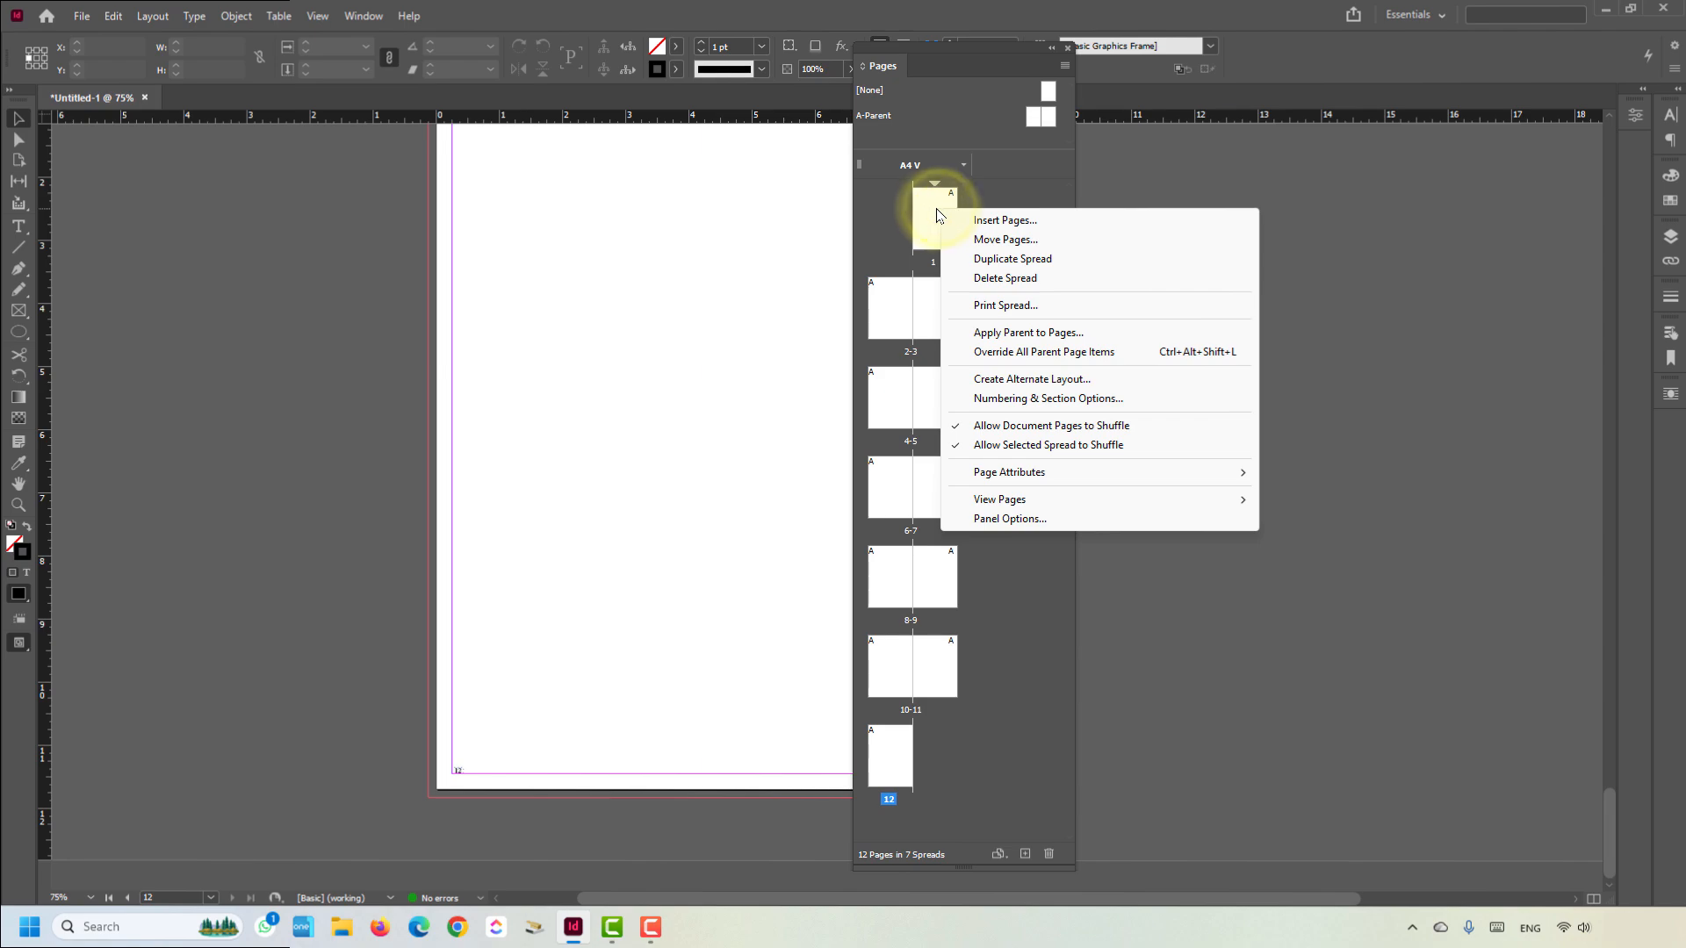
{"action": "right_click", "coordinate": [933, 212]}
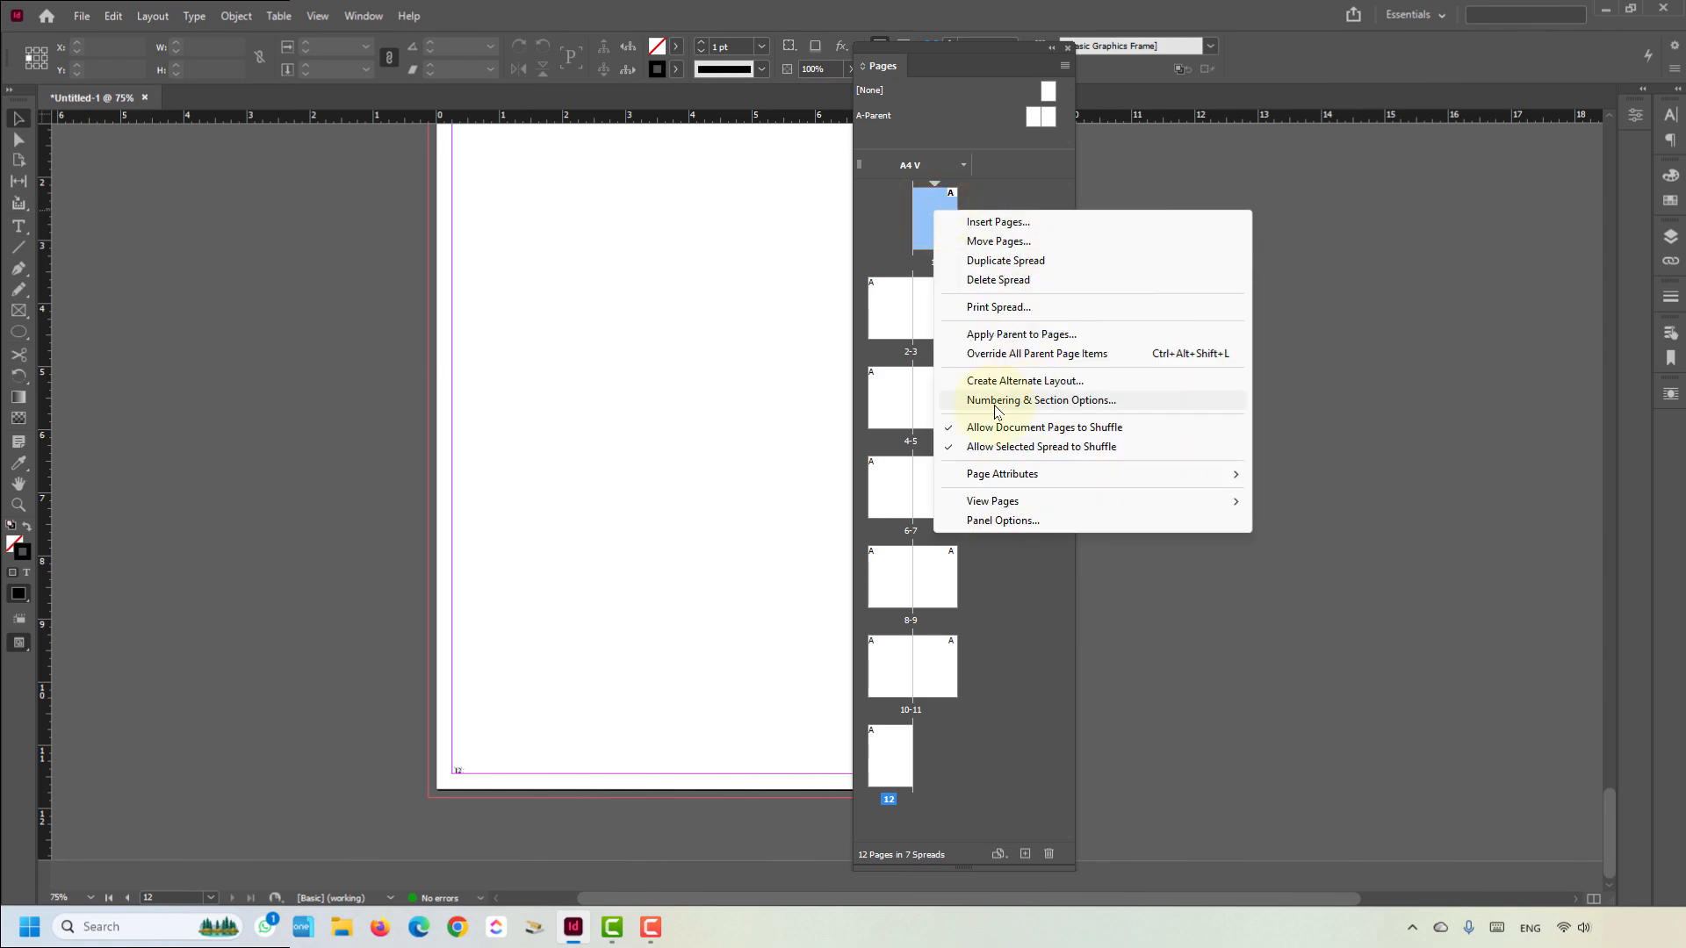
{"action": "left_click", "coordinate": [1133, 402]}
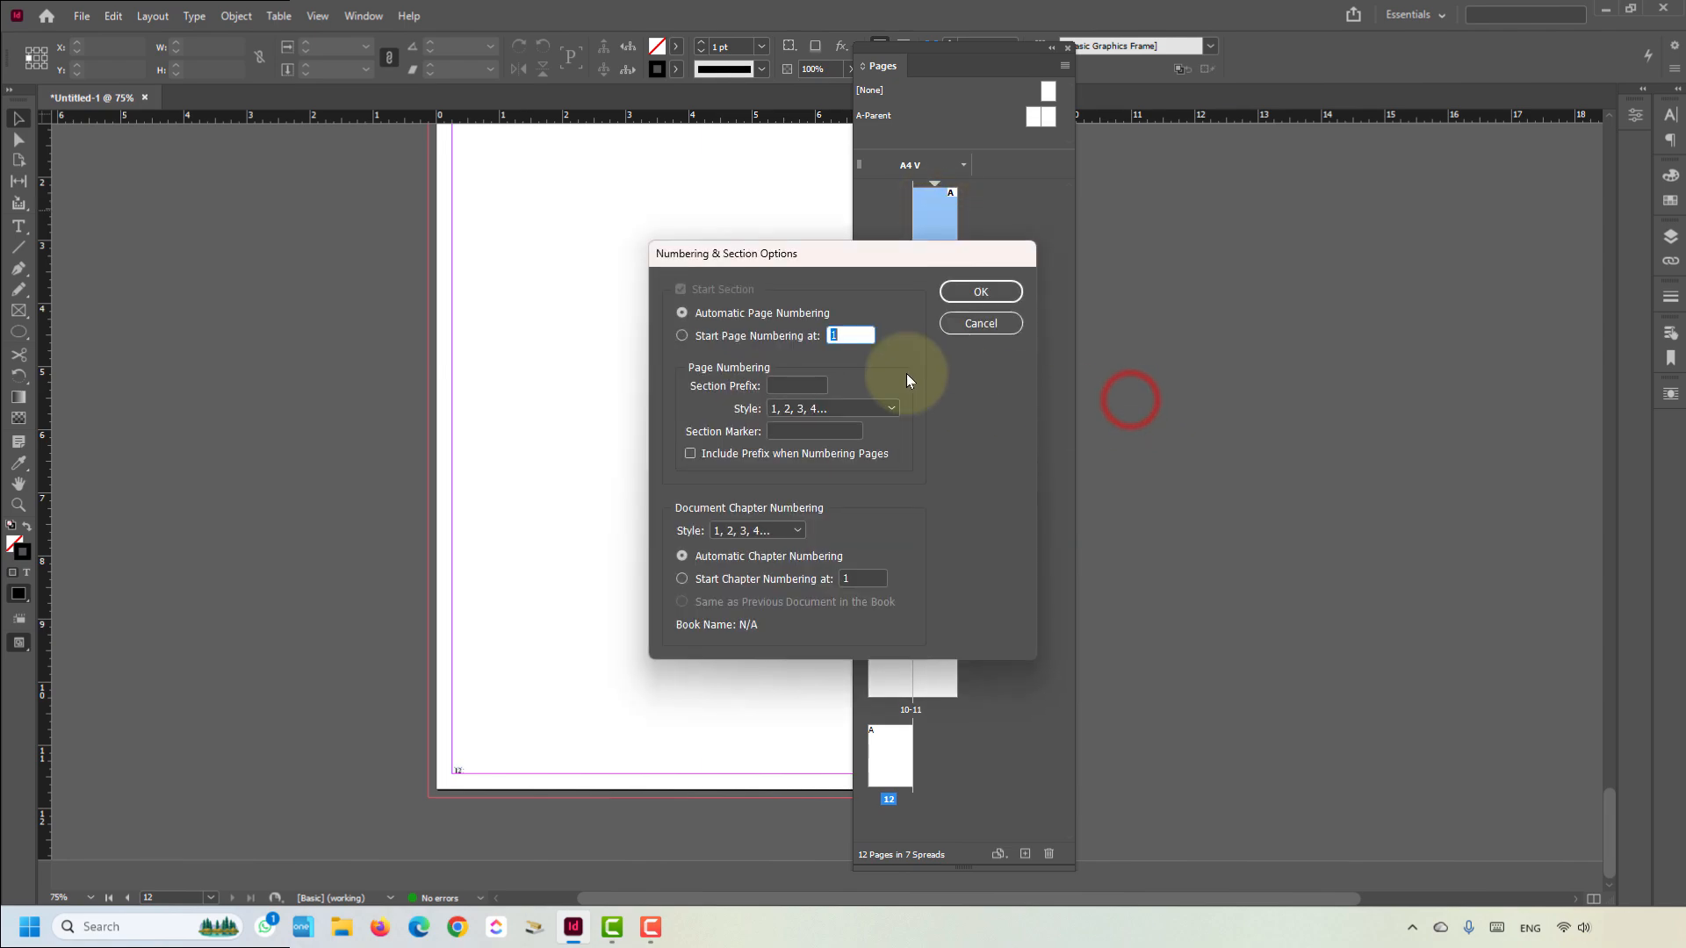
{"action": "left_click_drag", "start_coordinate": [793, 256], "coordinate": [913, 228]}
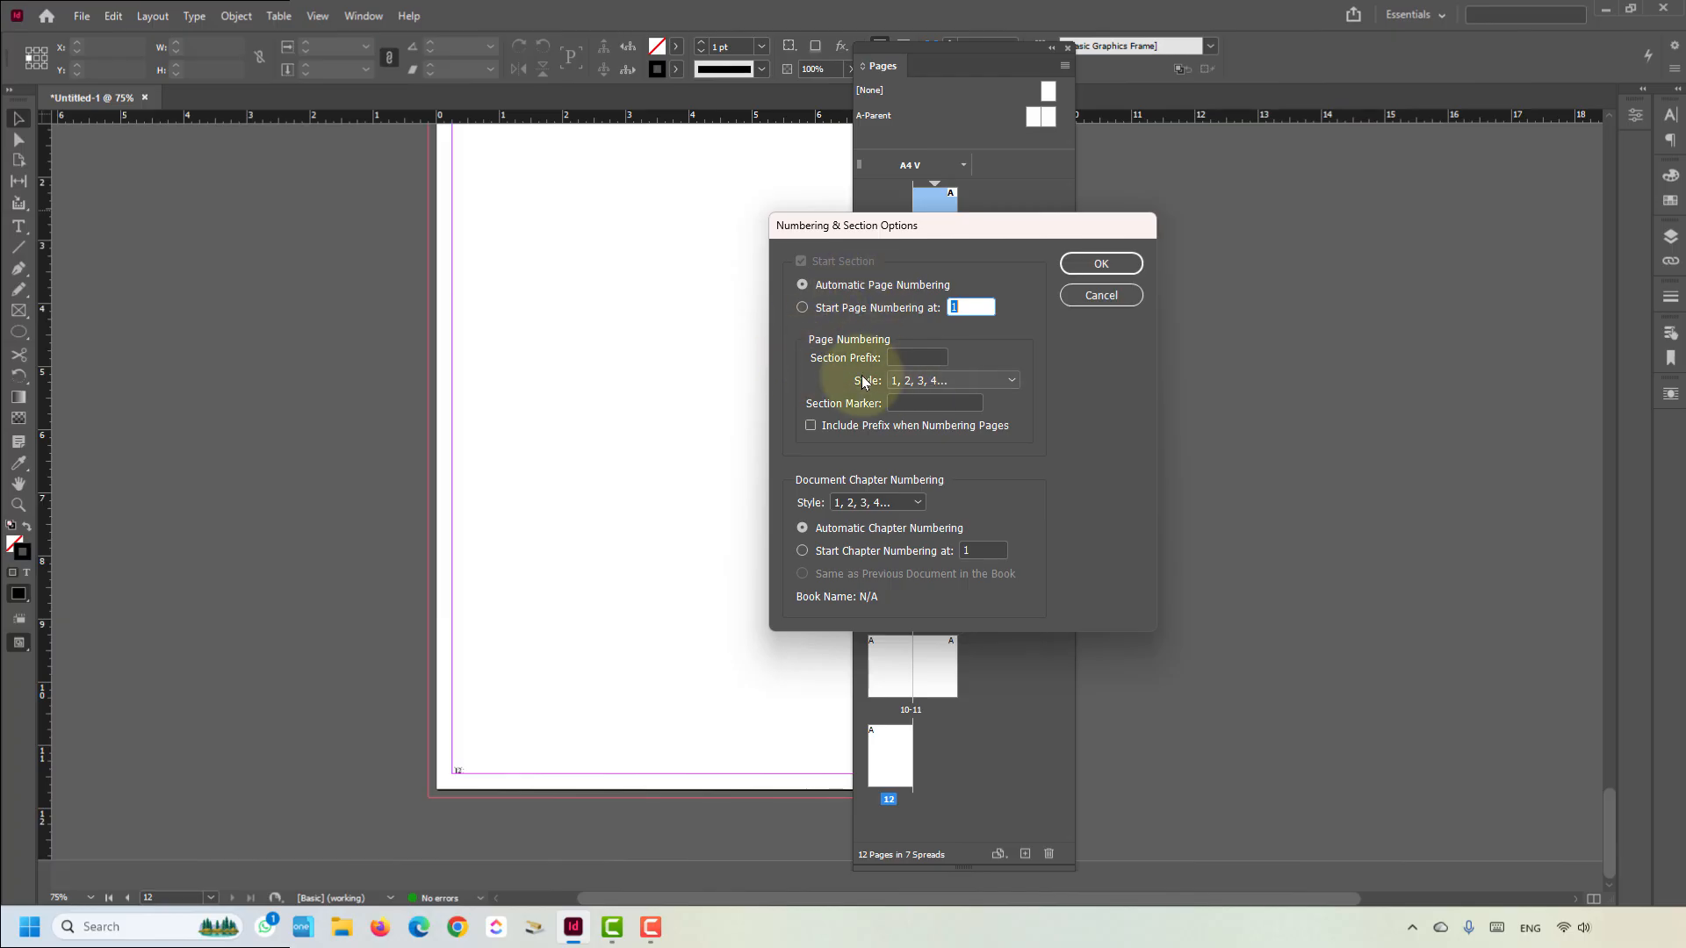
{"action": "left_click", "coordinate": [924, 381]}
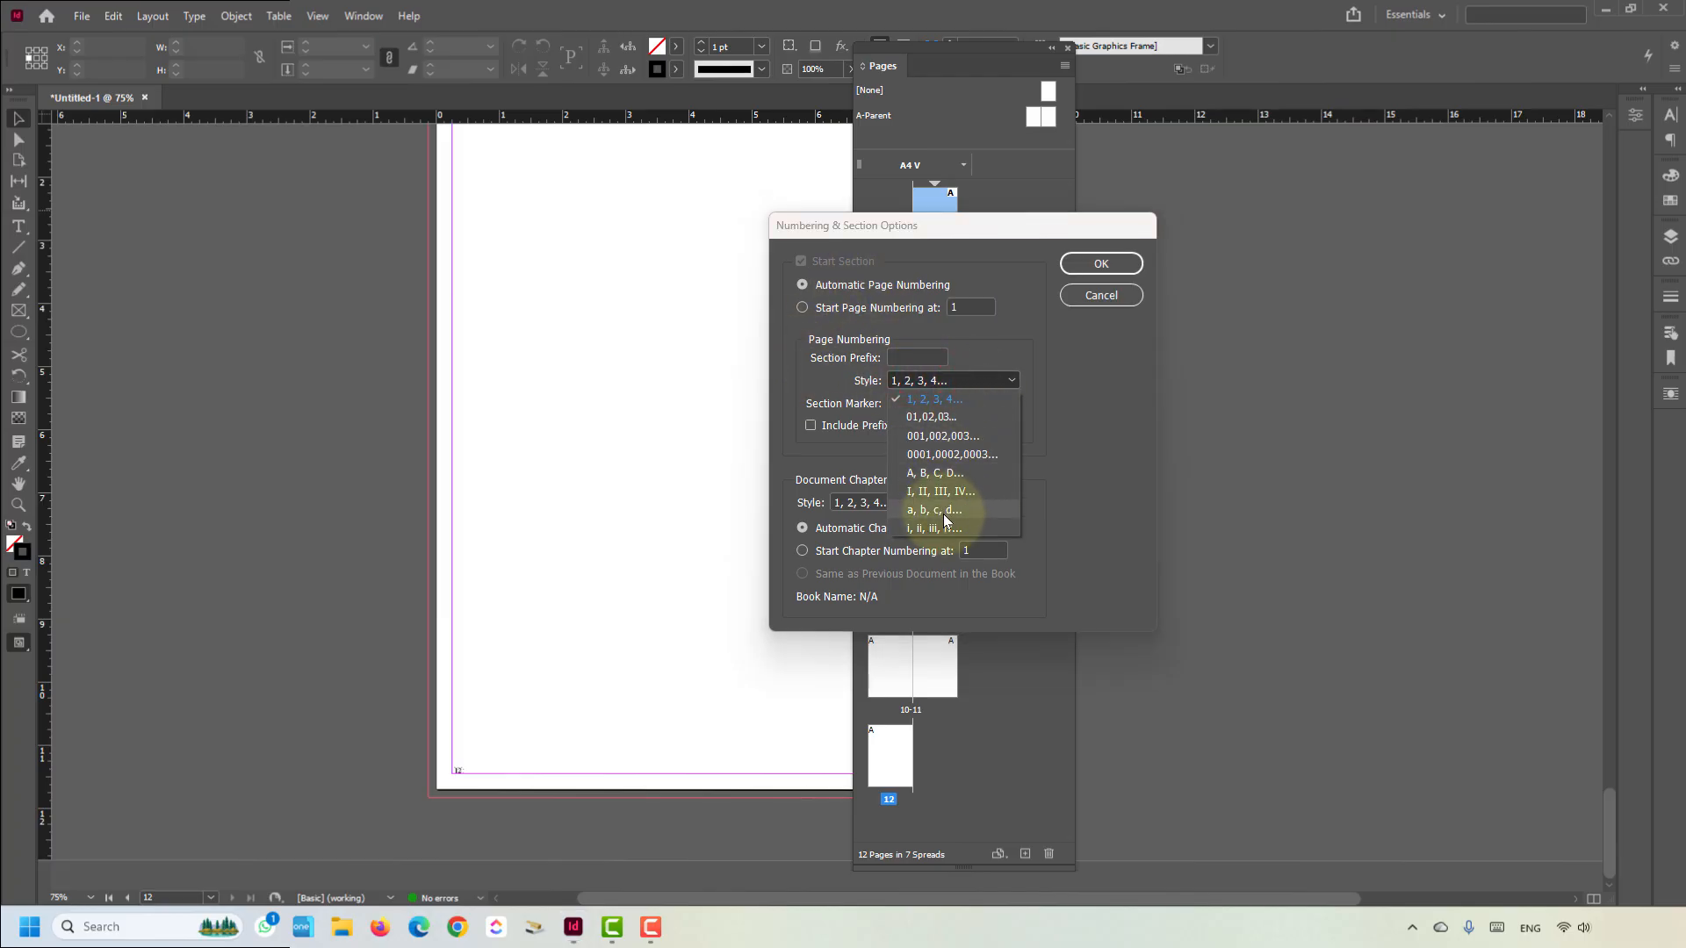
{"action": "left_click", "coordinate": [956, 509]}
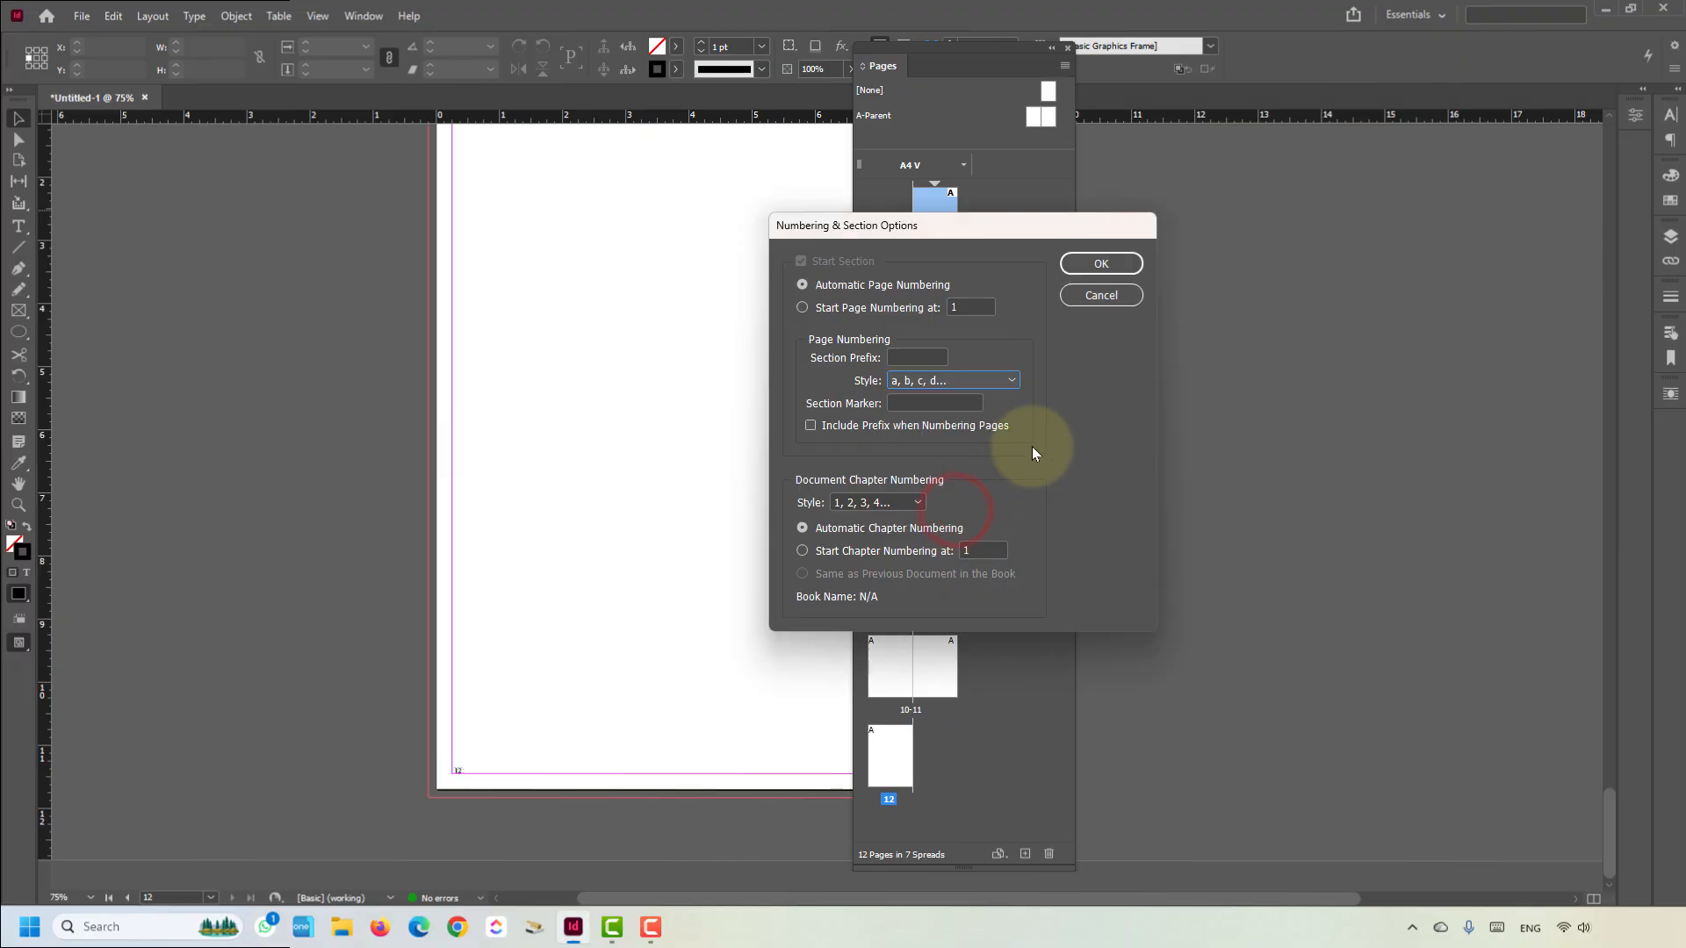
{"action": "left_click", "coordinate": [1101, 264]}
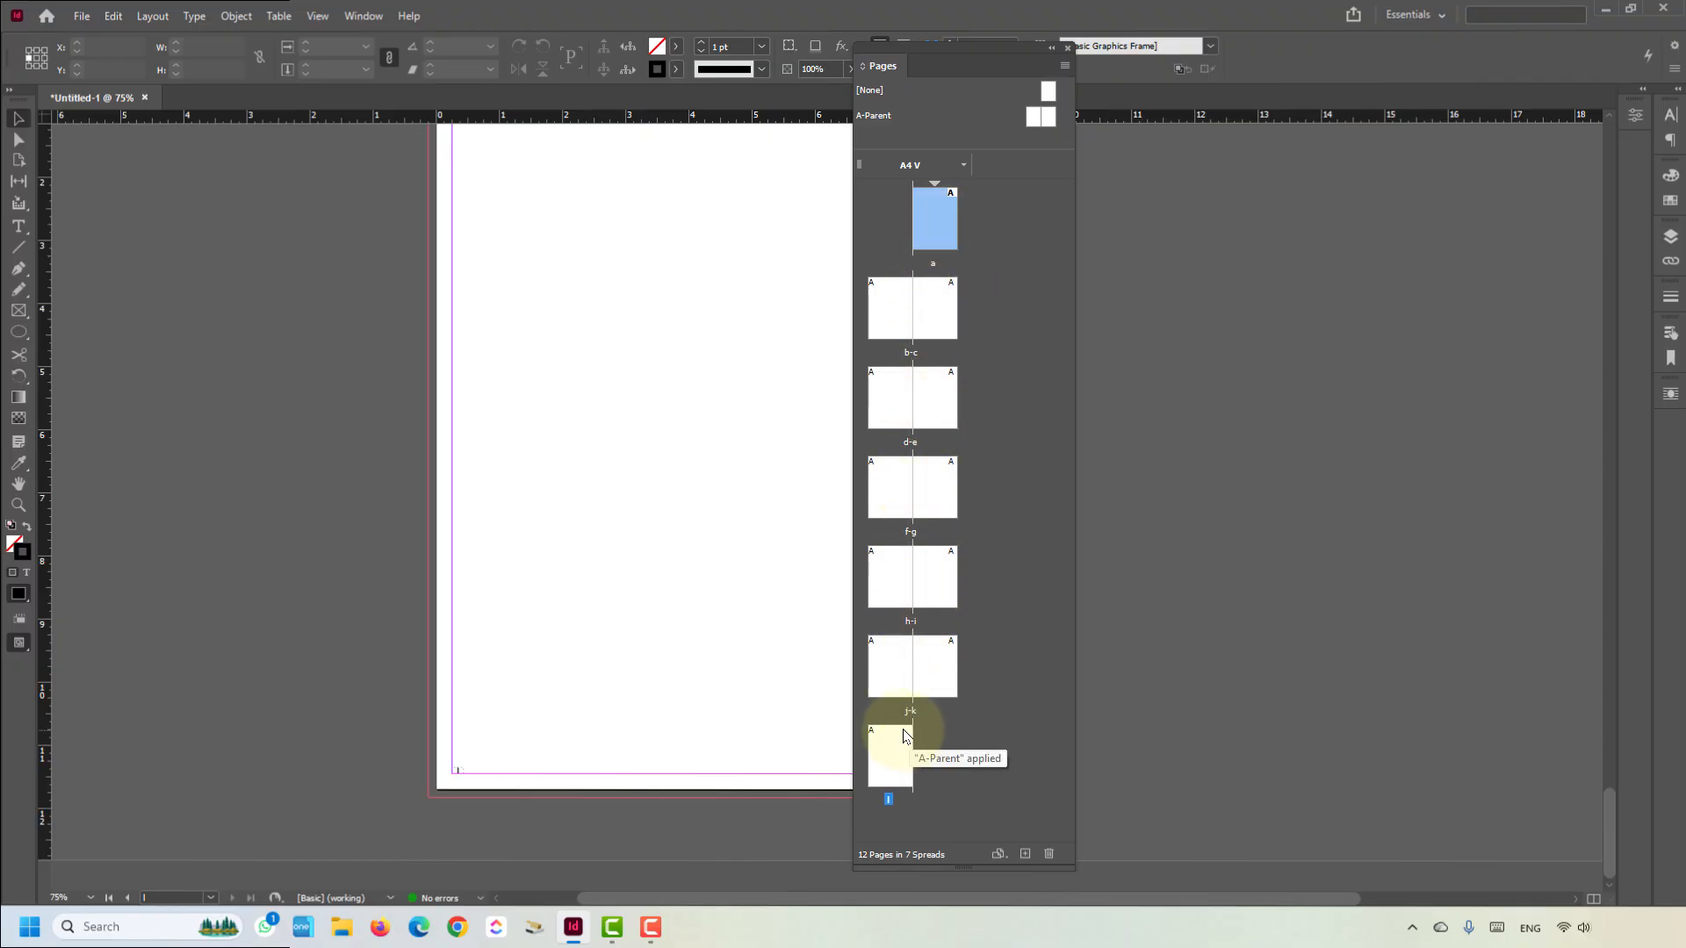
- Start a new section at page c with page numbering starting at 1 and the style i, ii, iii, iv..
{"action": "left_click", "coordinate": [936, 320]}
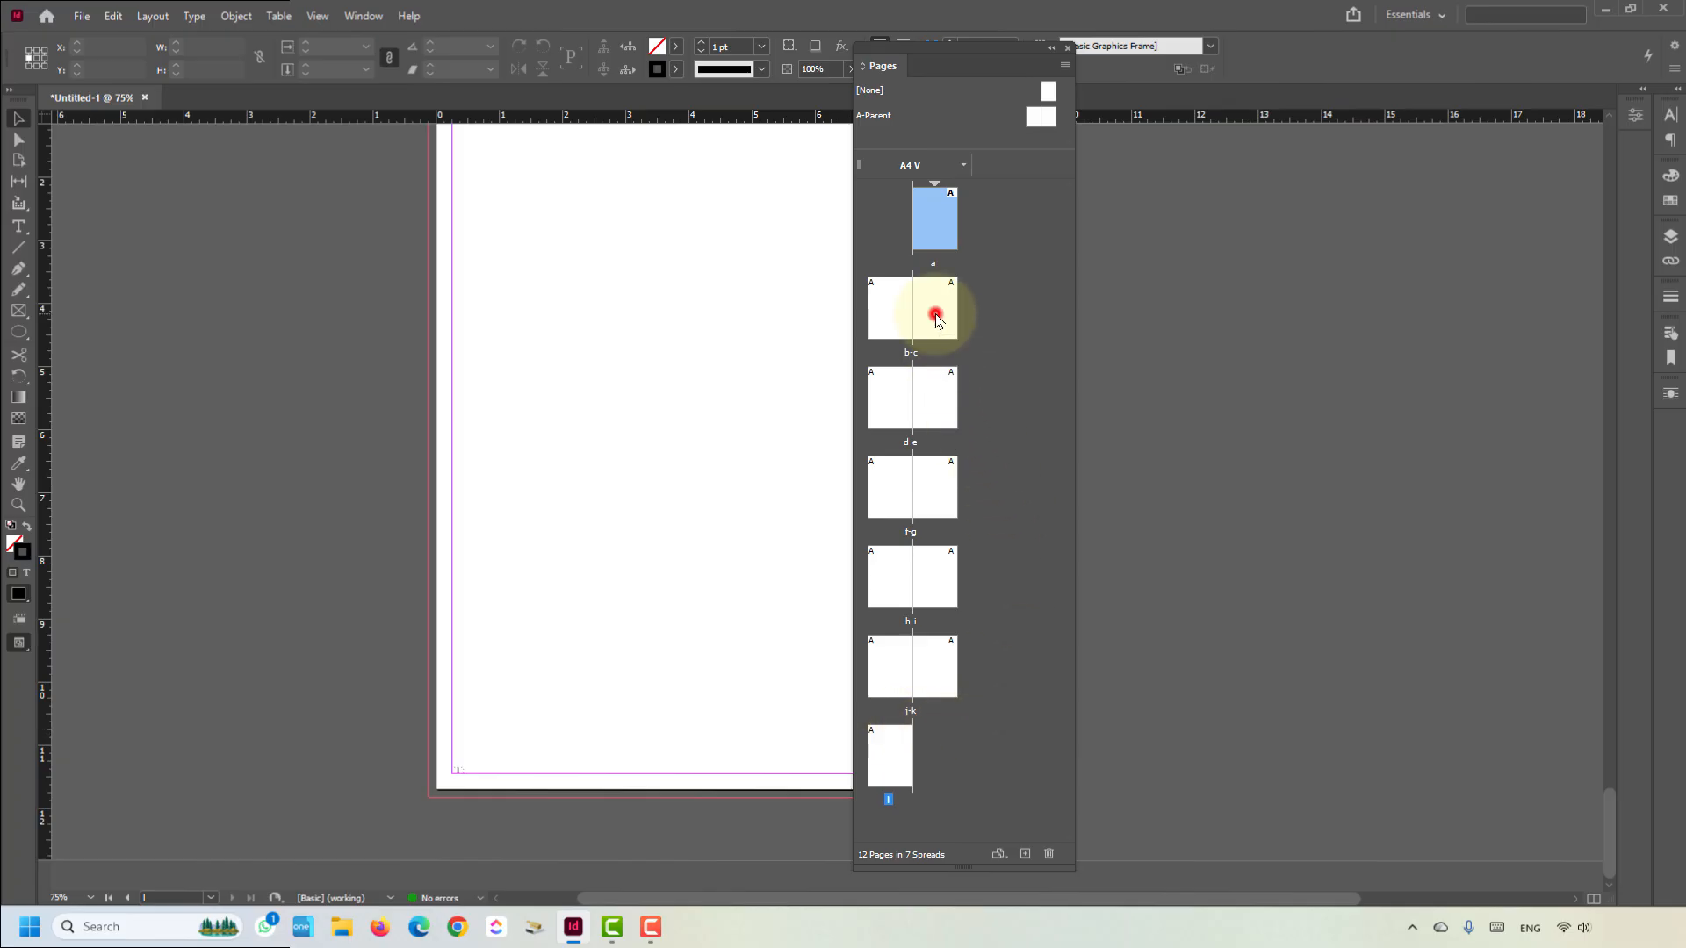
{"action": "right_click", "coordinate": [936, 316]}
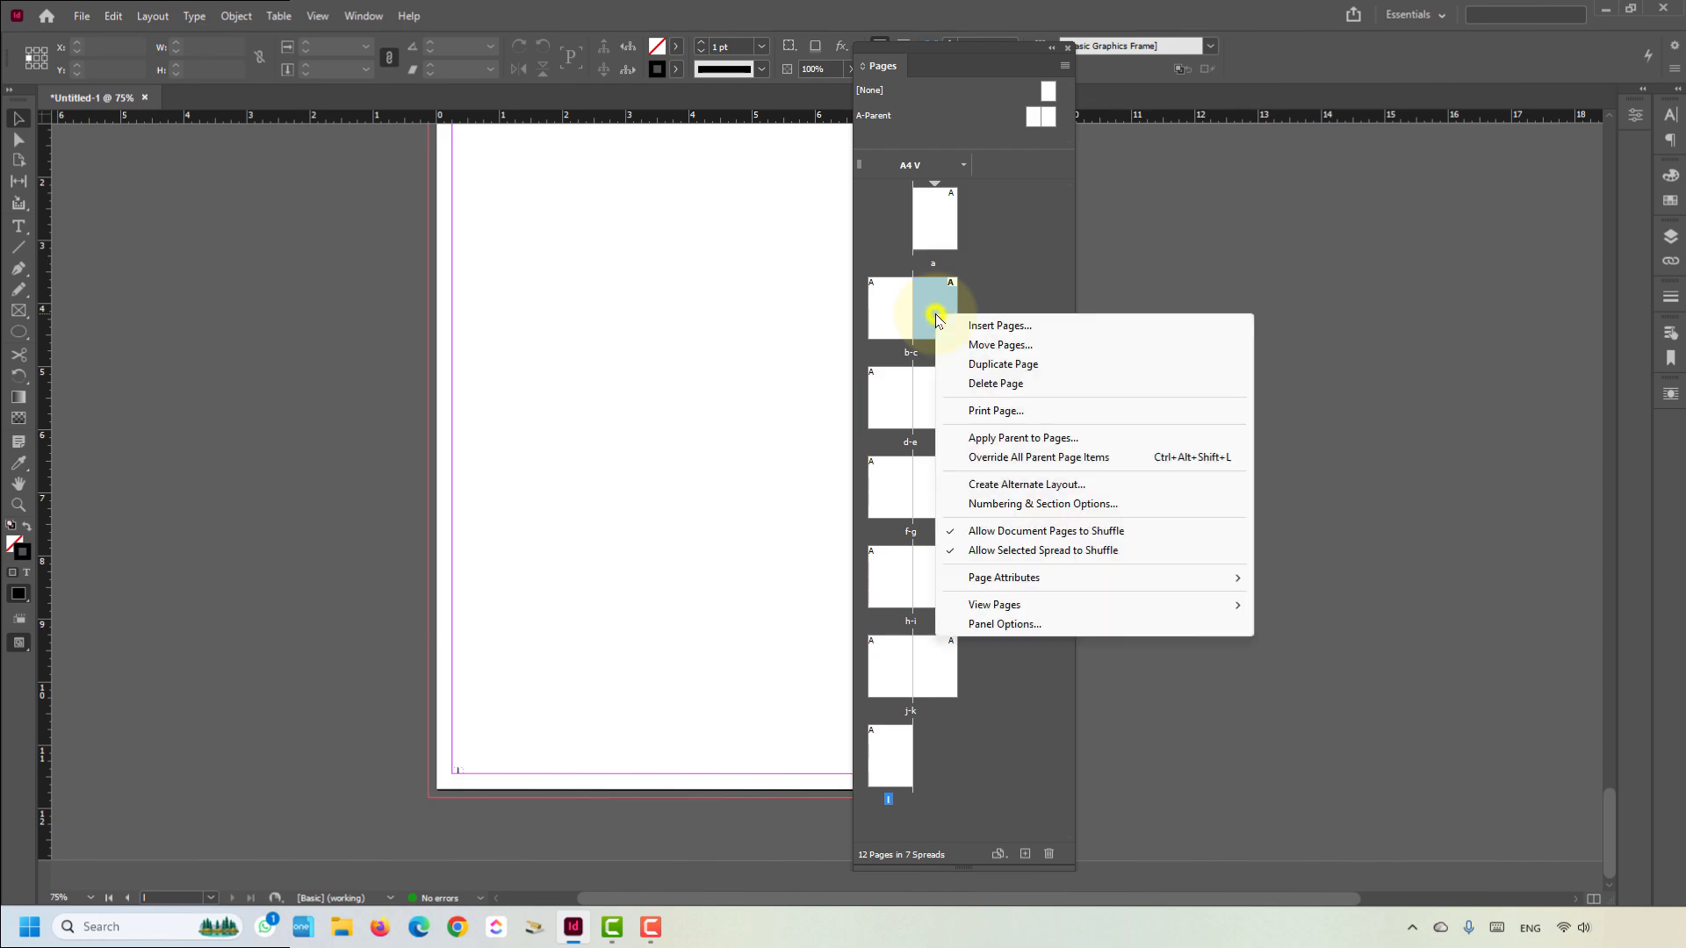
{"action": "left_click", "coordinate": [1039, 505]}
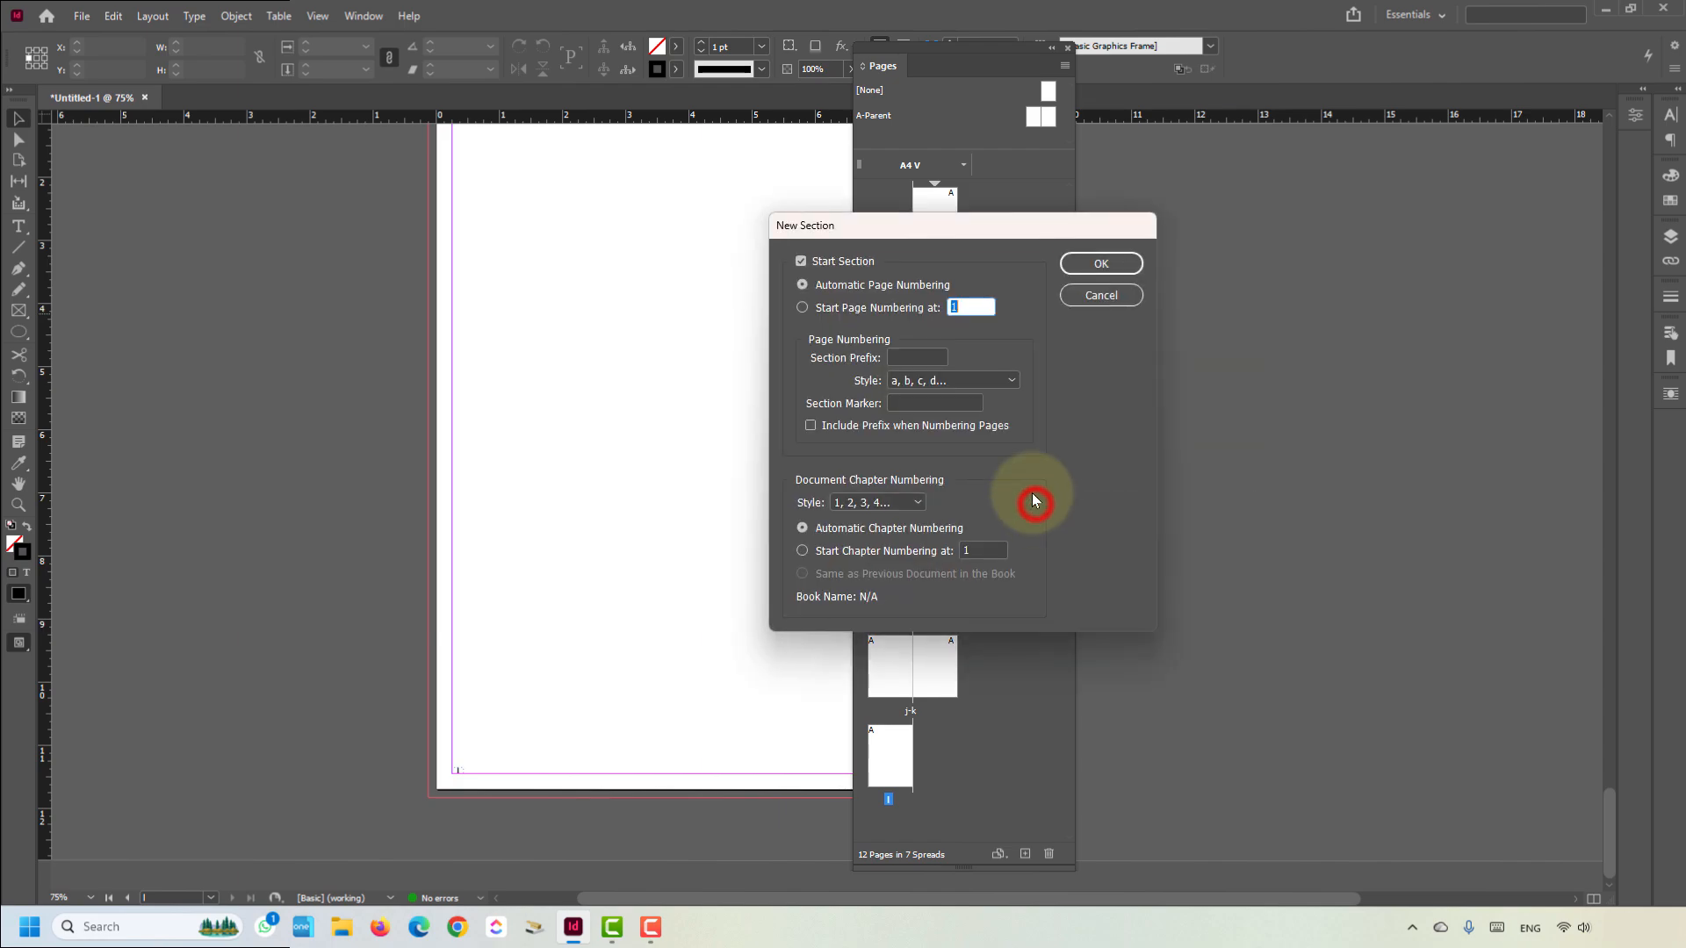
{"action": "left_click", "coordinate": [852, 309]}
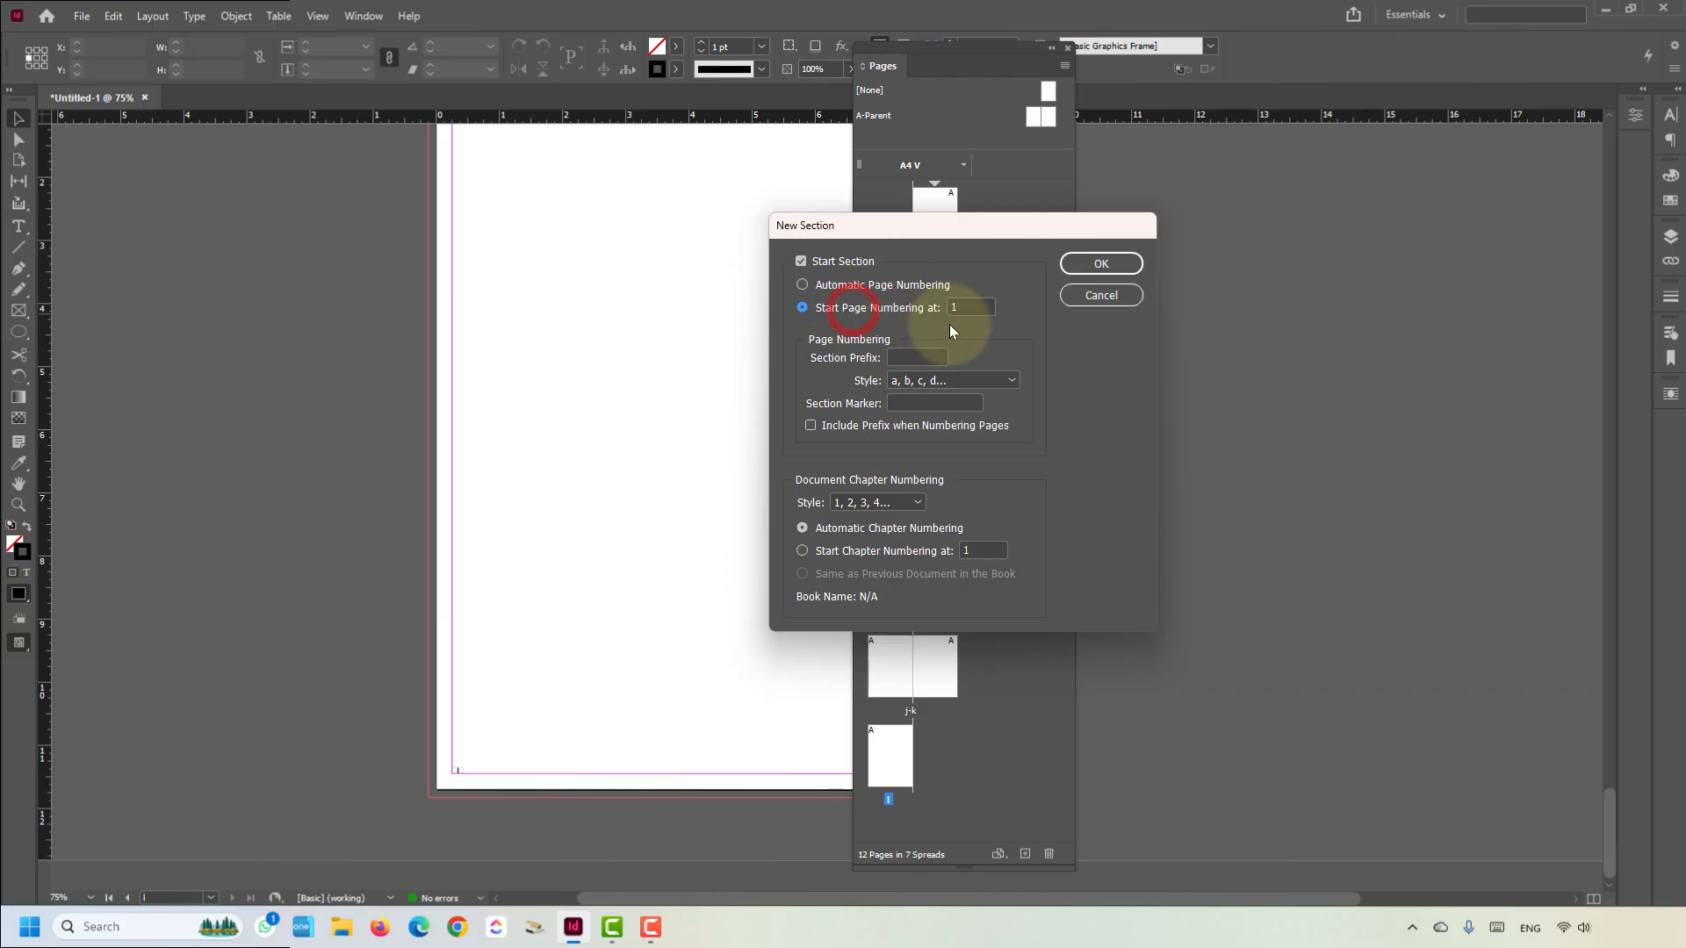
{"action": "left_click", "coordinate": [975, 309]}
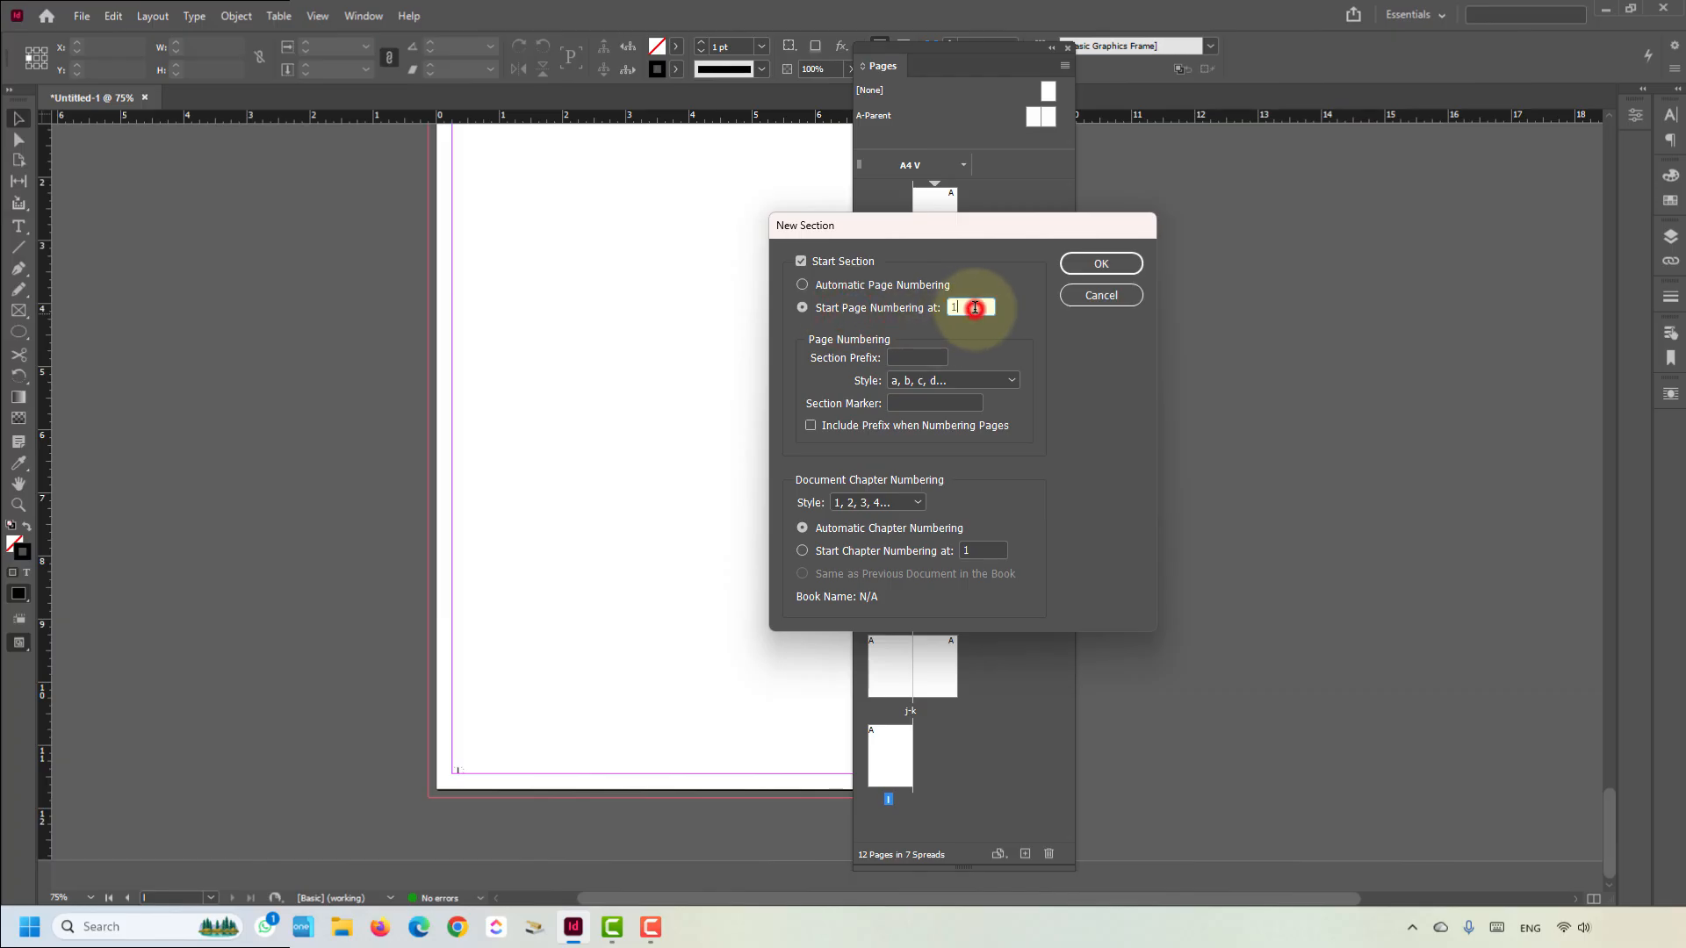
{"action": "left_click", "coordinate": [962, 379]}
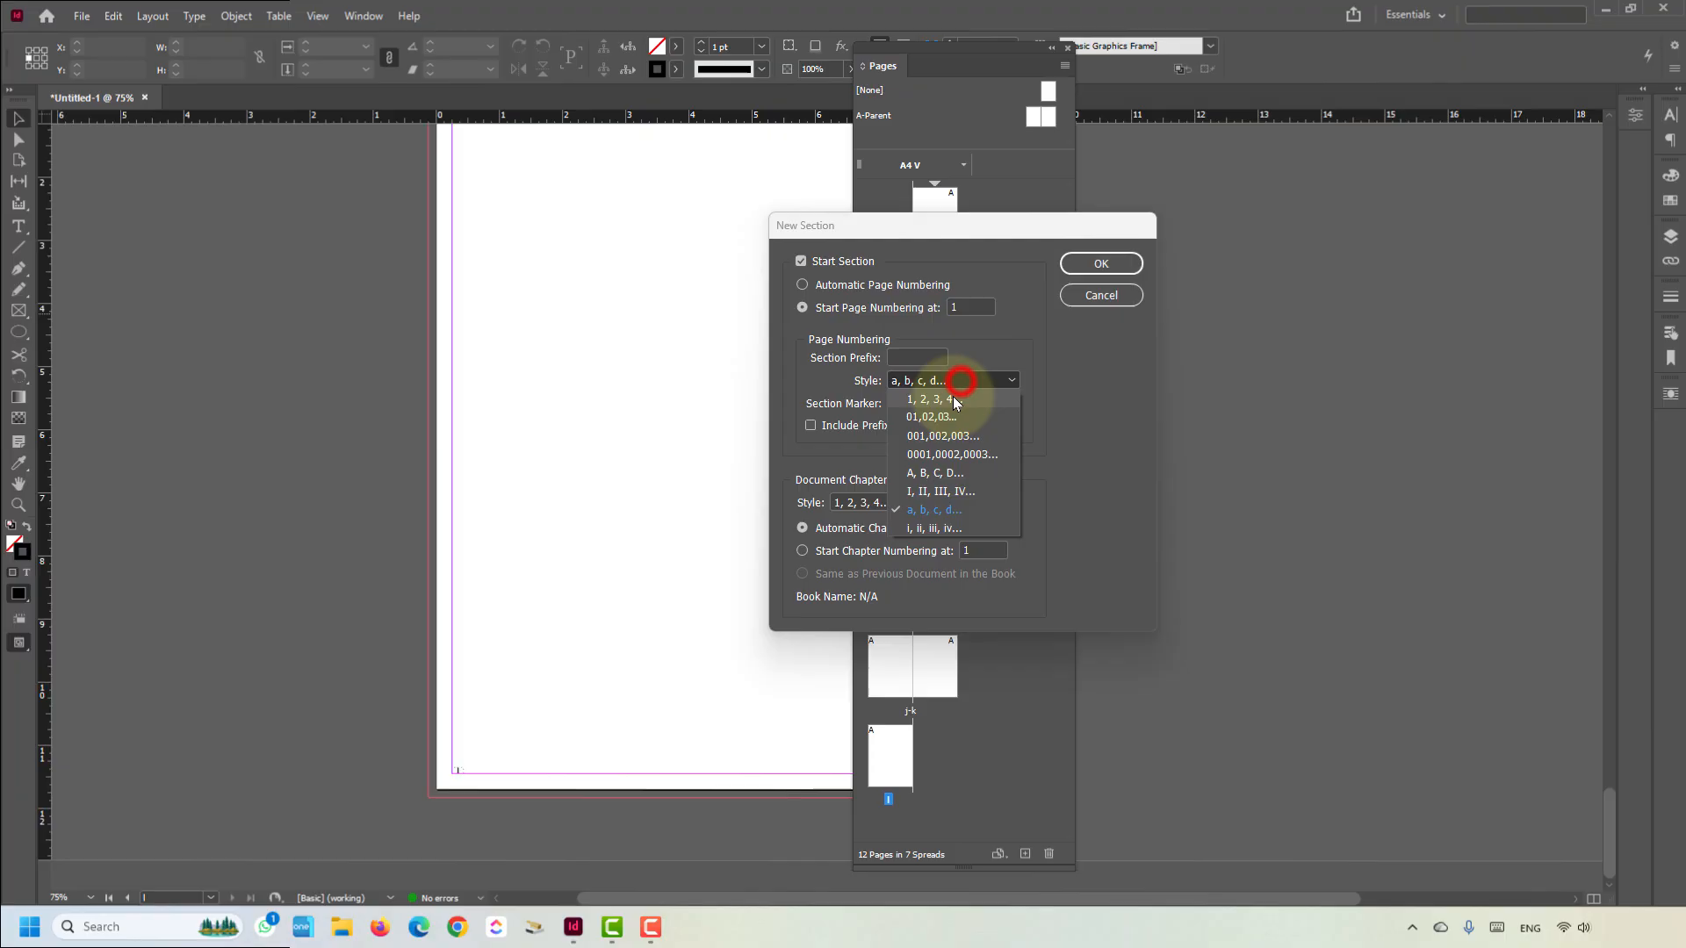
{"action": "left_click", "coordinate": [947, 527]}
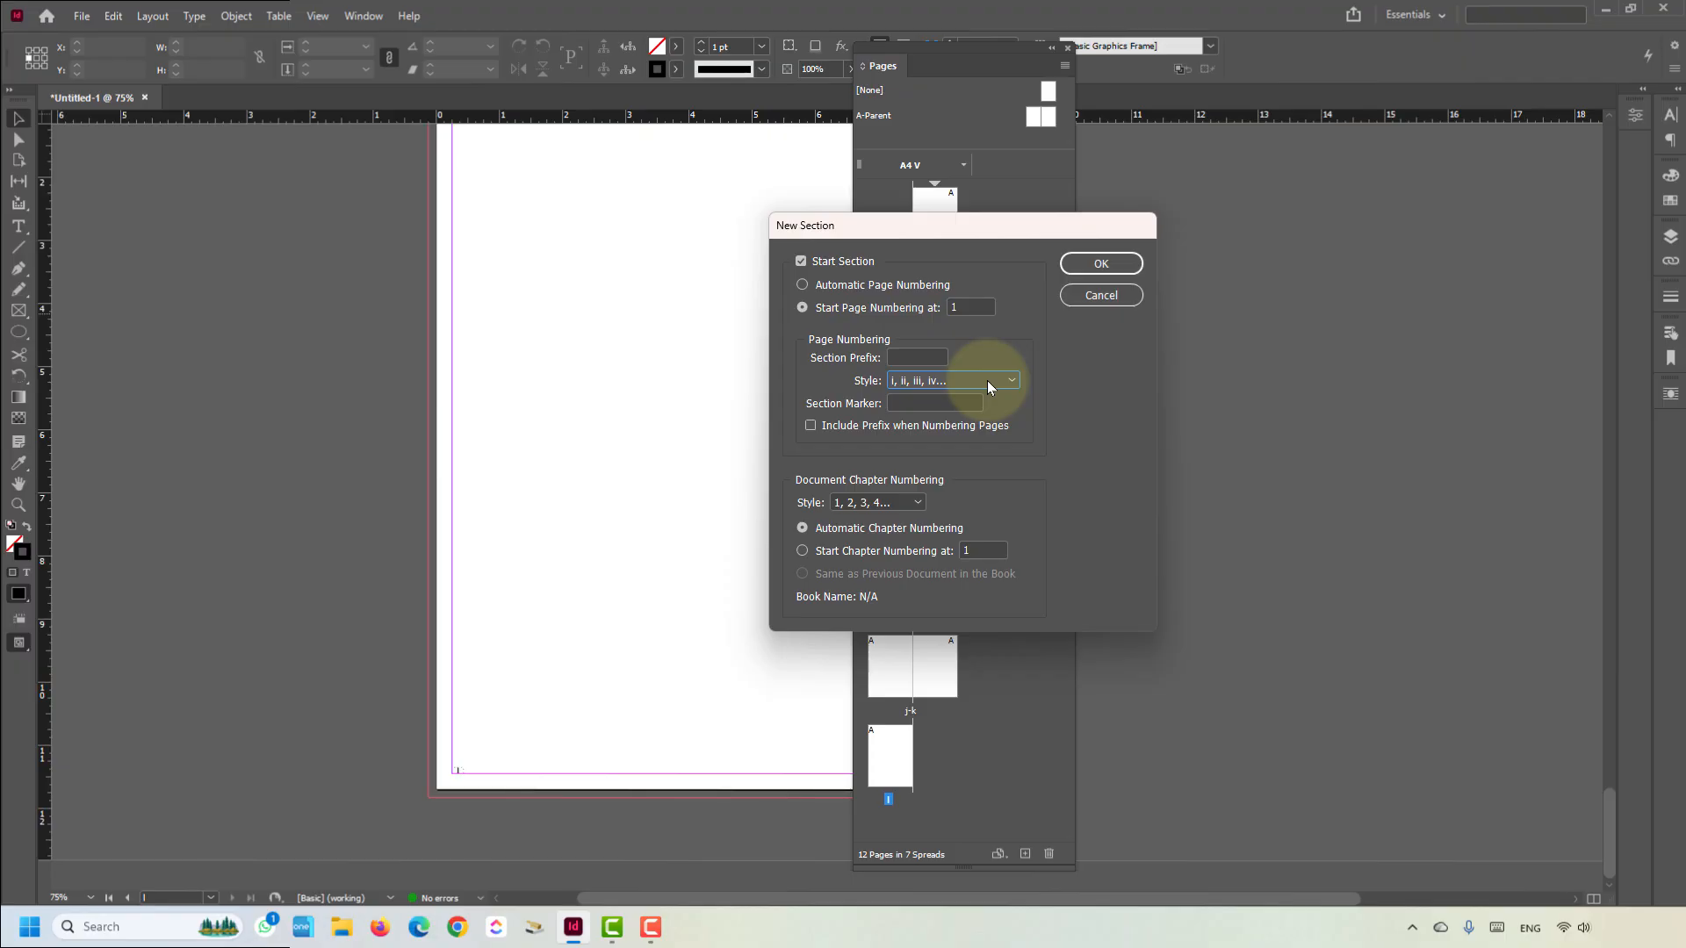
{"action": "left_click", "coordinate": [1089, 265]}
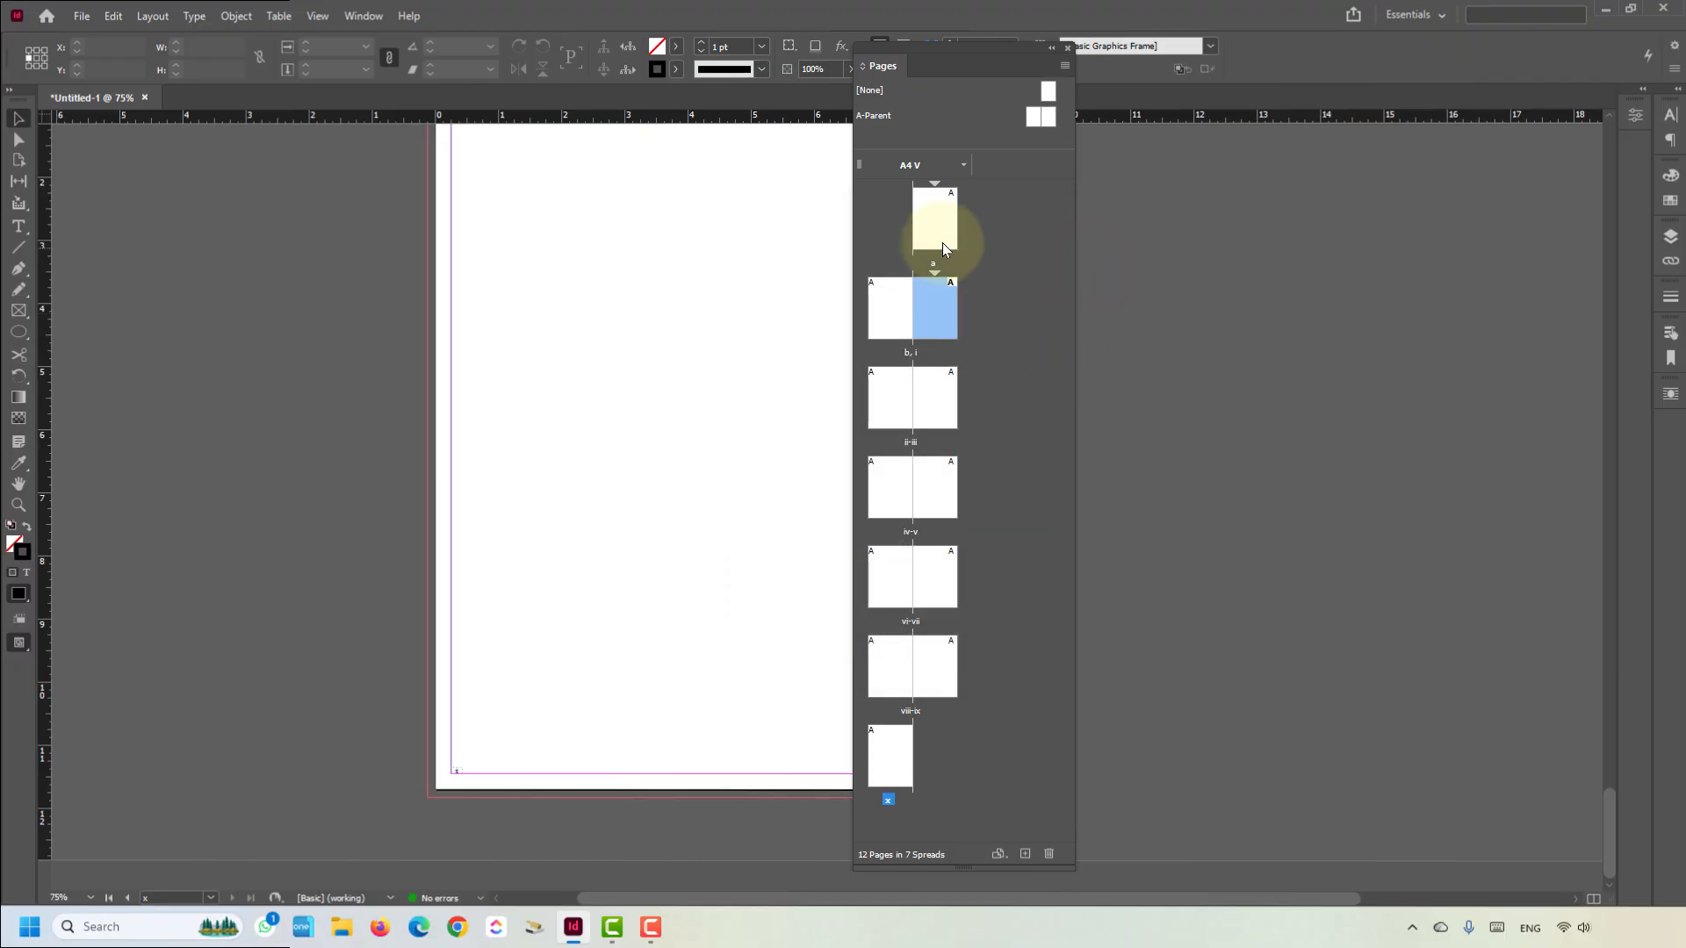
- Select the pages from a through iv in turn to check the numbering of the first two sections
{"action": "left_click", "coordinate": [938, 230]}
{"action": "left_click", "coordinate": [888, 303]}
{"action": "left_click", "coordinate": [935, 301]}
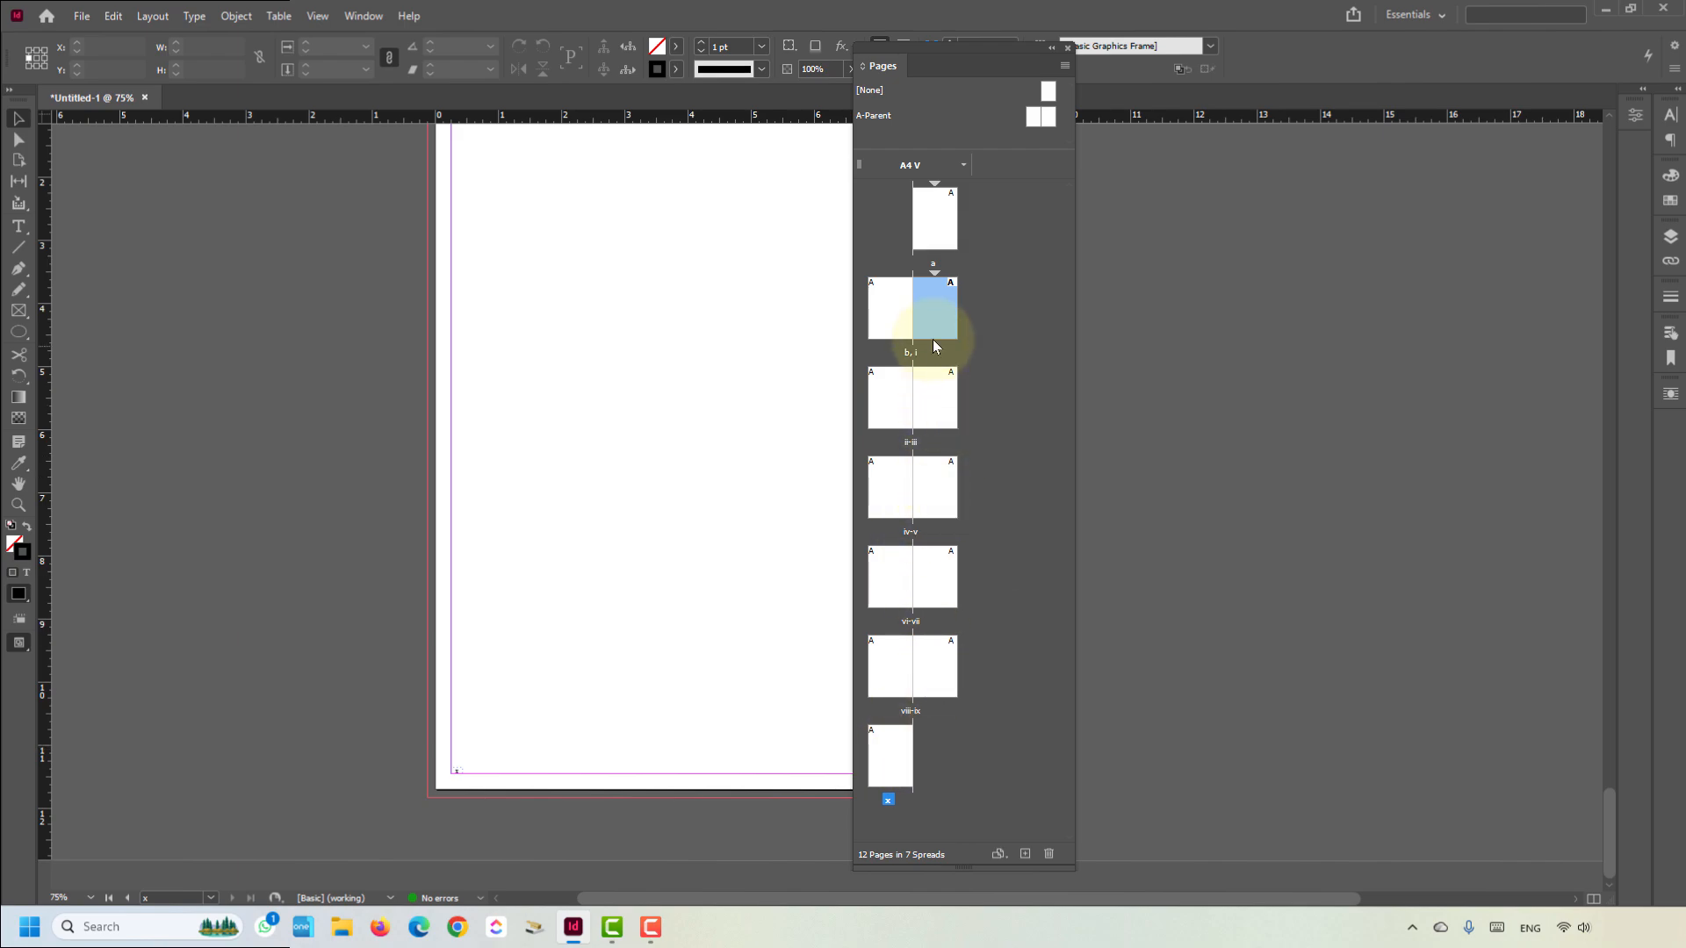
{"action": "left_click", "coordinate": [893, 402]}
{"action": "left_click", "coordinate": [933, 392]}
{"action": "left_click", "coordinate": [896, 493]}
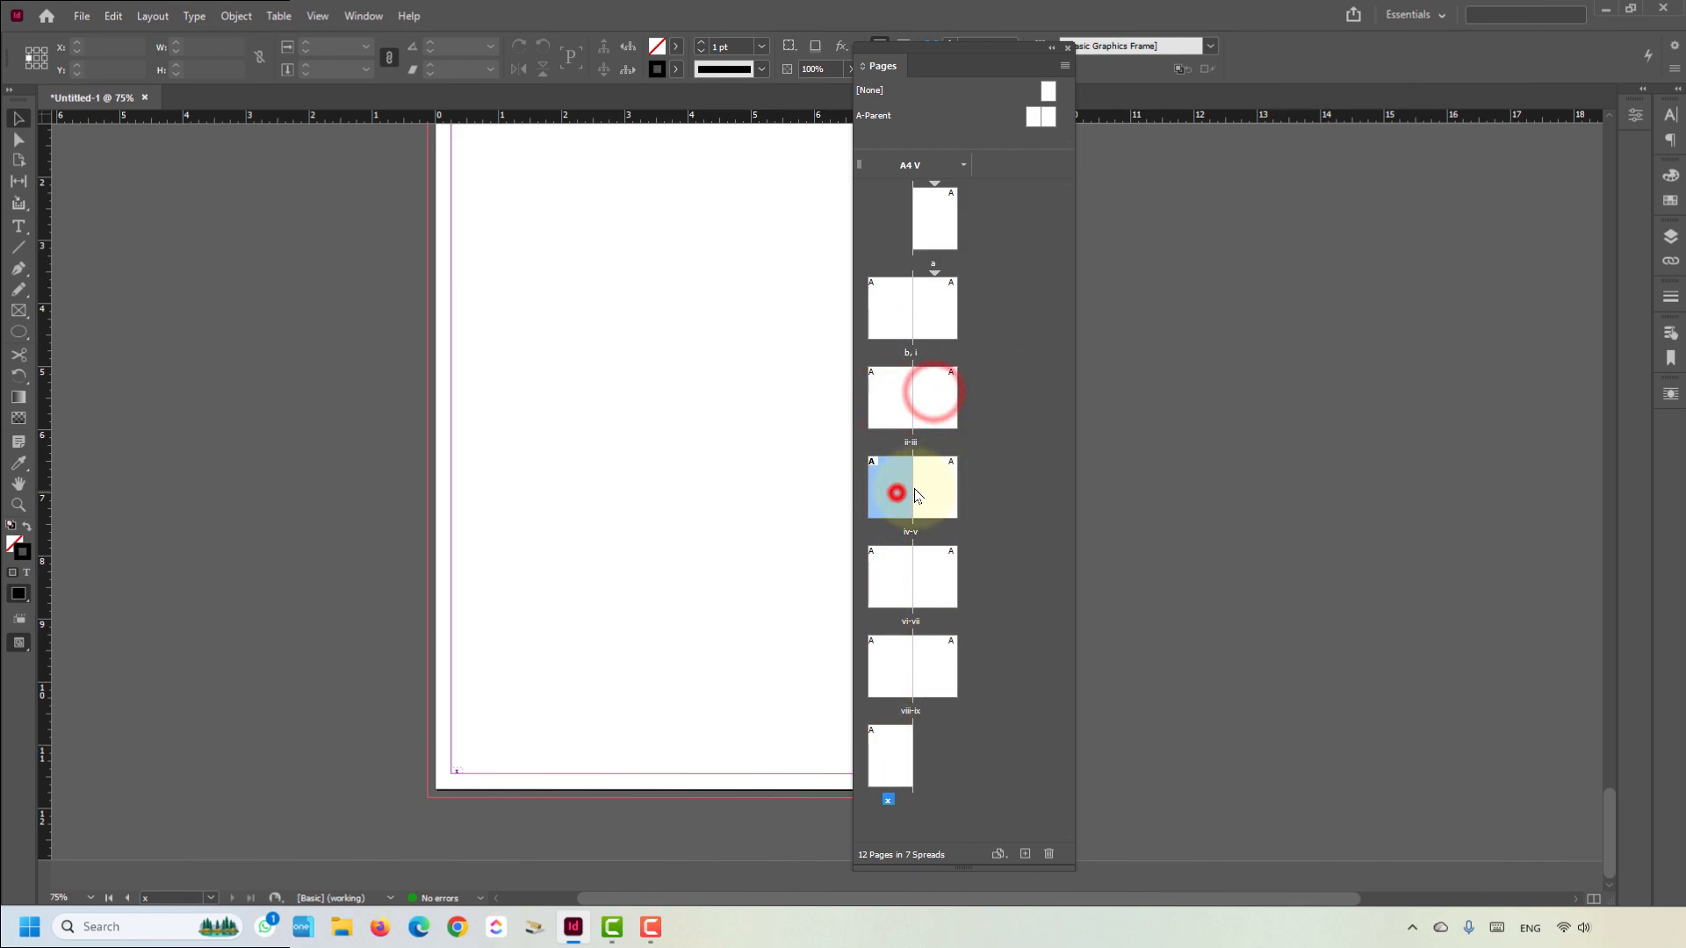
- Start a new section at page v with page numbering starting at 1 and the style 1, 2, 3, 4..
{"action": "left_click", "coordinate": [931, 480]}
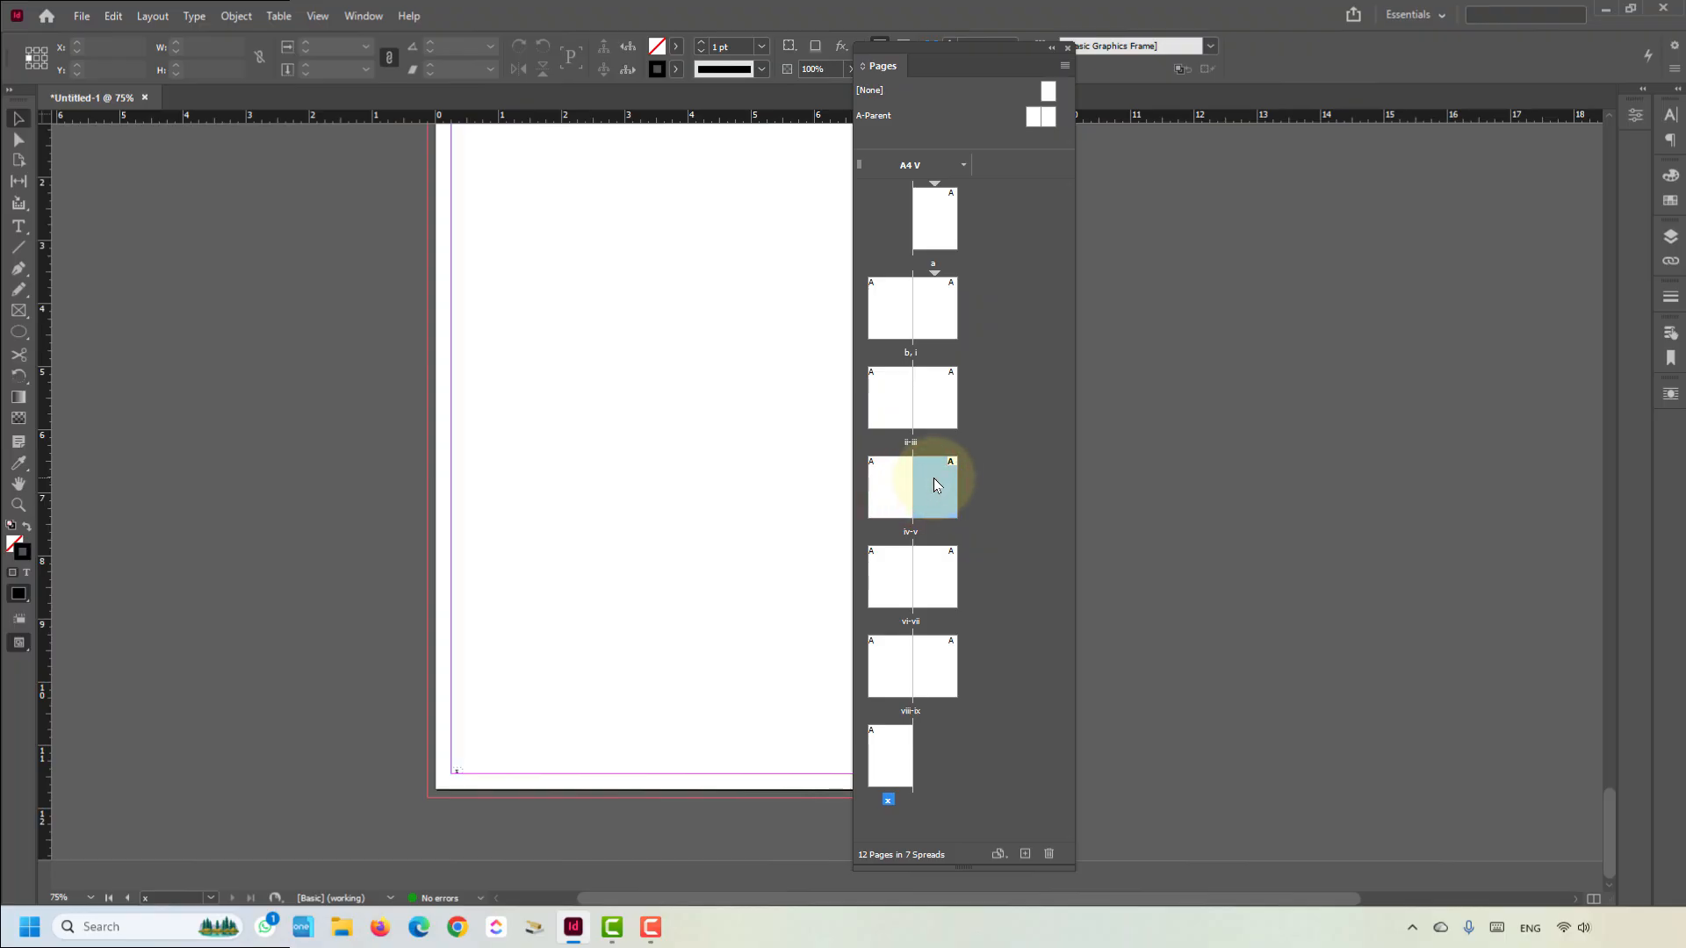
{"action": "right_click", "coordinate": [935, 481]}
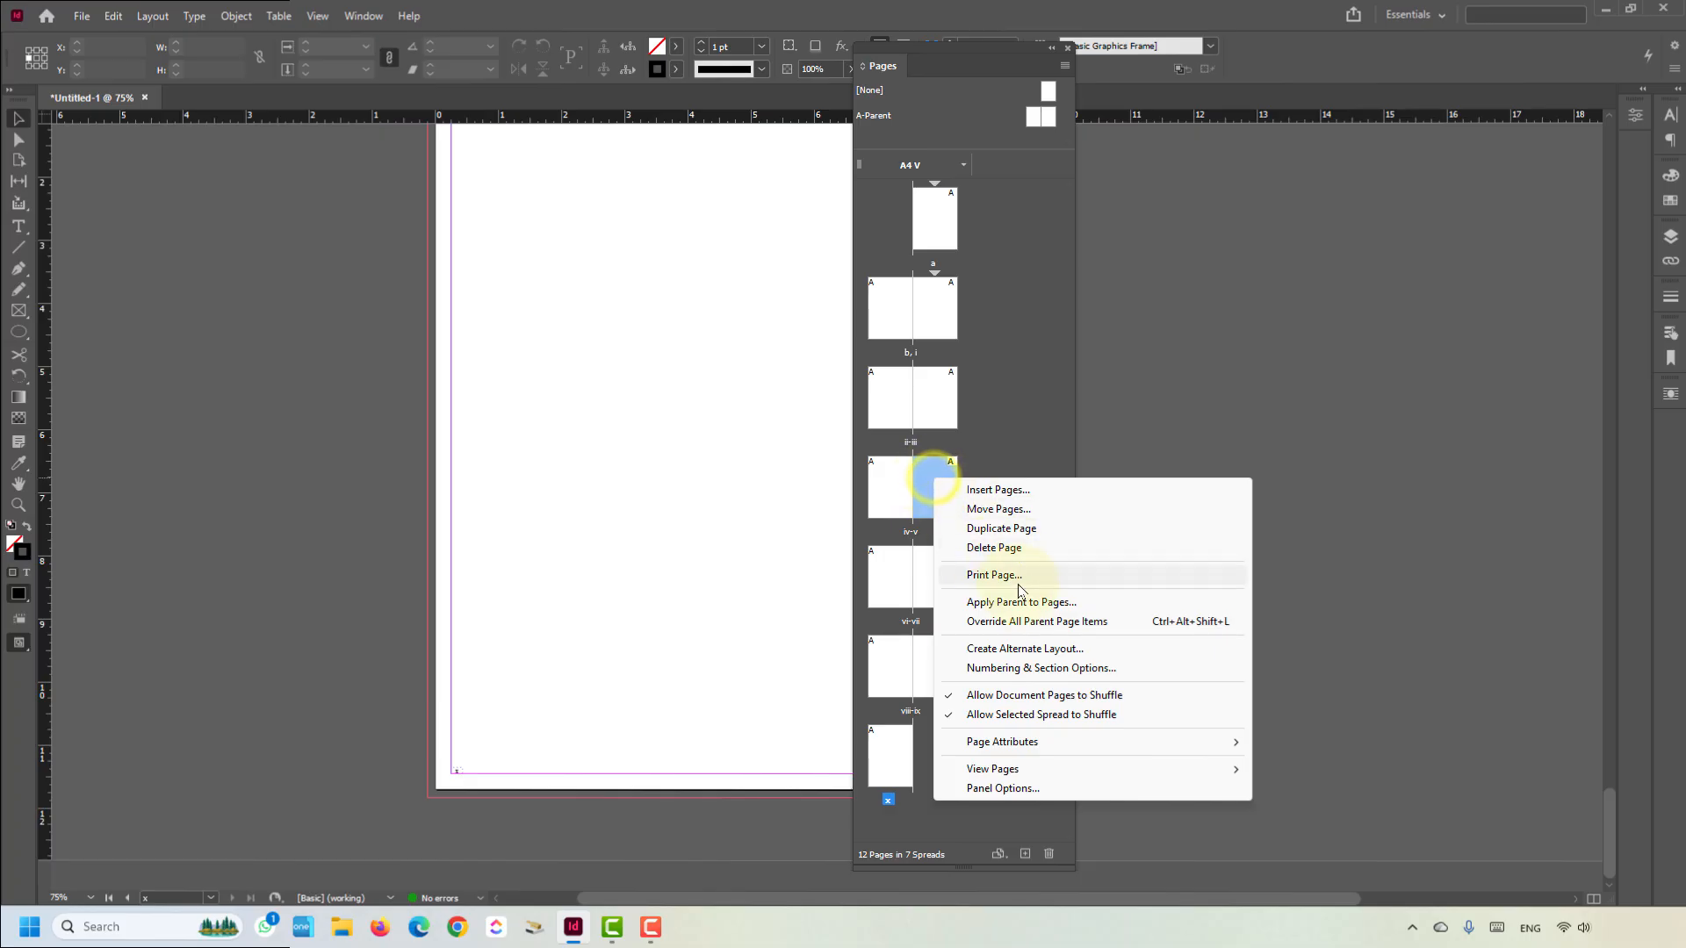
{"action": "left_click", "coordinate": [1122, 672]}
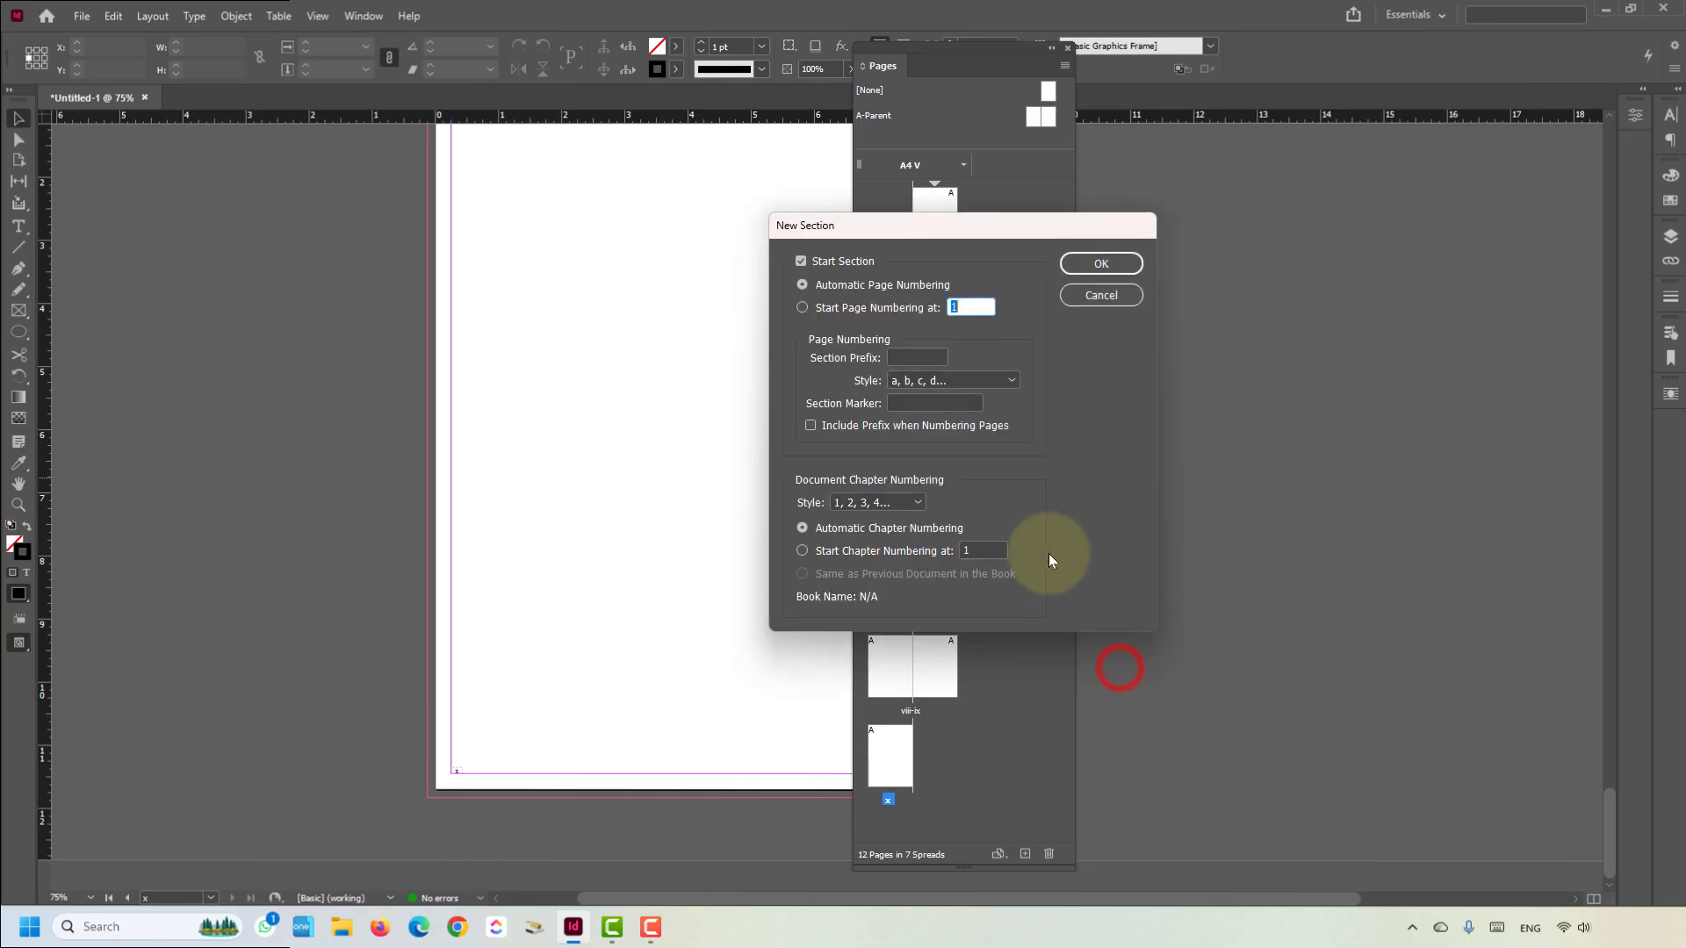
{"action": "left_click", "coordinate": [991, 383]}
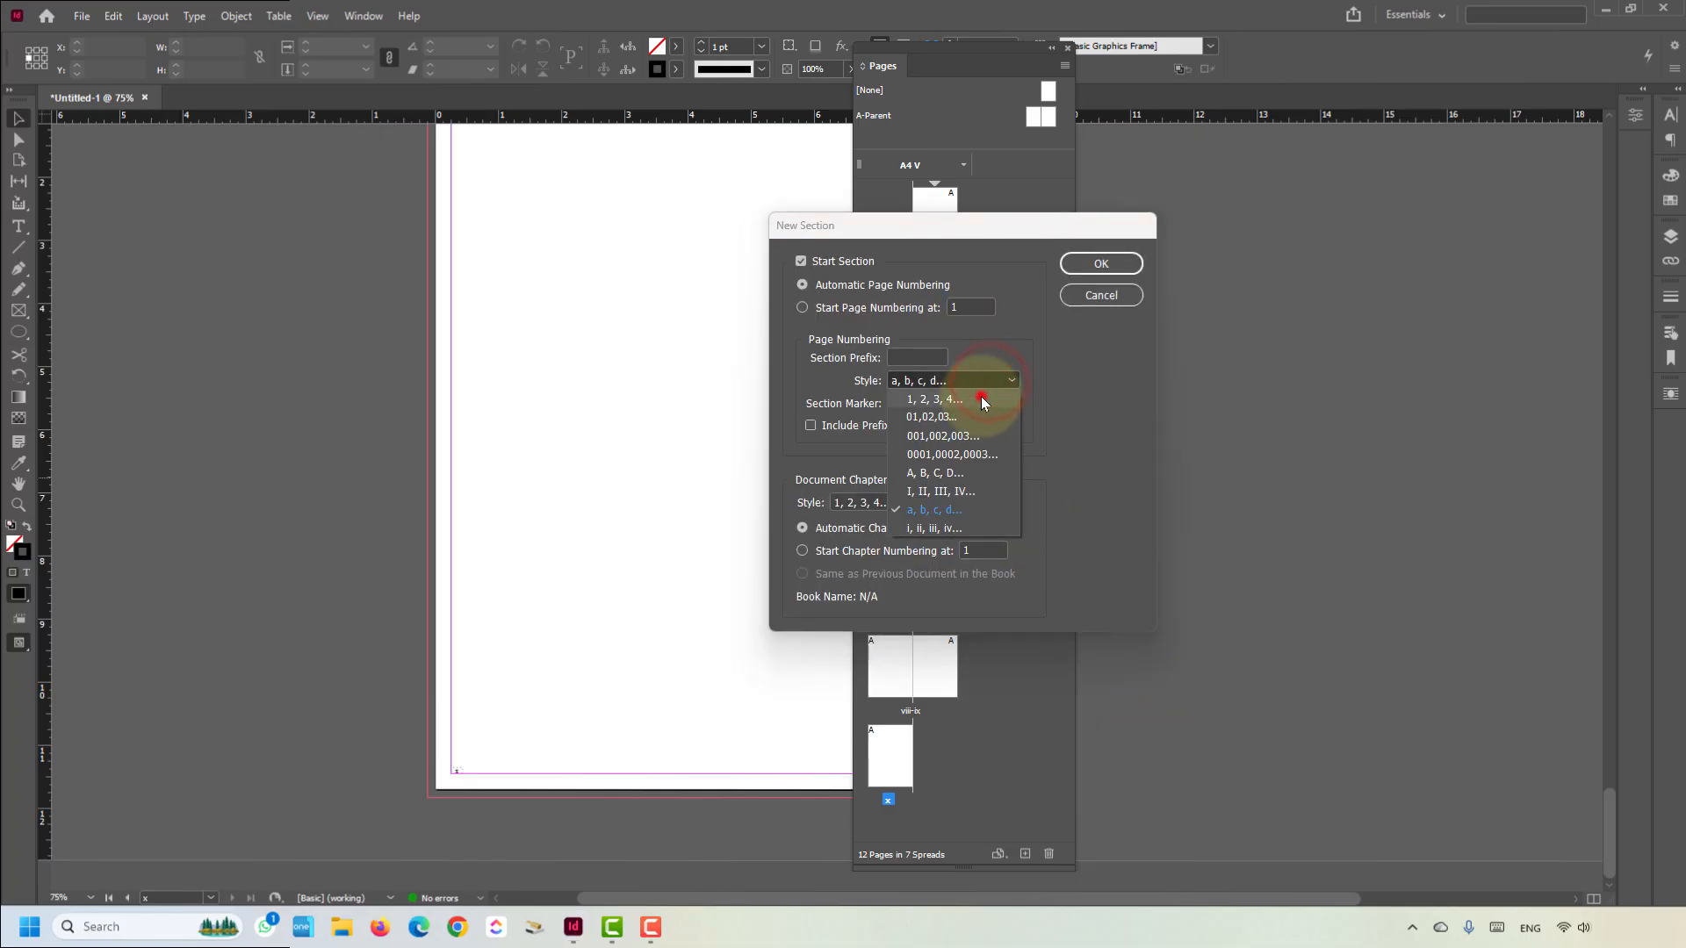
{"action": "left_click", "coordinate": [982, 399]}
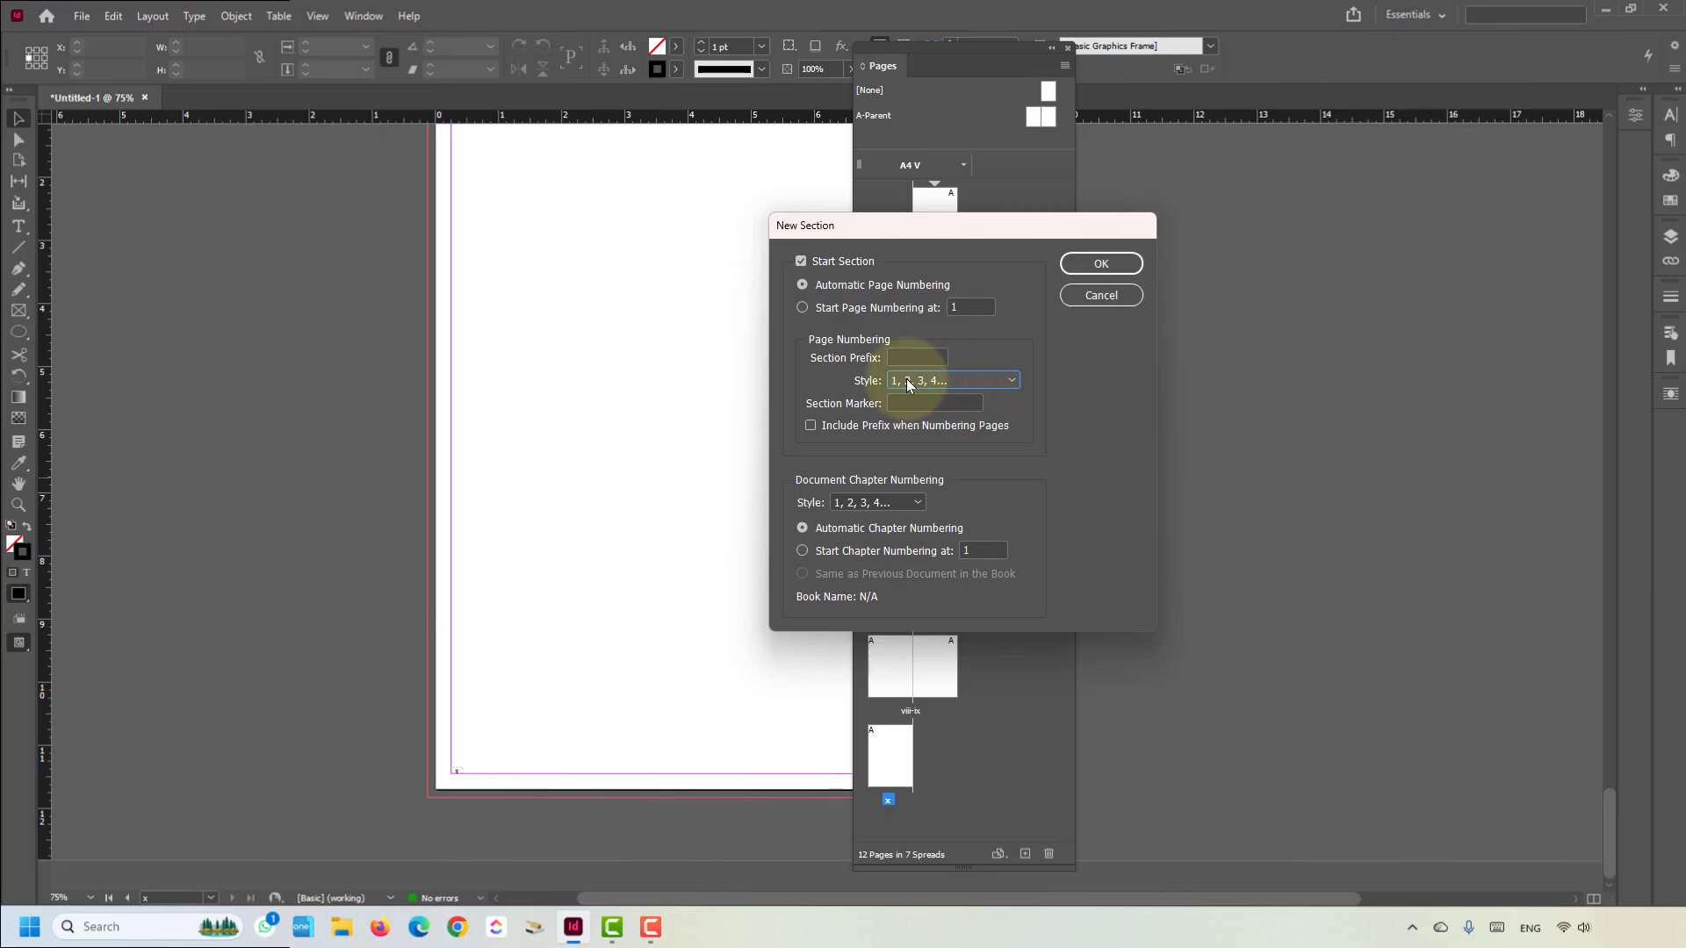
{"action": "left_click", "coordinate": [827, 311]}
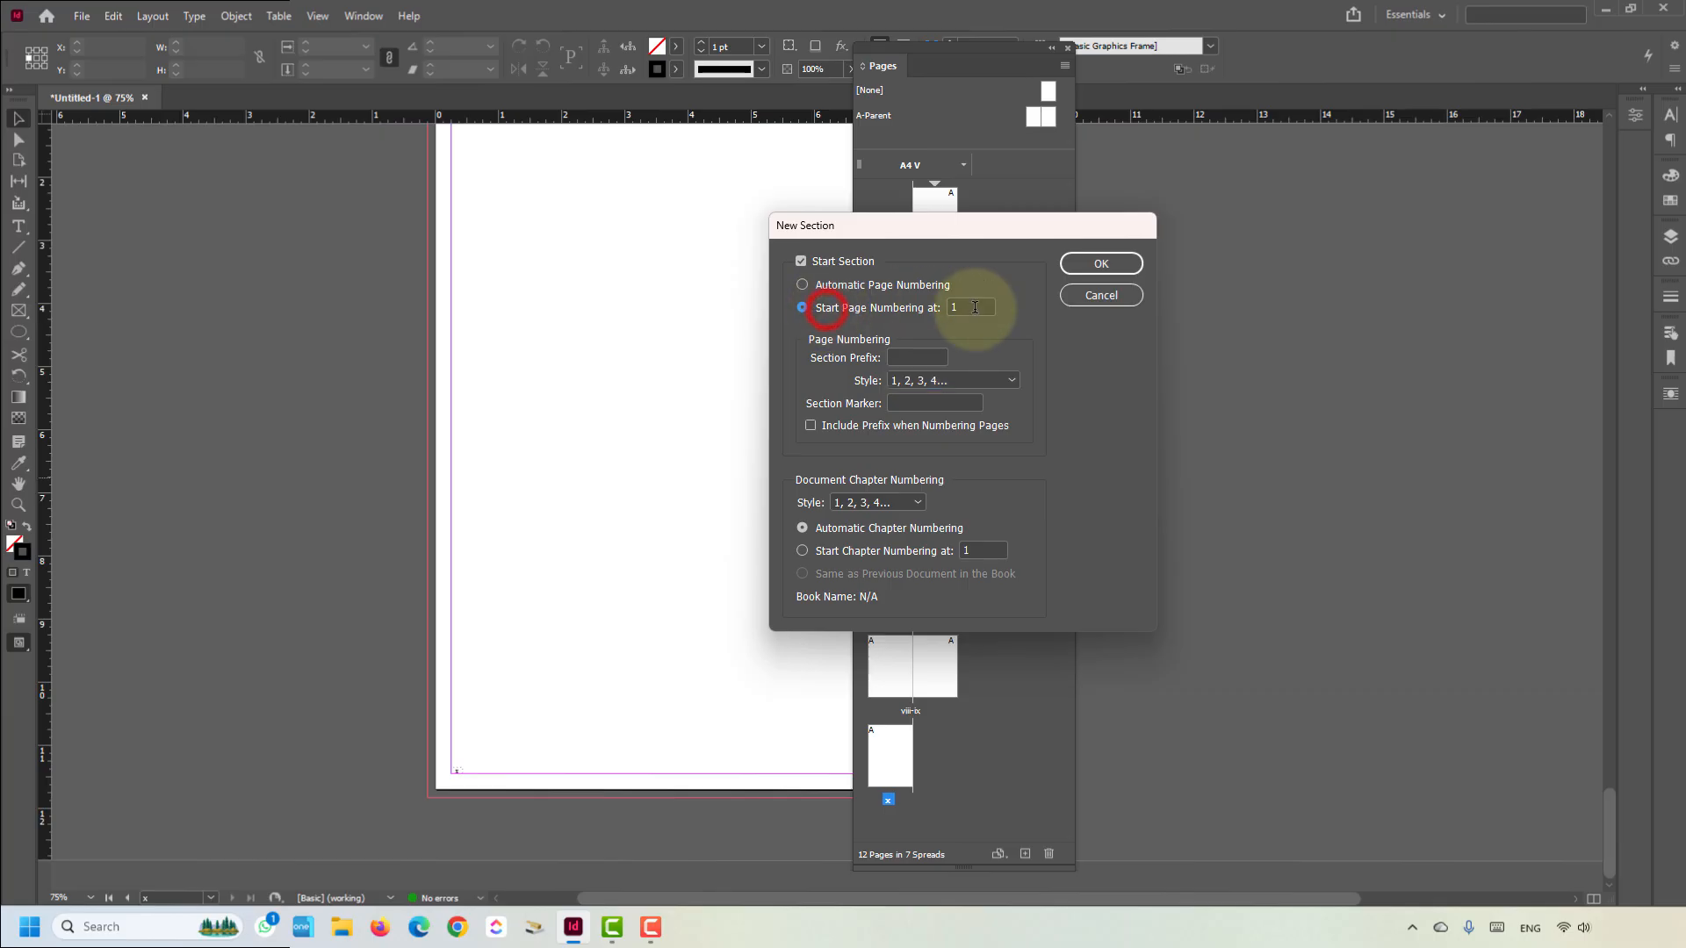
{"action": "left_click", "coordinate": [1100, 266]}
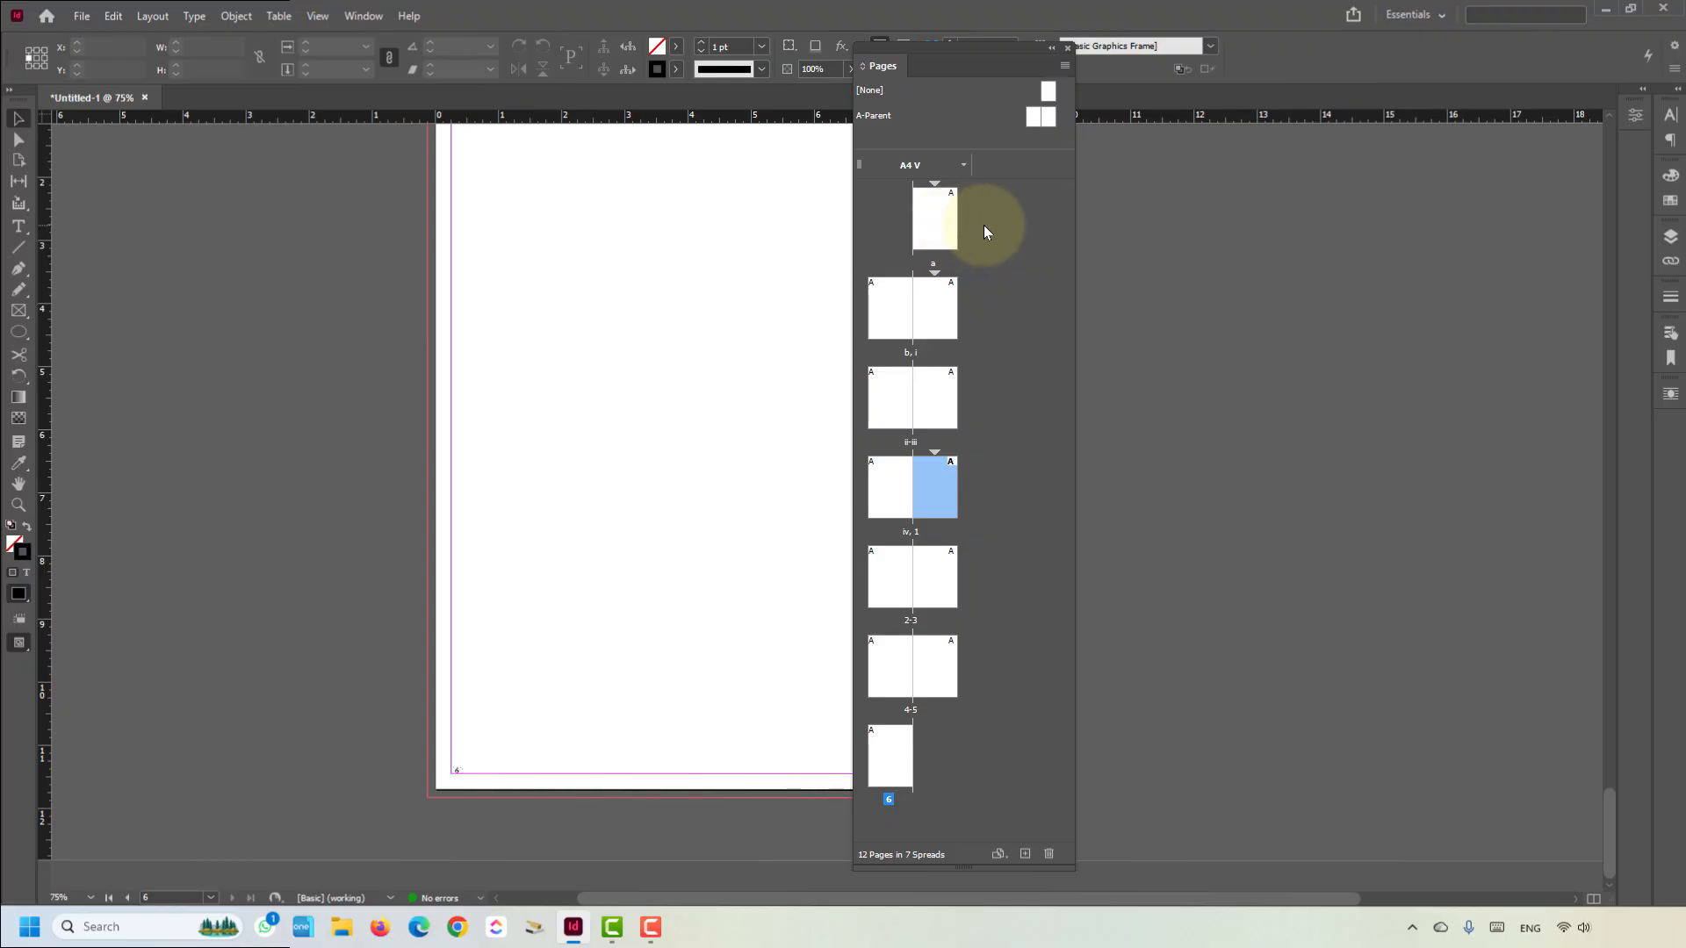
- Select the page ranges a–b, i–iv and 1–6 in turn to review the three numbering sections
{"action": "left_click", "coordinate": [948, 213]}
{"action": "left_click", "coordinate": [892, 303]}
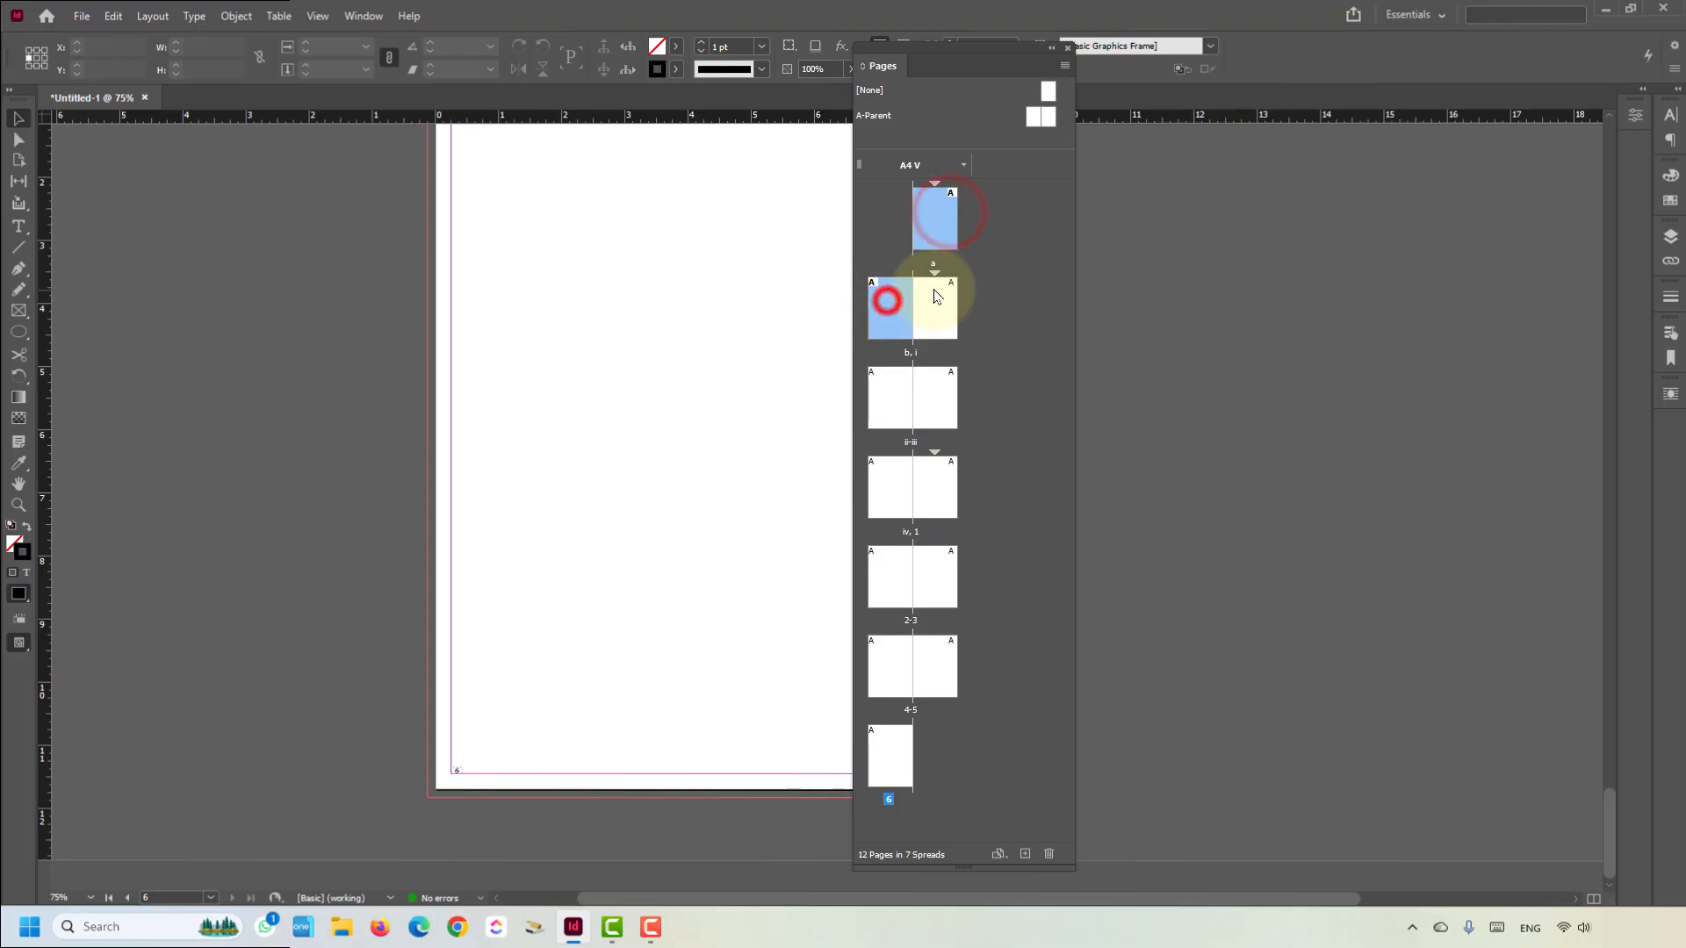
{"action": "left_click", "coordinate": [936, 301]}
{"action": "left_click", "coordinate": [892, 477], "text": "shift"}
{"action": "left_click", "coordinate": [941, 487]}
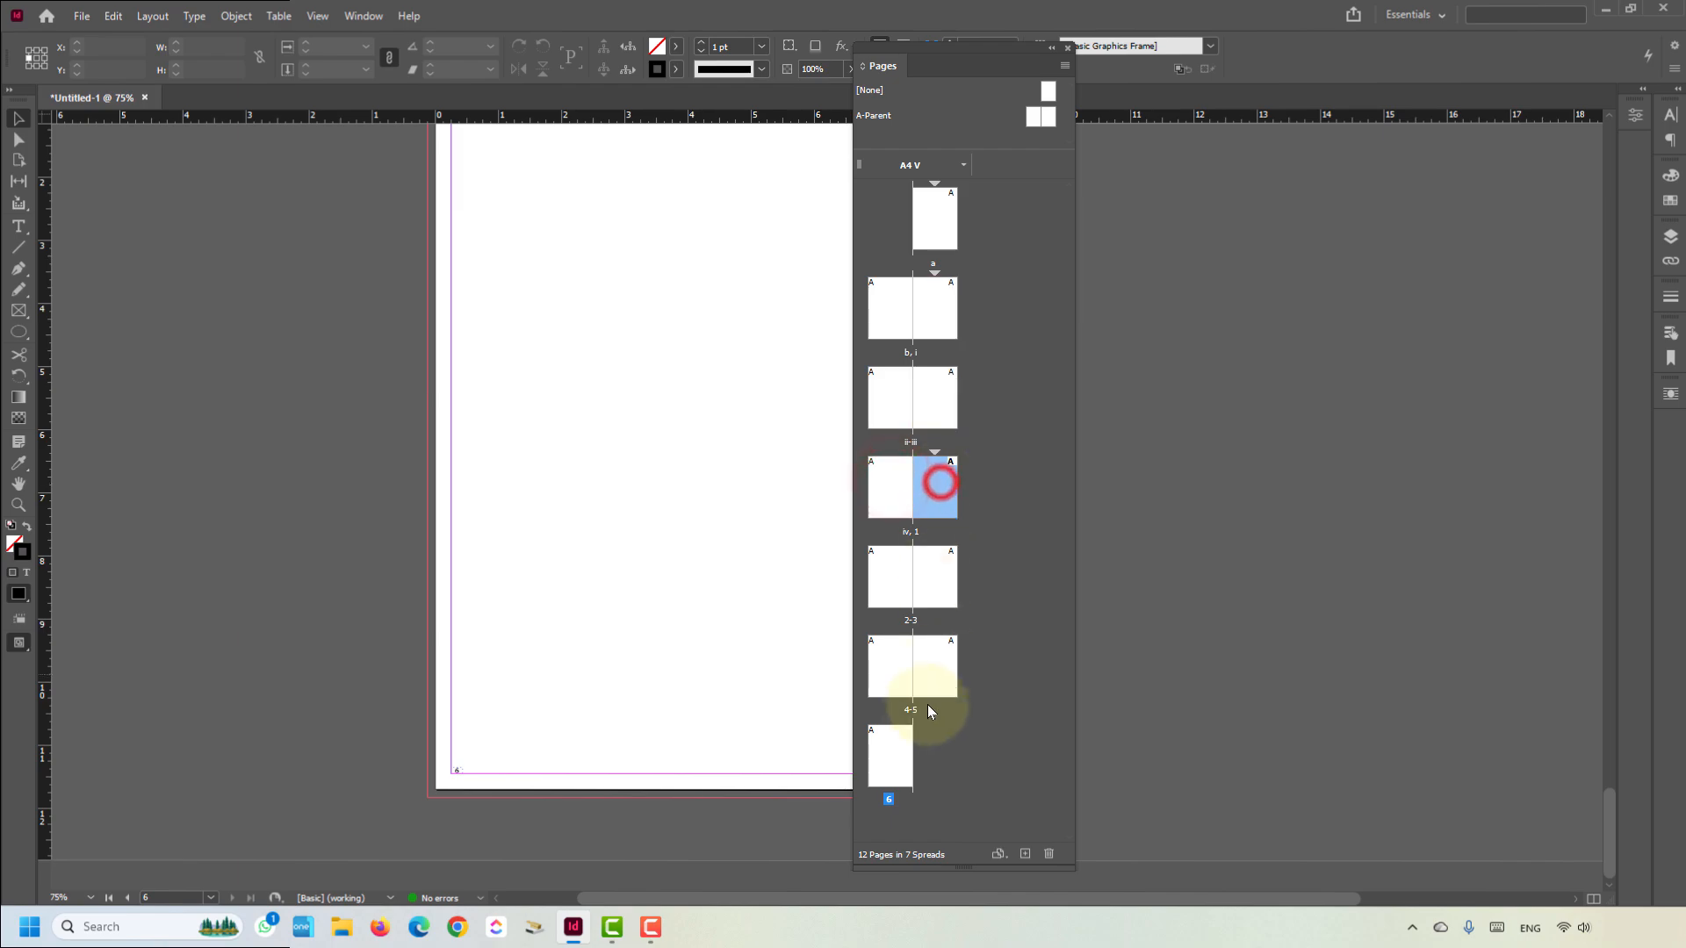
{"action": "left_click", "coordinate": [897, 751], "text": "shift"}
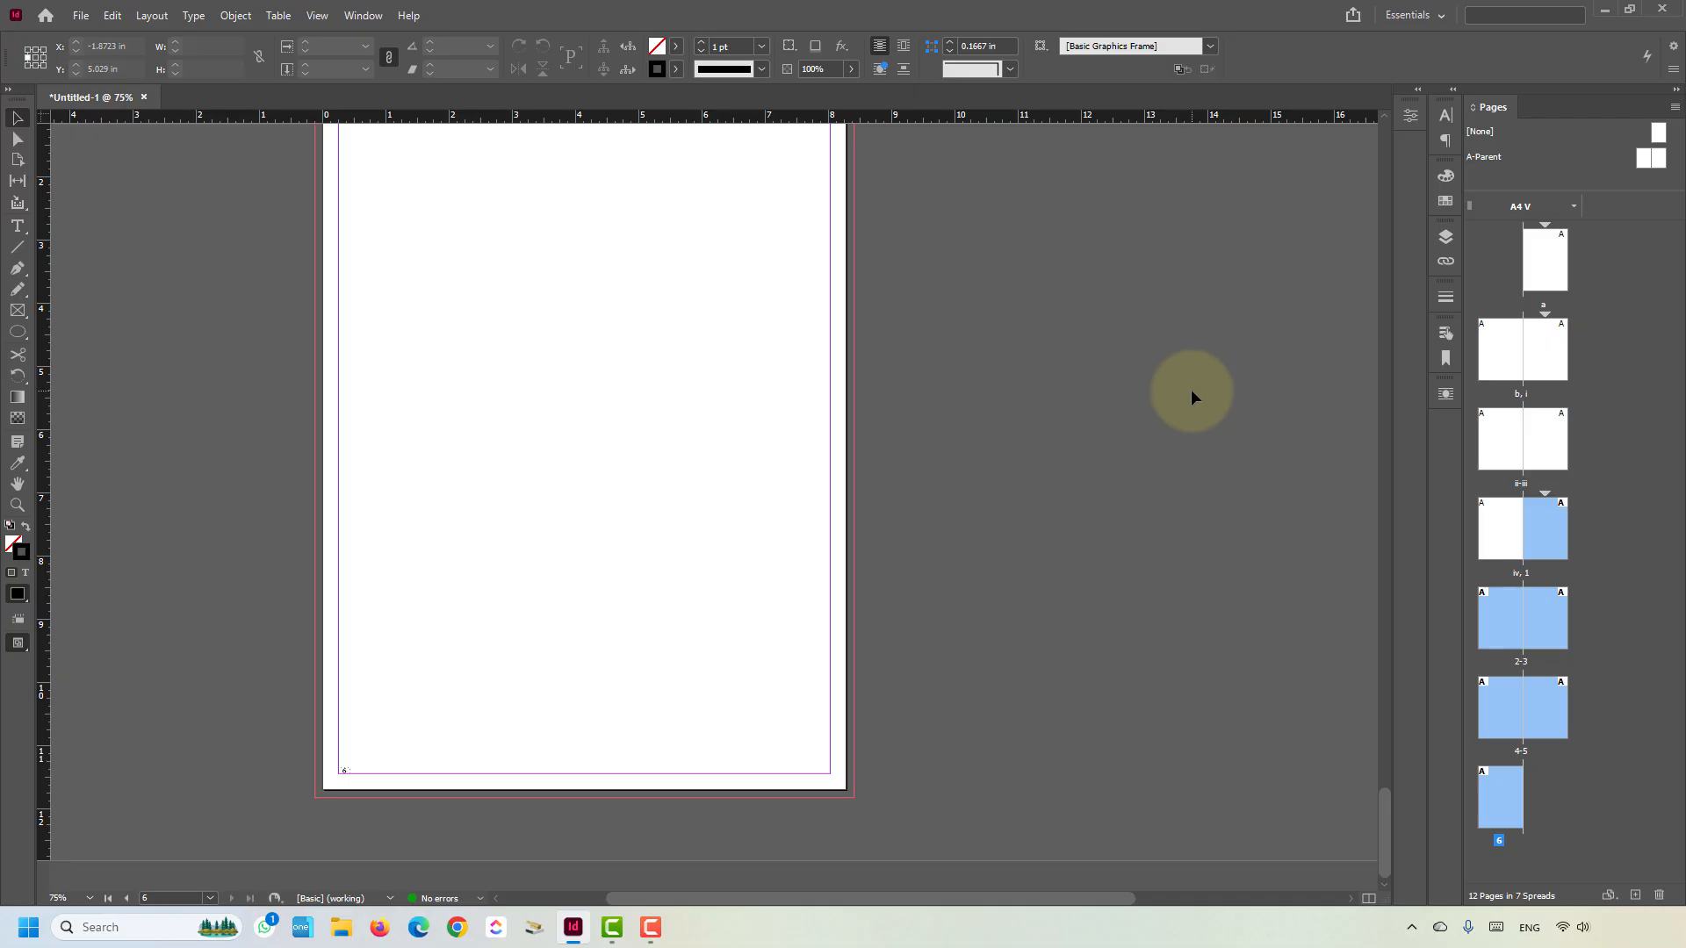
- Draw a rectangle about 0.4 by 0.35 in near the page number on page a and fill it with yellow C=0 M=0 Y=100 K=0
{"action": "double_click", "coordinate": [1544, 267]}
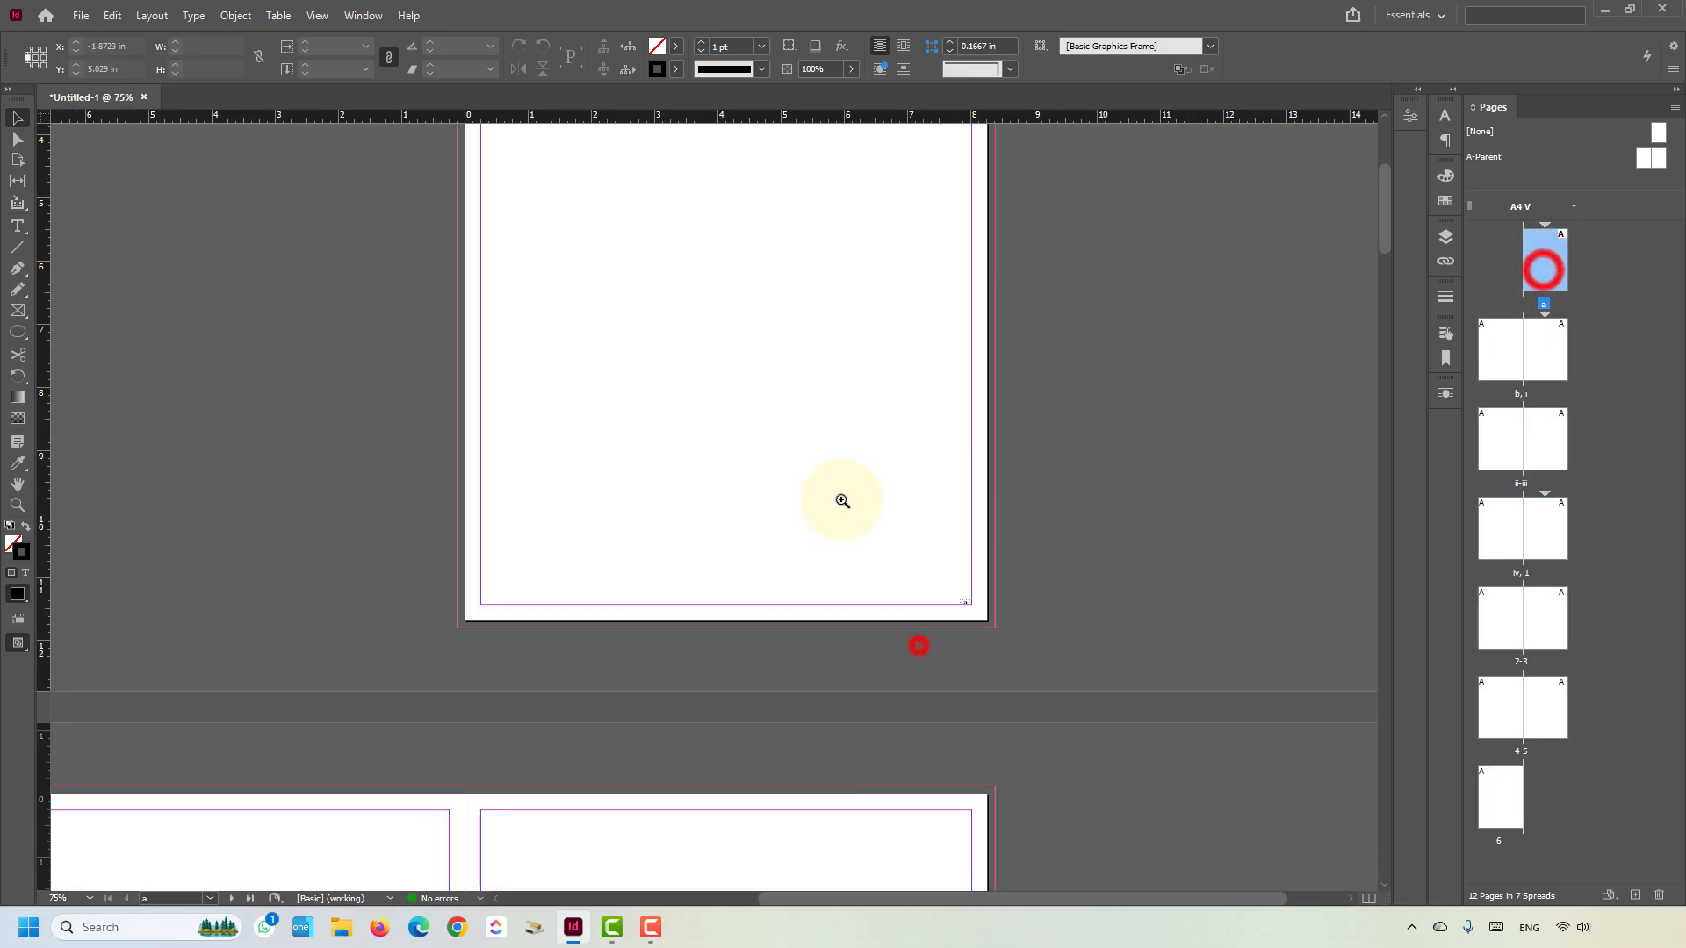
{"action": "key", "text": "m"}
{"action": "left_click_drag", "start_coordinate": [528, 325], "coordinate": [656, 434]}
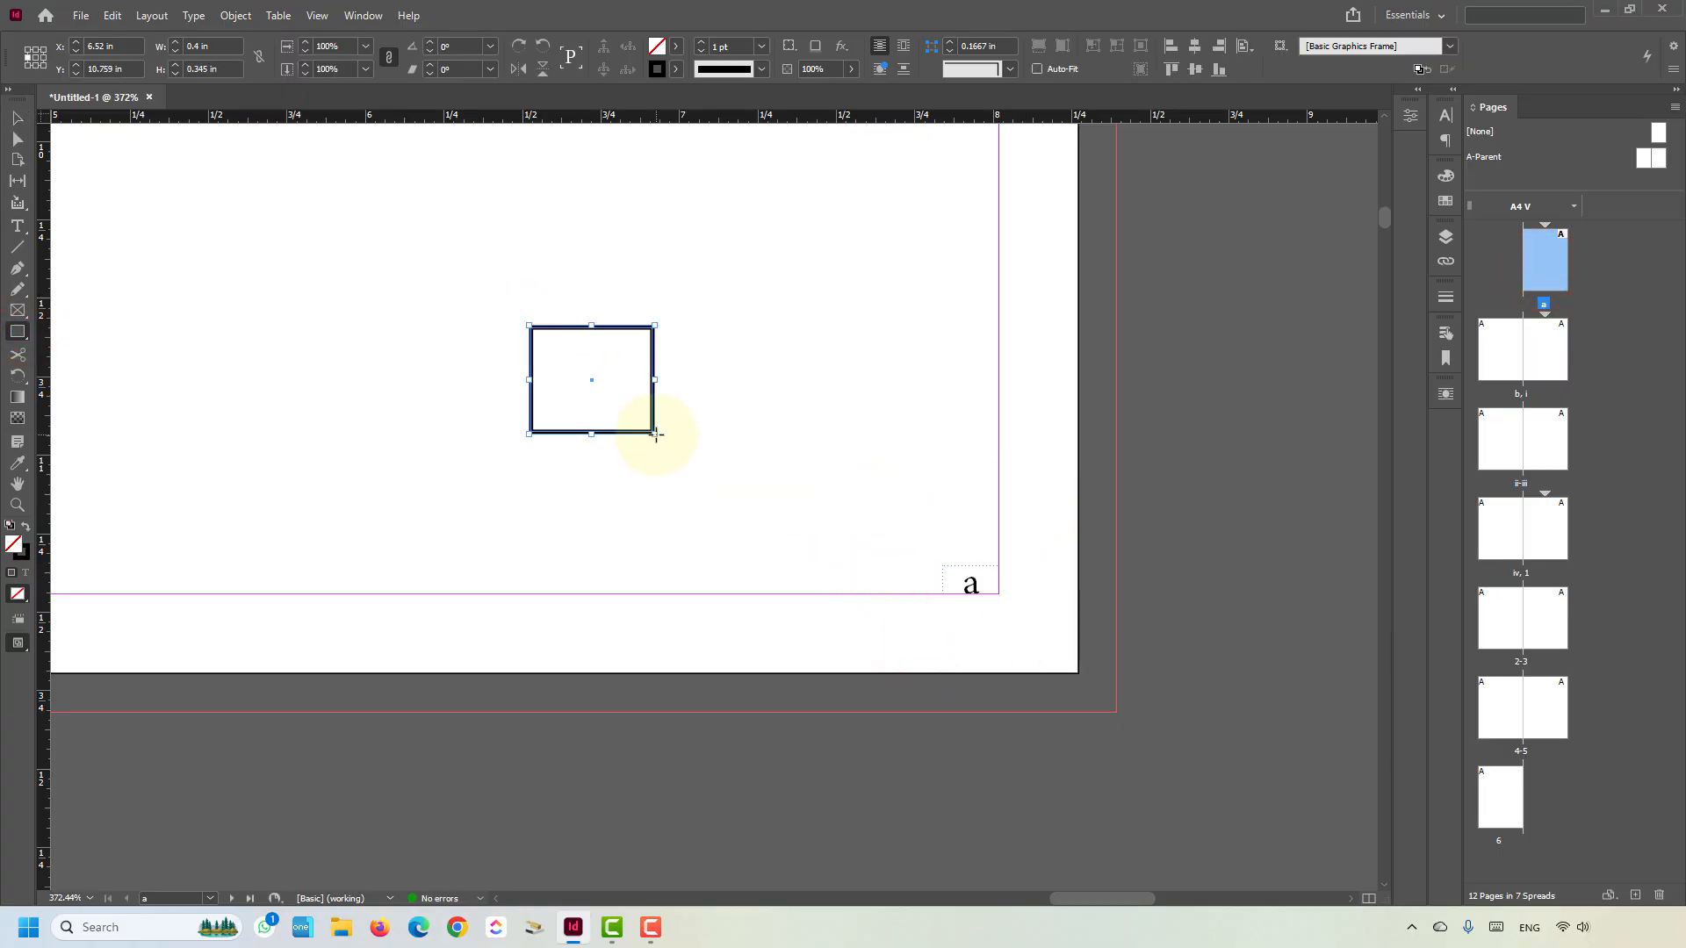
{"action": "key", "text": "shift+x"}
{"action": "left_click", "coordinate": [675, 47]}
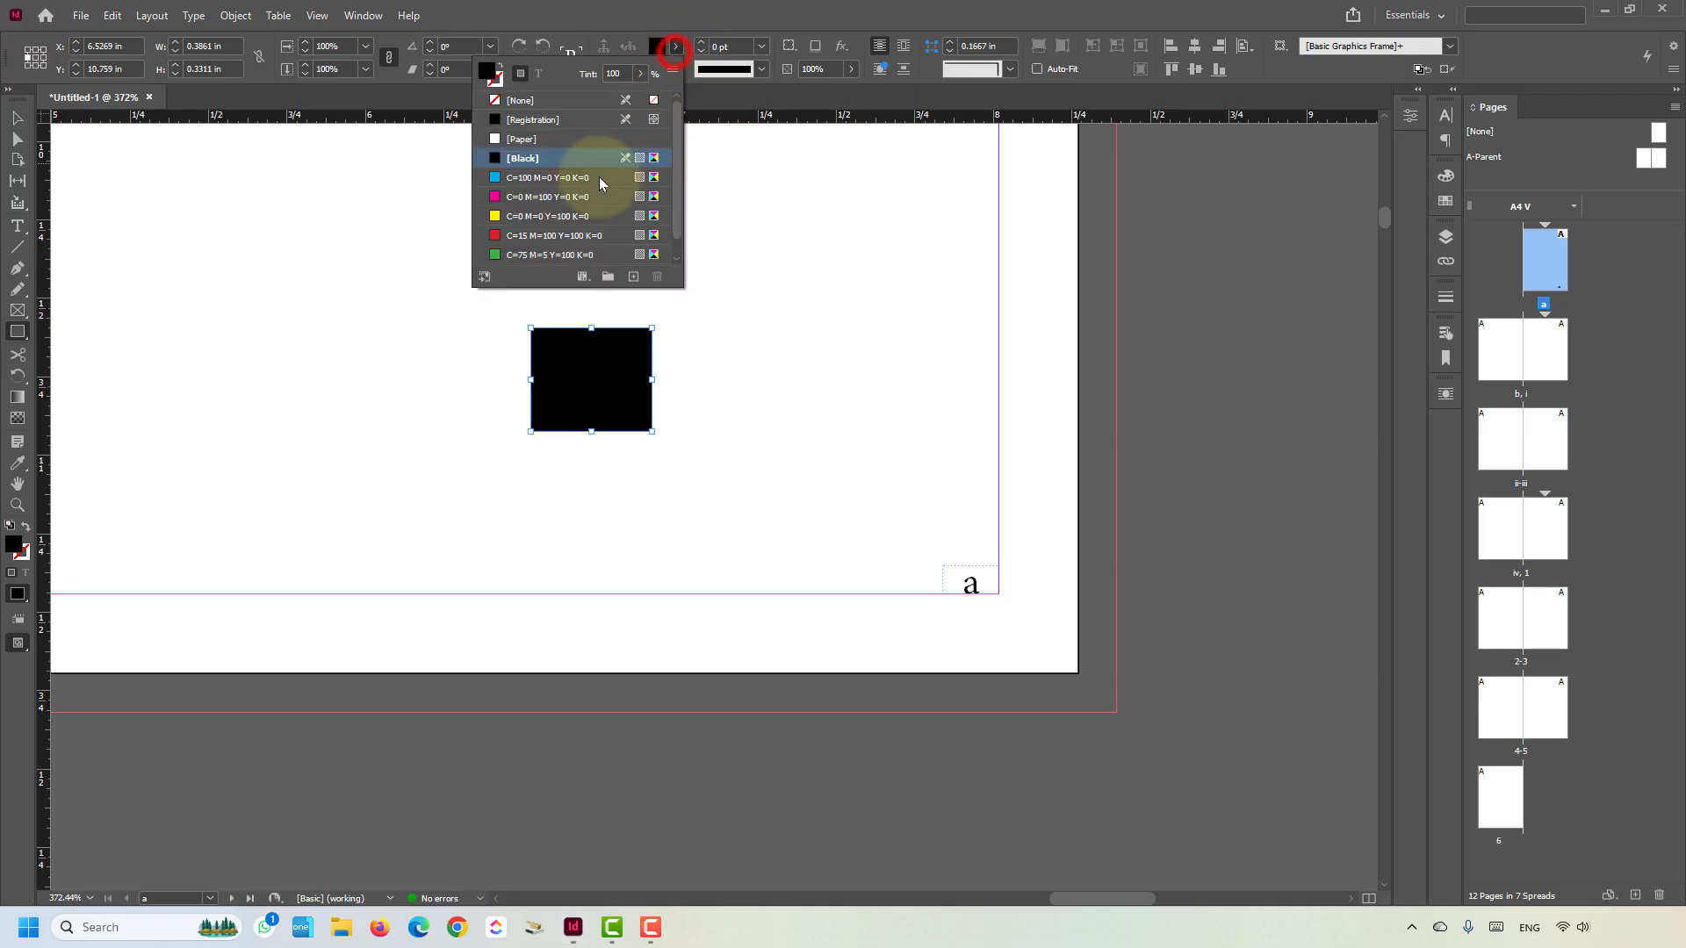
{"action": "left_click", "coordinate": [562, 216]}
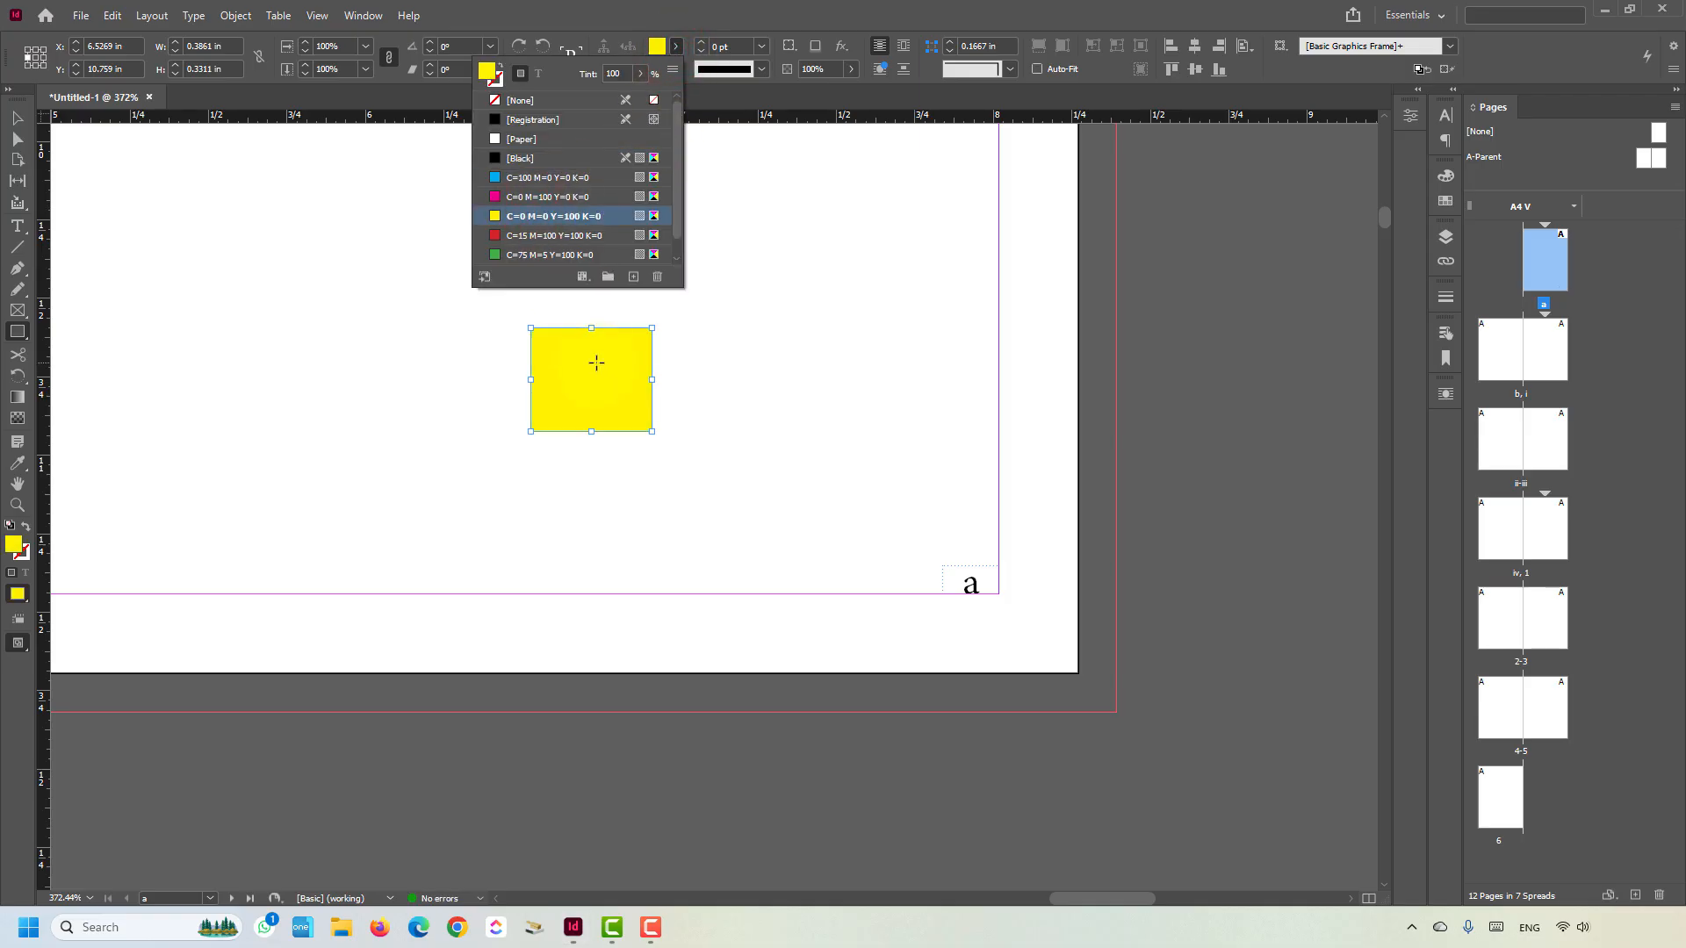
{"action": "left_click", "coordinate": [784, 17]}
- Move the yellow rectangle closer to the page number, to about X 7.09 in and Y 10.99 in
{"action": "key", "text": "v"}
{"action": "left_click_drag", "start_coordinate": [584, 379], "coordinate": [770, 462]}
{"action": "left_click", "coordinate": [779, 530]}
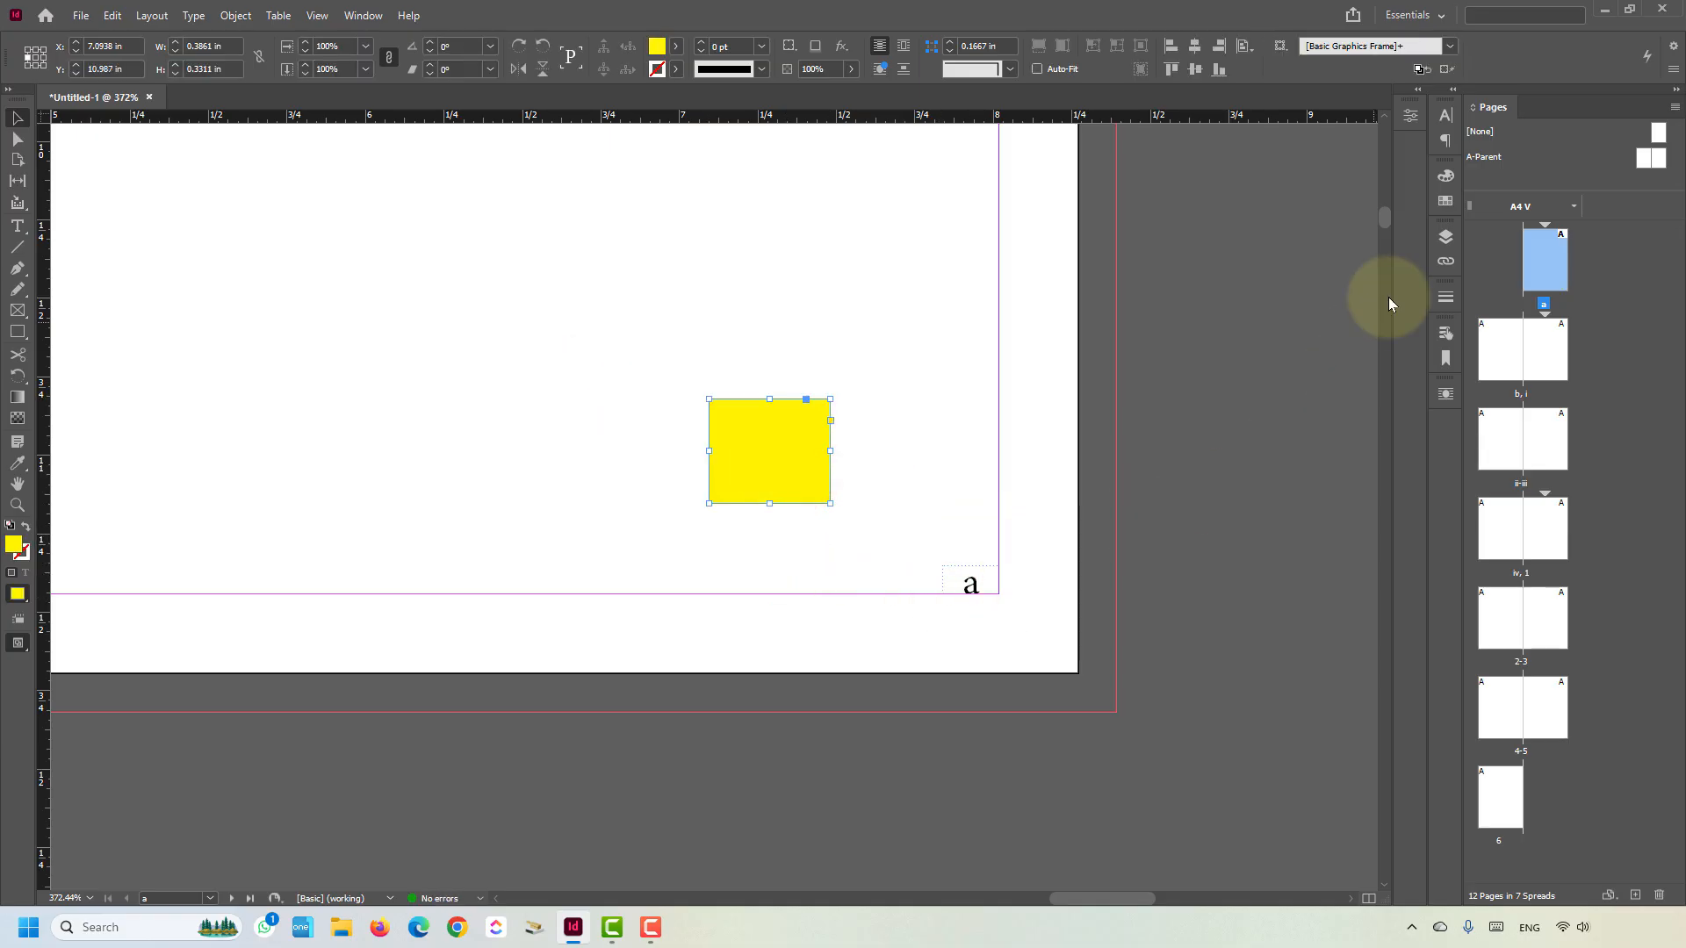
- Open the A-Parent spread with both page number markers in view and display the document's layers
{"action": "double_click", "coordinate": [1650, 159]}
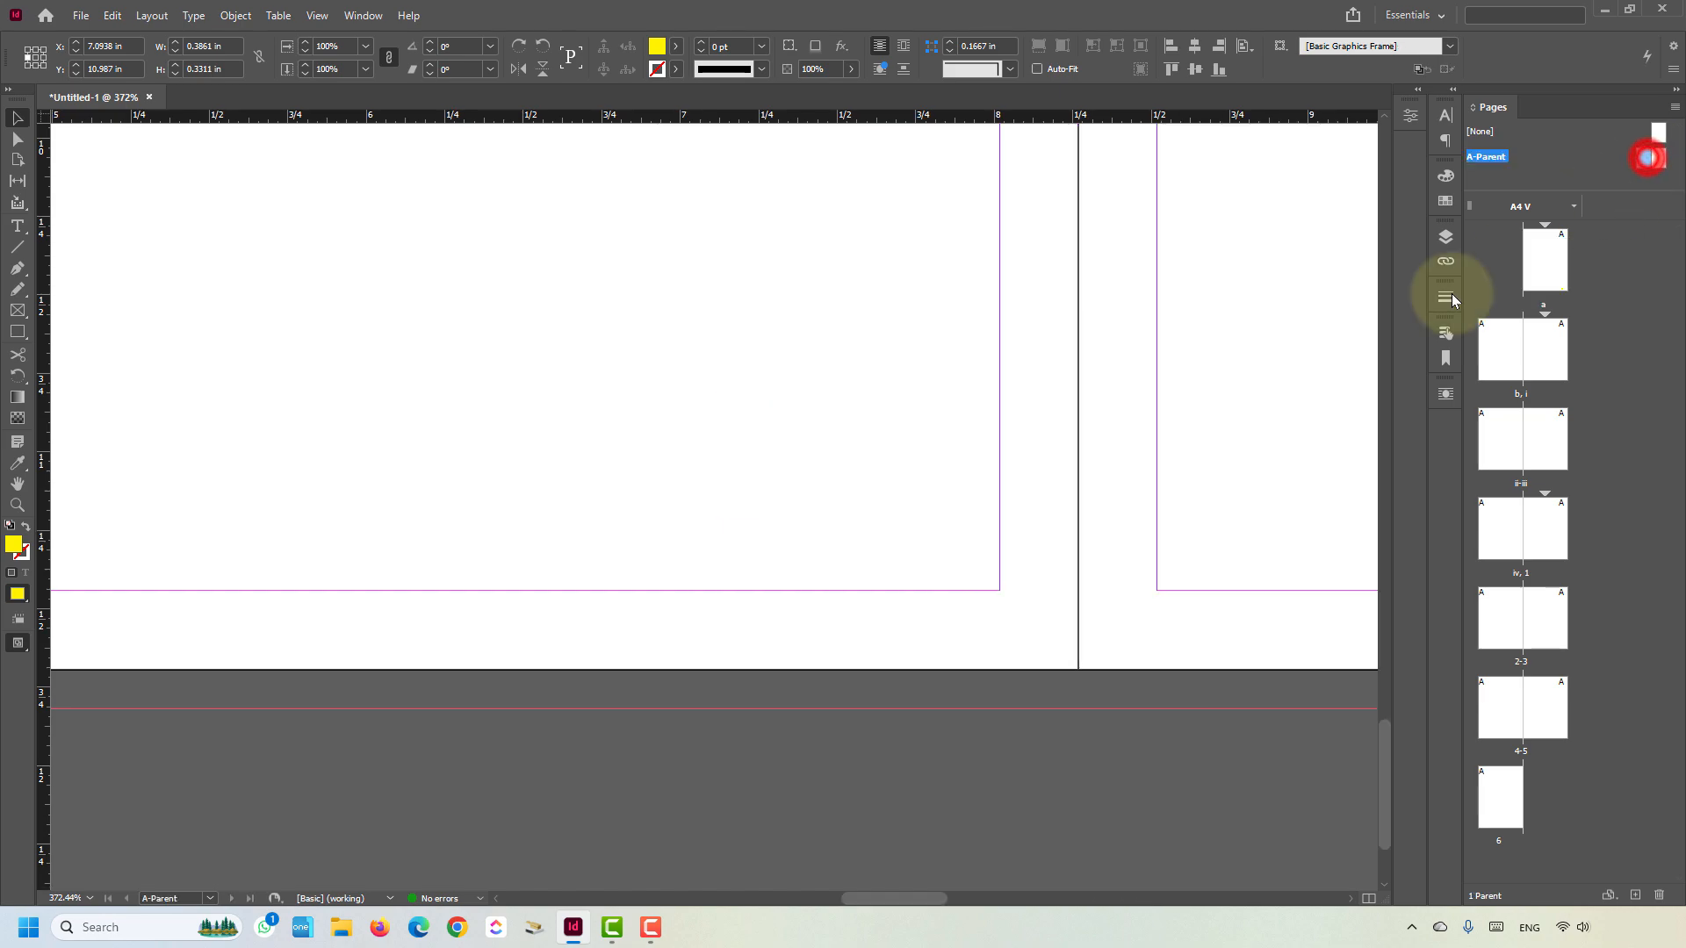
{"action": "left_click", "coordinate": [843, 421]}
{"action": "left_click", "coordinate": [881, 448]}
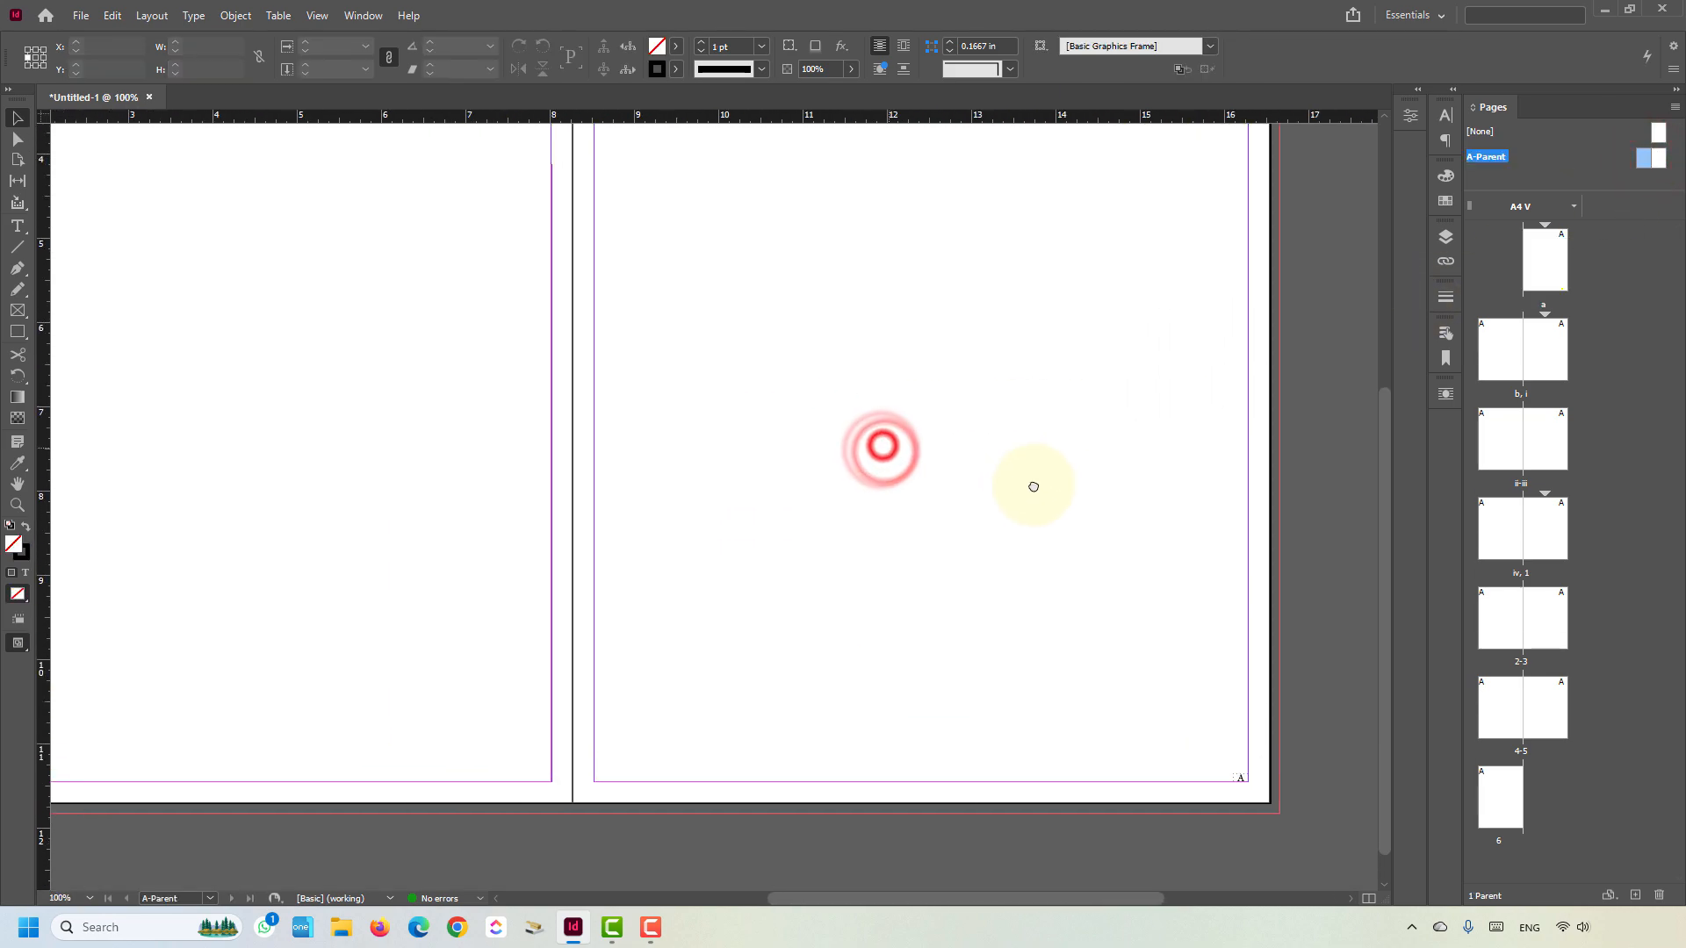
{"action": "left_click", "coordinate": [998, 489]}
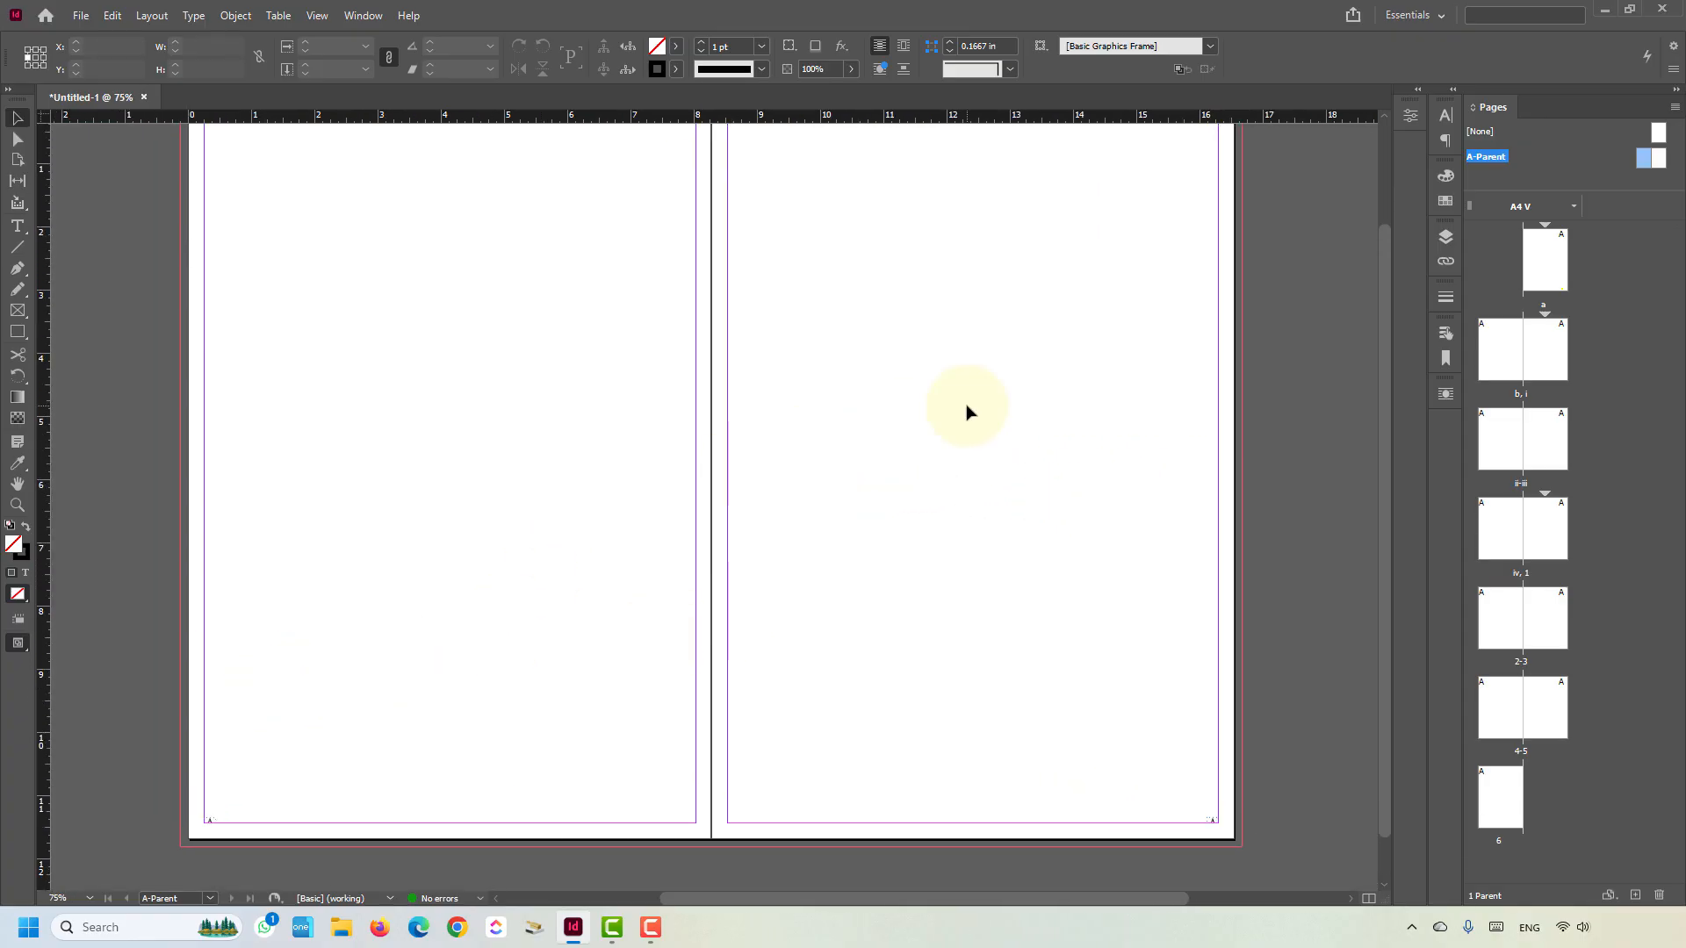
{"action": "left_click", "coordinate": [363, 16]}
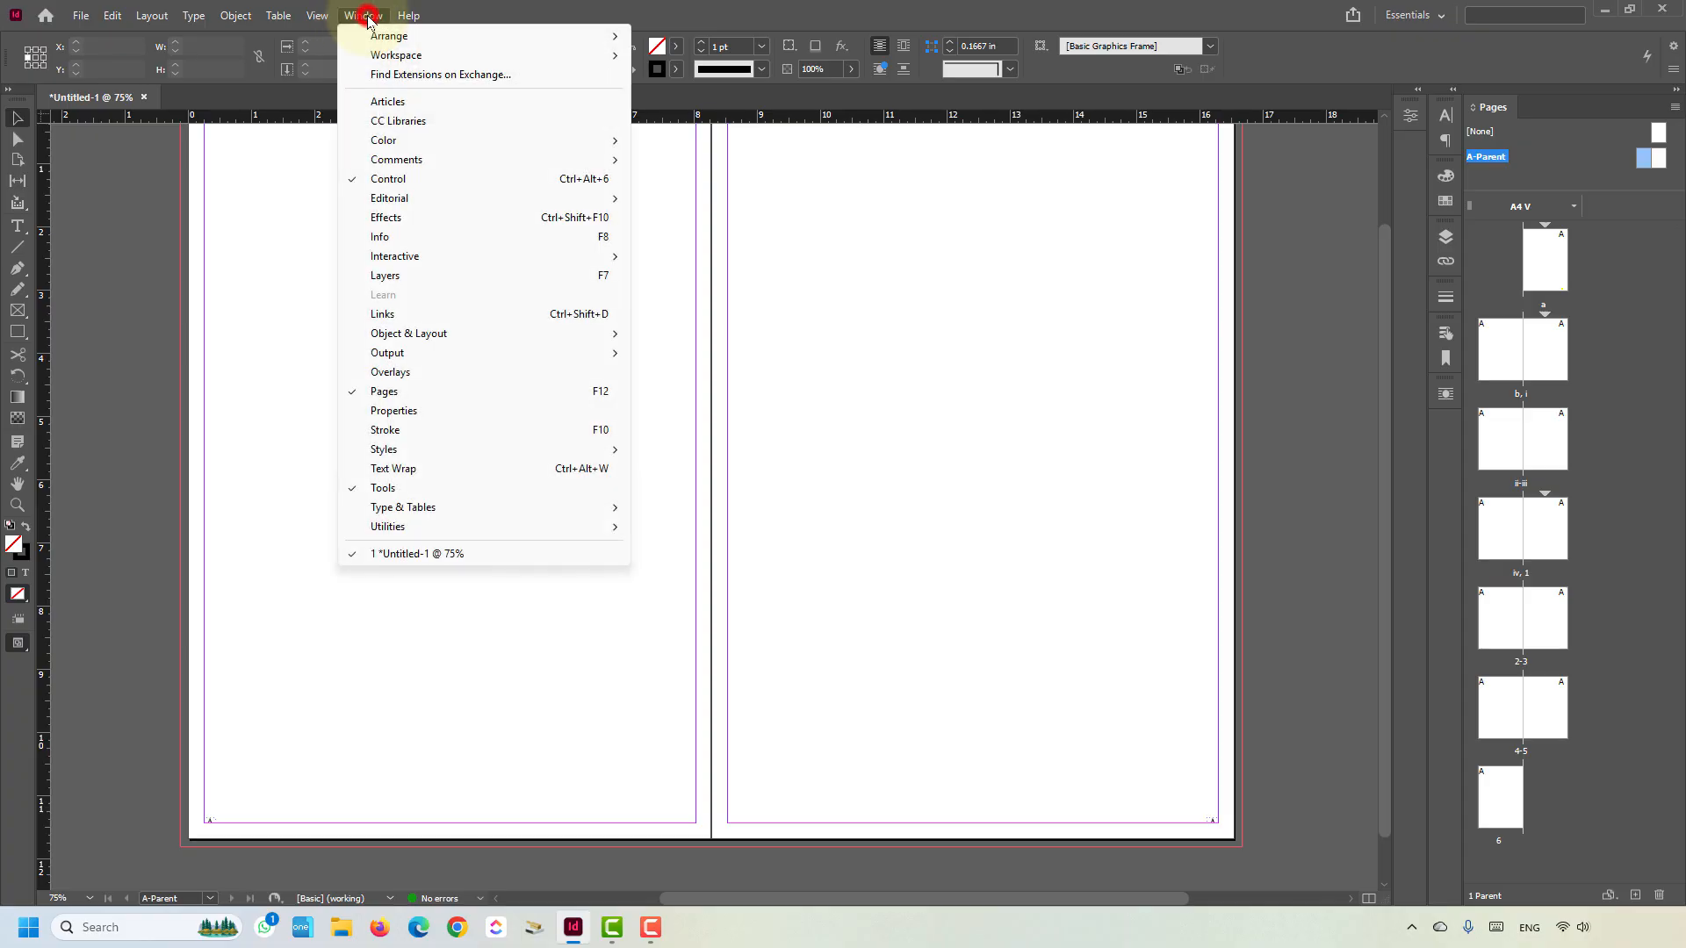
{"action": "left_click", "coordinate": [434, 275]}
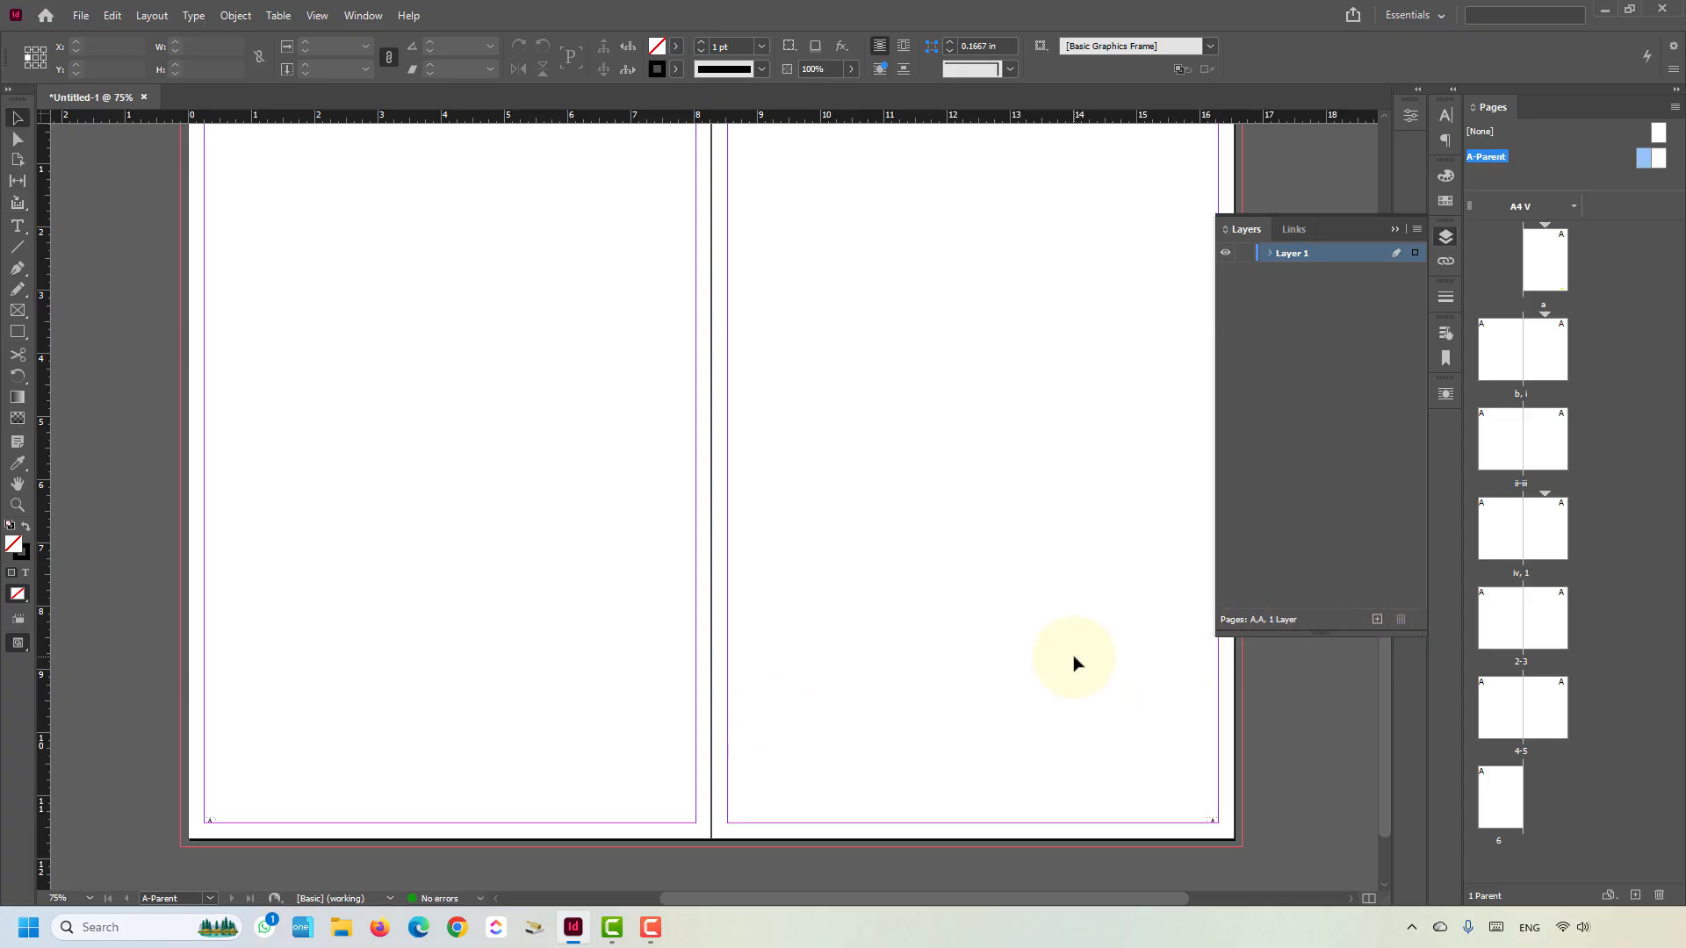
- Add a new layer above Layer 1 and name it Page Numbers
{"action": "left_click", "coordinate": [1377, 620]}
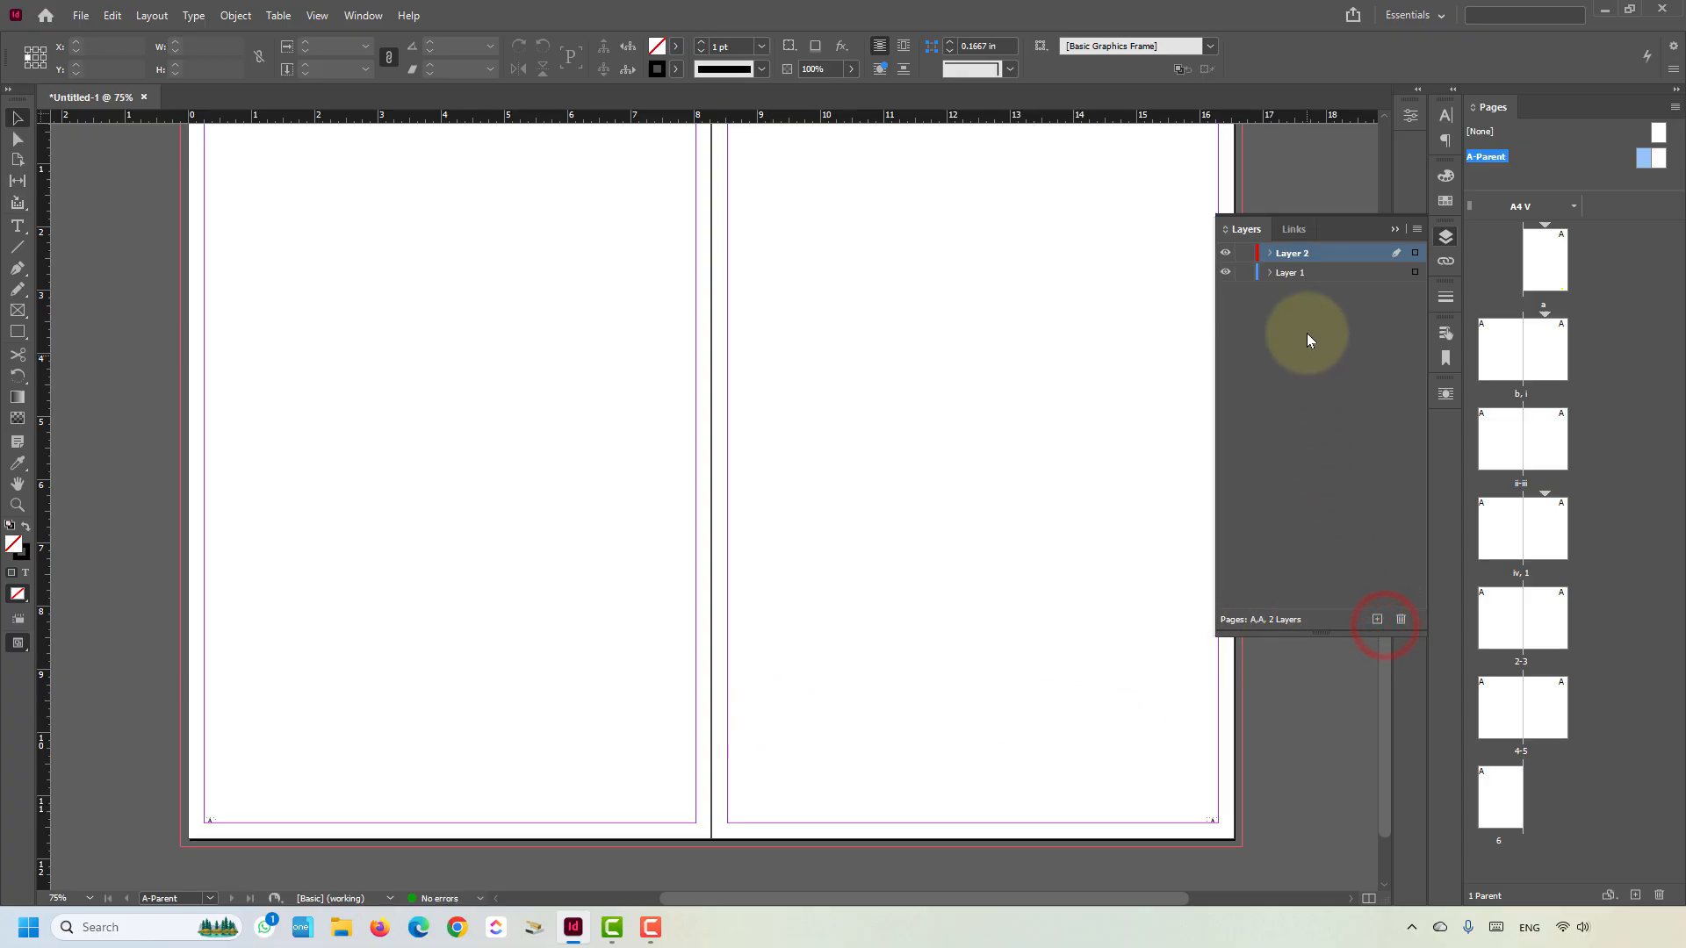
{"action": "double_click", "coordinate": [1291, 255]}
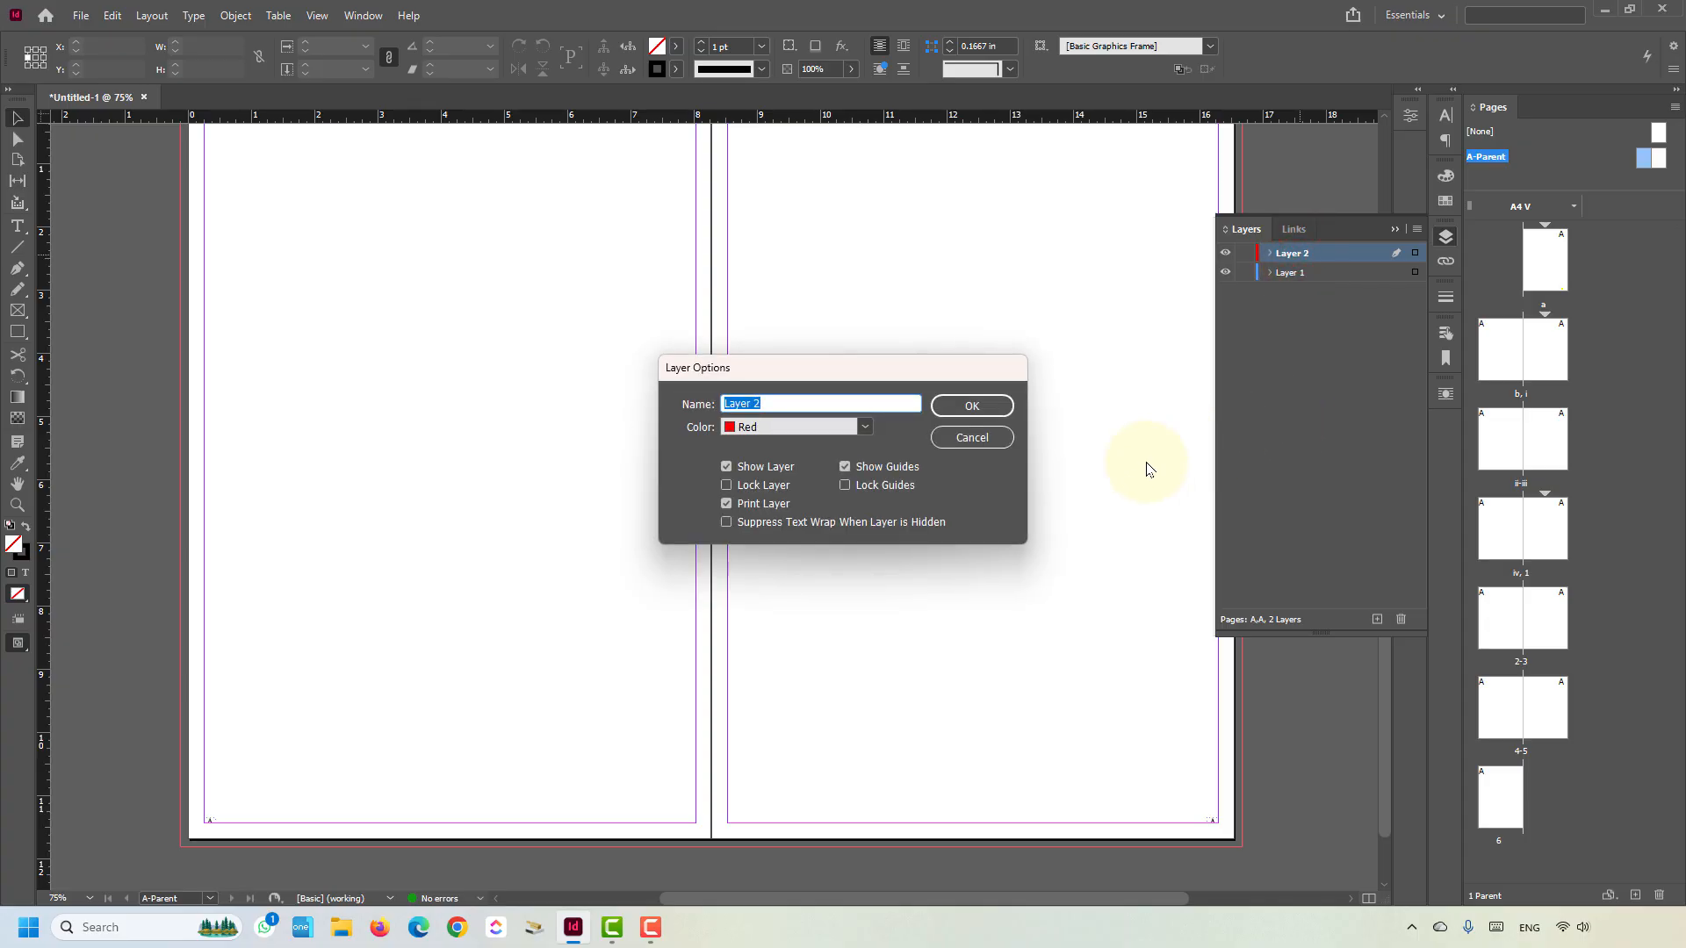
{"action": "type", "text": "Page Nu"}
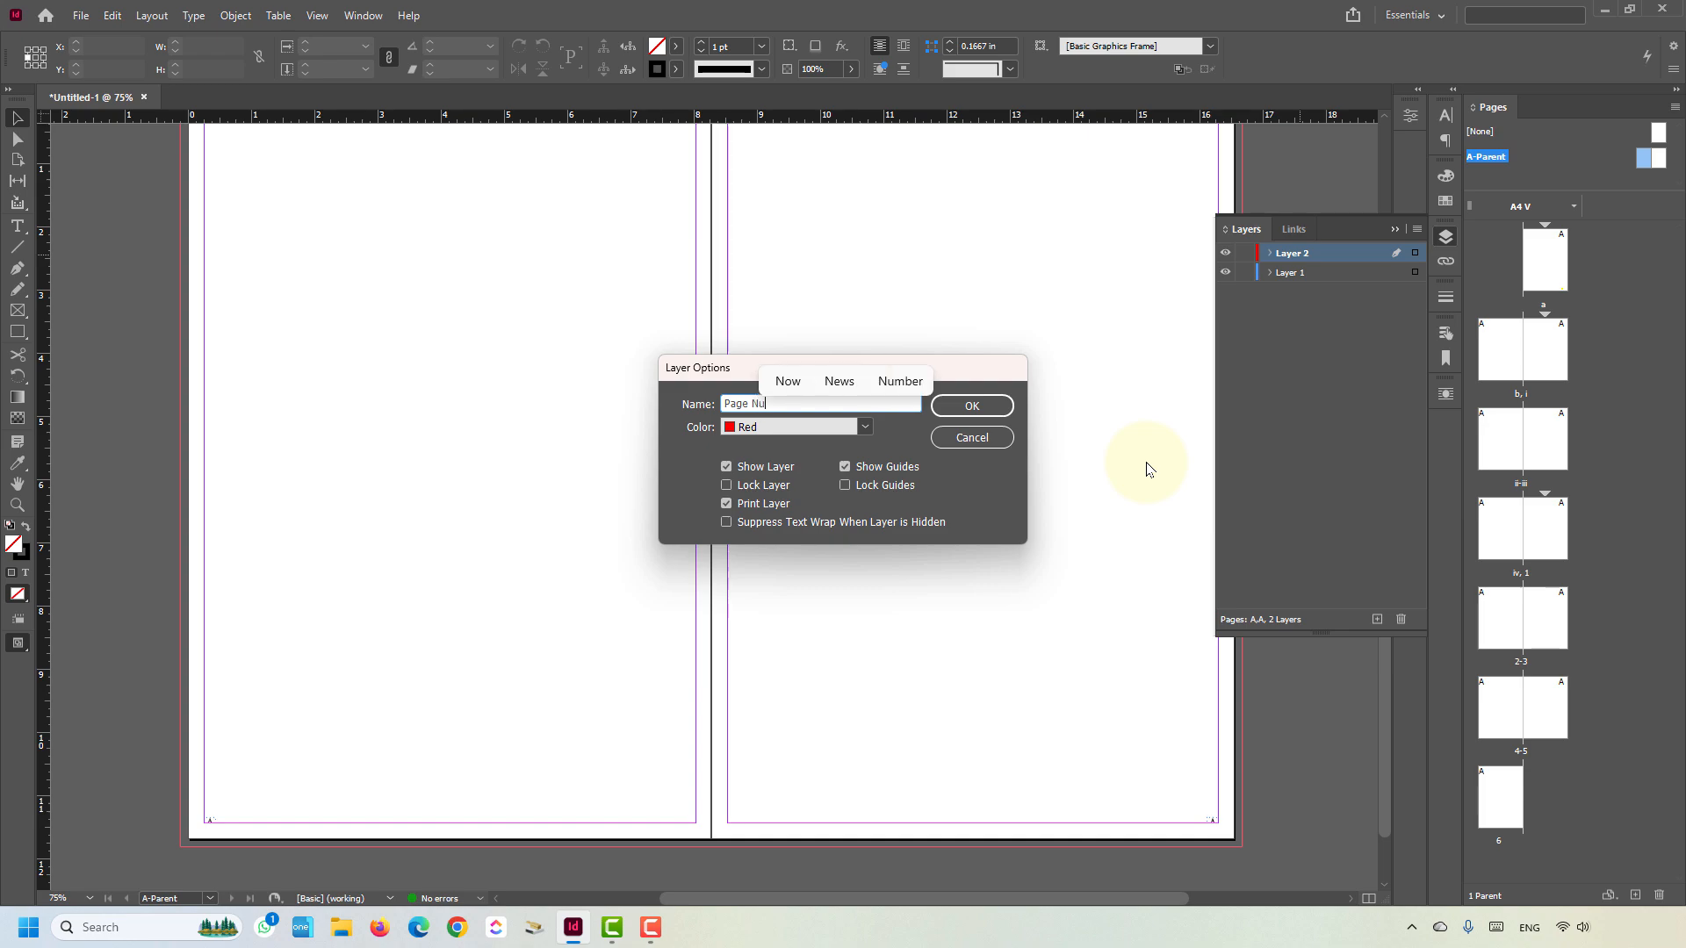
{"action": "type", "text": "mbers"}
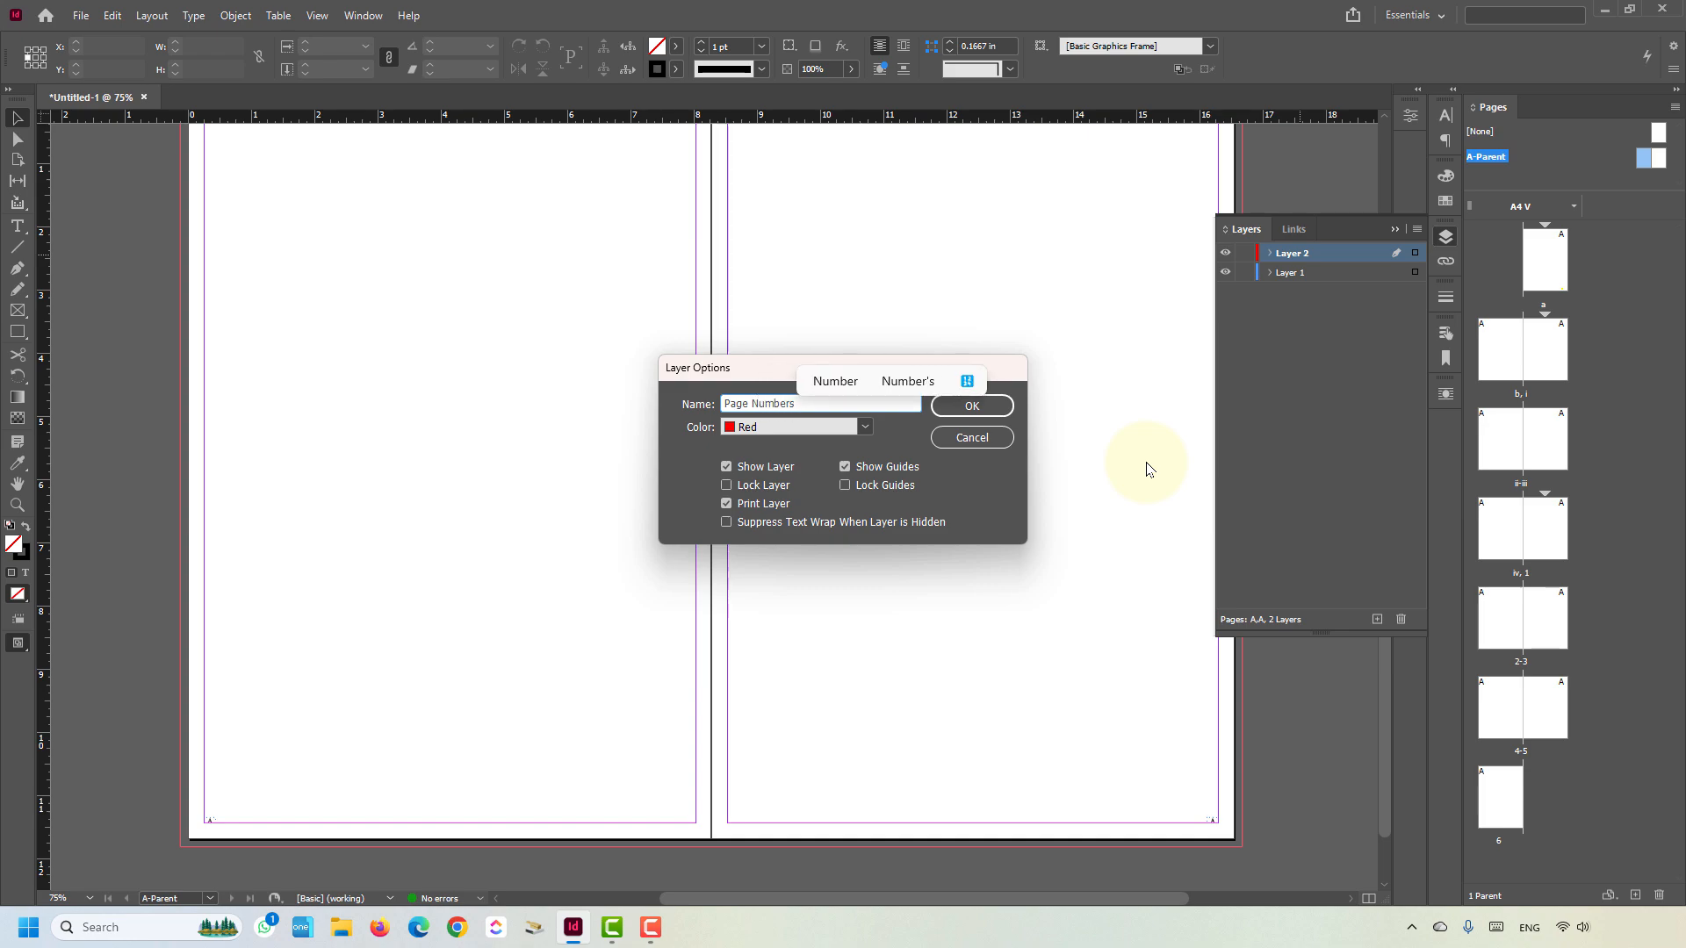
{"action": "left_click", "coordinate": [998, 404]}
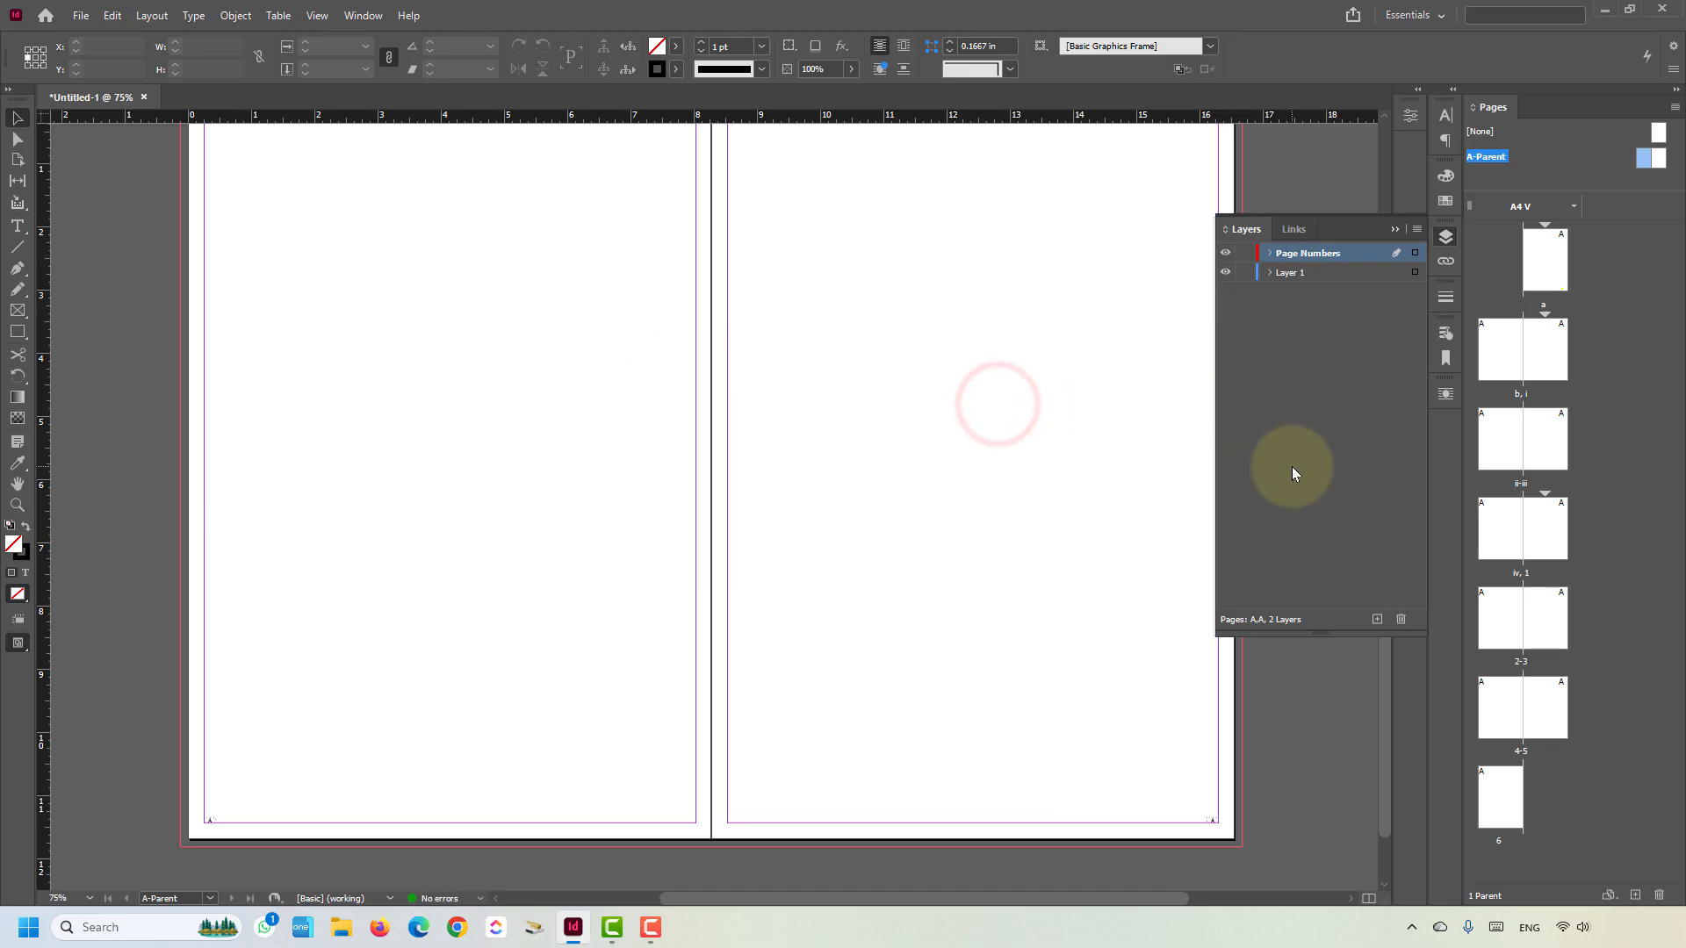
- Cut both page number frames from Layer 1 on the A-Parent spread
{"action": "left_click", "coordinate": [1316, 278]}
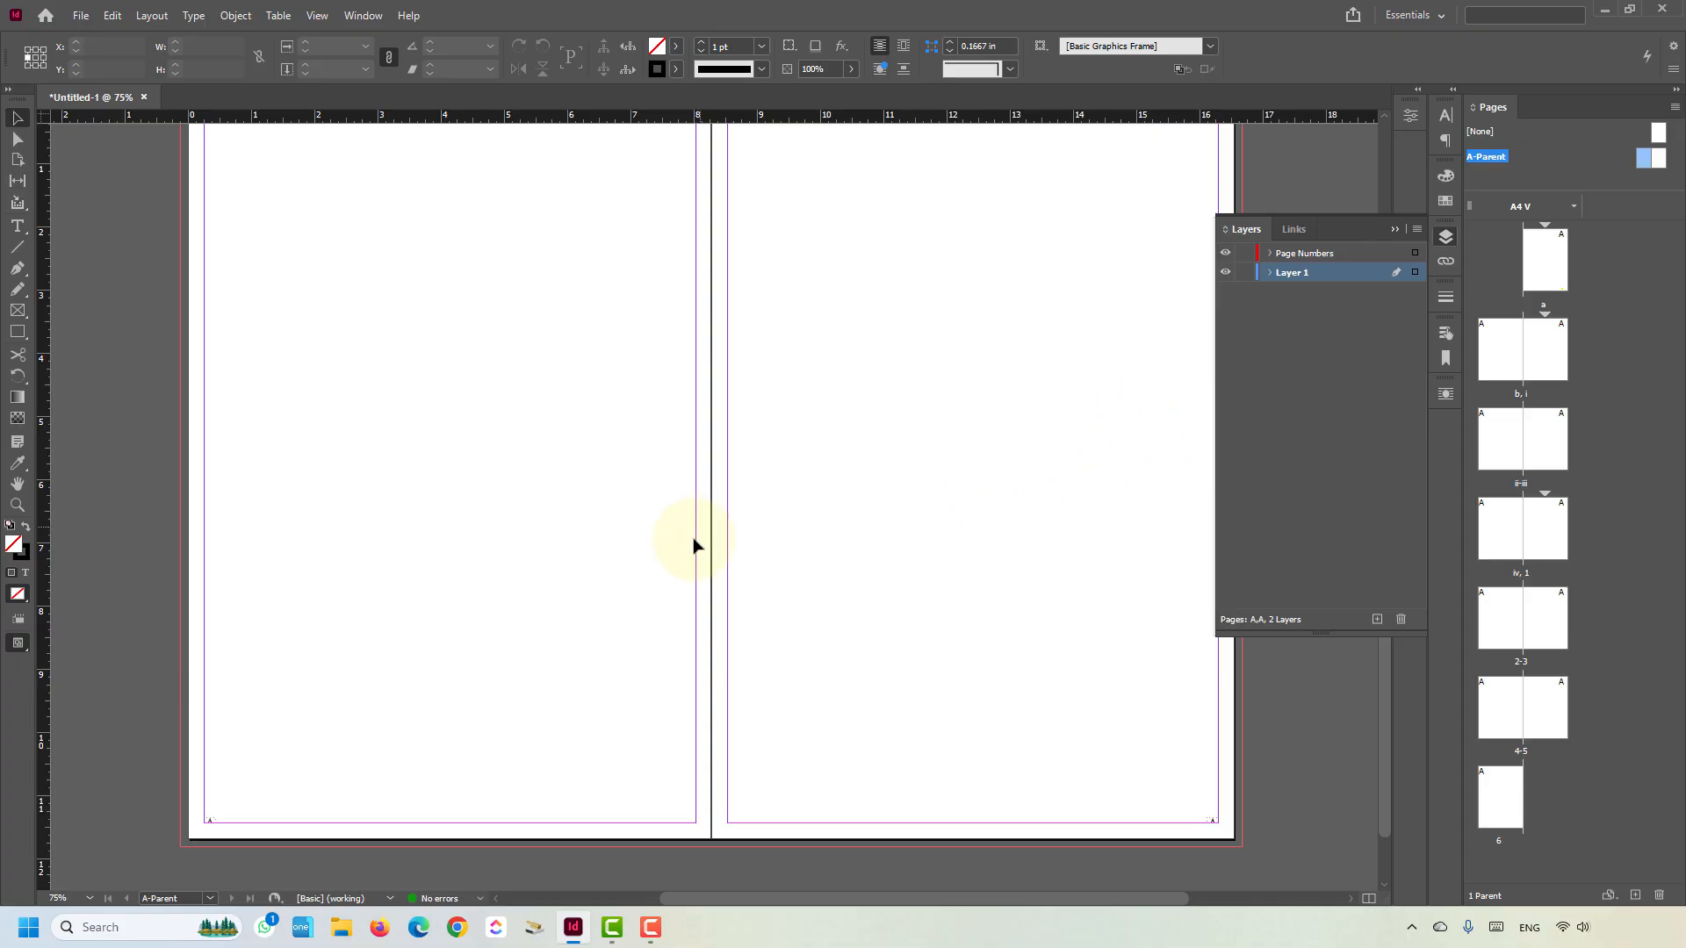
{"action": "left_click_drag", "start_coordinate": [170, 757], "coordinate": [1243, 855]}
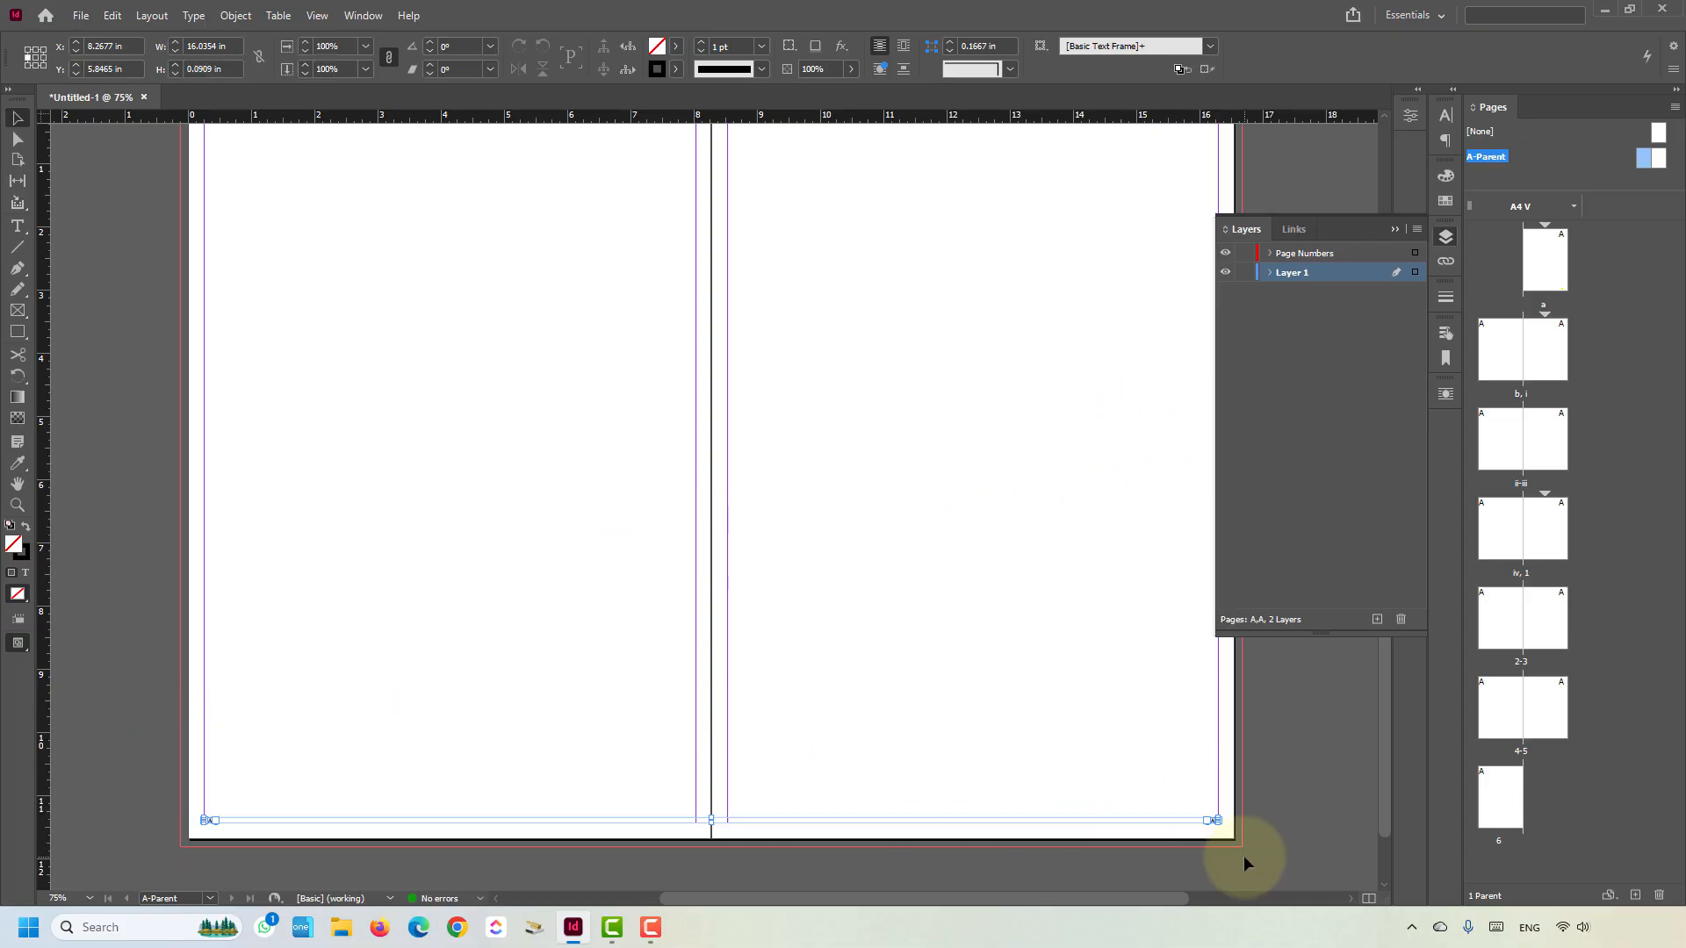
{"action": "left_click", "coordinate": [112, 15]}
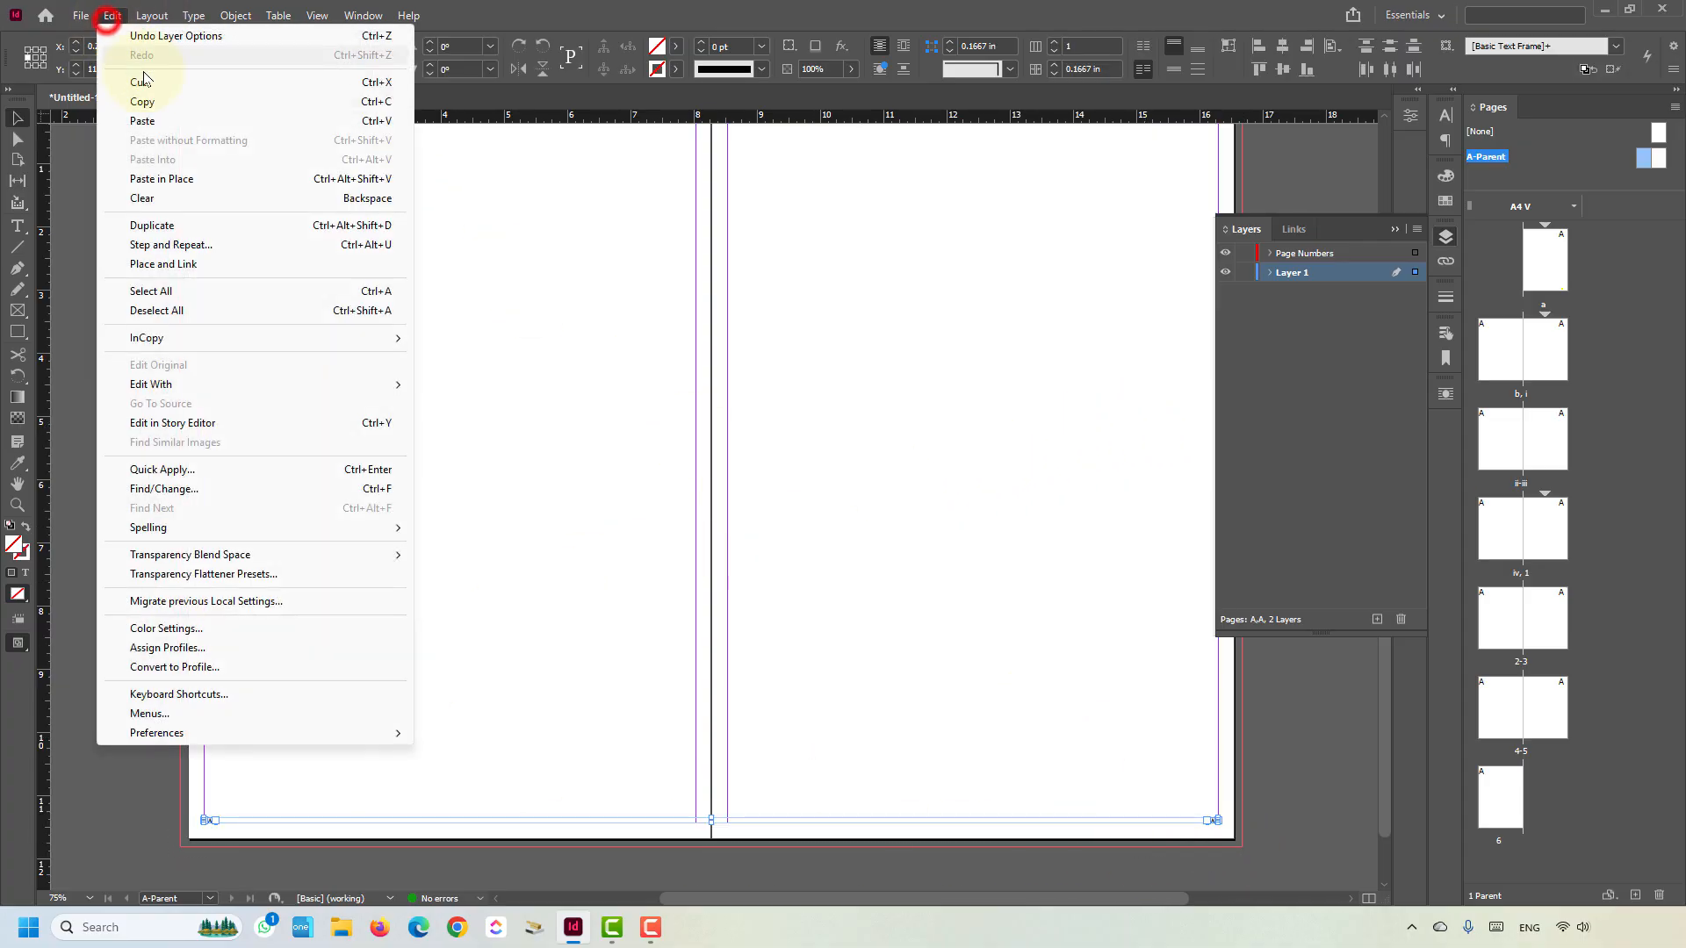
{"action": "left_click", "coordinate": [145, 79]}
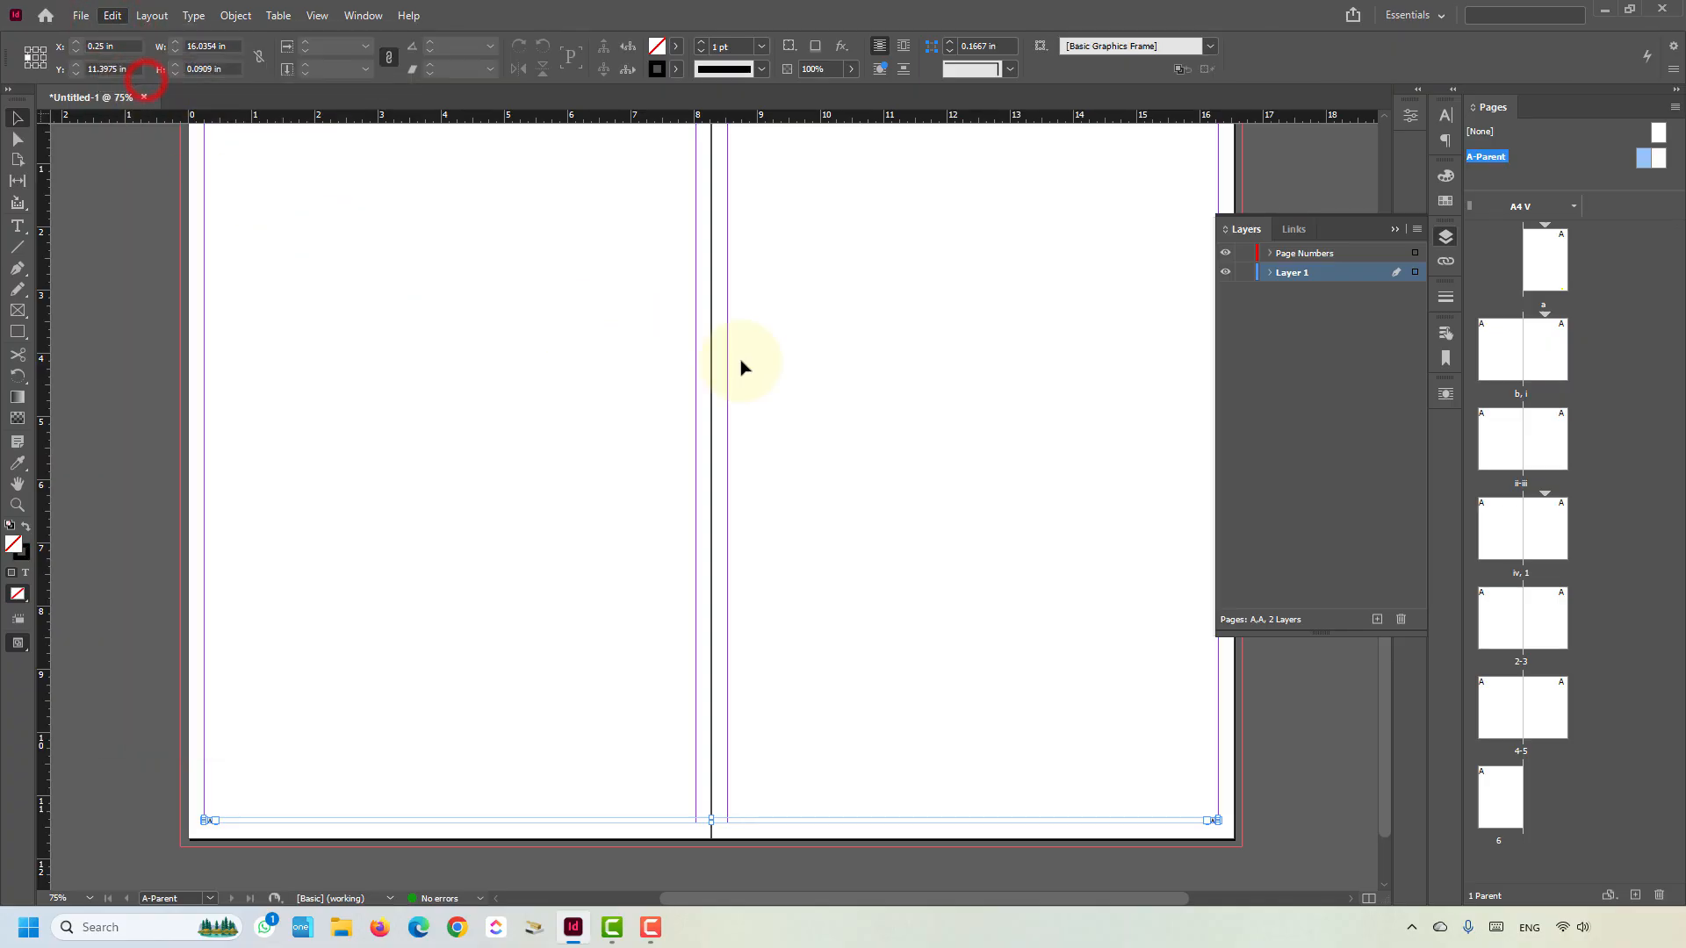
- Lock Layer 1 and paste the cut page number frames in place on the Page Numbers layer
{"action": "left_click", "coordinate": [1244, 272]}
{"action": "left_click", "coordinate": [1321, 253]}
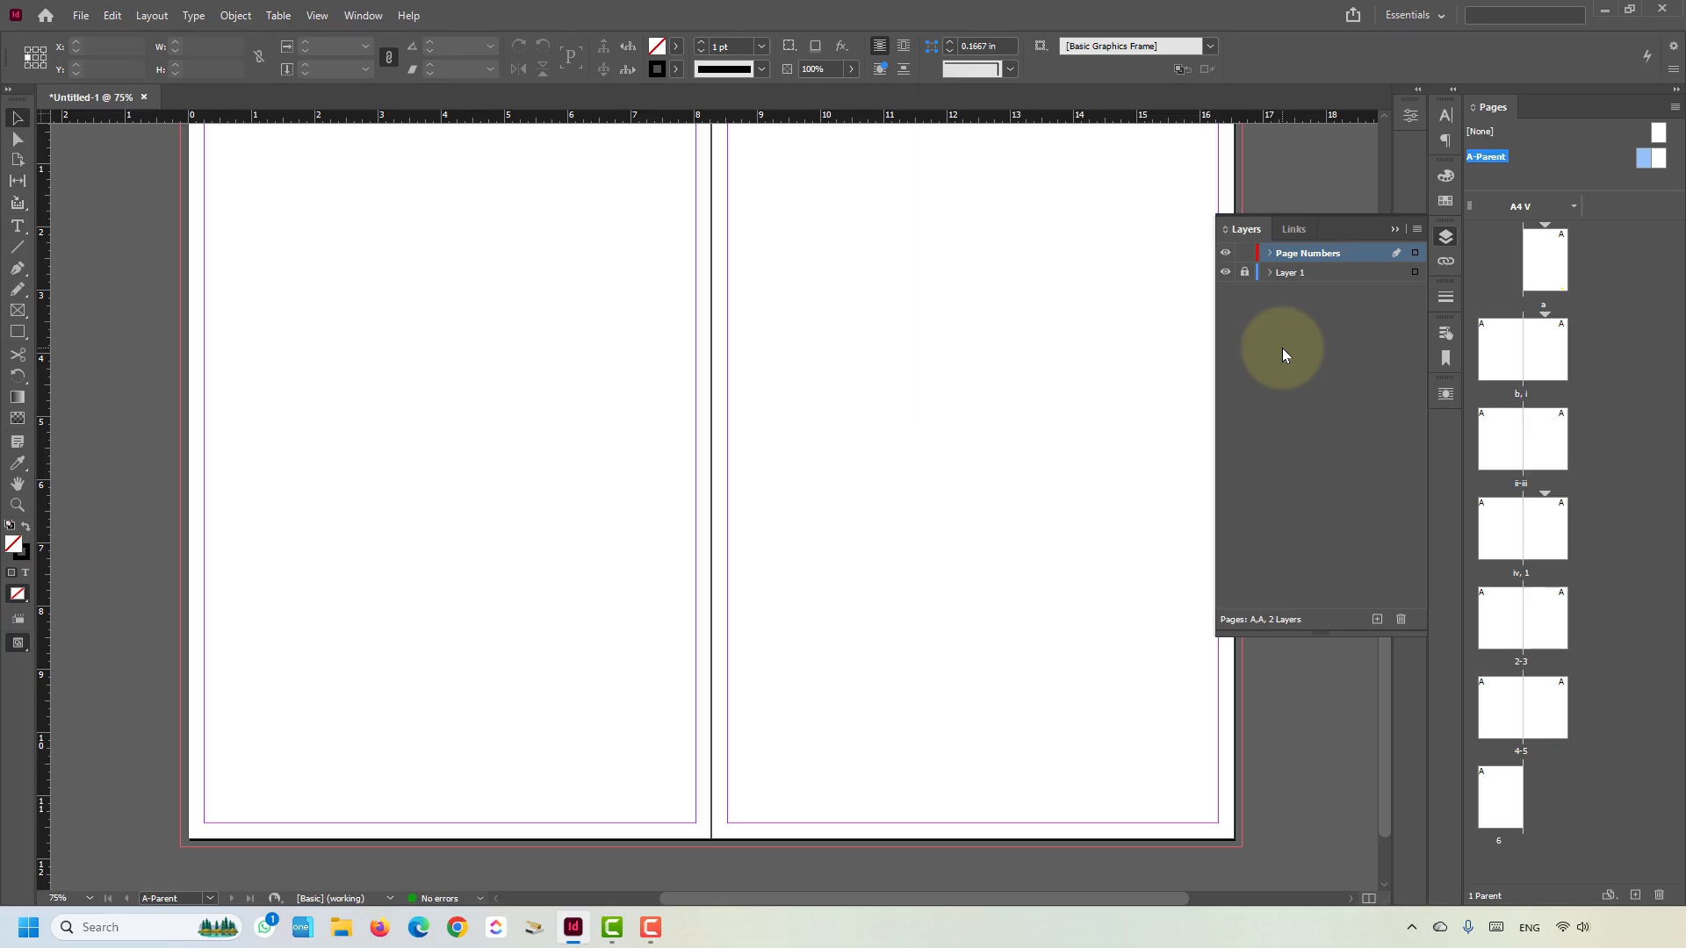
{"action": "left_click", "coordinate": [112, 15]}
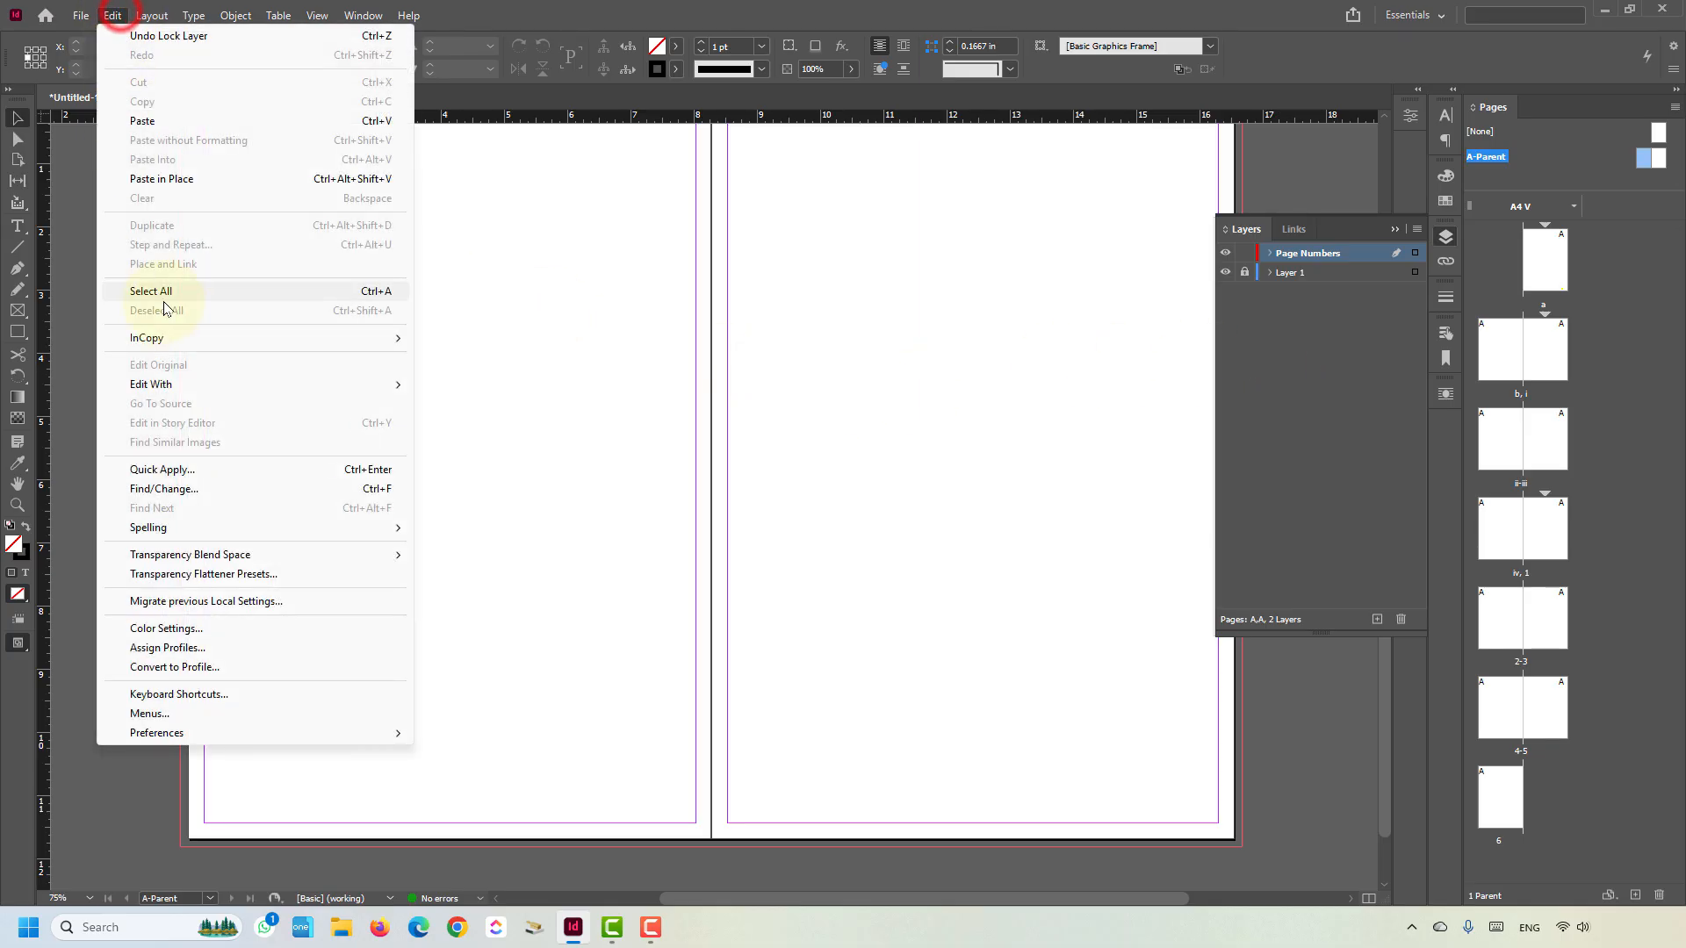
{"action": "left_click", "coordinate": [178, 180]}
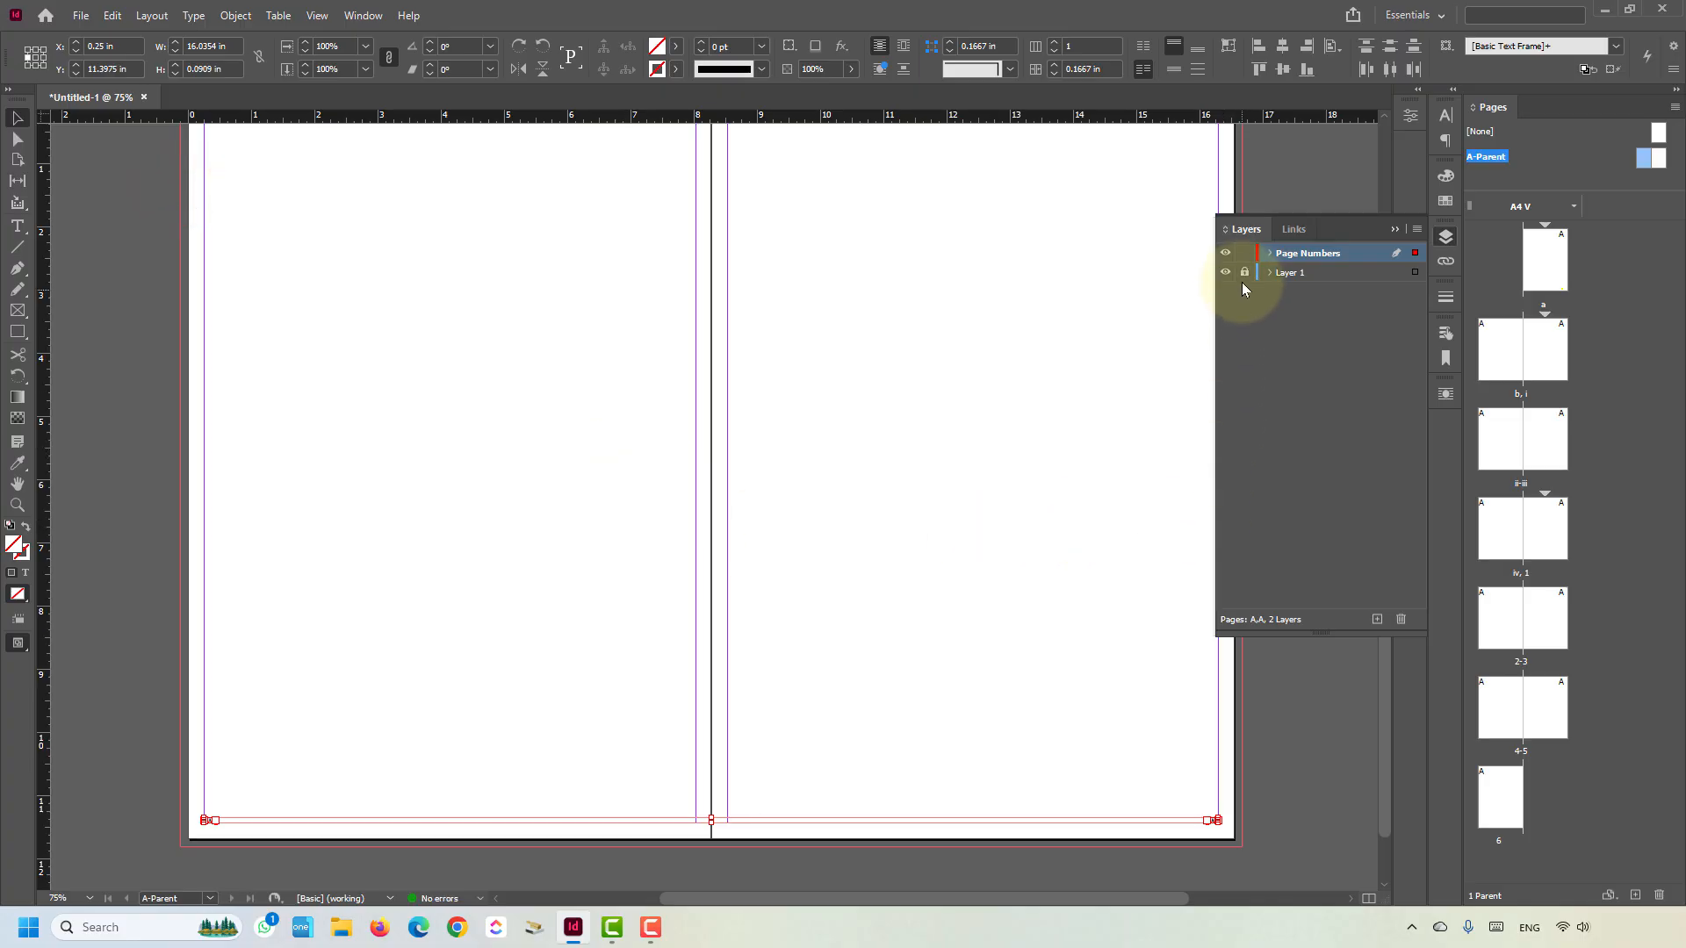
- Lock the Page Numbers layer, unlock Layer 1 and make it the active layer
{"action": "left_click", "coordinate": [1244, 253]}
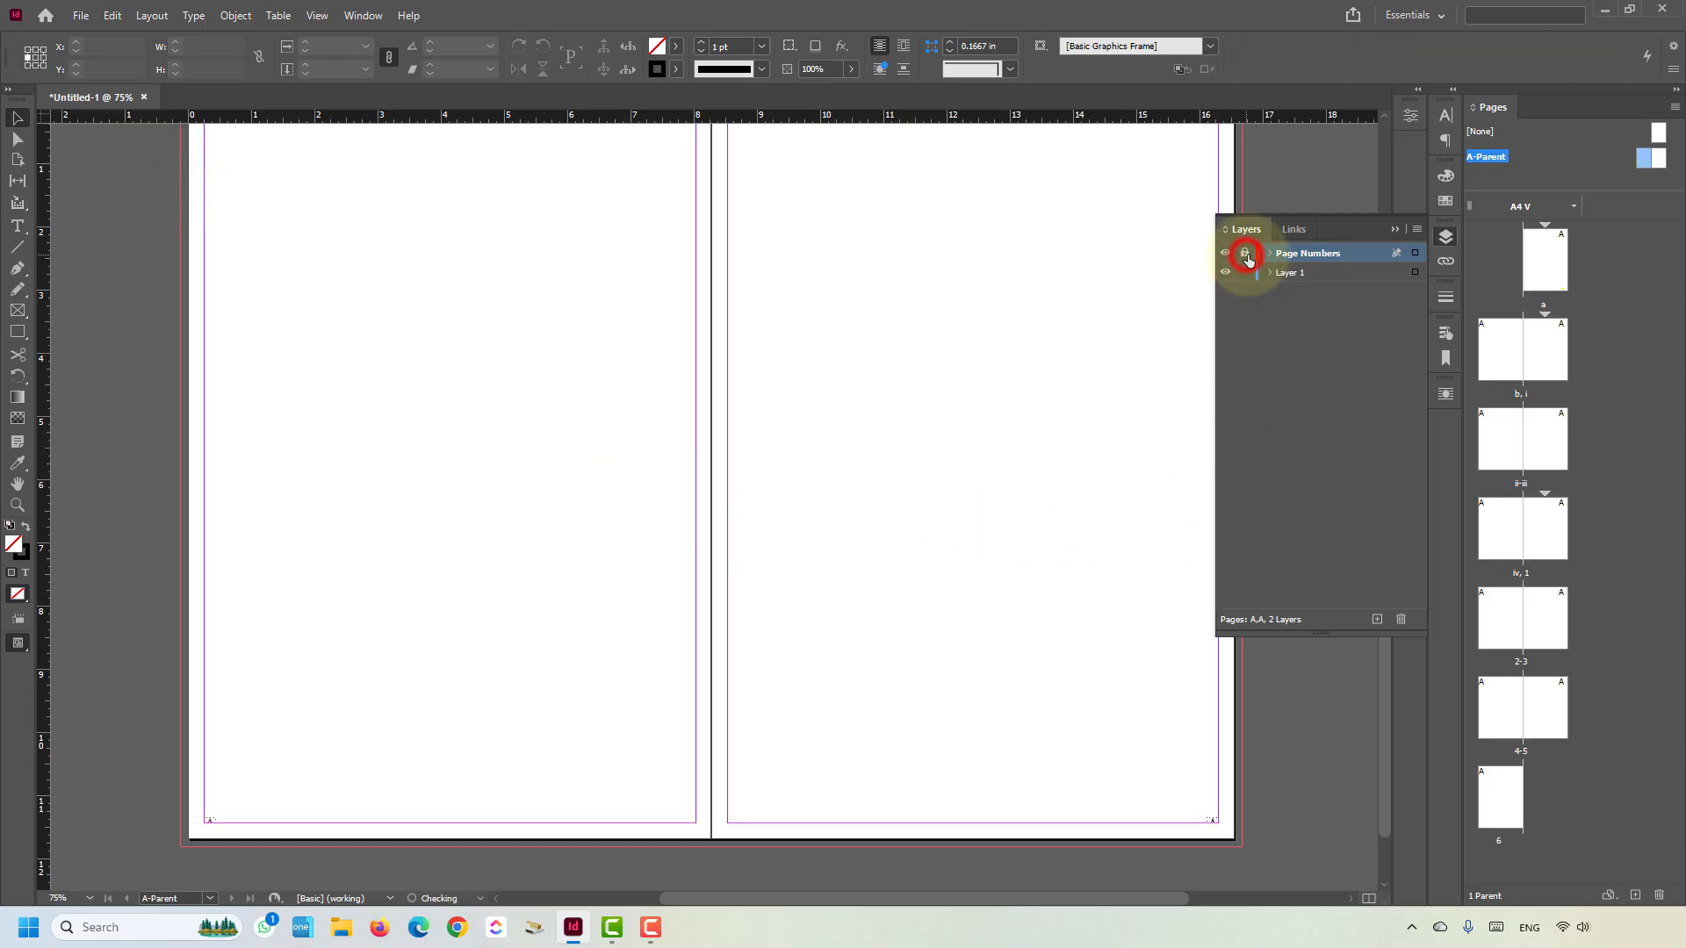
{"action": "left_click", "coordinate": [1335, 276]}
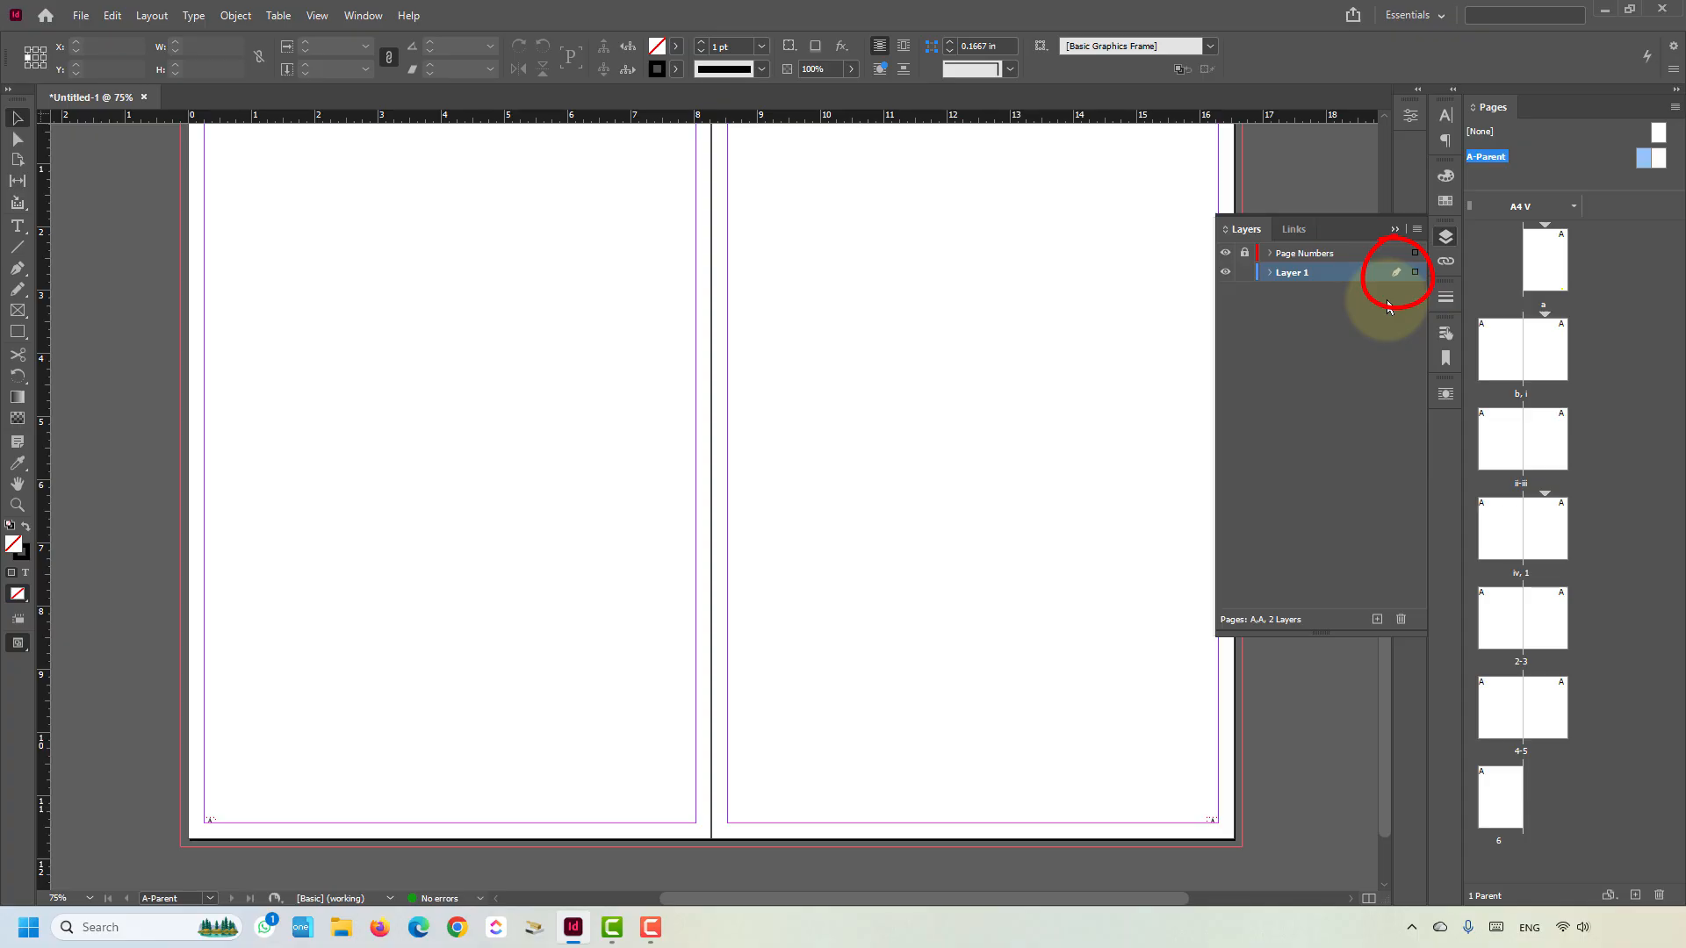
{"action": "left_click", "coordinate": [1447, 235]}
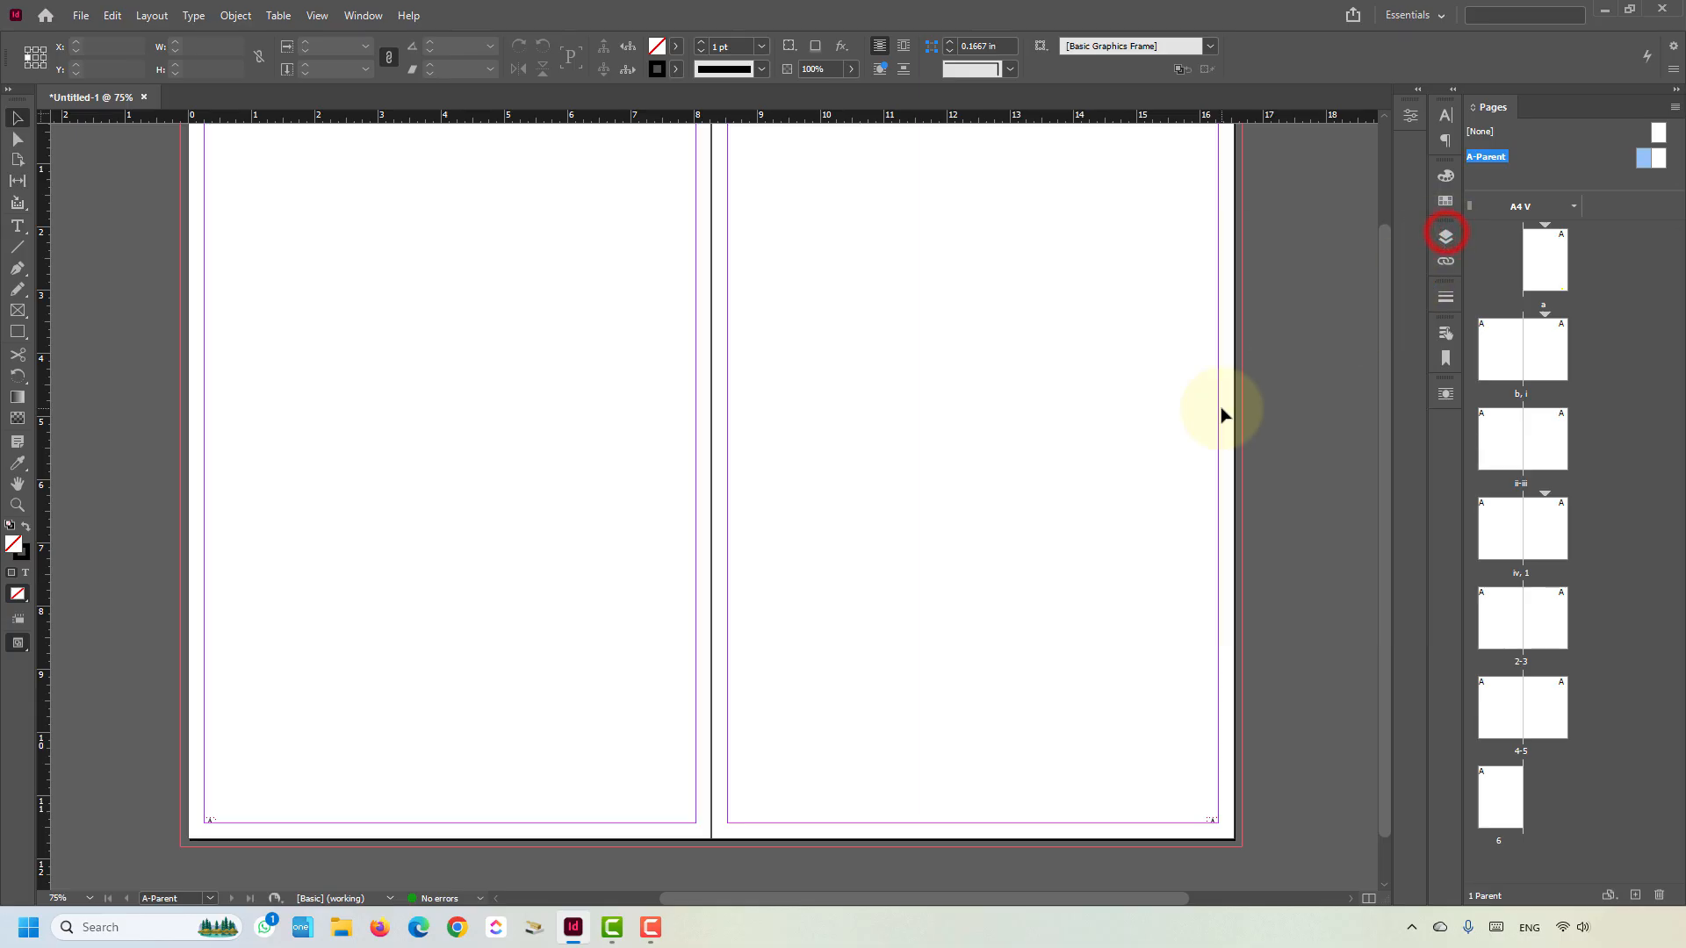
- On page a, move the yellow rectangle behind the page number and widen it to about 0.8 in
{"action": "double_click", "coordinate": [1530, 287]}
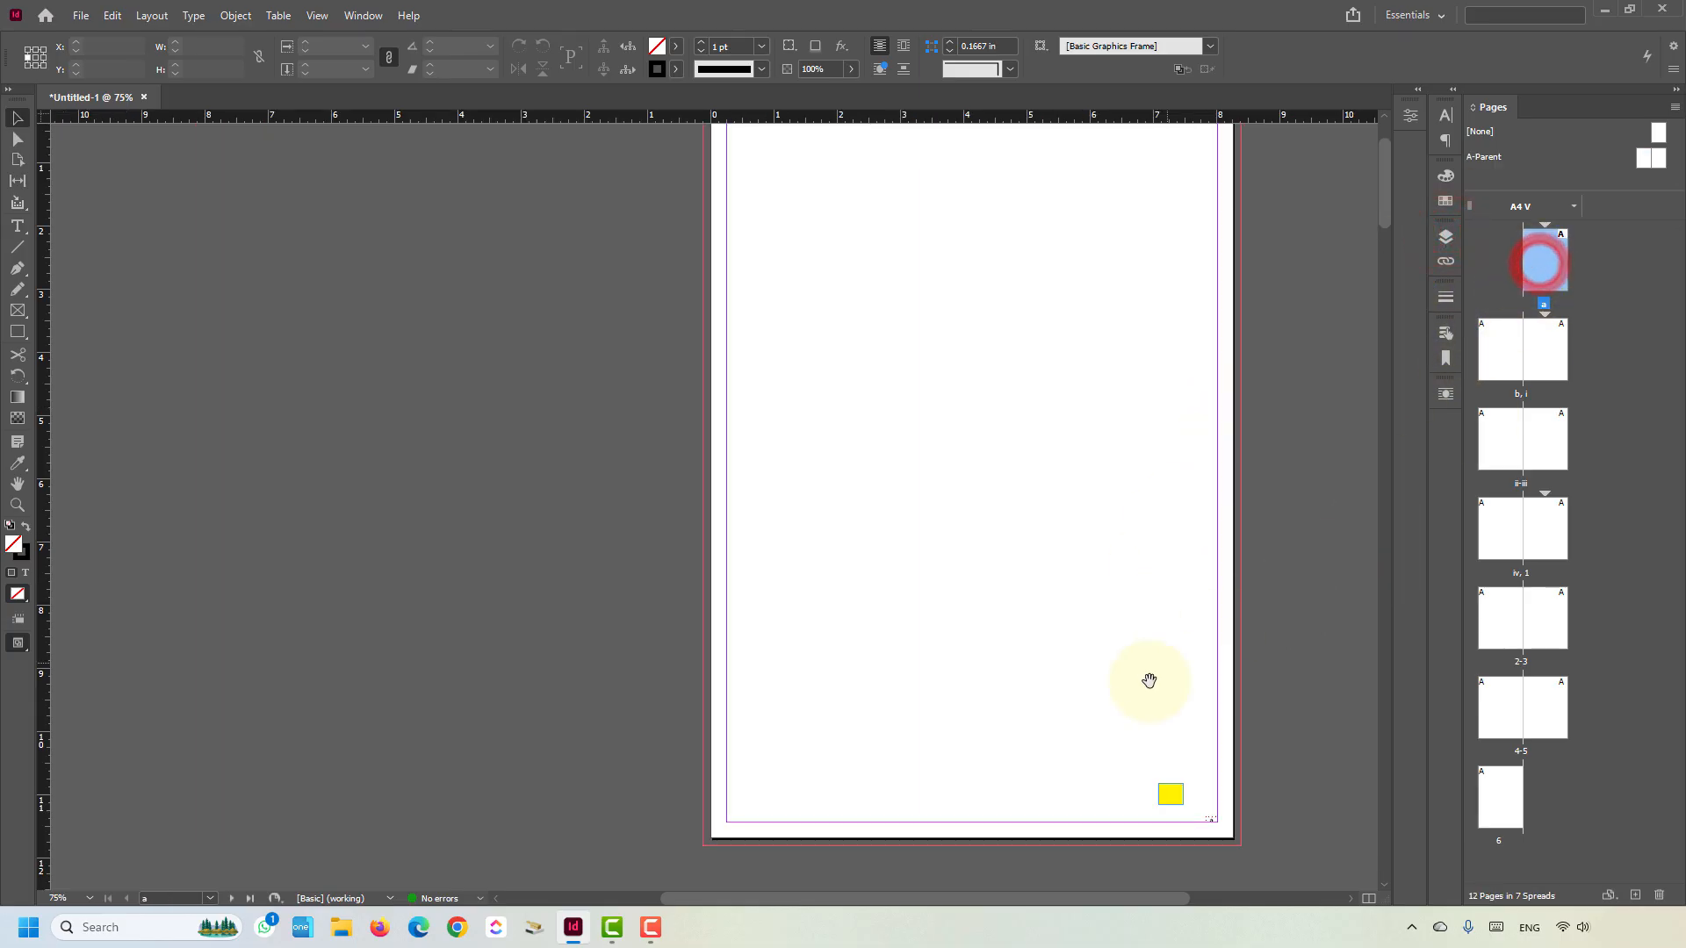
{"action": "left_click_drag", "start_coordinate": [1147, 681], "coordinate": [1062, 649]}
{"action": "left_click_drag", "start_coordinate": [877, 494], "coordinate": [1063, 649]}
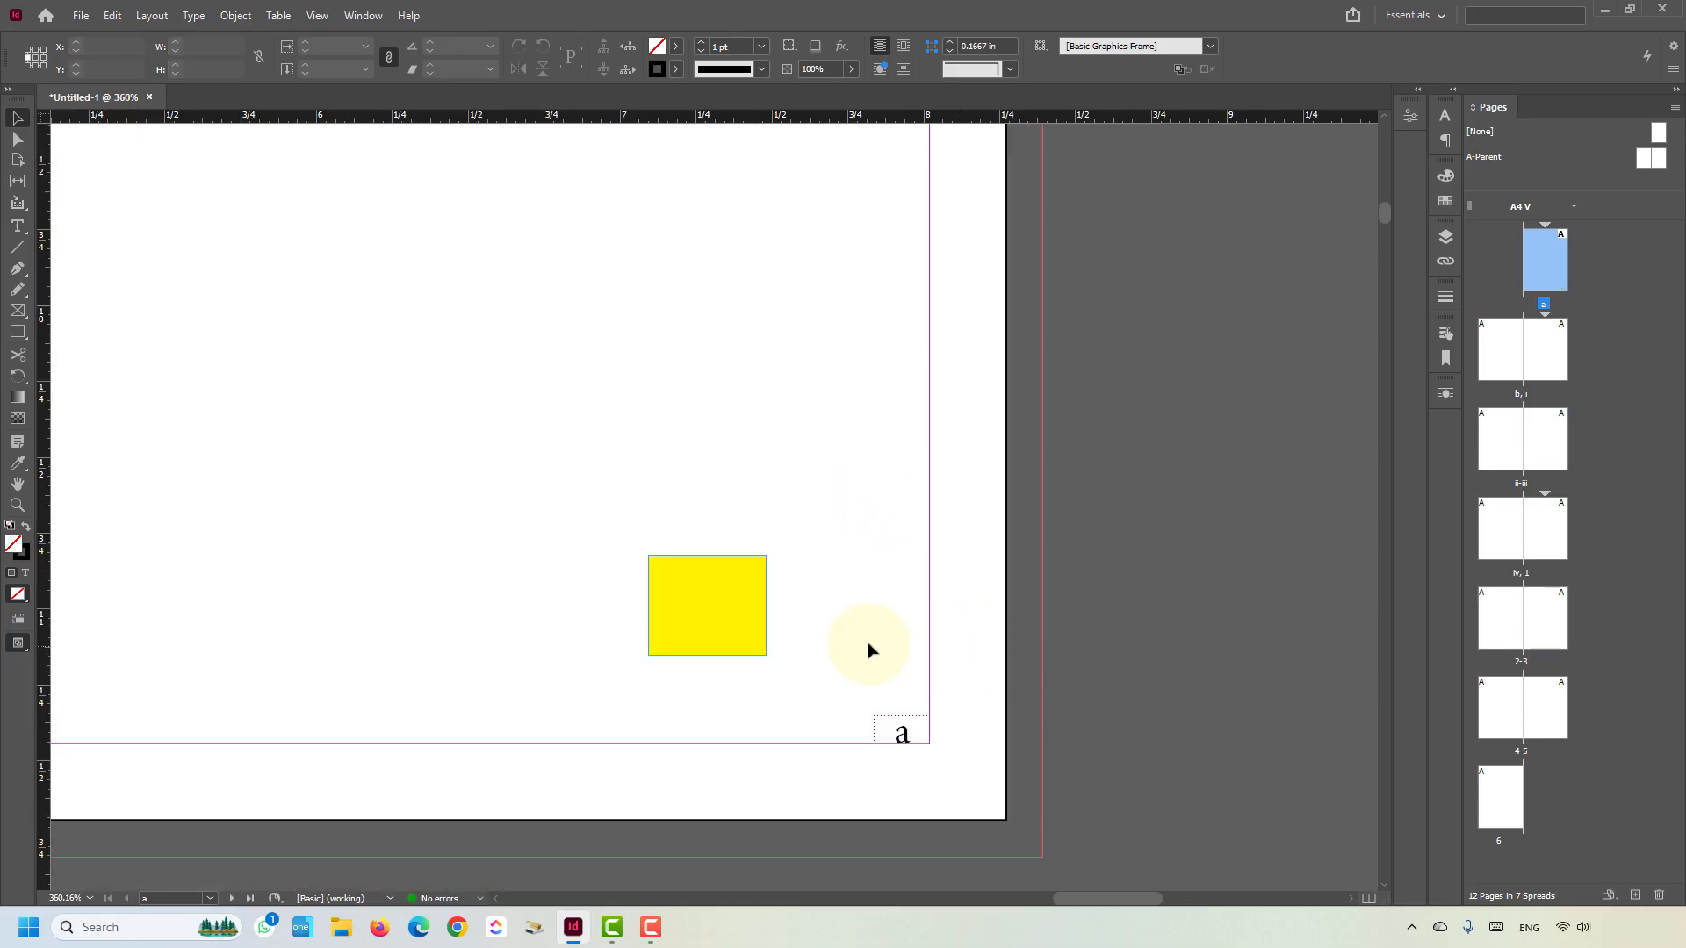
{"action": "left_click_drag", "start_coordinate": [715, 626], "coordinate": [903, 736]}
{"action": "left_click", "coordinate": [756, 704]}
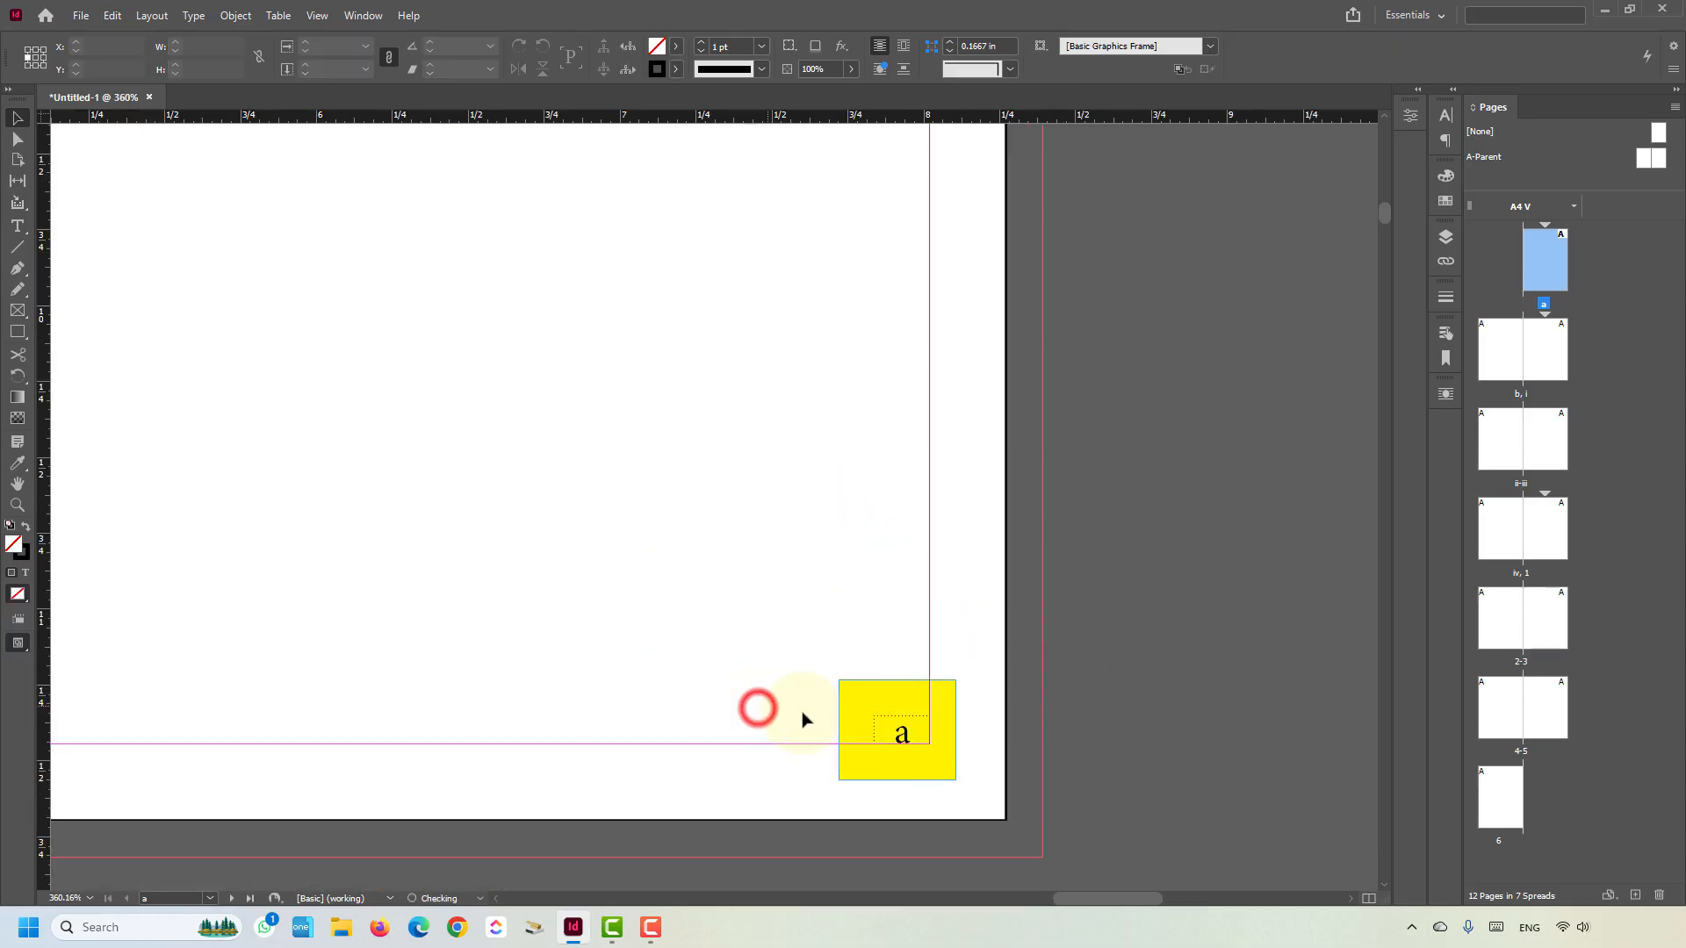
{"action": "left_click", "coordinate": [876, 770]}
{"action": "left_click_drag", "start_coordinate": [727, 672], "coordinate": [929, 696]}
{"action": "left_click_drag", "start_coordinate": [843, 657], "coordinate": [859, 738]}
{"action": "left_click", "coordinate": [655, 672]}
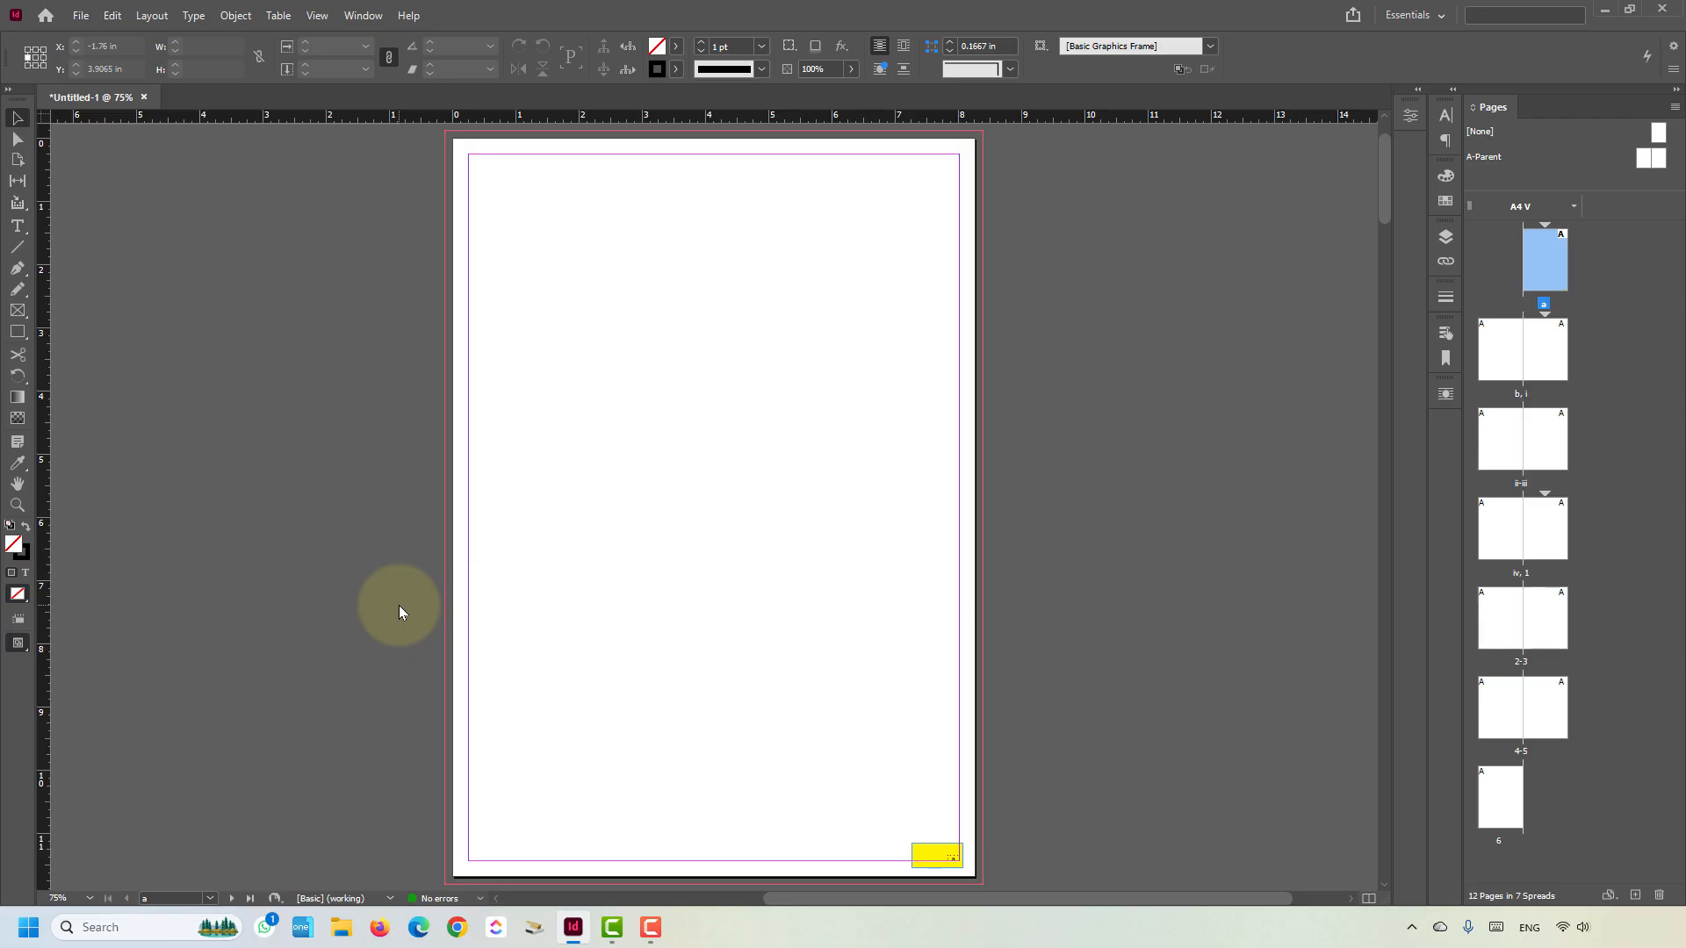
- Examine the page numbers at the outer lower corners of the b–i spread
{"action": "left_click_drag", "start_coordinate": [801, 564], "coordinate": [689, 483]}
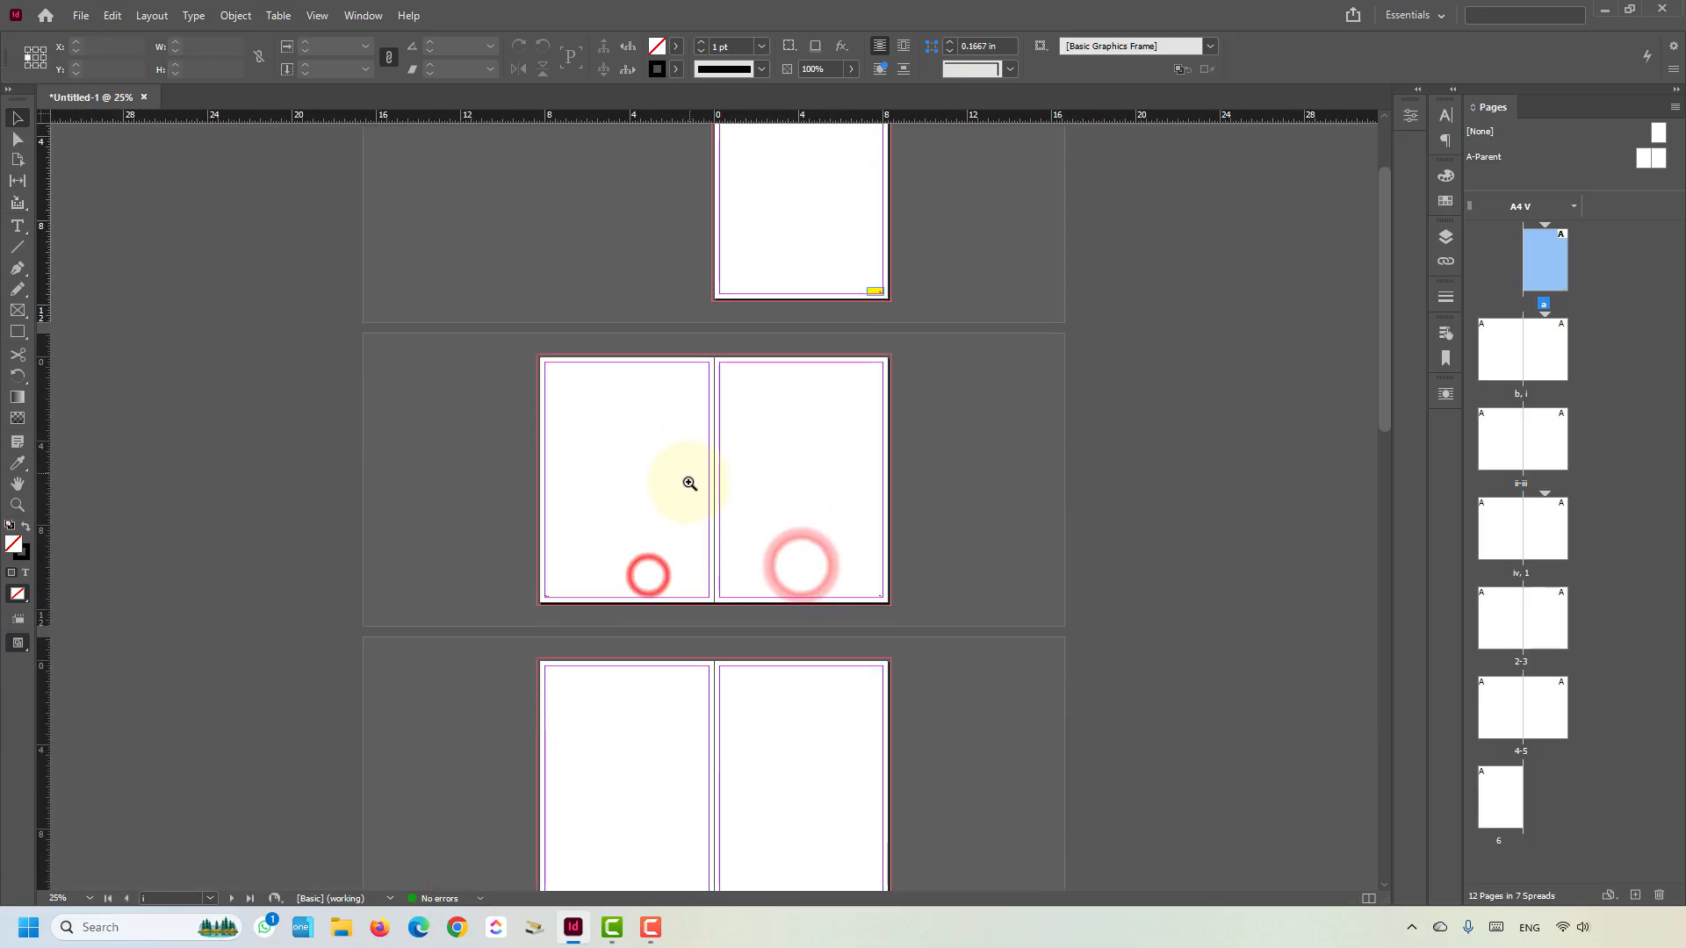
{"action": "left_click", "coordinate": [689, 483]}
{"action": "left_click", "coordinate": [738, 508]}
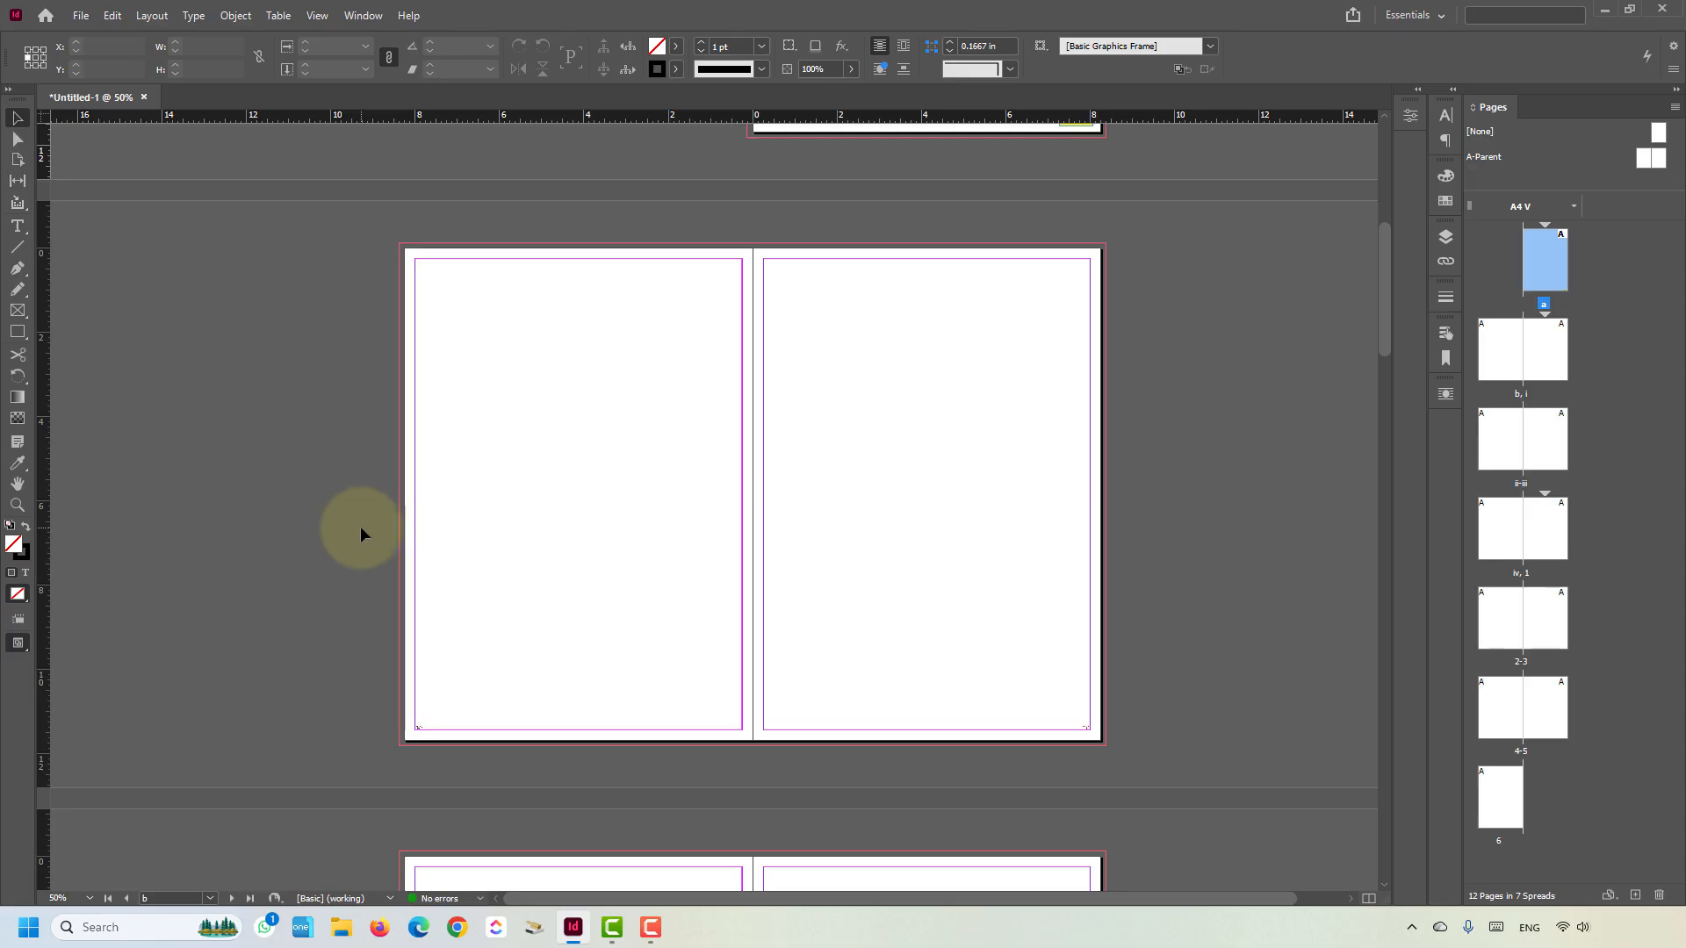
{"action": "scroll", "coordinate": [584, 576], "scroll_direction": "up", "scroll_amount": 3}
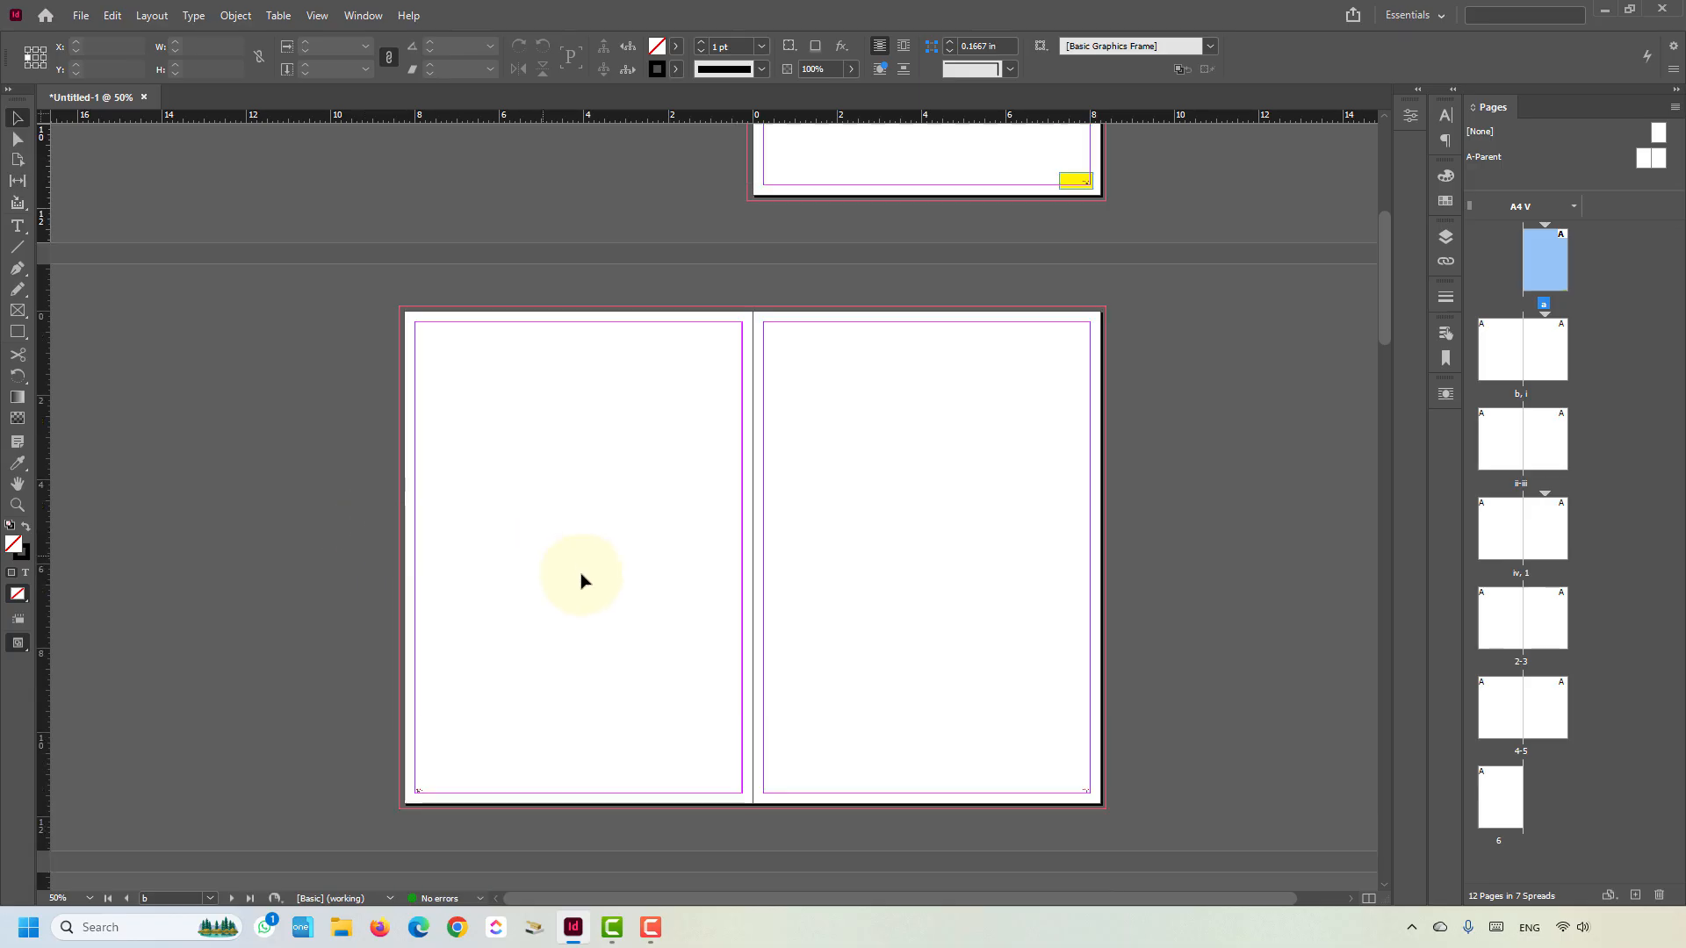
{"action": "left_click_drag", "start_coordinate": [942, 733], "coordinate": [942, 494]}
{"action": "left_click_drag", "start_coordinate": [1031, 699], "coordinate": [1156, 806]}
{"action": "left_click", "coordinate": [602, 493]}
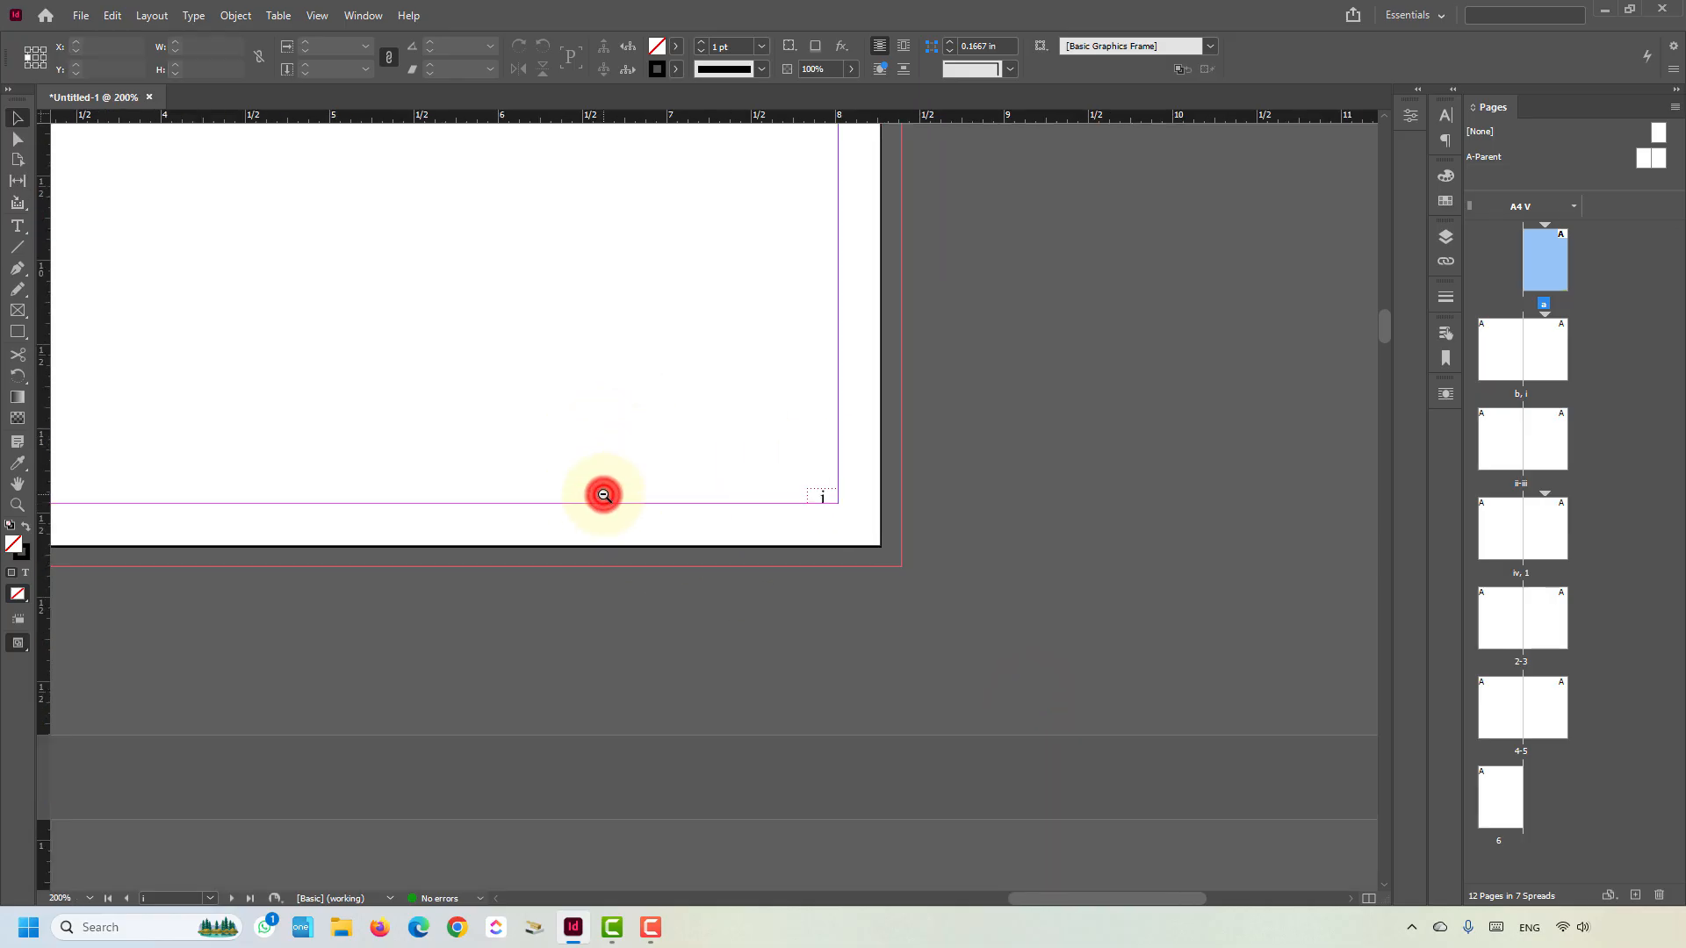
{"action": "left_click", "coordinate": [466, 425]}
{"action": "left_click", "coordinate": [558, 471]}
{"action": "left_click", "coordinate": [503, 457]}
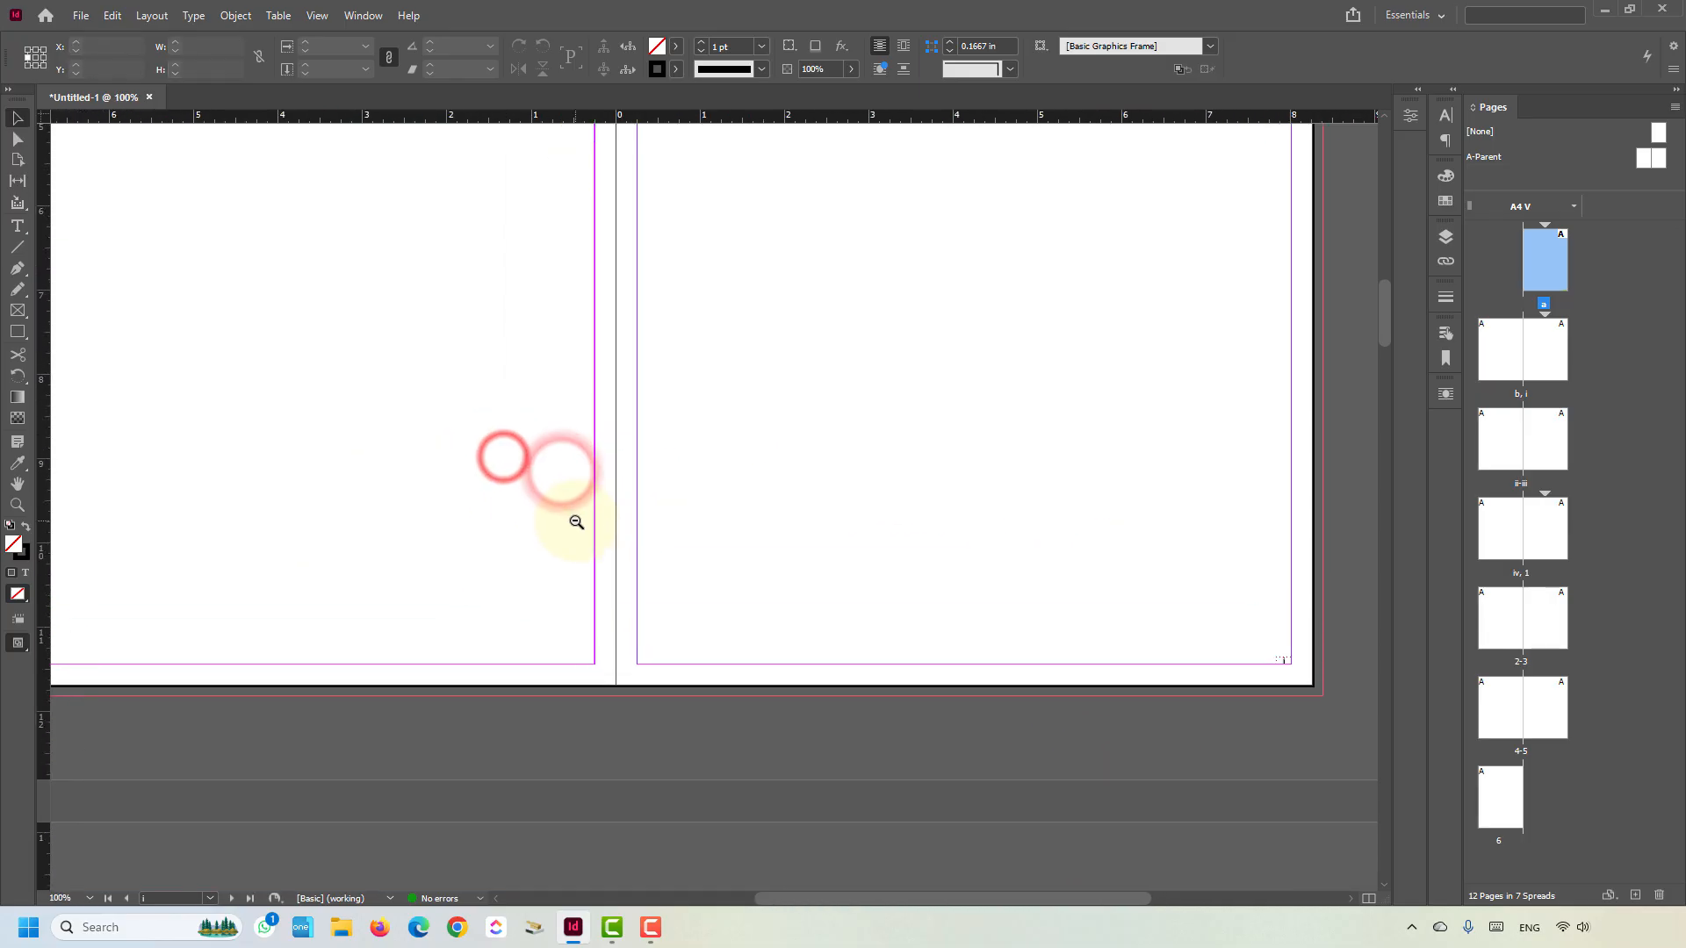
{"action": "left_click", "coordinate": [575, 518]}
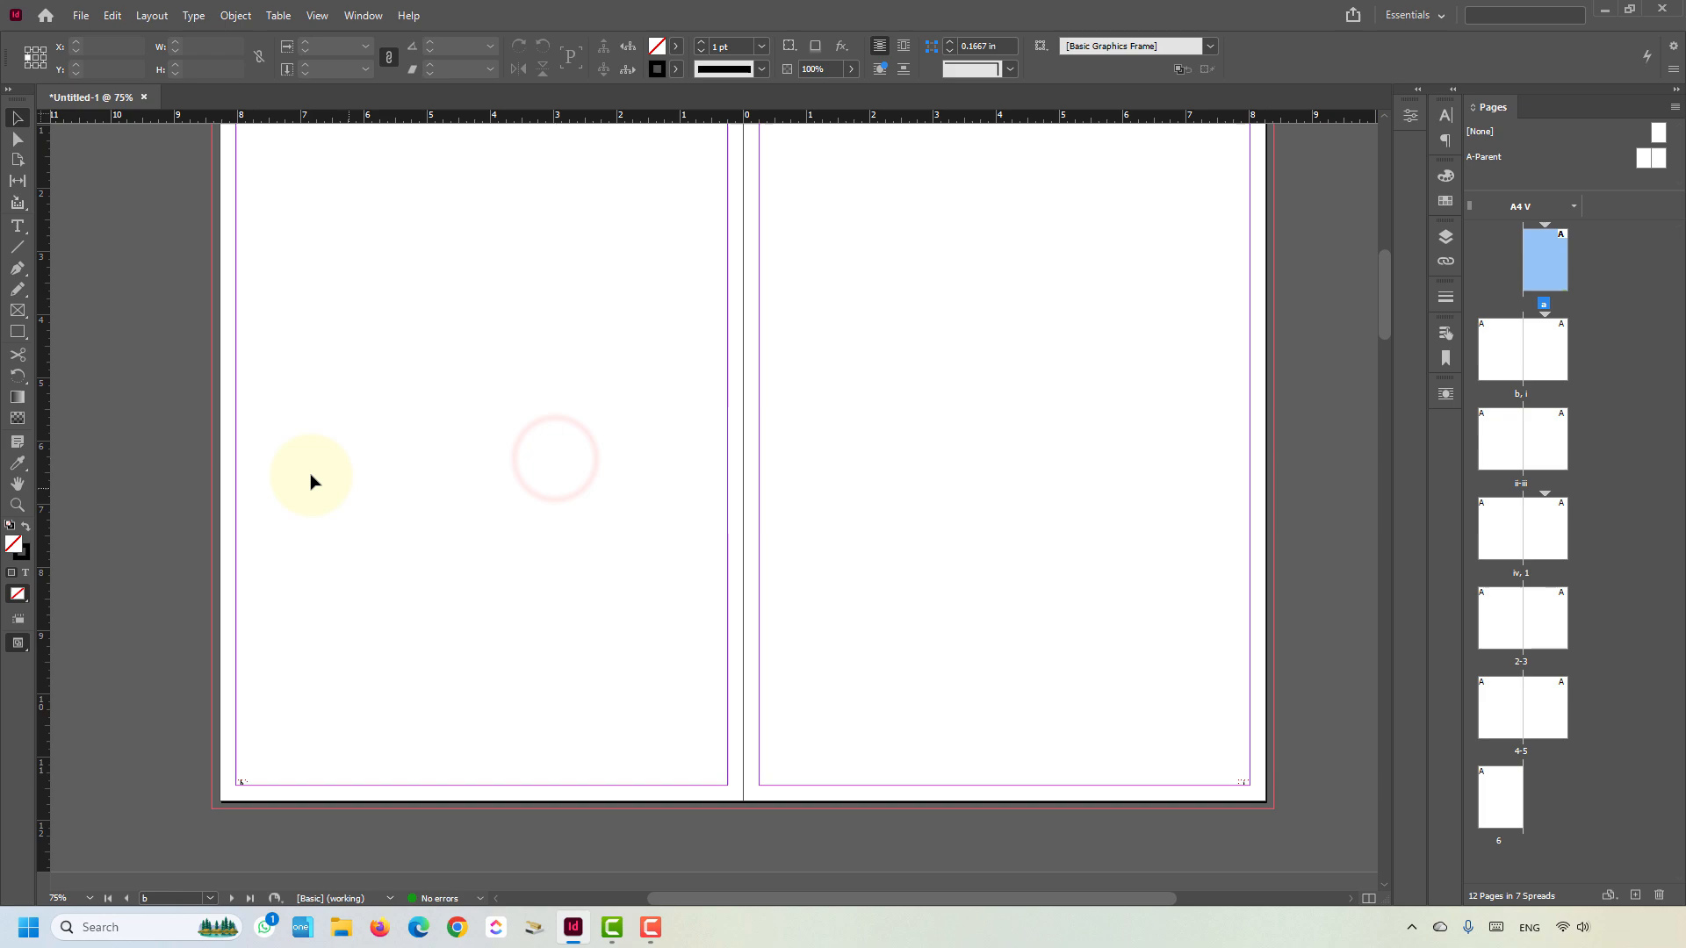
- Draw a rectangle about 4.6 by 3.1 in on page b and fill it with black
{"action": "left_click", "coordinate": [17, 332]}
{"action": "left_click_drag", "start_coordinate": [402, 293], "coordinate": [694, 491]}
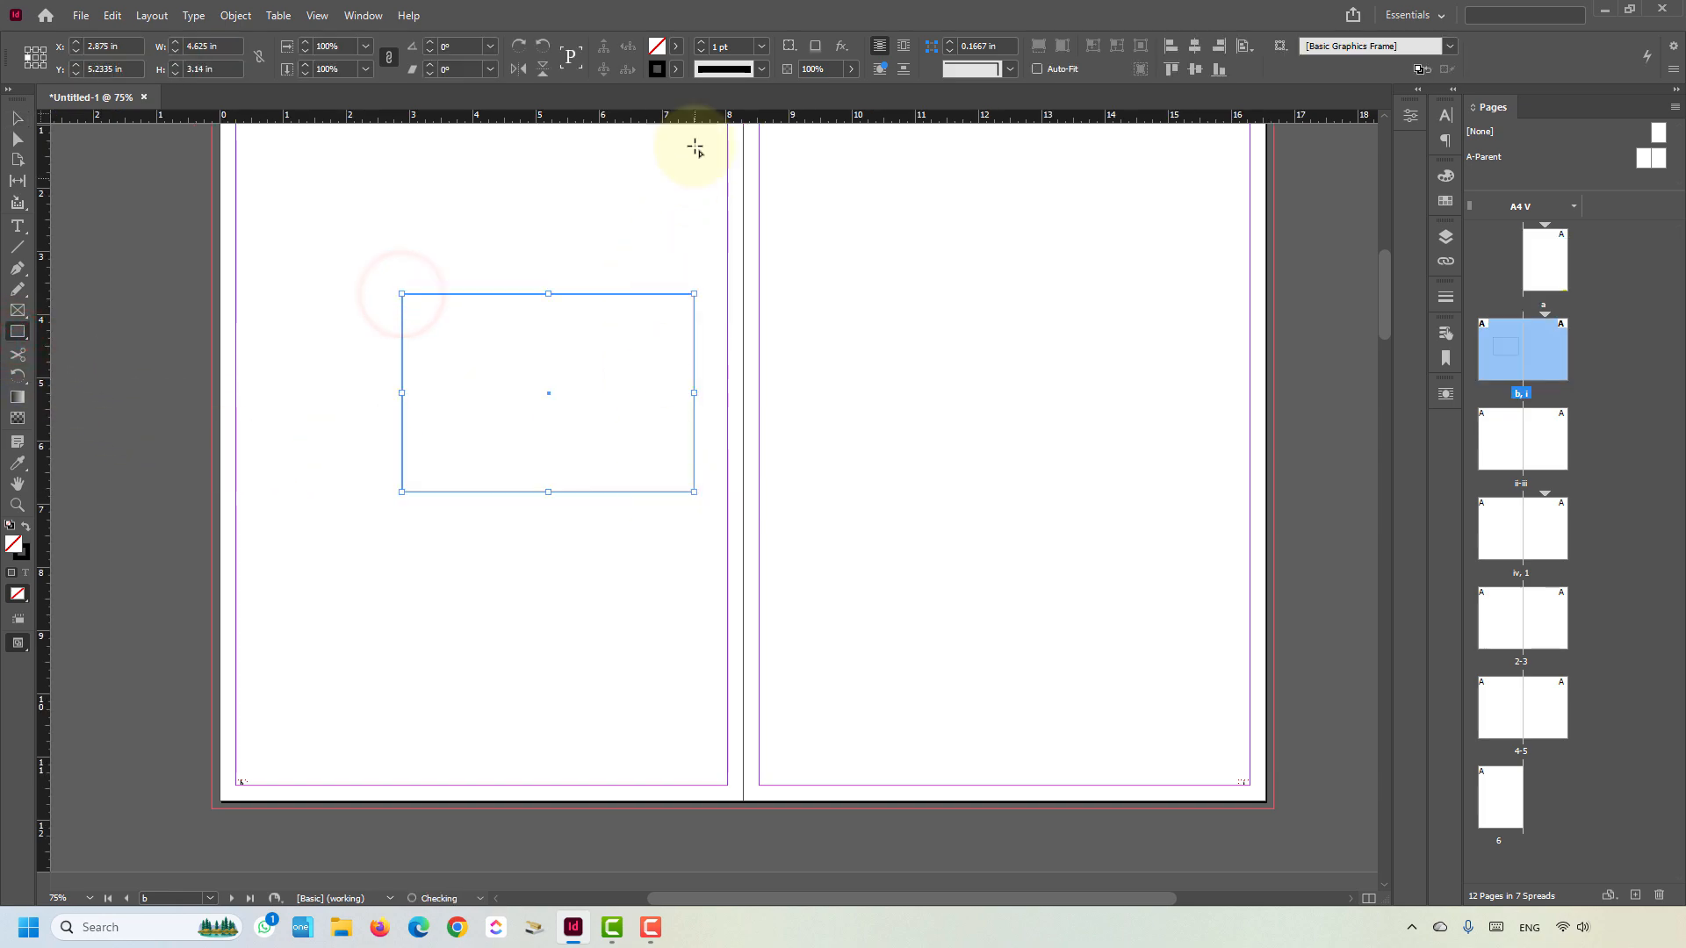
{"action": "key", "text": "shift+x"}
{"action": "key", "text": "v"}
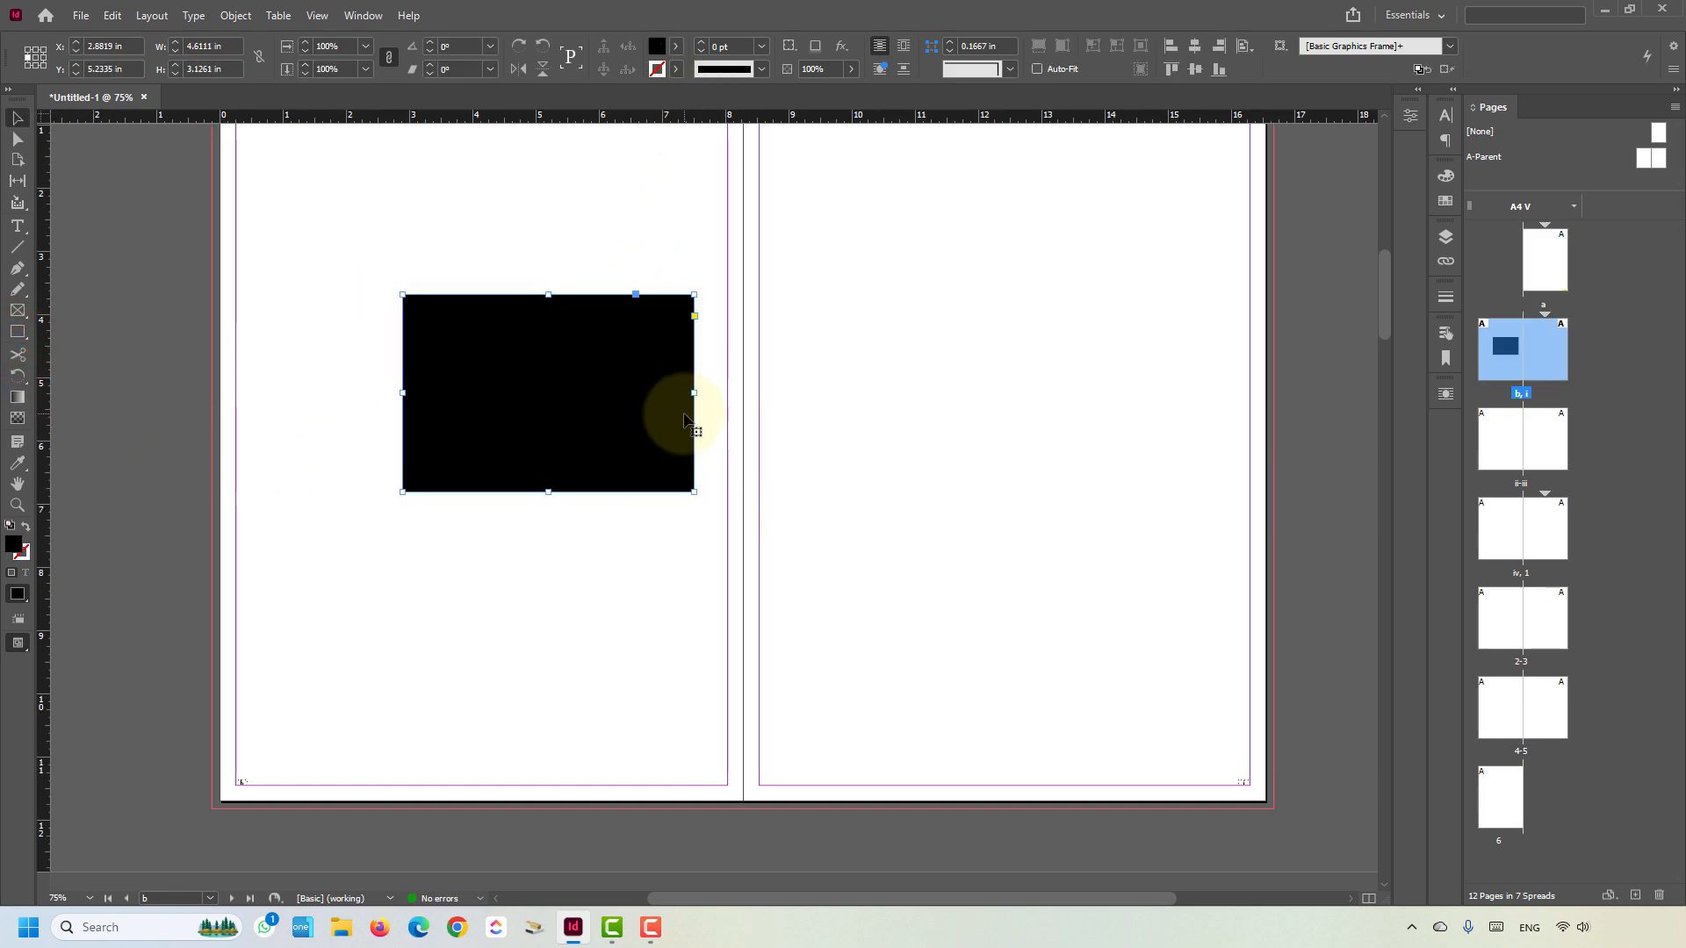
- Extend the black rectangle to the bleed edges of the whole b–i spread, about 16.79 by 11.94 in, and inspect its lower corners
{"action": "left_click_drag", "start_coordinate": [695, 391], "coordinate": [1274, 393]}
{"action": "left_click_drag", "start_coordinate": [403, 393], "coordinate": [212, 384]}
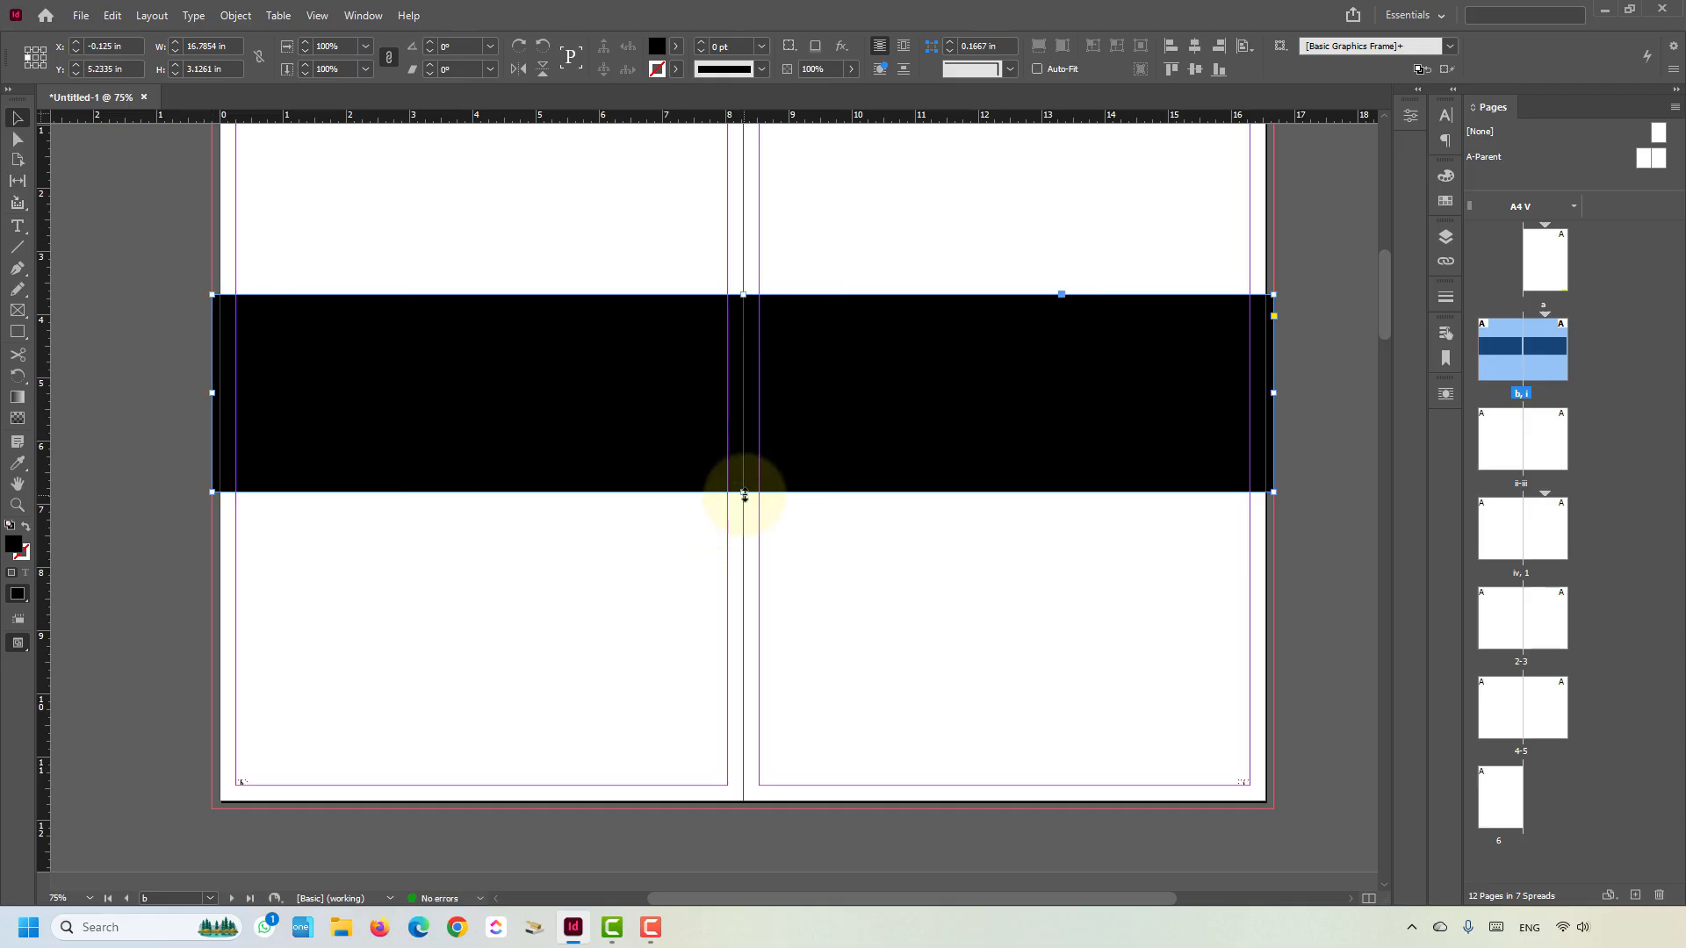
{"action": "left_click_drag", "start_coordinate": [744, 492], "coordinate": [751, 812]}
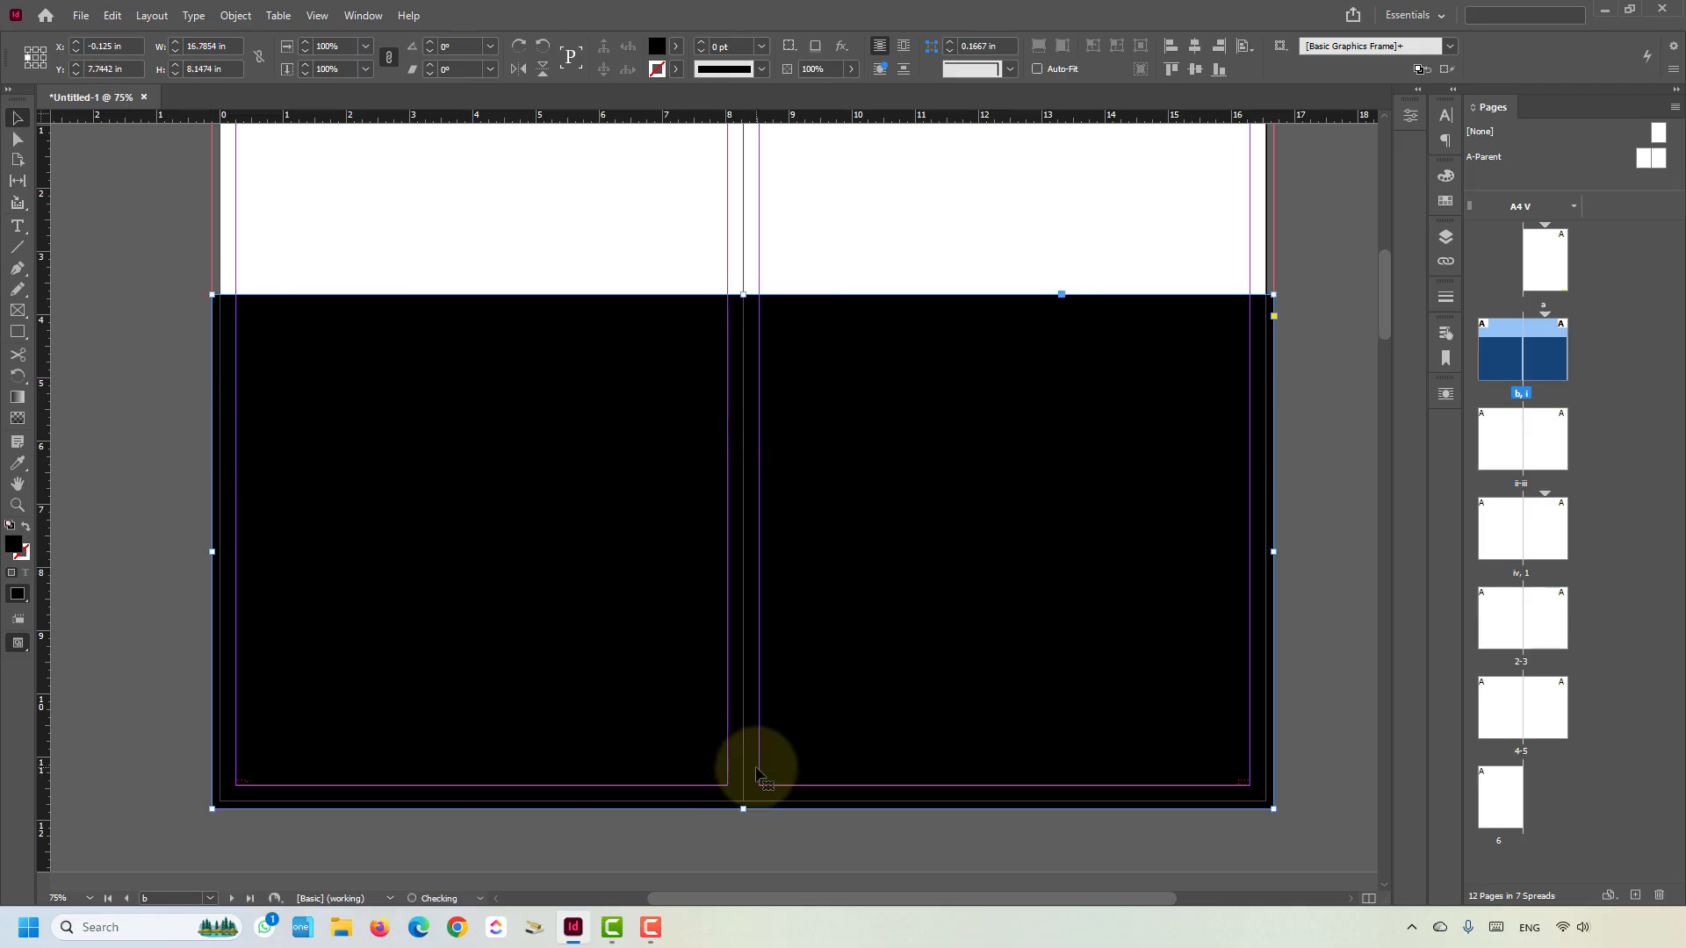
{"action": "scroll", "coordinate": [742, 746], "scroll_direction": "up", "scroll_amount": 5}
{"action": "left_click_drag", "start_coordinate": [744, 673], "coordinate": [751, 434]}
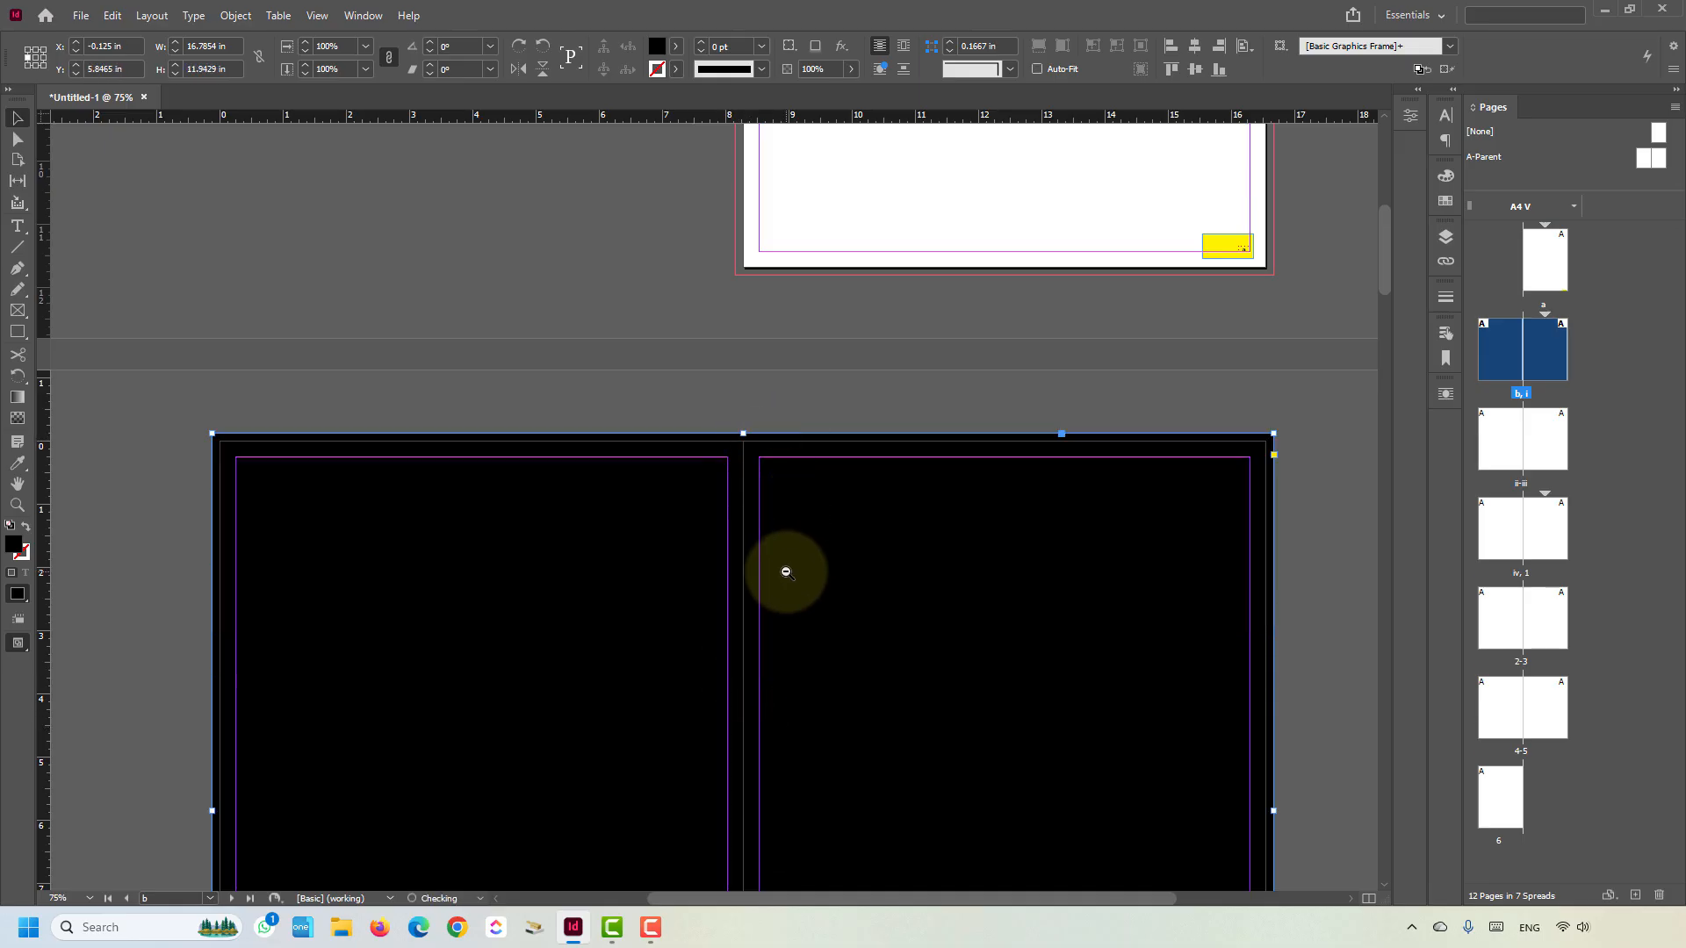
{"action": "left_click", "coordinate": [786, 571], "text": "ctrl+alt"}
{"action": "left_click_drag", "start_coordinate": [809, 705], "coordinate": [835, 518]}
{"action": "left_click_drag", "start_coordinate": [316, 627], "coordinate": [1084, 764]}
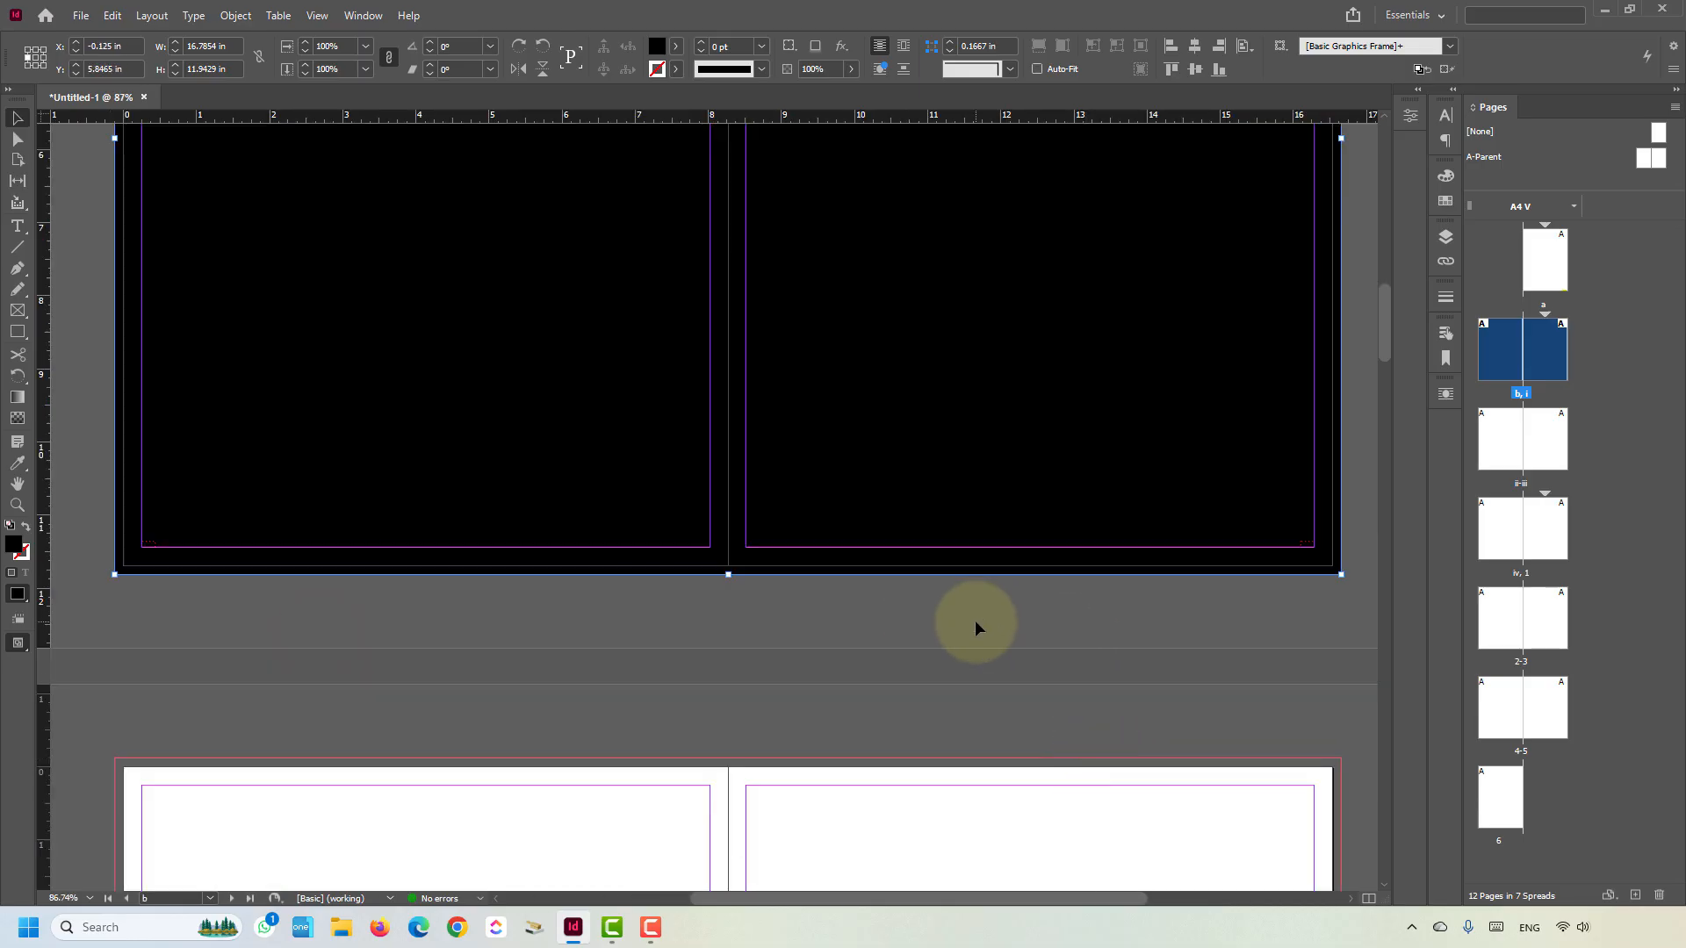
- Duplicate the A-Parent spread and open the copy with the whole spread in view
{"action": "left_click_drag", "start_coordinate": [1518, 198], "coordinate": [1530, 207]}
{"action": "right_click", "coordinate": [1488, 158]}
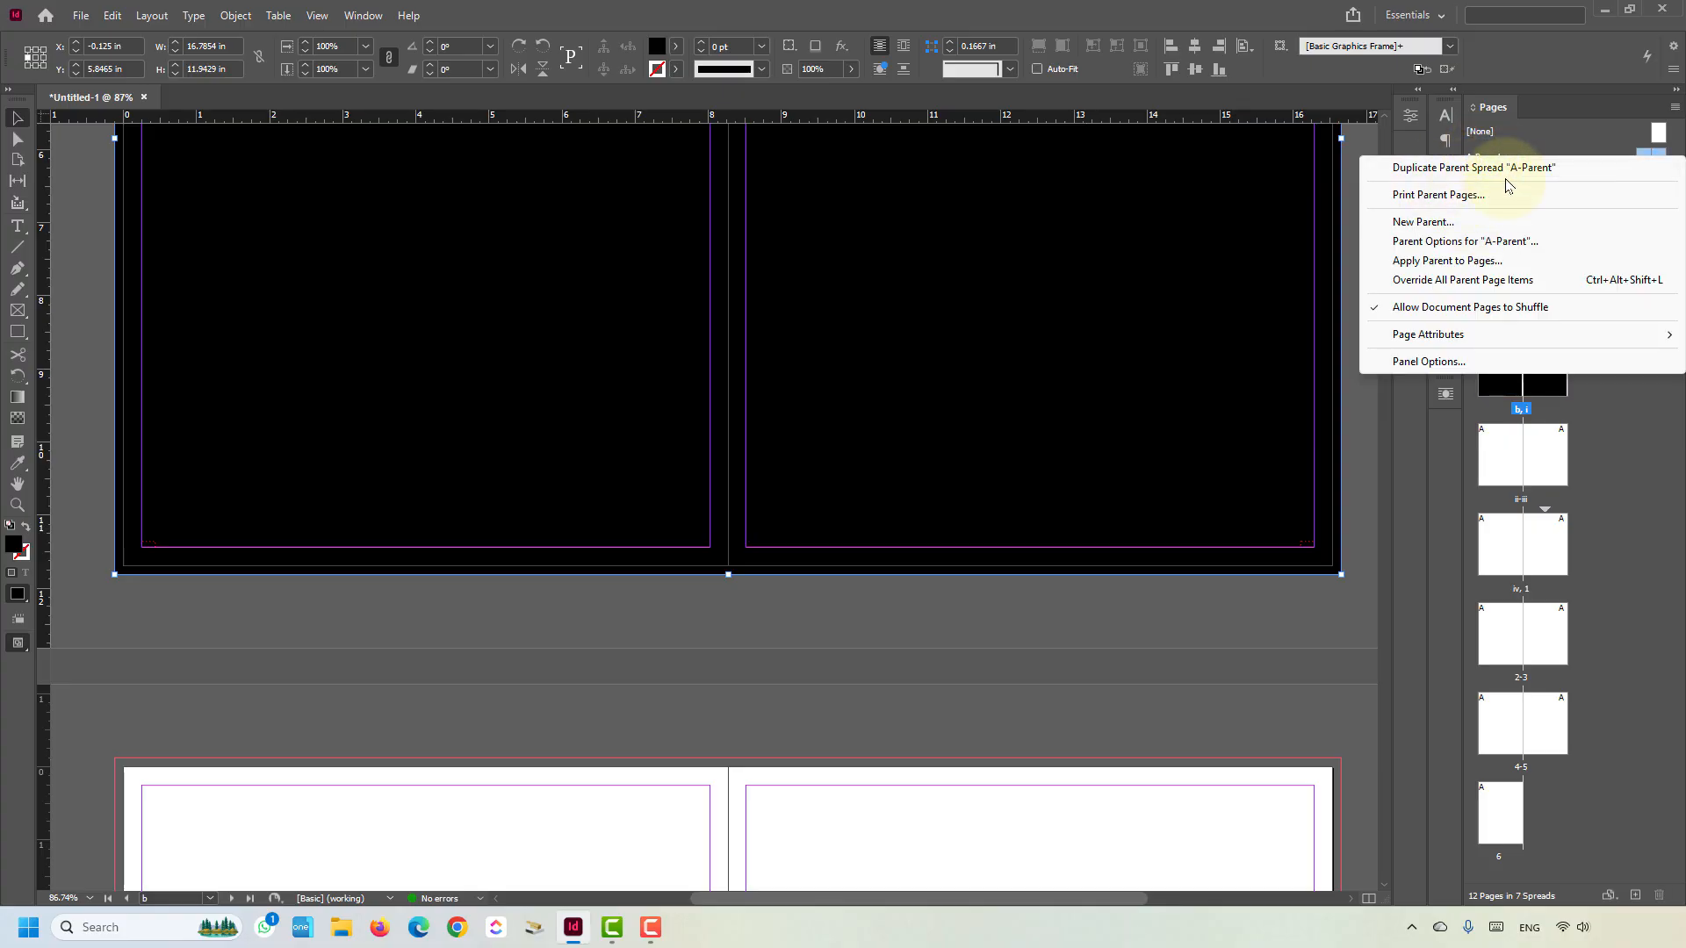
{"action": "left_click", "coordinate": [1492, 168]}
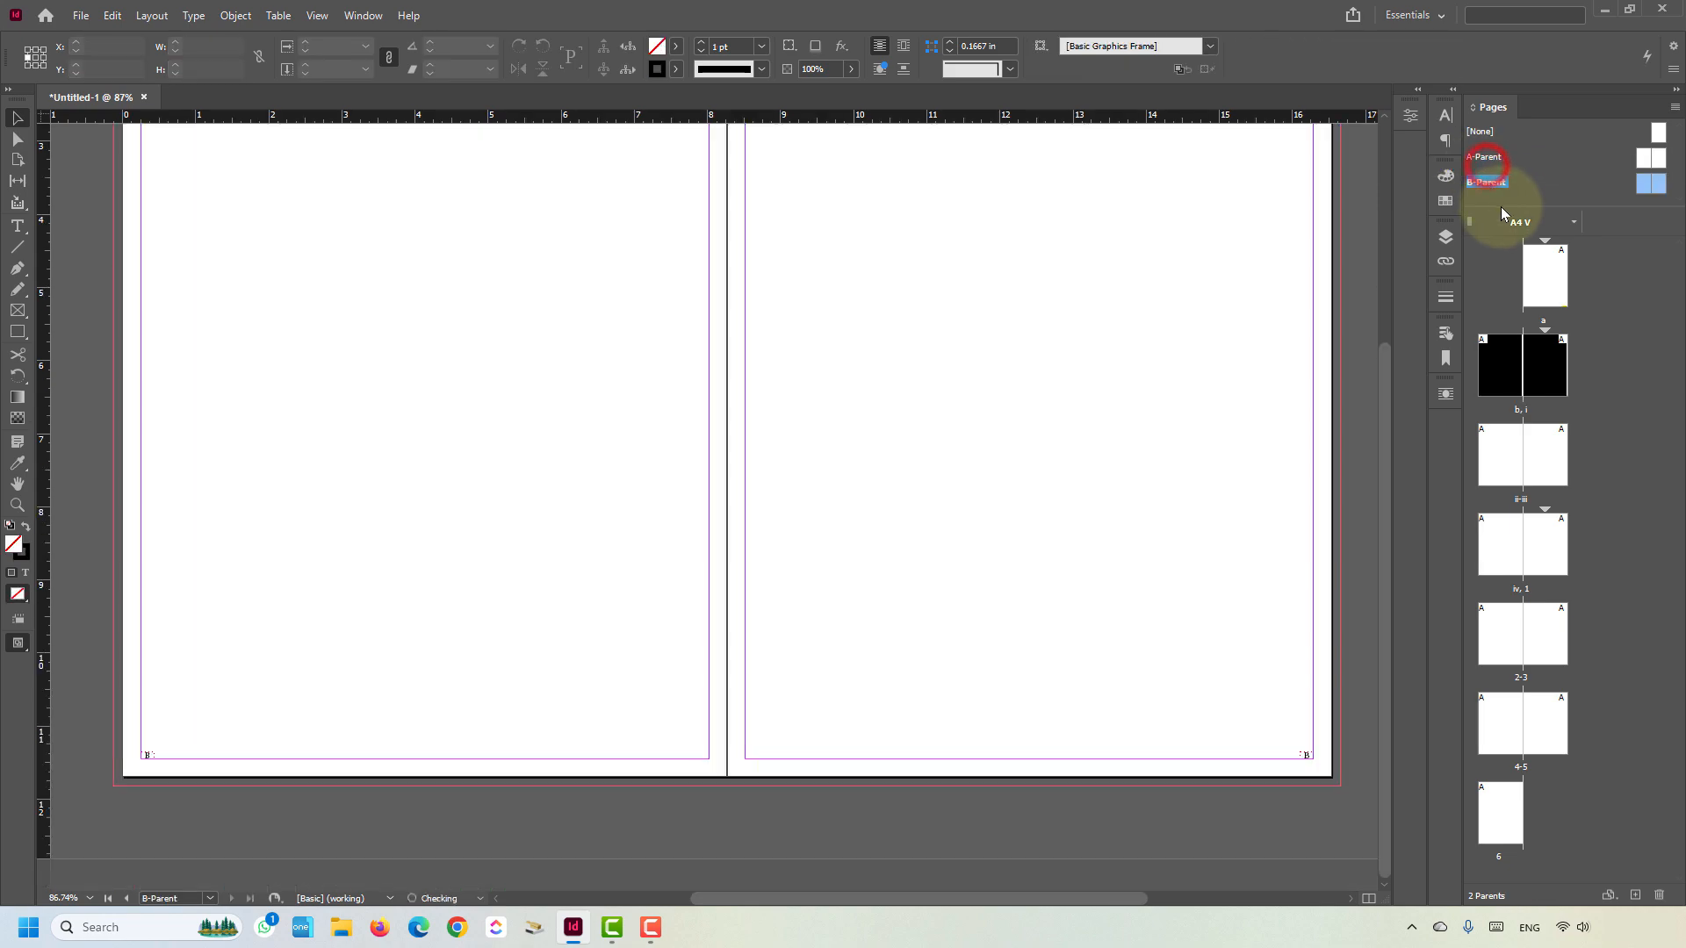
{"action": "double_click", "coordinate": [1641, 184]}
{"action": "left_click_drag", "start_coordinate": [1113, 505], "coordinate": [719, 503]}
{"action": "left_click_drag", "start_coordinate": [891, 525], "coordinate": [1047, 521]}
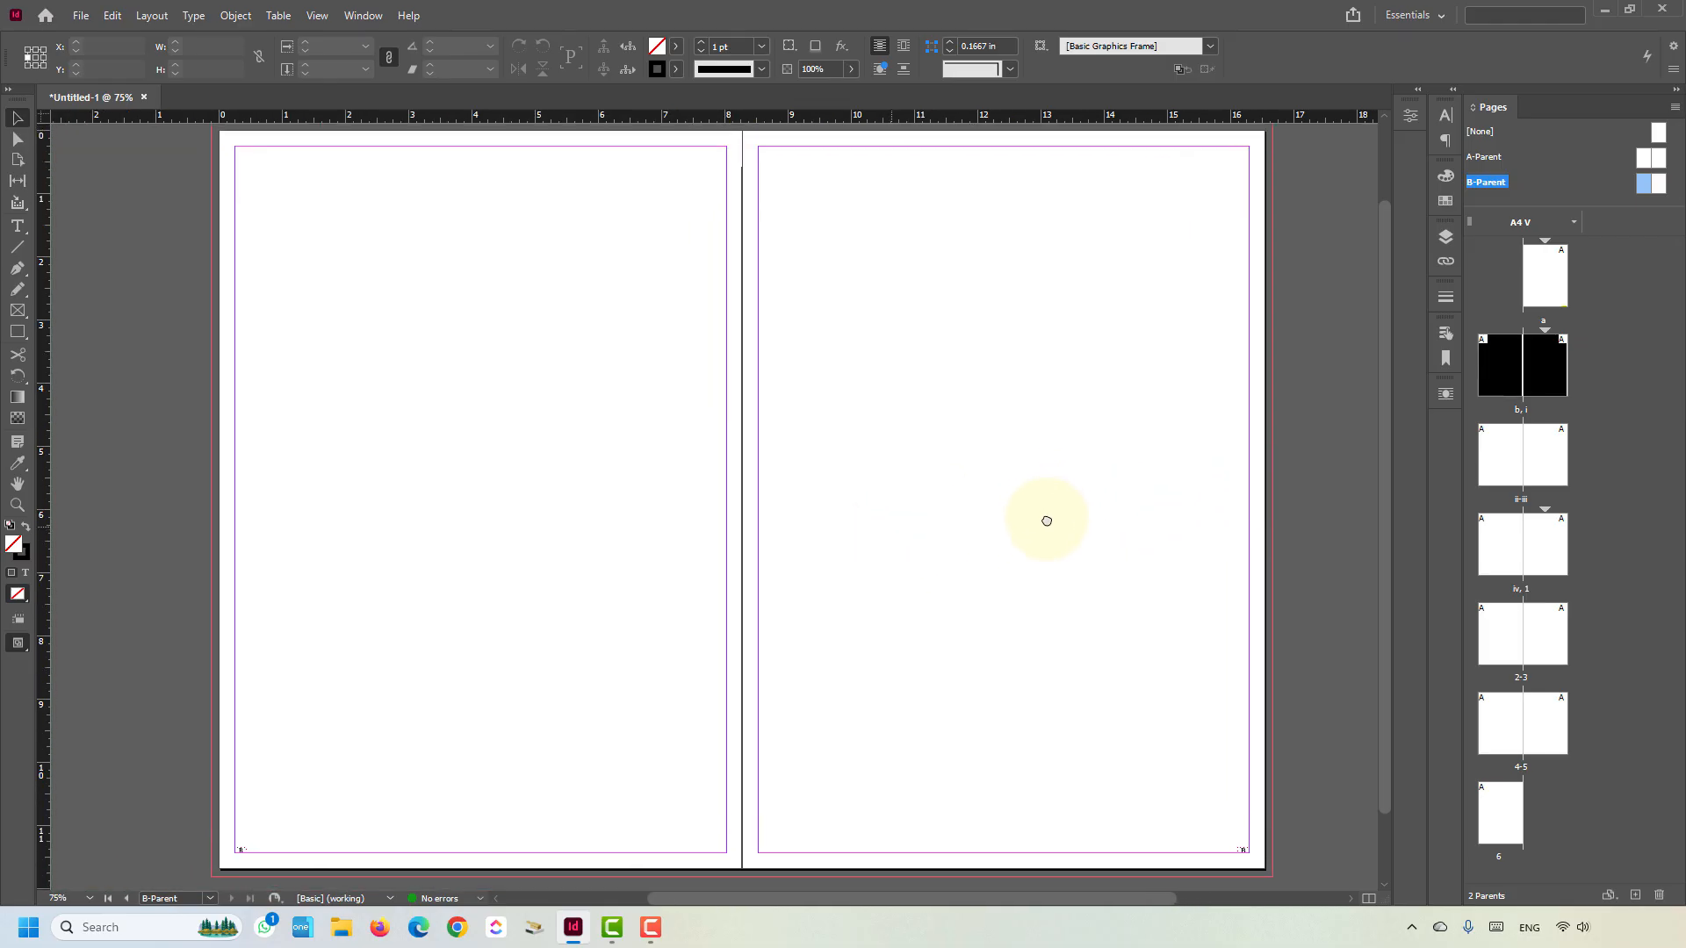
- Make the Page Numbers layer active and unlock it for editing on the B-Parent spread
{"action": "left_click", "coordinate": [1448, 237]}
{"action": "left_click", "coordinate": [1319, 253]}
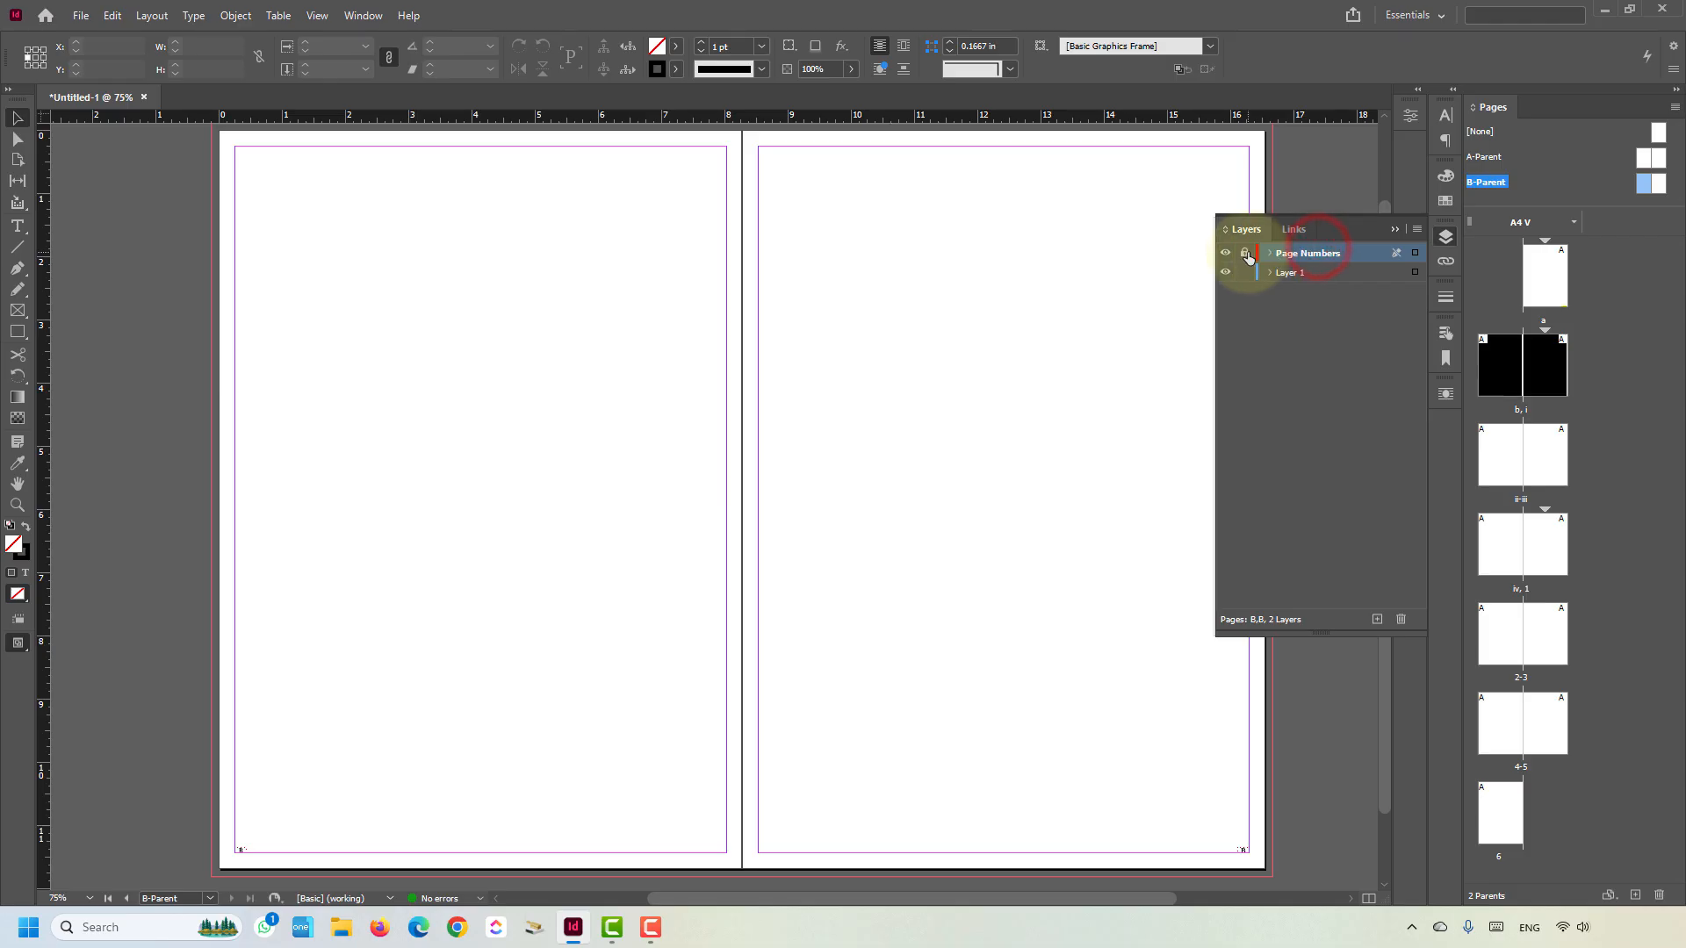
{"action": "left_click", "coordinate": [1245, 254]}
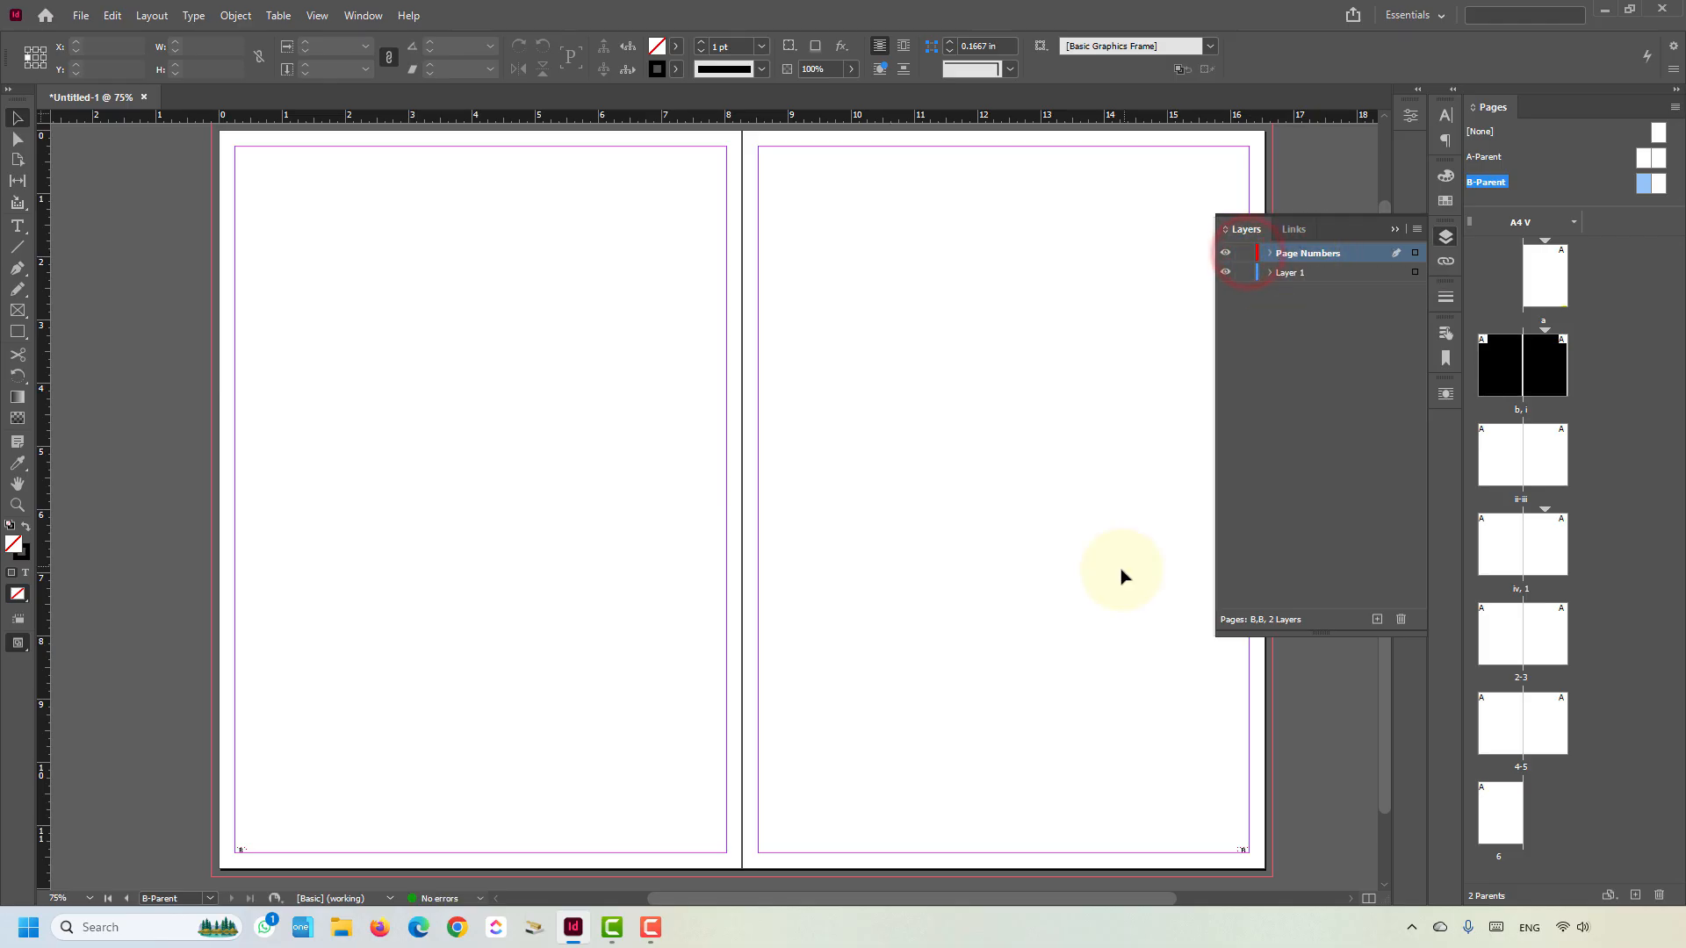
- Set the text fill of both page number frames on the B-Parent spread to [Paper]
{"action": "left_click_drag", "start_coordinate": [187, 802], "coordinate": [1272, 866]}
{"action": "left_click", "coordinate": [676, 45]}
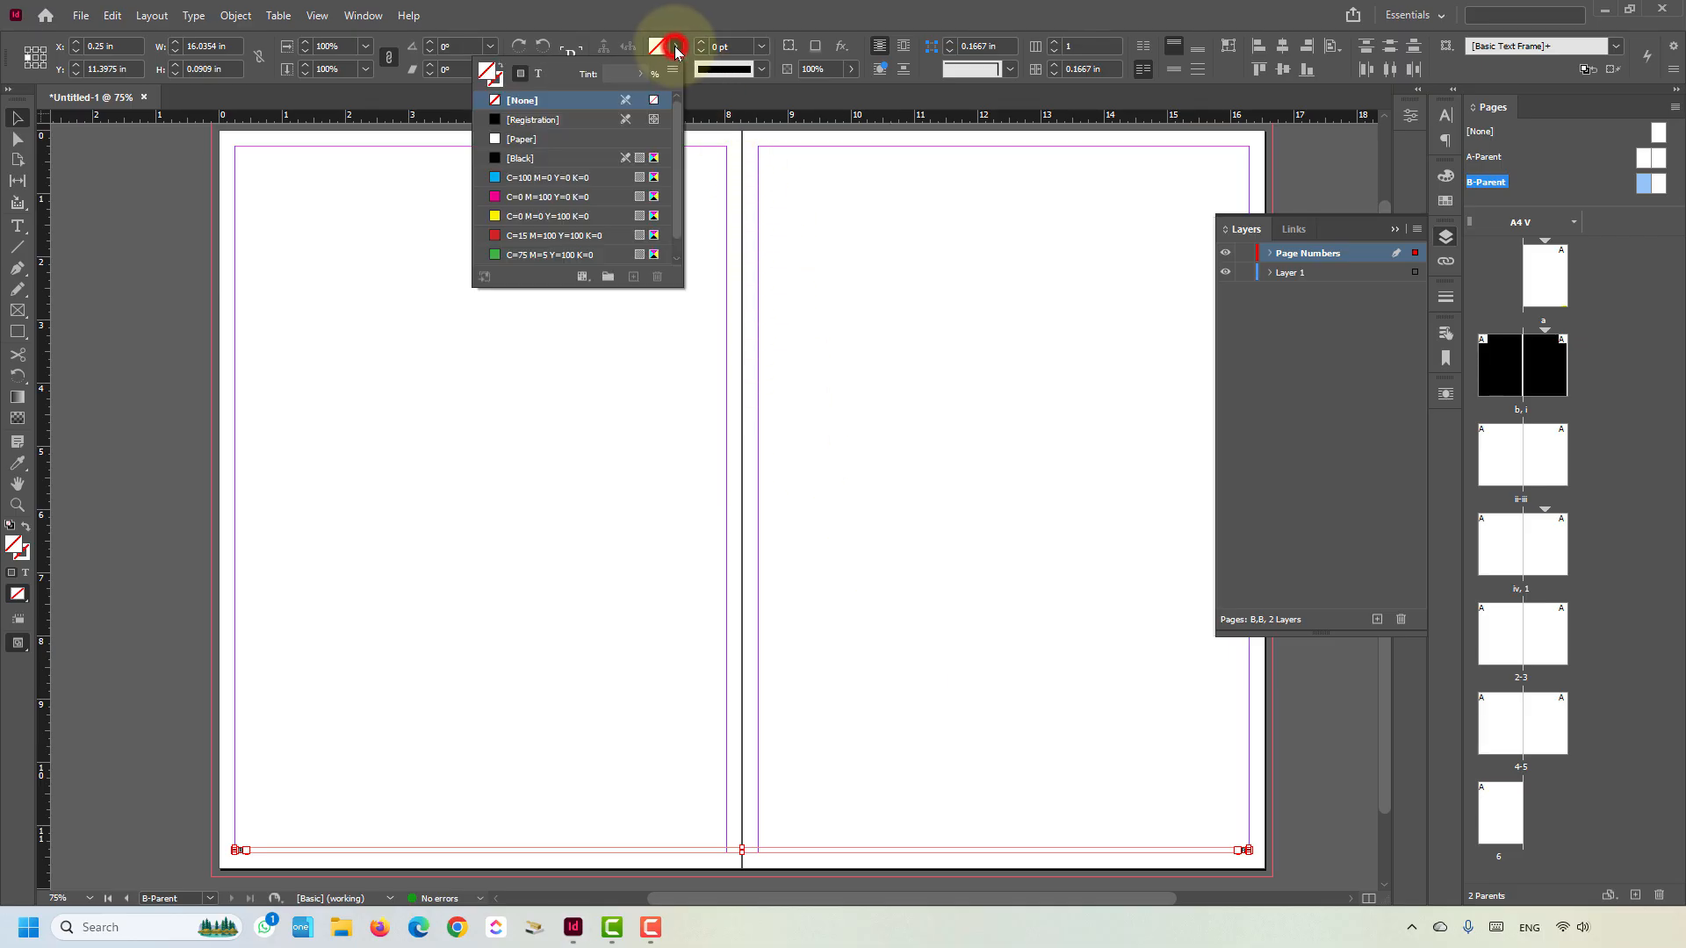
{"action": "left_click", "coordinate": [538, 73]}
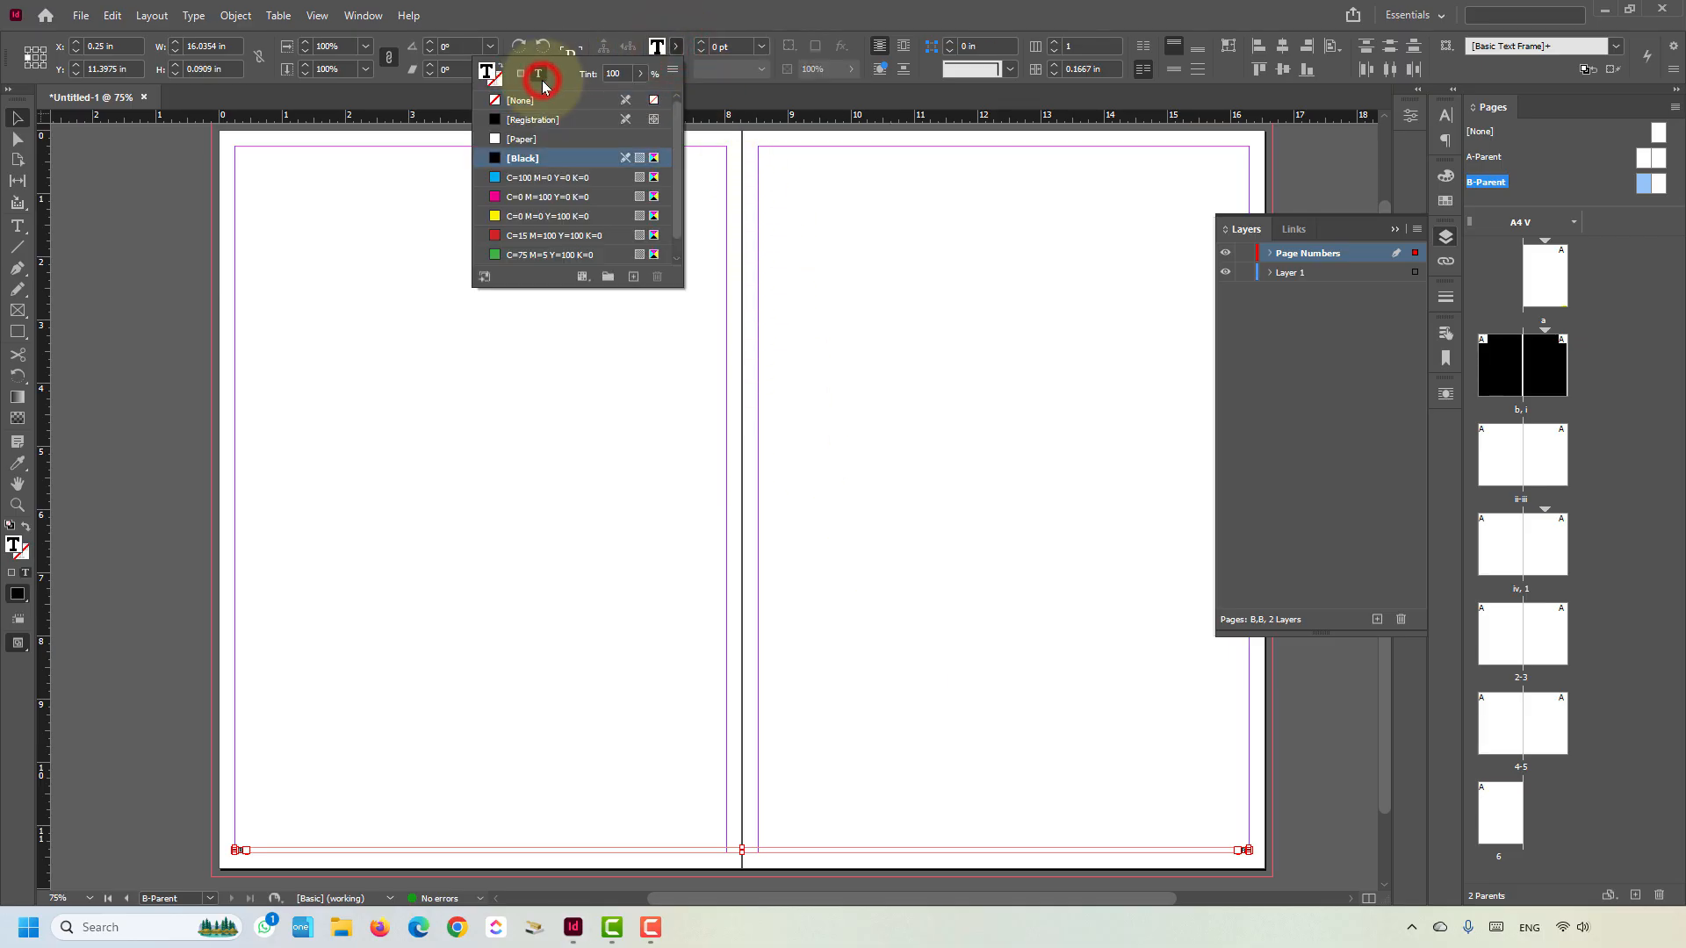
{"action": "left_click", "coordinate": [543, 140]}
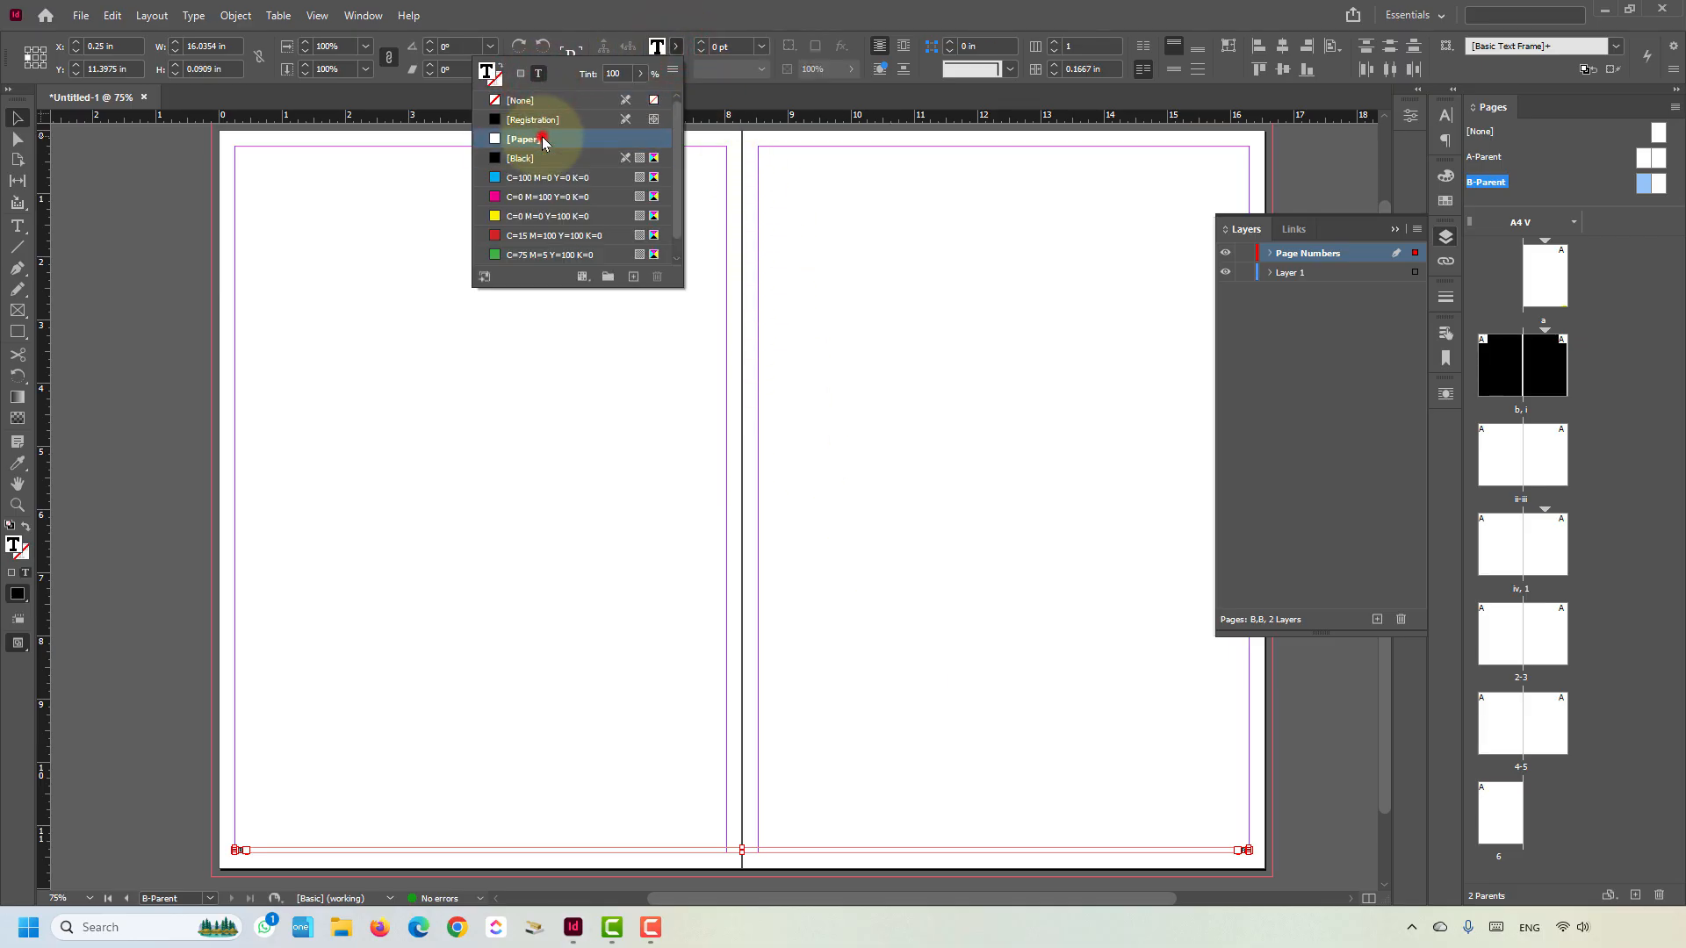
{"action": "left_click", "coordinate": [677, 46]}
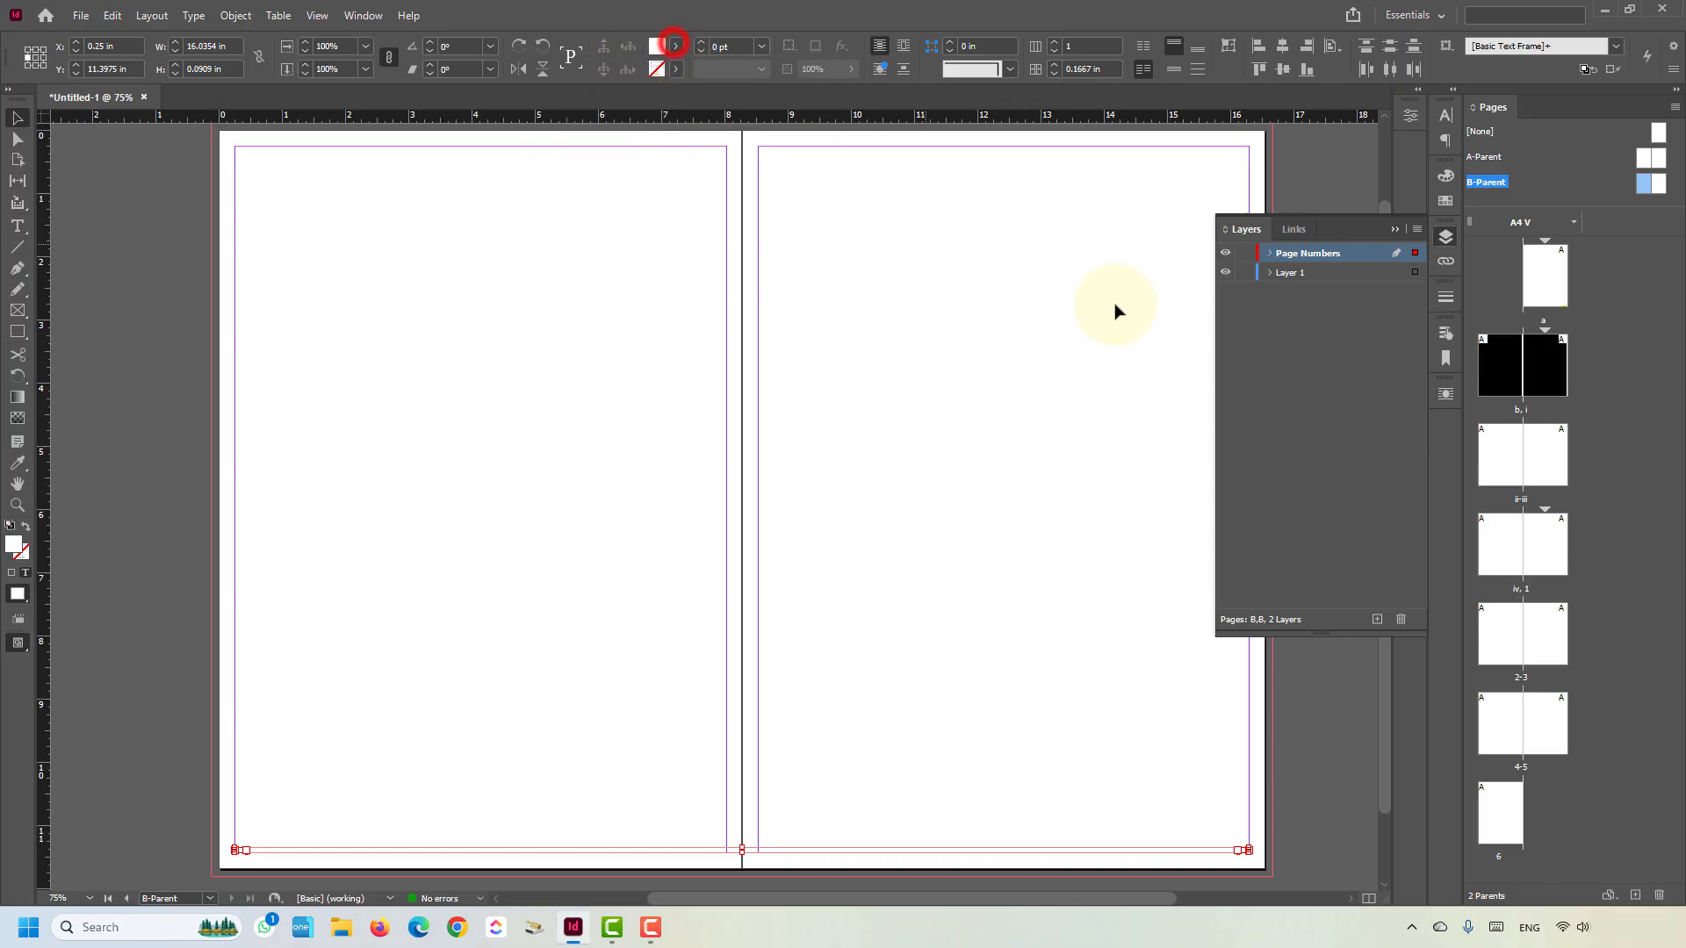
- Lock the Page Numbers layer and make Layer 1 the active layer
{"action": "left_click", "coordinate": [1244, 253]}
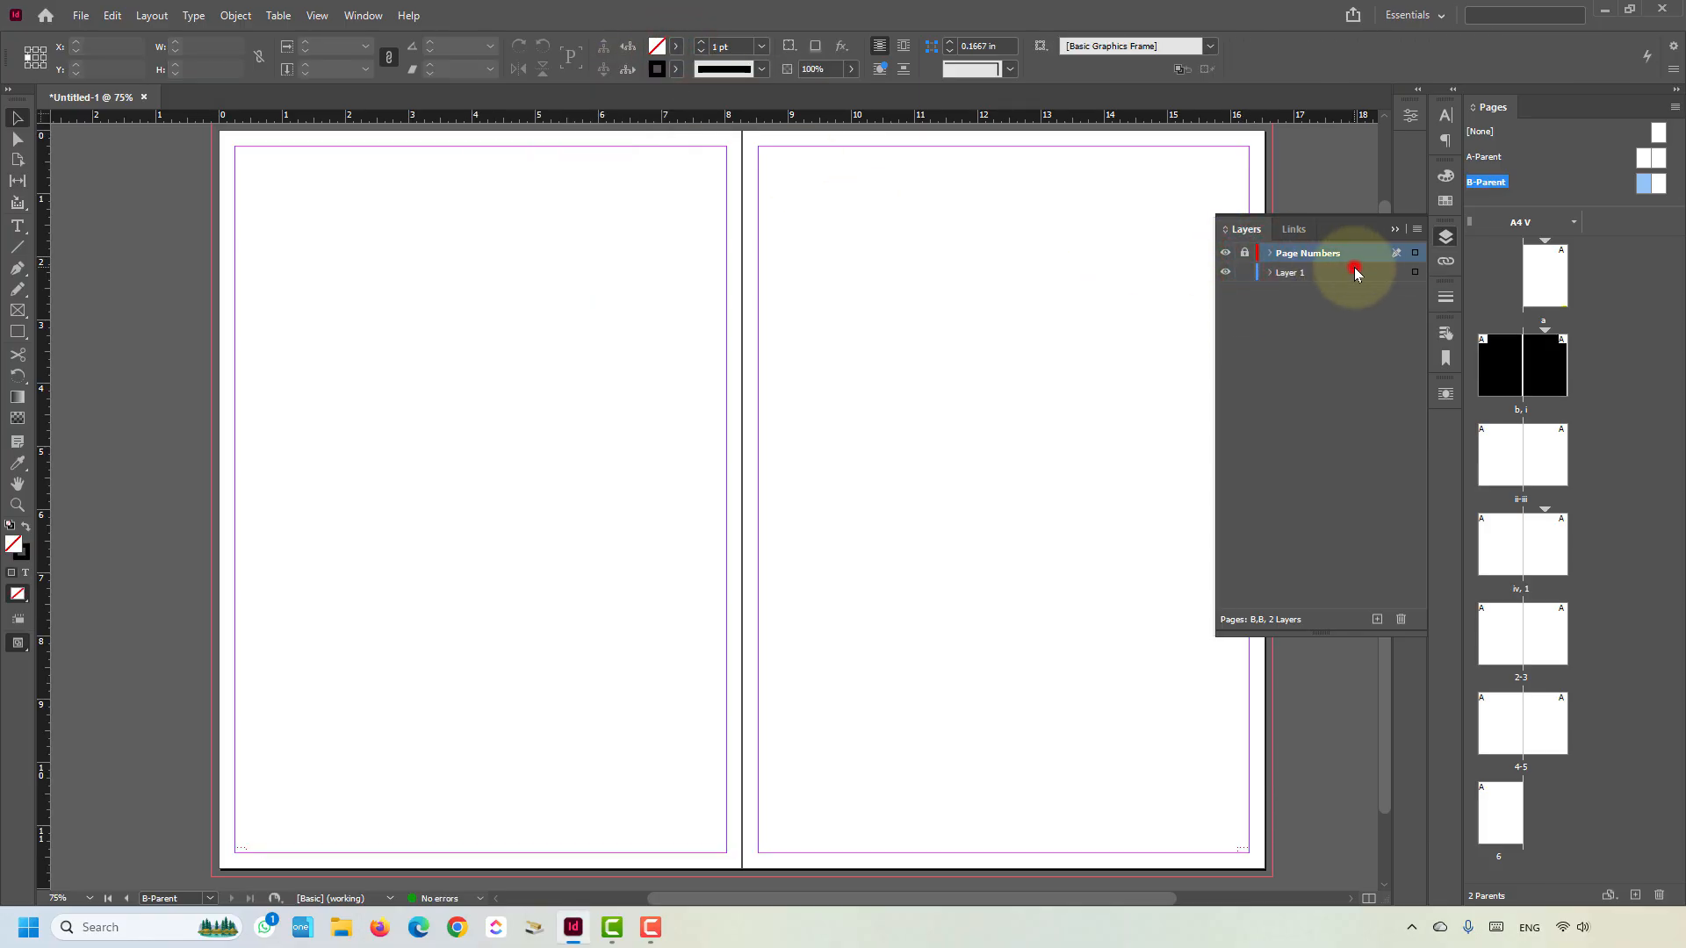
{"action": "left_click", "coordinate": [1355, 271]}
{"action": "left_click", "coordinate": [1445, 238]}
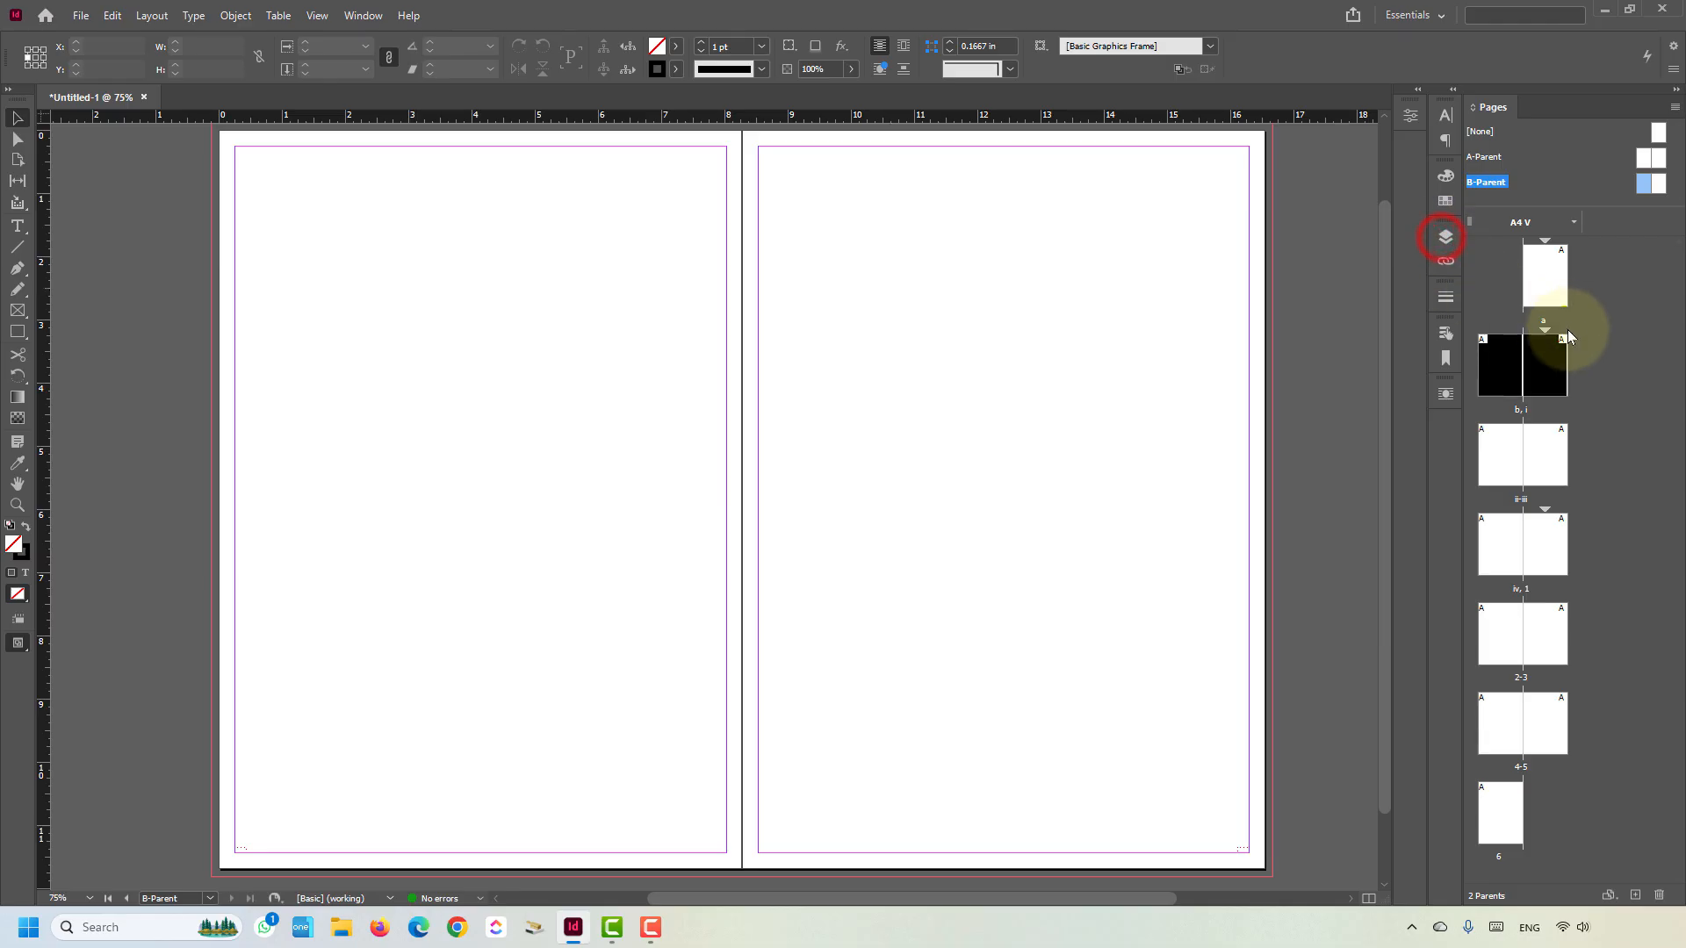
- Apply B-Parent to both pages of the black b–i spread
{"action": "double_click", "coordinate": [1543, 378]}
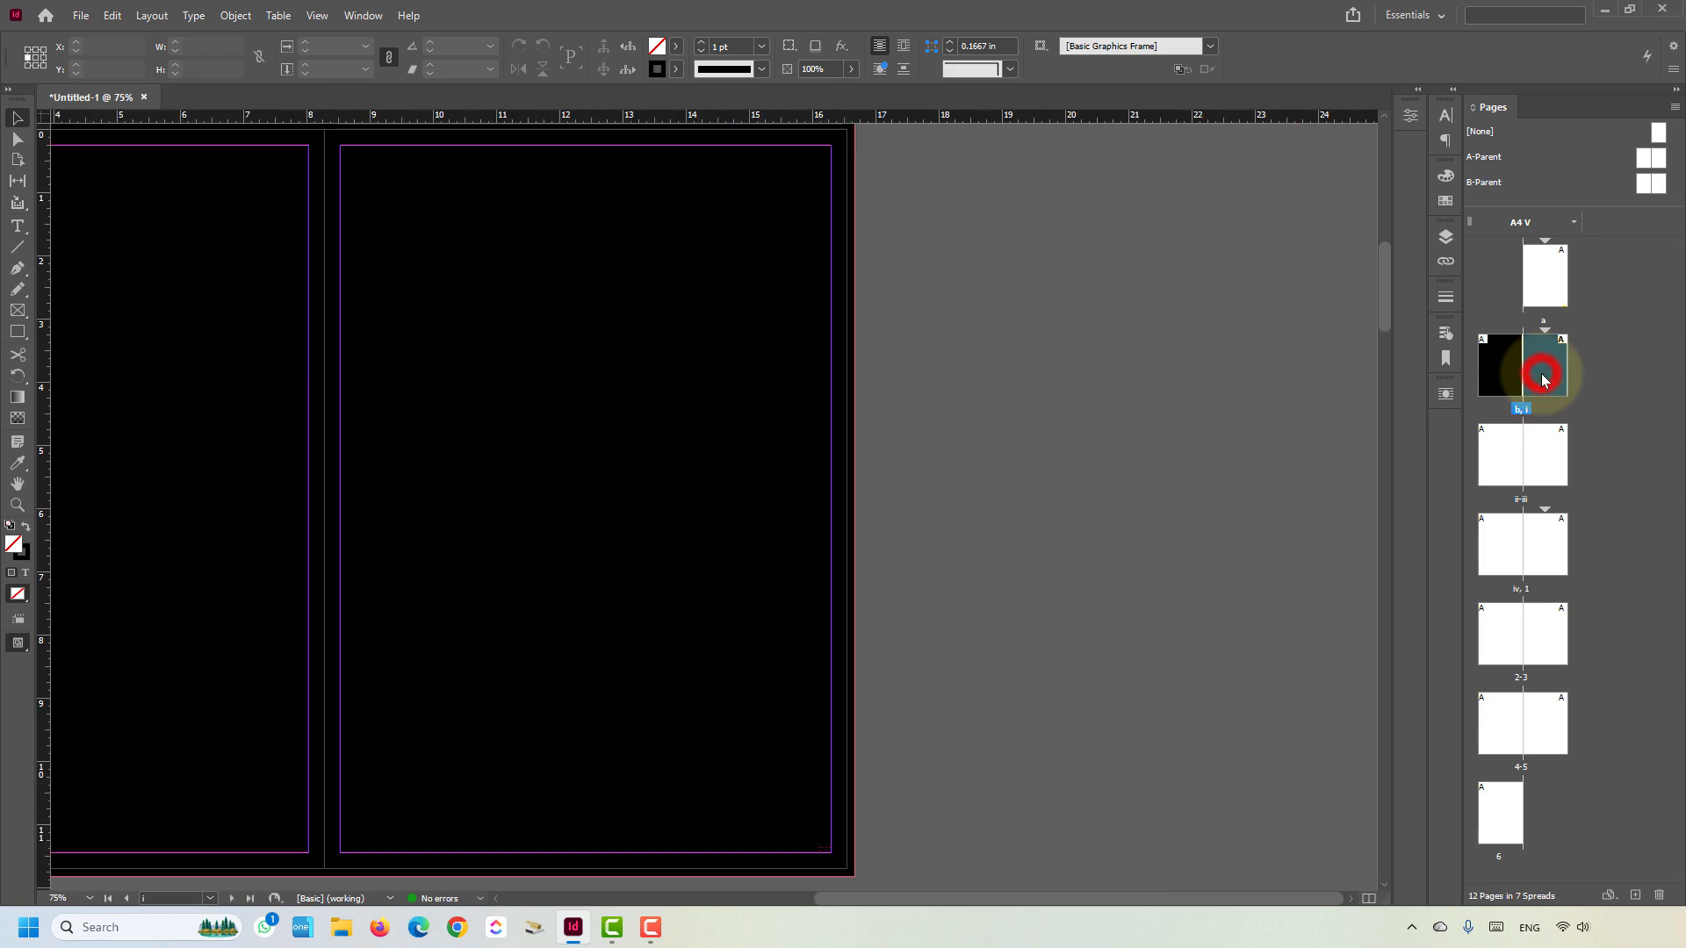
{"action": "key", "text": "ctrl+minus"}
{"action": "left_click", "coordinate": [569, 506]}
{"action": "left_click", "coordinate": [364, 399]}
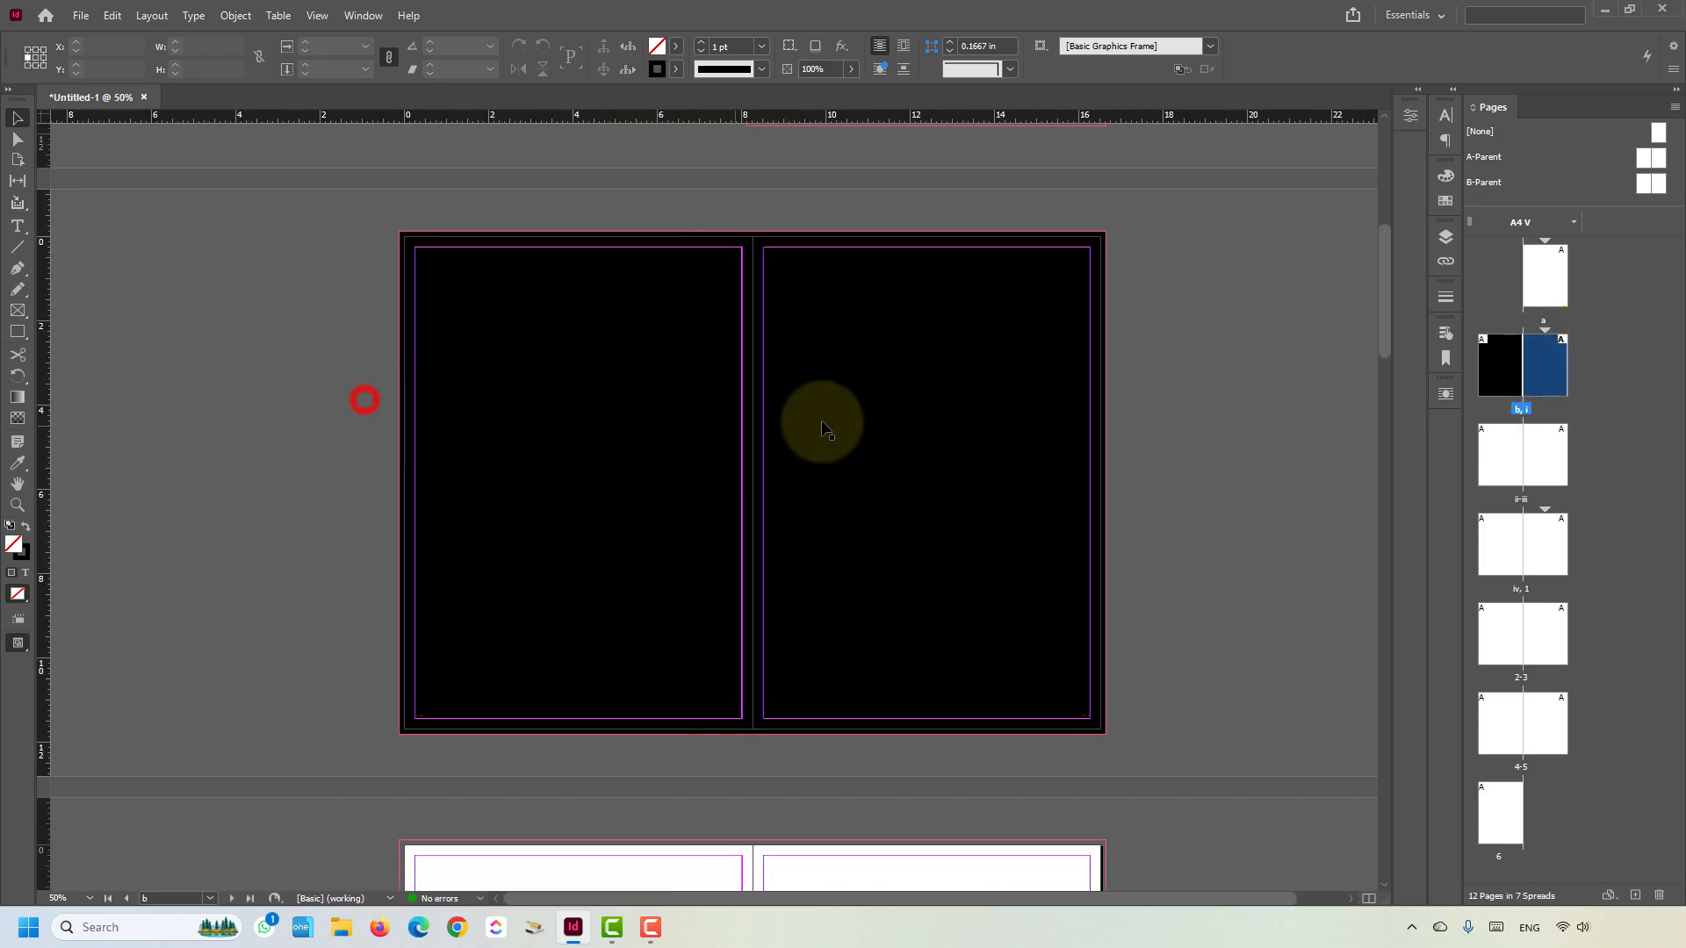
{"action": "left_click", "coordinate": [1505, 376]}
{"action": "left_click", "coordinate": [1546, 369]}
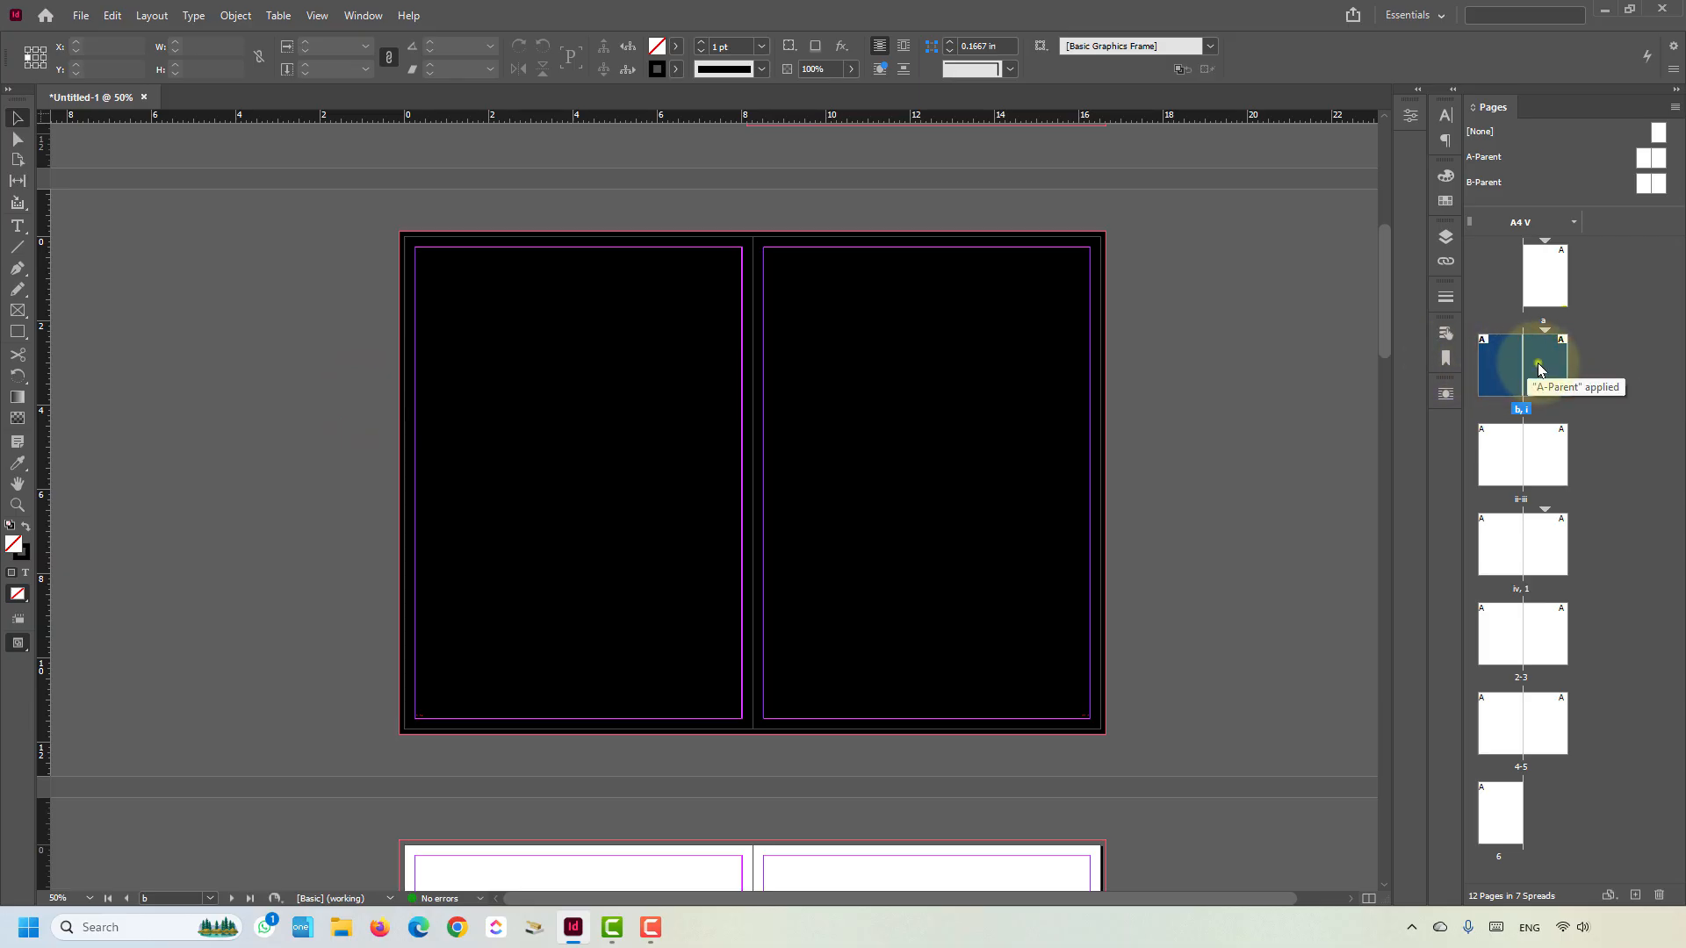
{"action": "right_click", "coordinate": [1538, 367]}
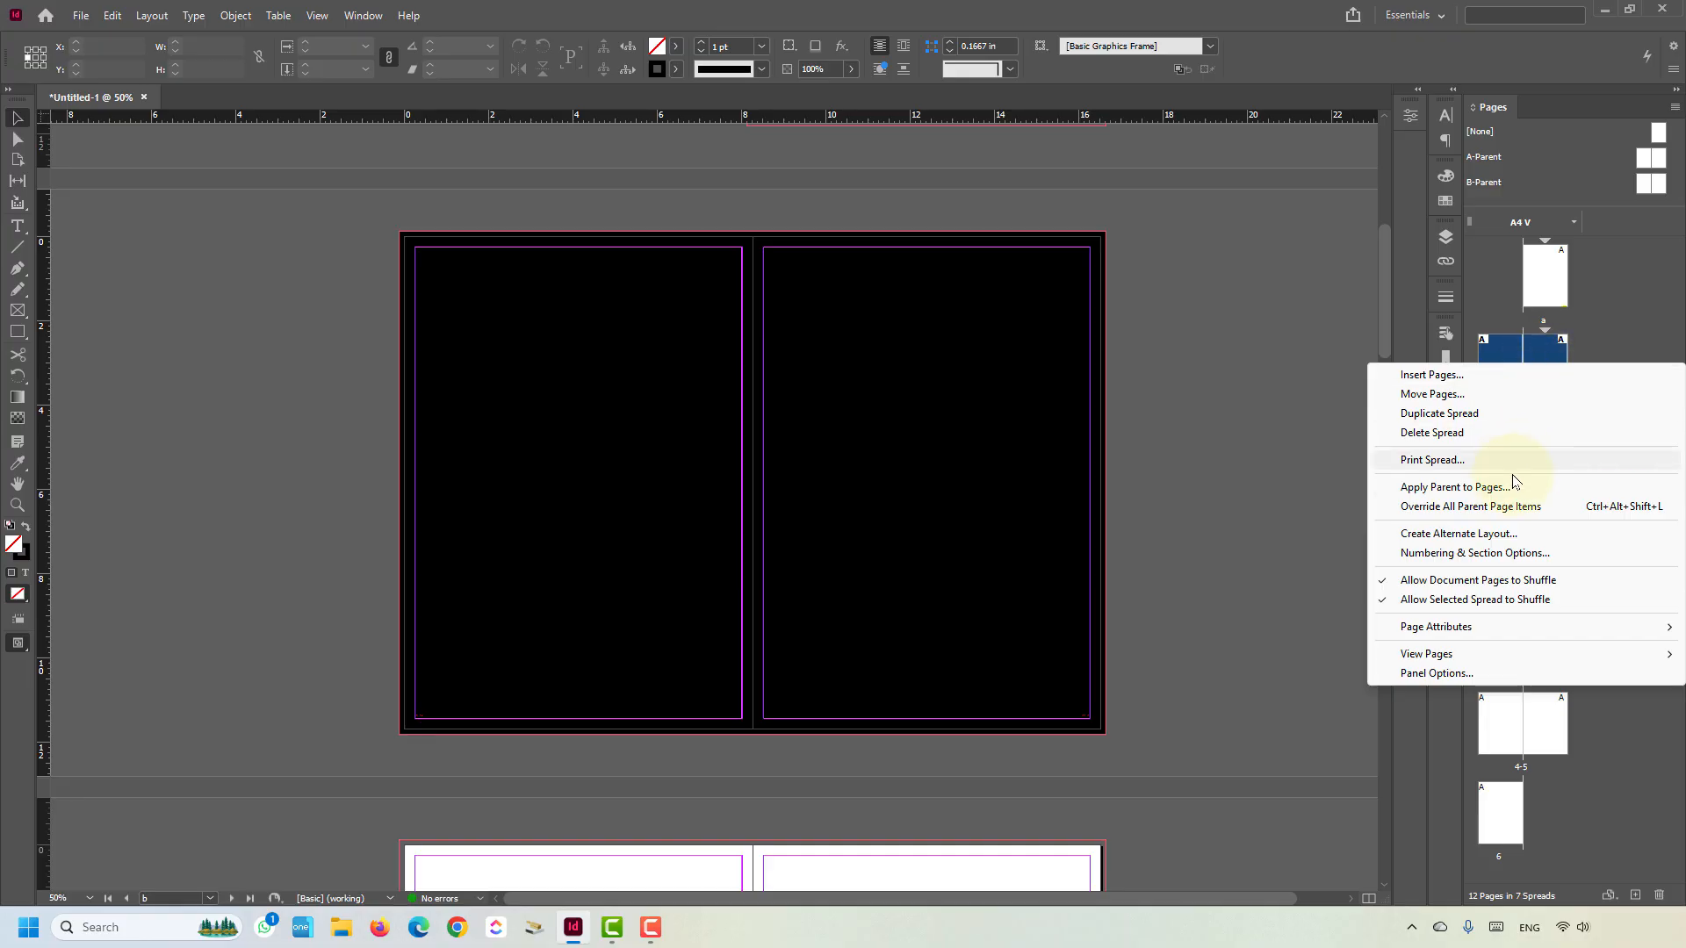
{"action": "left_click", "coordinate": [1527, 494]}
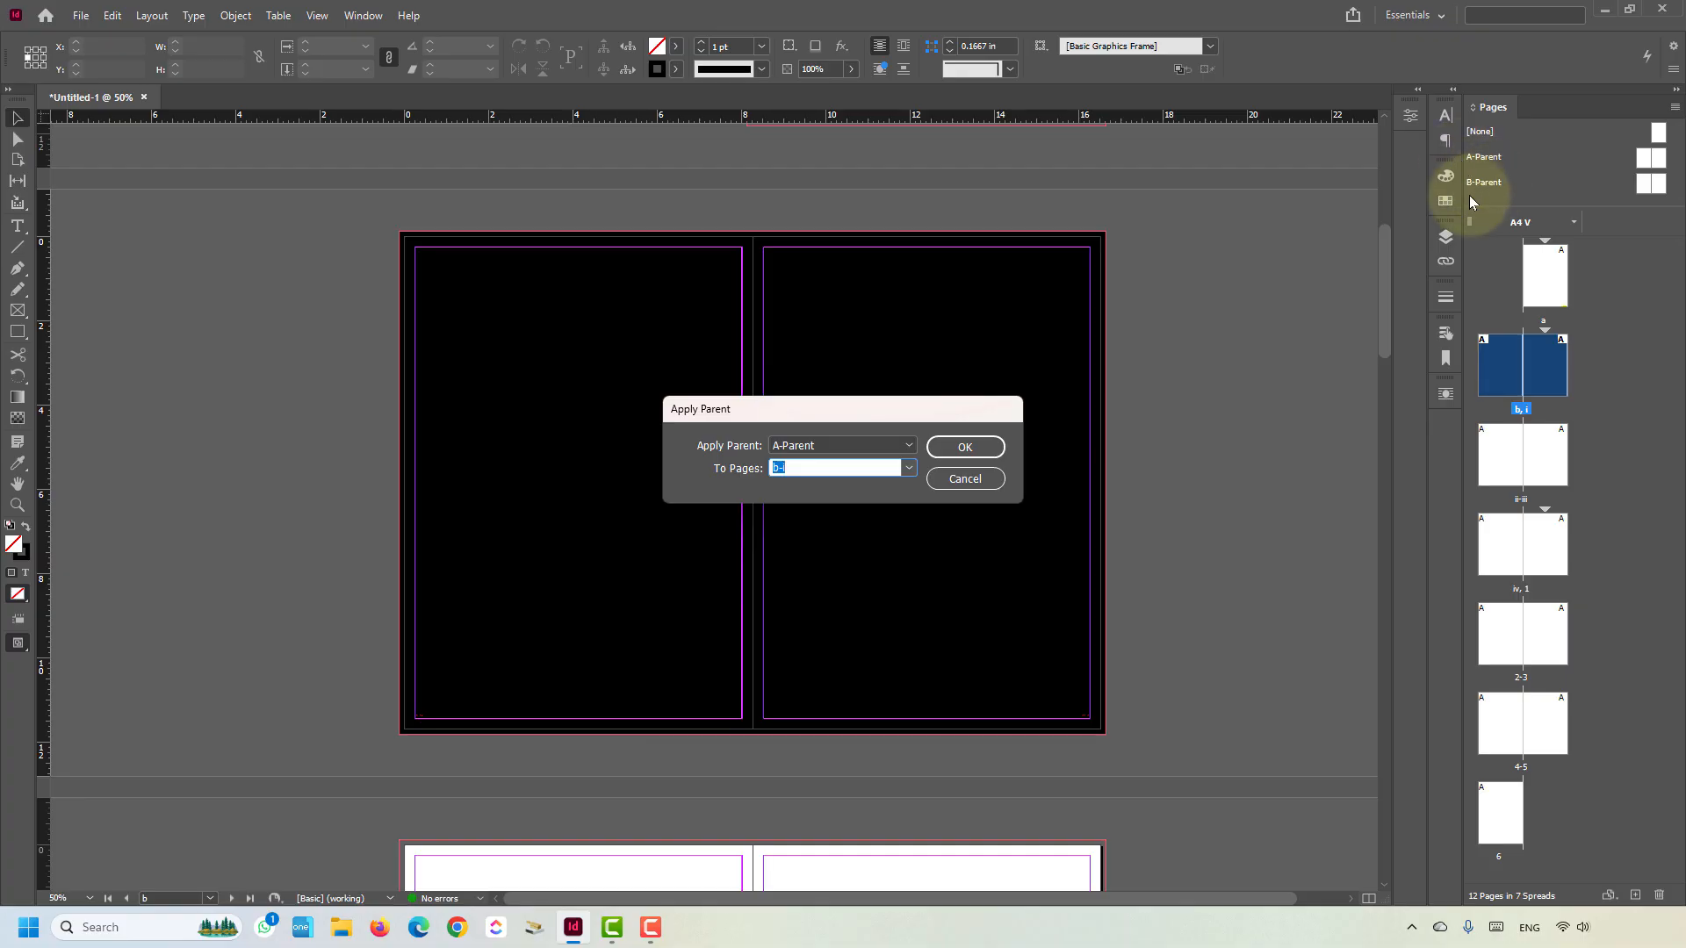
{"action": "left_click", "coordinate": [908, 446]}
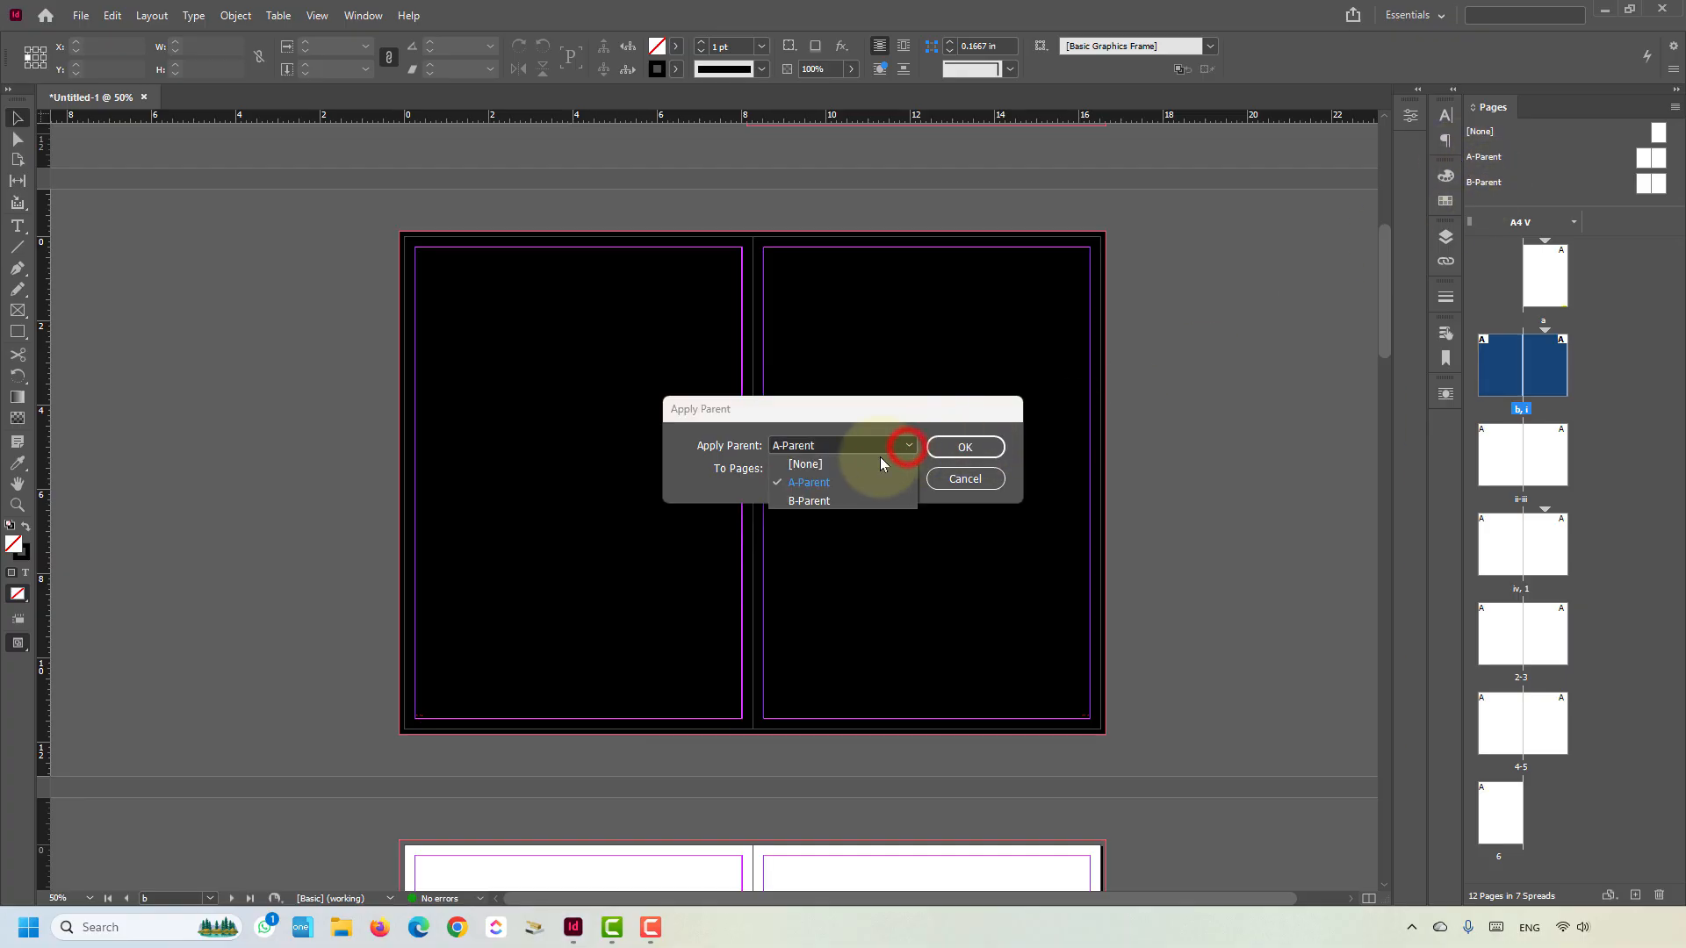
{"action": "left_click", "coordinate": [845, 499]}
{"action": "left_click", "coordinate": [967, 445]}
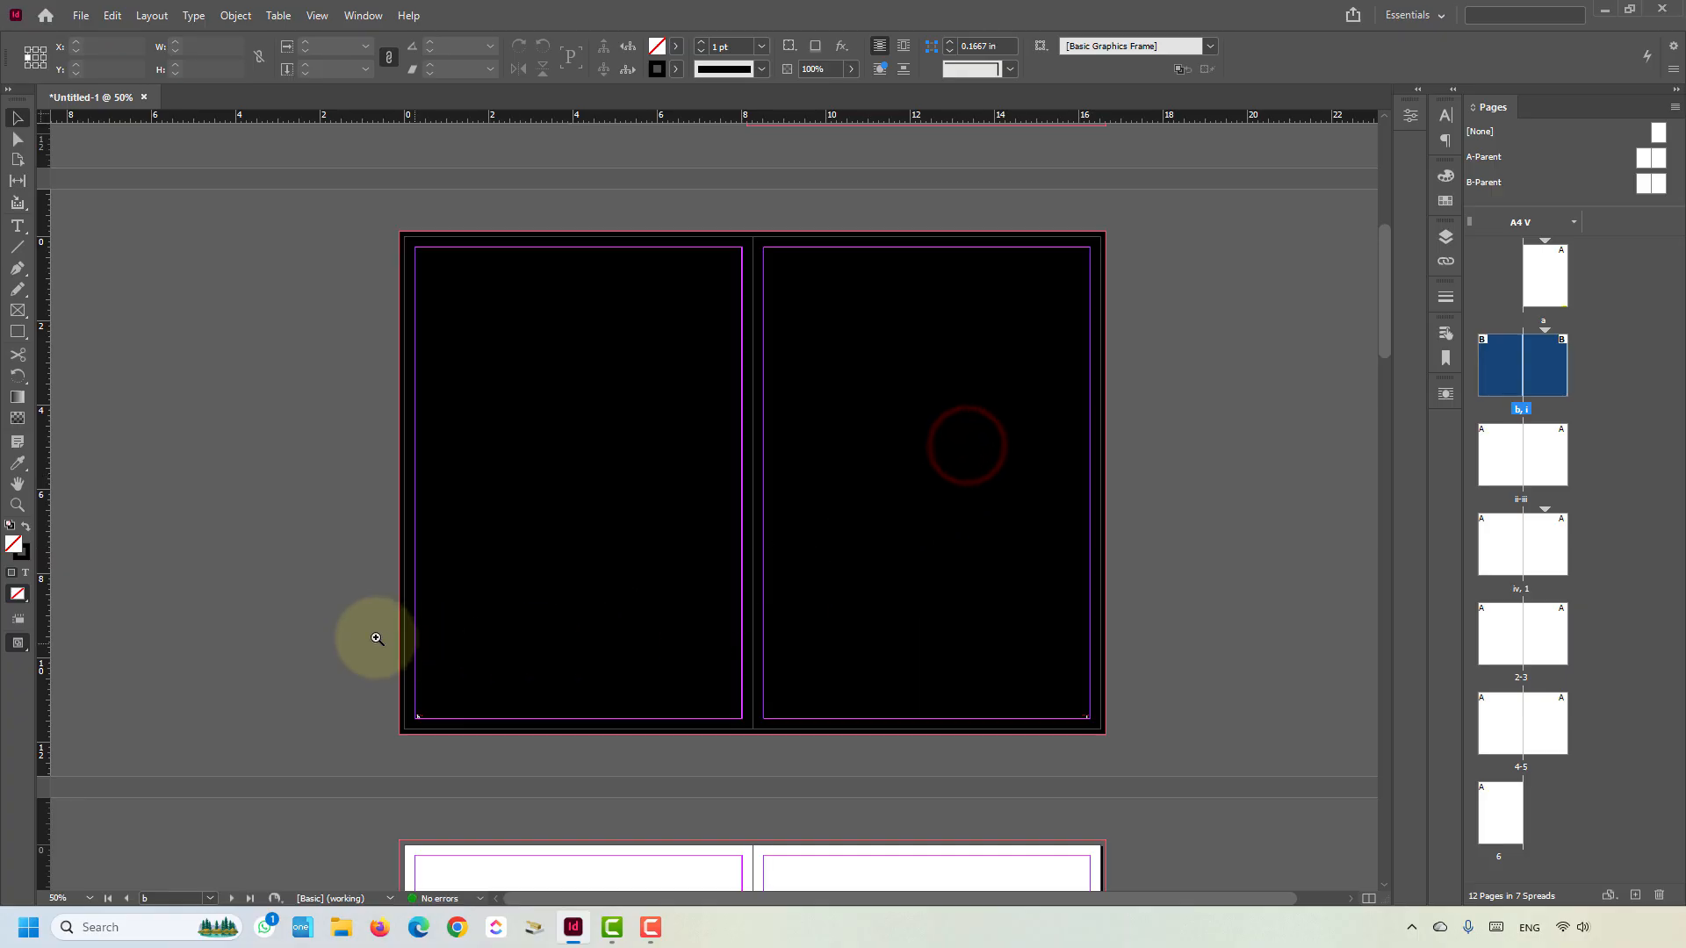
- Examine the page numbers in the lower outer corners of both black pages and return to an overview of the spread
{"action": "left_click_drag", "start_coordinate": [376, 642], "coordinate": [496, 762]}
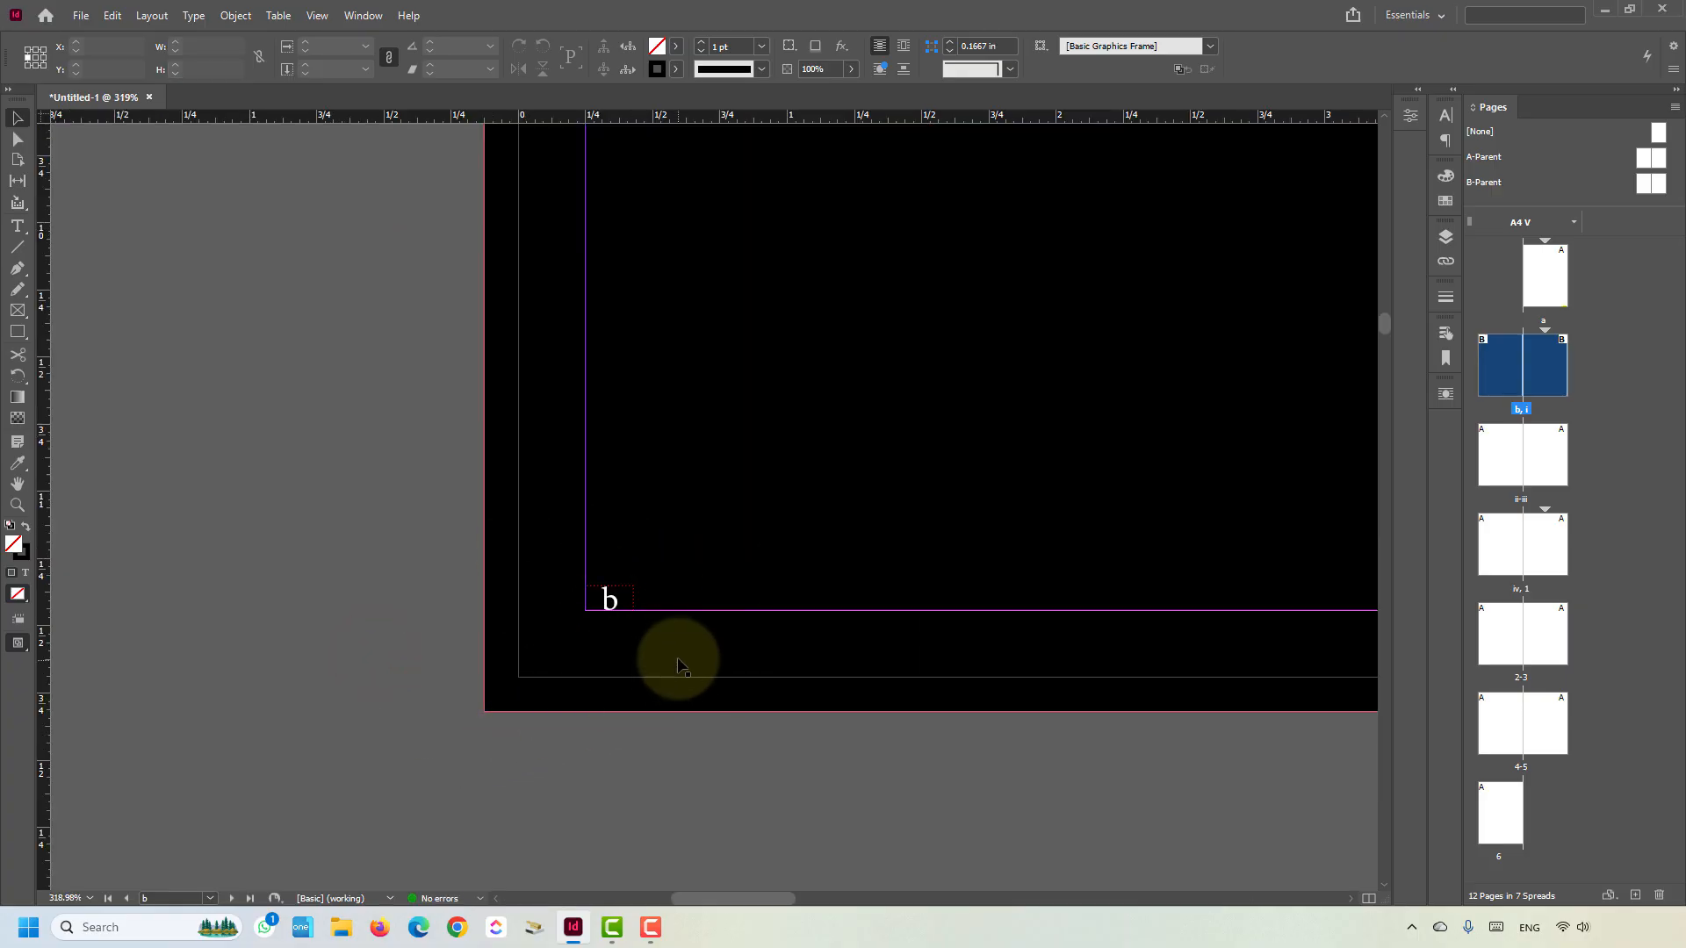
{"action": "left_click", "coordinate": [755, 599], "text": "ctrl+alt"}
{"action": "left_click", "coordinate": [754, 601], "text": "ctrl+alt"}
{"action": "left_click", "coordinate": [755, 600], "text": "ctrl+alt"}
{"action": "left_click_drag", "start_coordinate": [1006, 394], "coordinate": [627, 521]}
{"action": "left_click_drag", "start_coordinate": [1054, 469], "coordinate": [720, 503]}
{"action": "left_click_drag", "start_coordinate": [995, 556], "coordinate": [686, 568]}
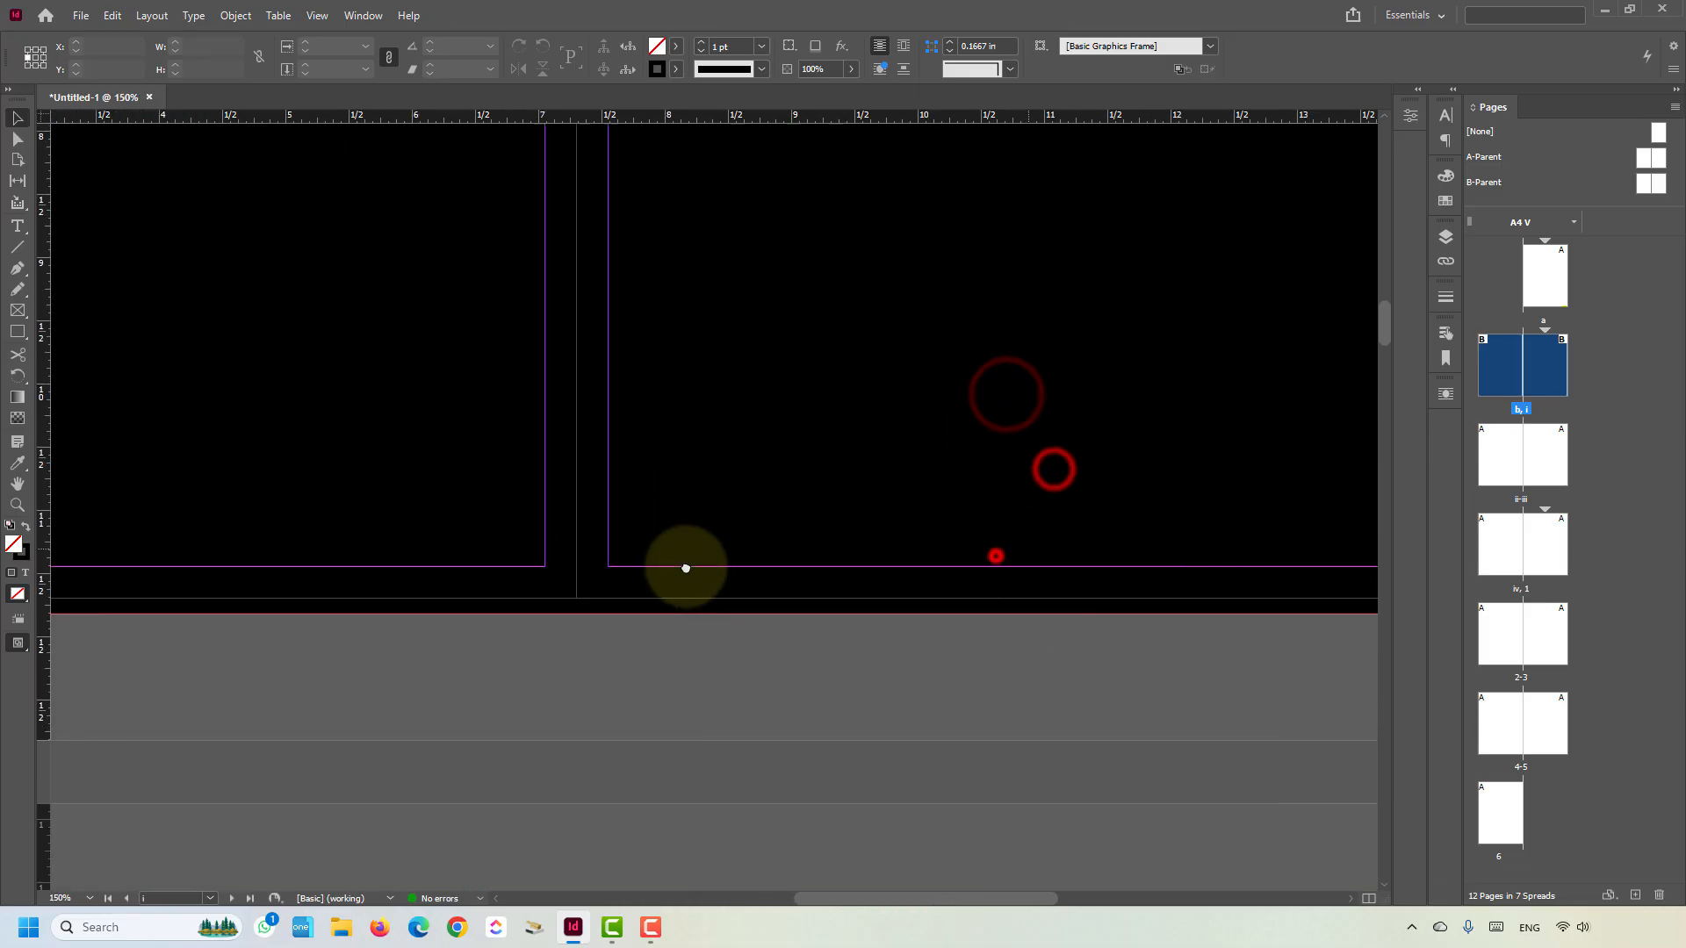
{"action": "left_click_drag", "start_coordinate": [1032, 527], "coordinate": [1190, 652]}
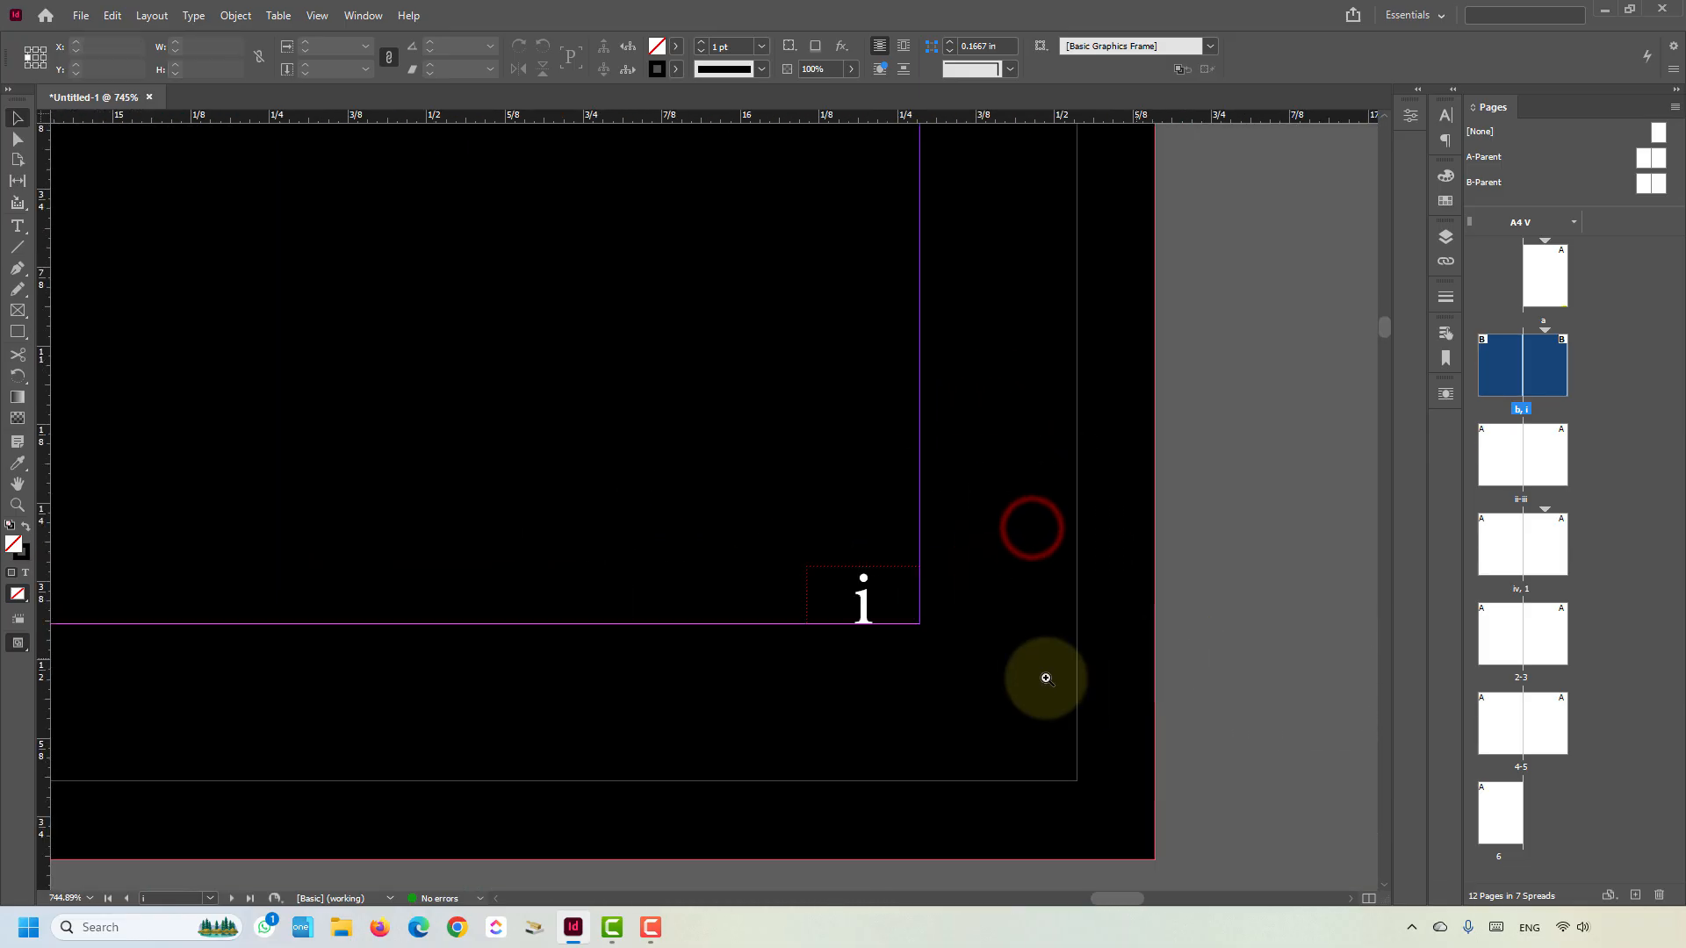
{"action": "left_click", "coordinate": [670, 583], "text": "alt"}
{"action": "left_click", "coordinate": [576, 483], "text": "alt"}
{"action": "left_click", "coordinate": [578, 488], "text": "alt"}
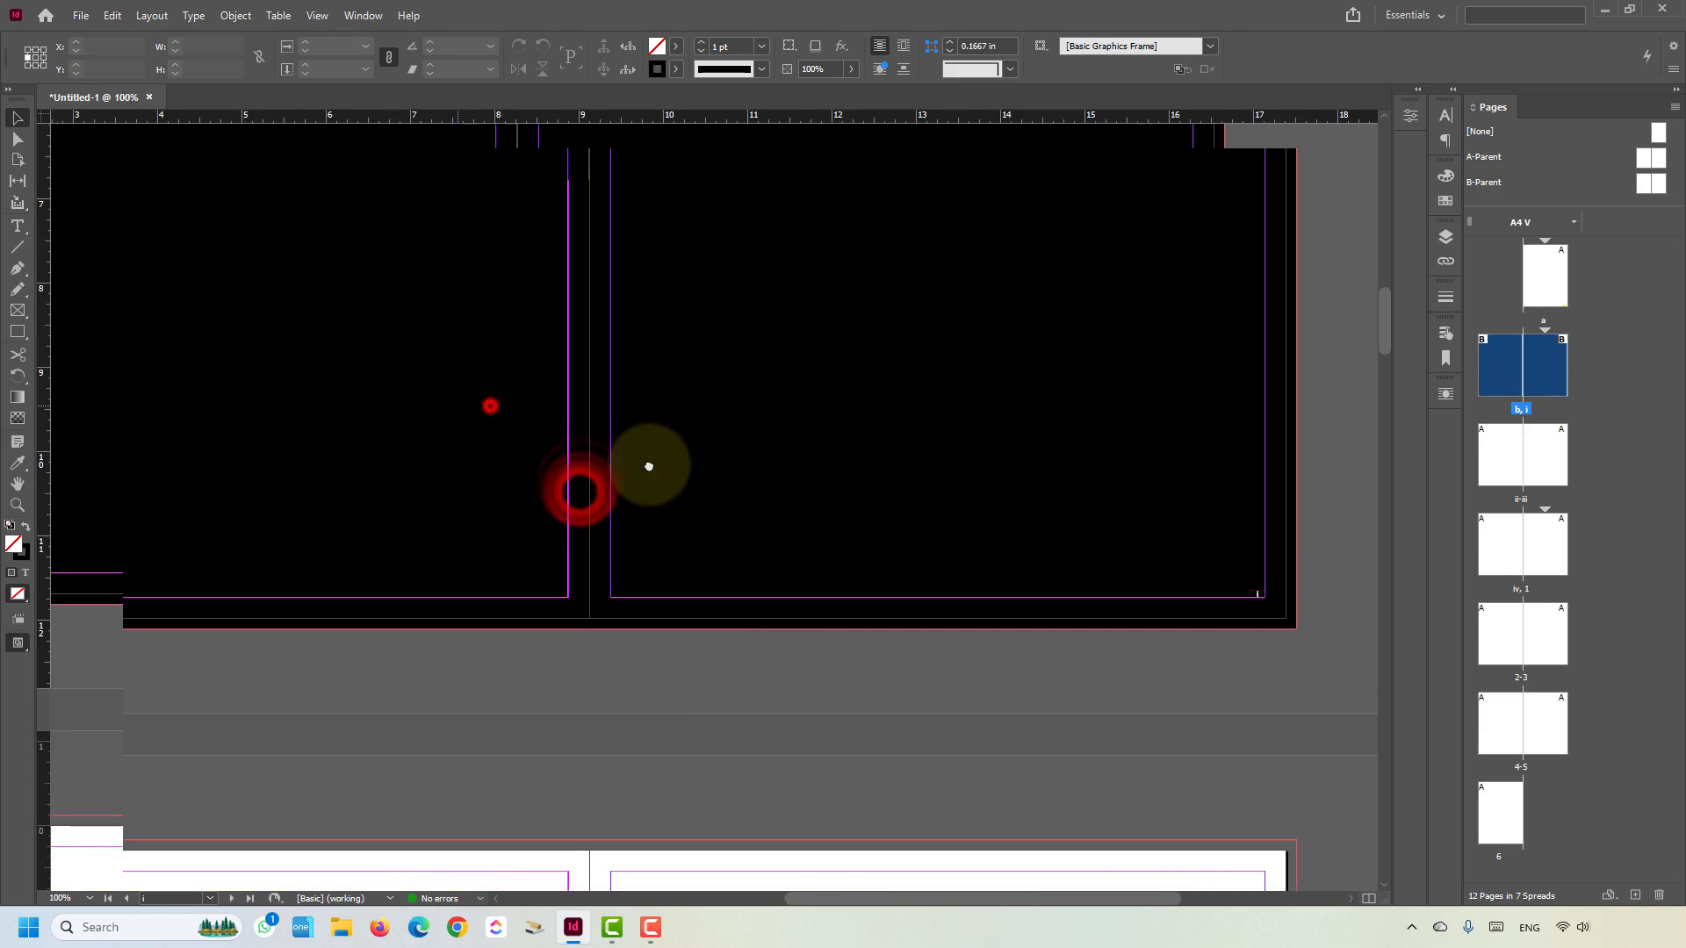
{"action": "left_click", "coordinate": [595, 470], "text": "alt"}
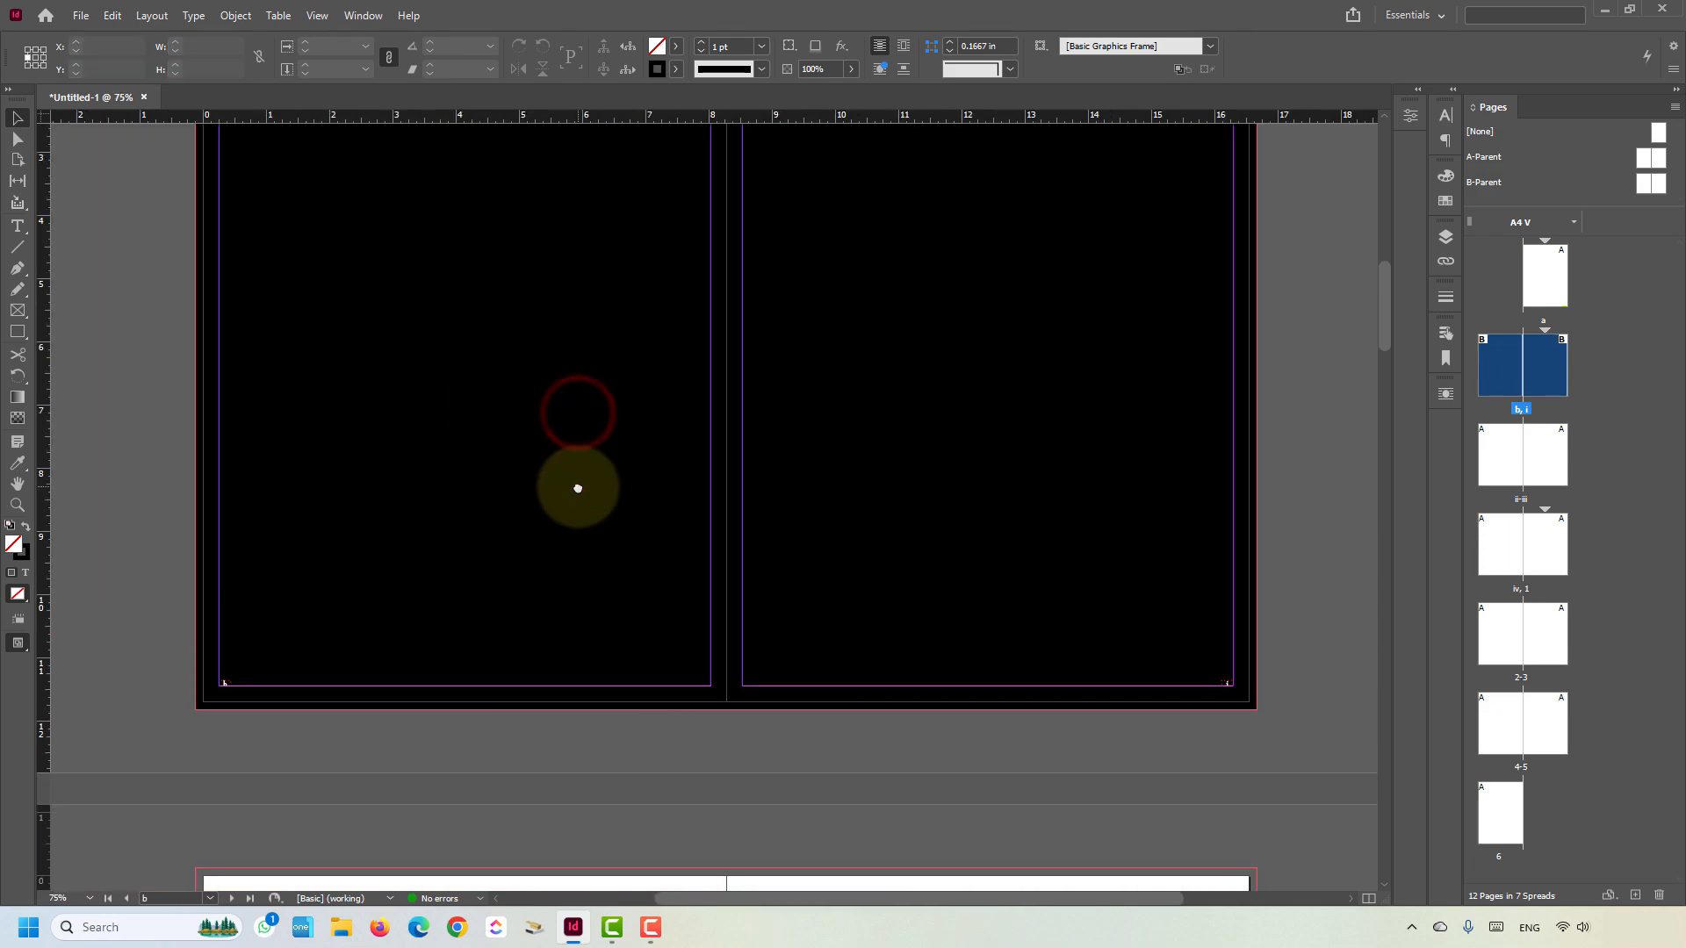